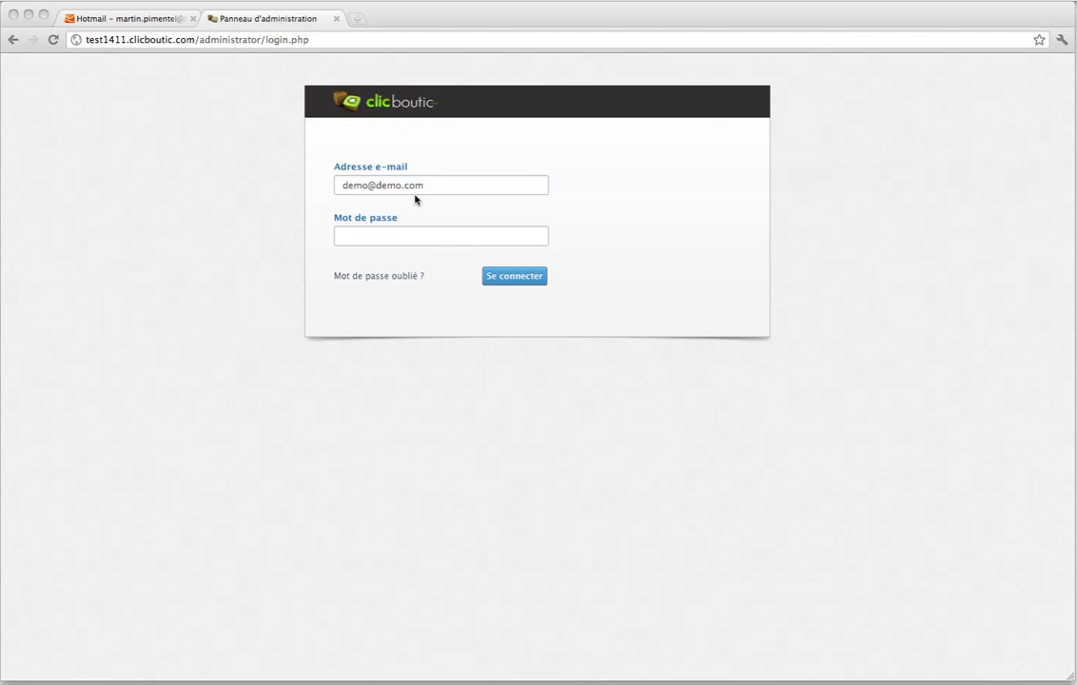
Copy the administration panel password from the Clicboutic demonstration e-mail in Hotmail
click(164, 25)
scroll(295, 307, down, 2)
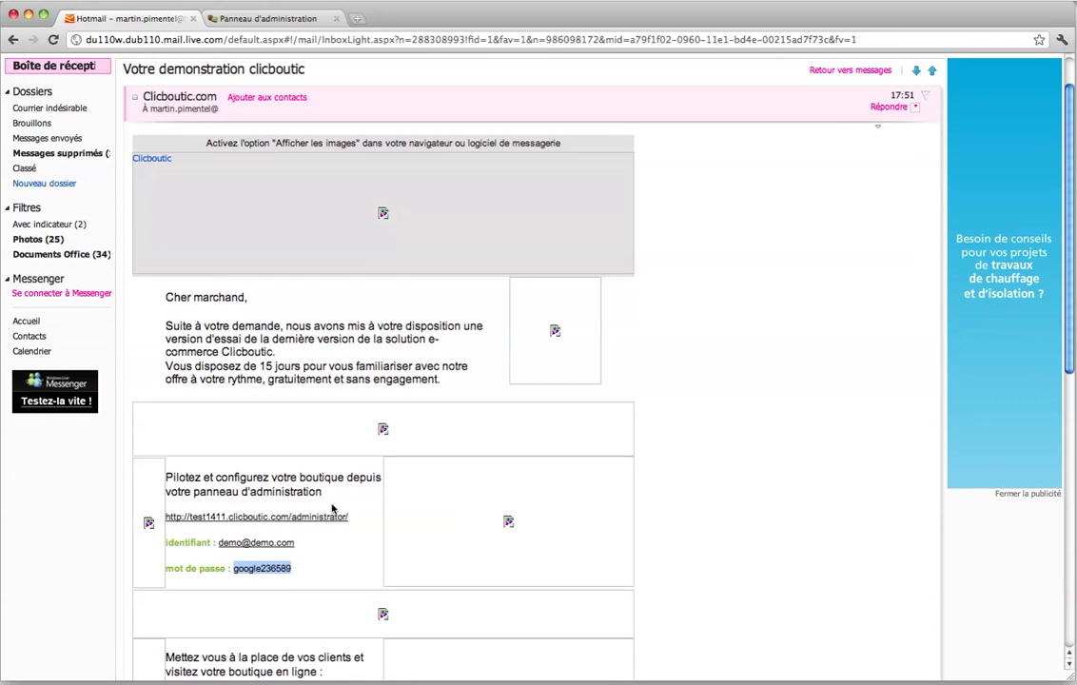
drag(292, 570, 234, 571)
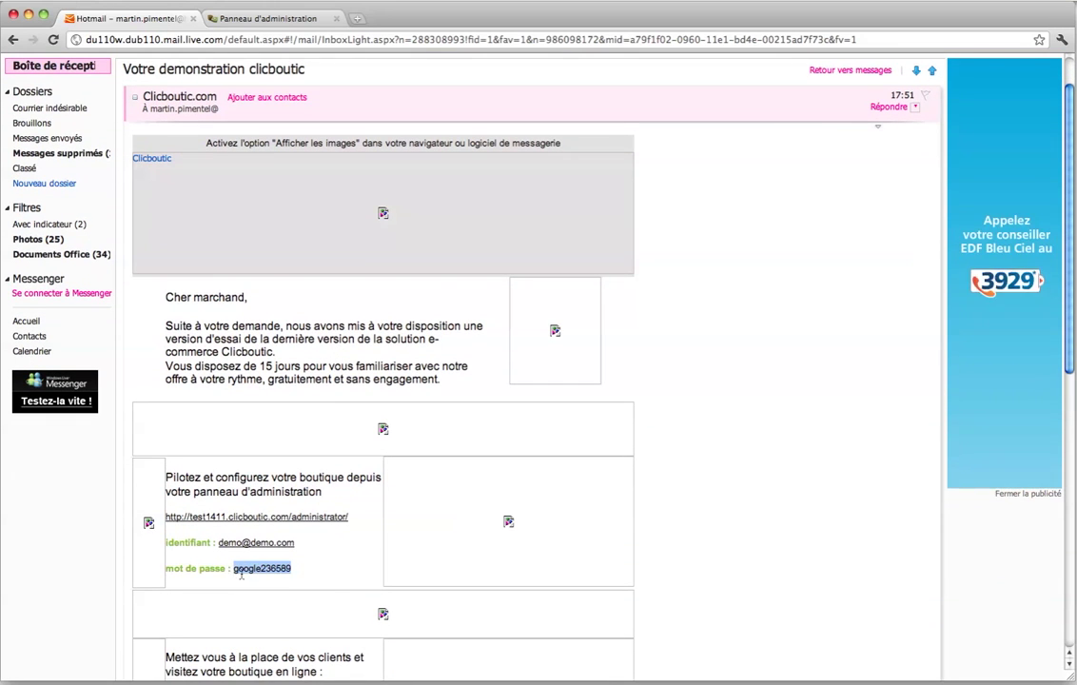
right_click(252, 573)
click(276, 579)
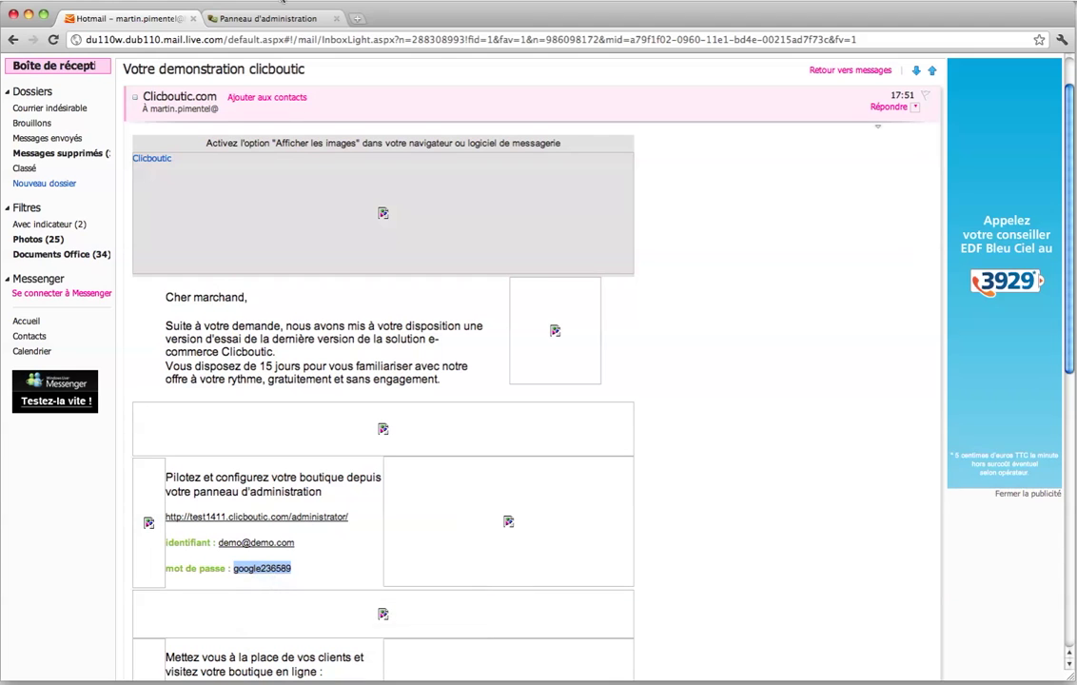
Enter the copied account password to sign in to the shop's administration panel, and close the Hotmail page
click(272, 19)
right_click(390, 239)
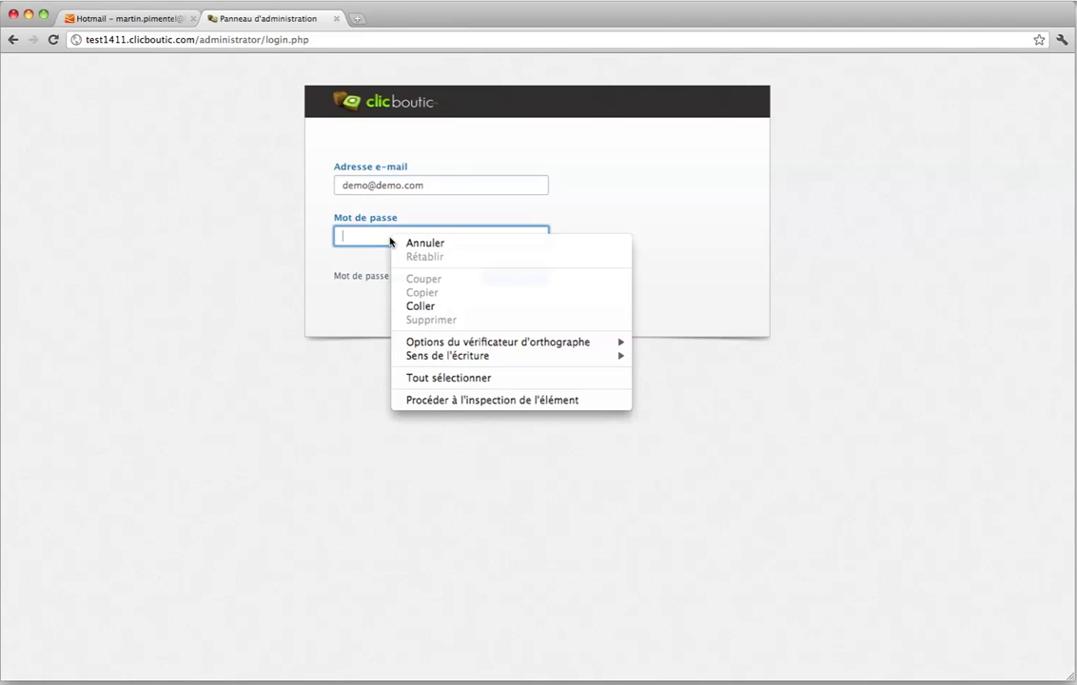
click(448, 306)
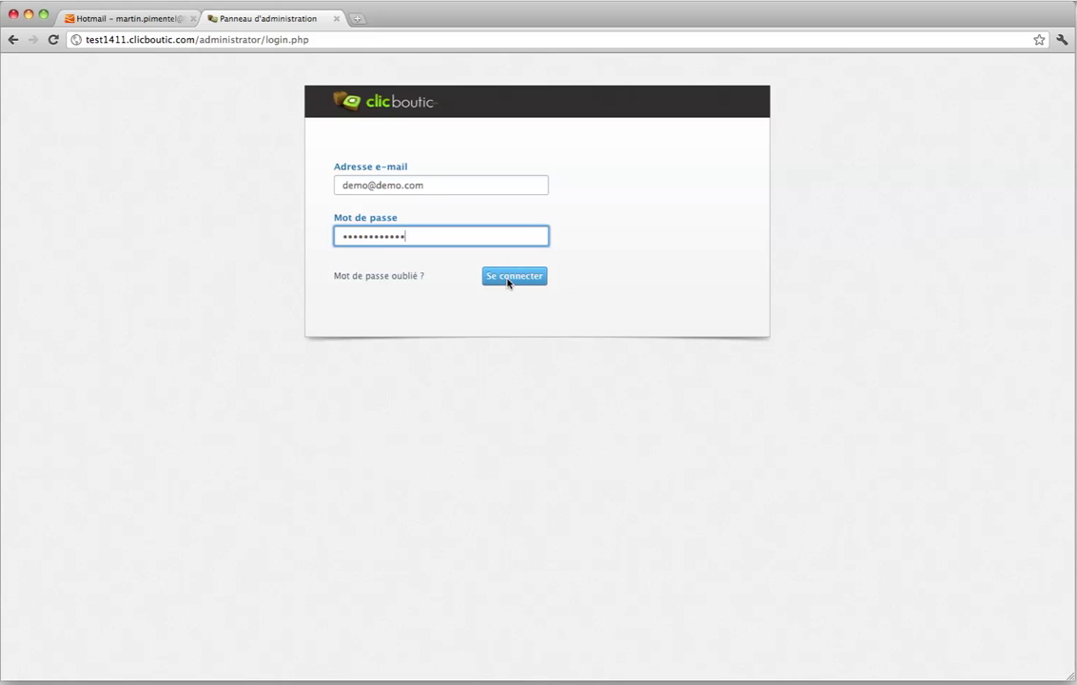
click(510, 278)
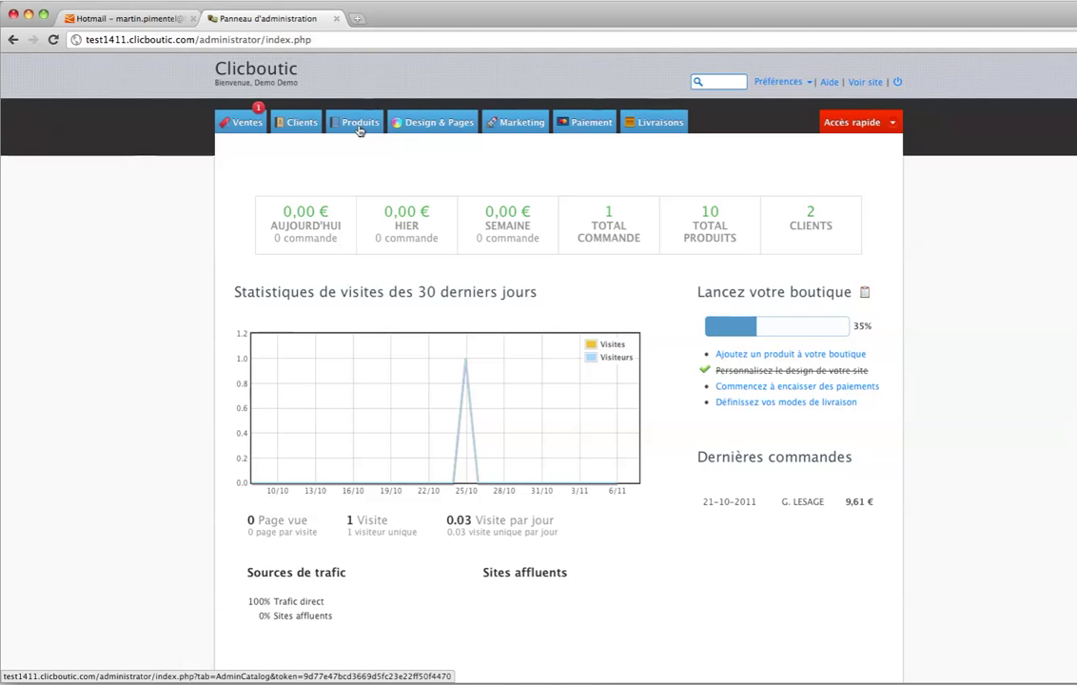
click(194, 19)
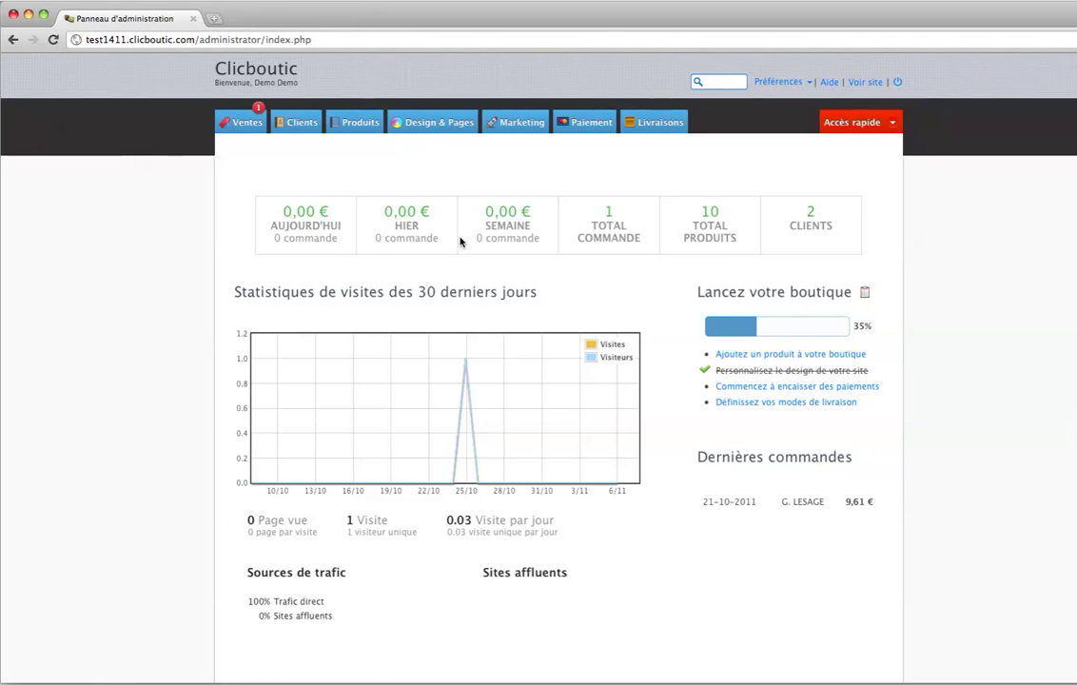
Open the public storefront and examine its home page and the Tomate product page
click(865, 83)
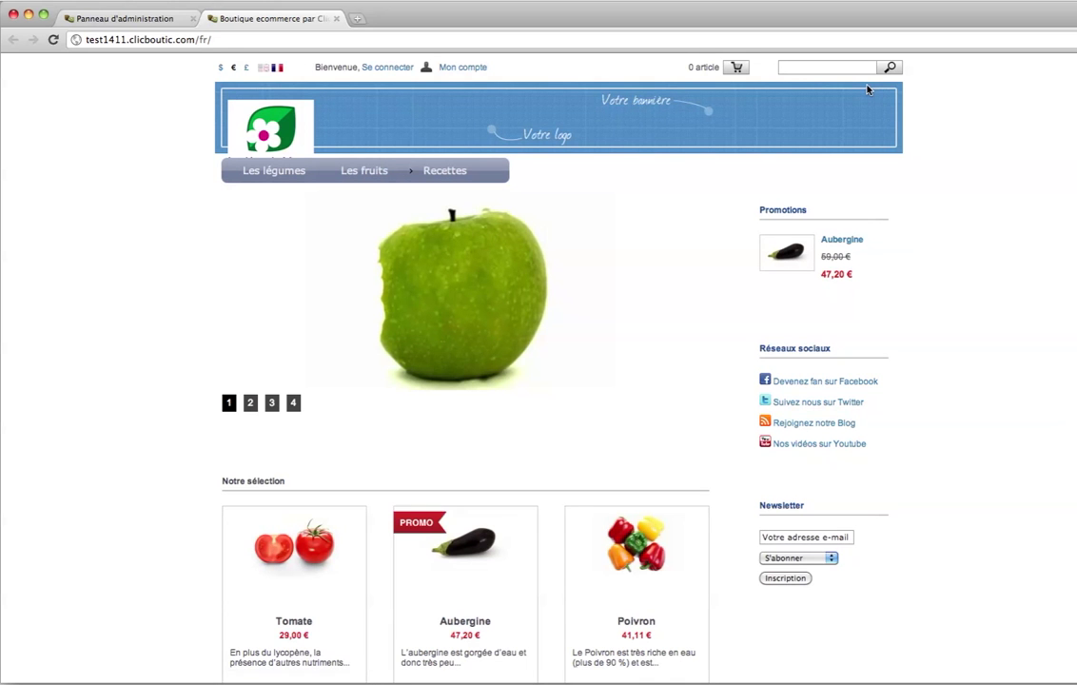
scroll(932, 163, down, 2)
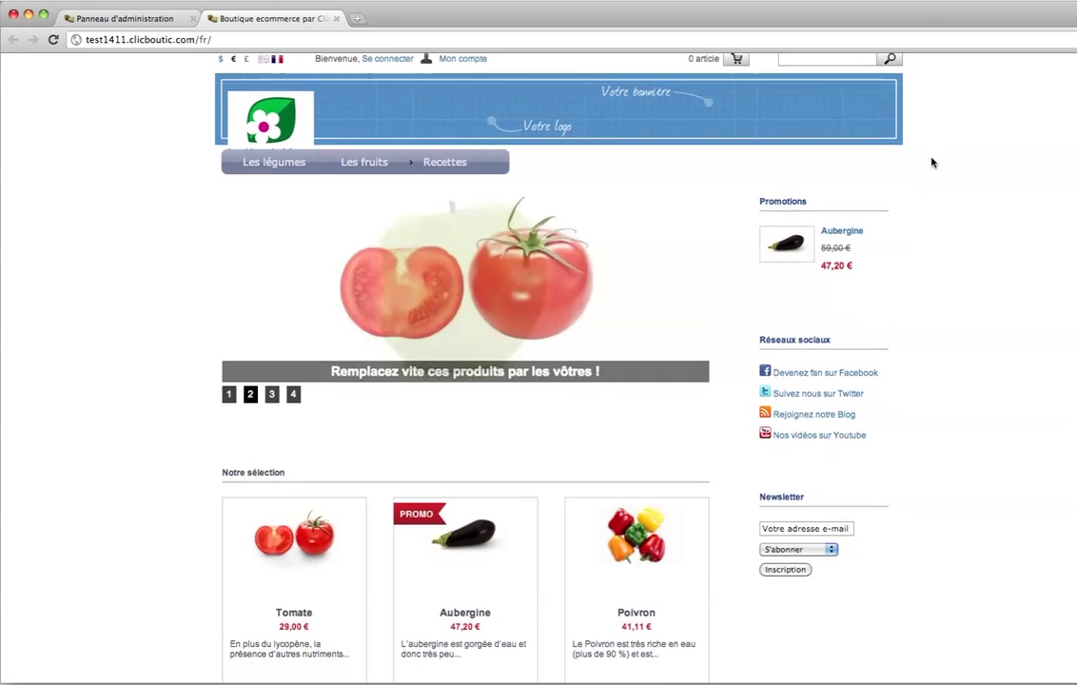
scroll(931, 162, down, 5)
scroll(931, 163, down, 4)
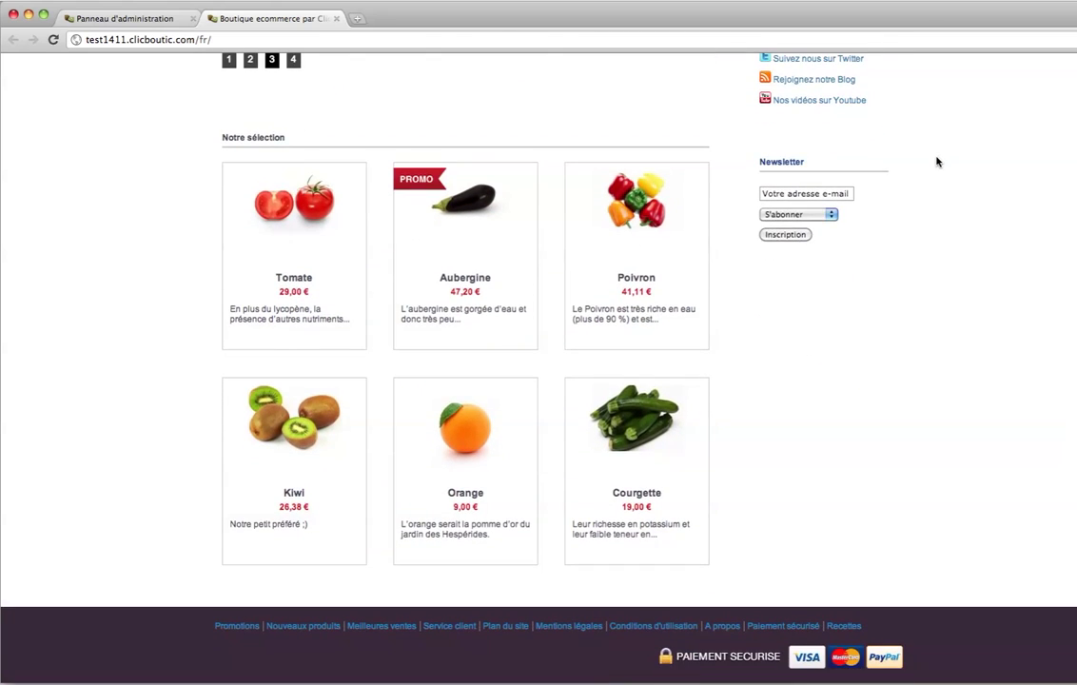
scroll(936, 162, up, 9)
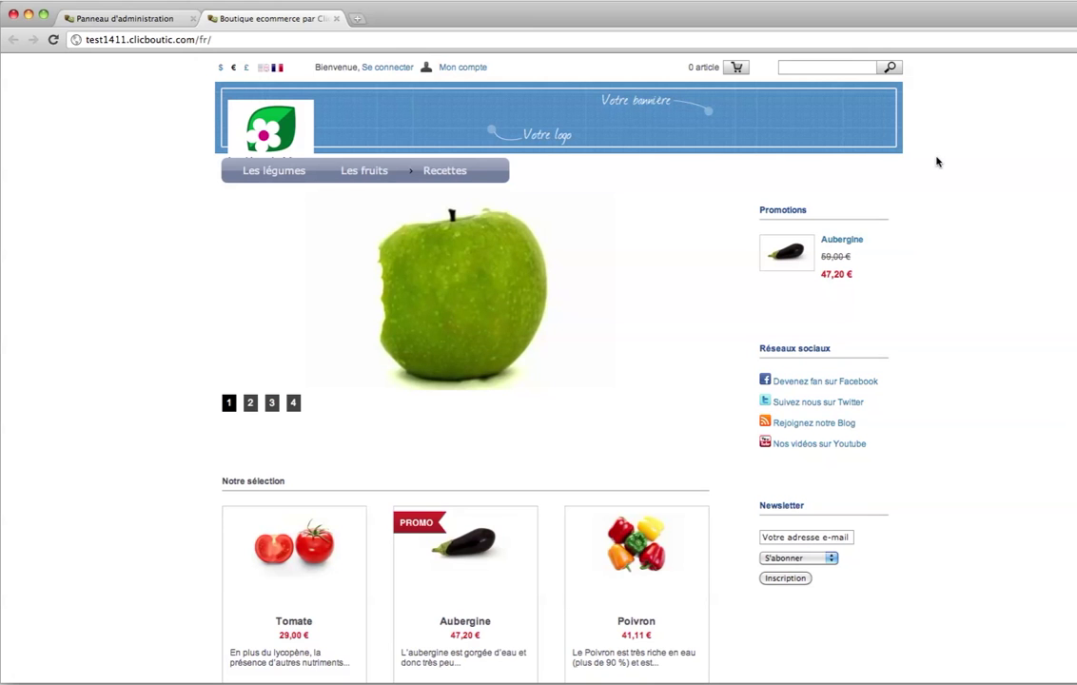
scroll(921, 176, down, 8)
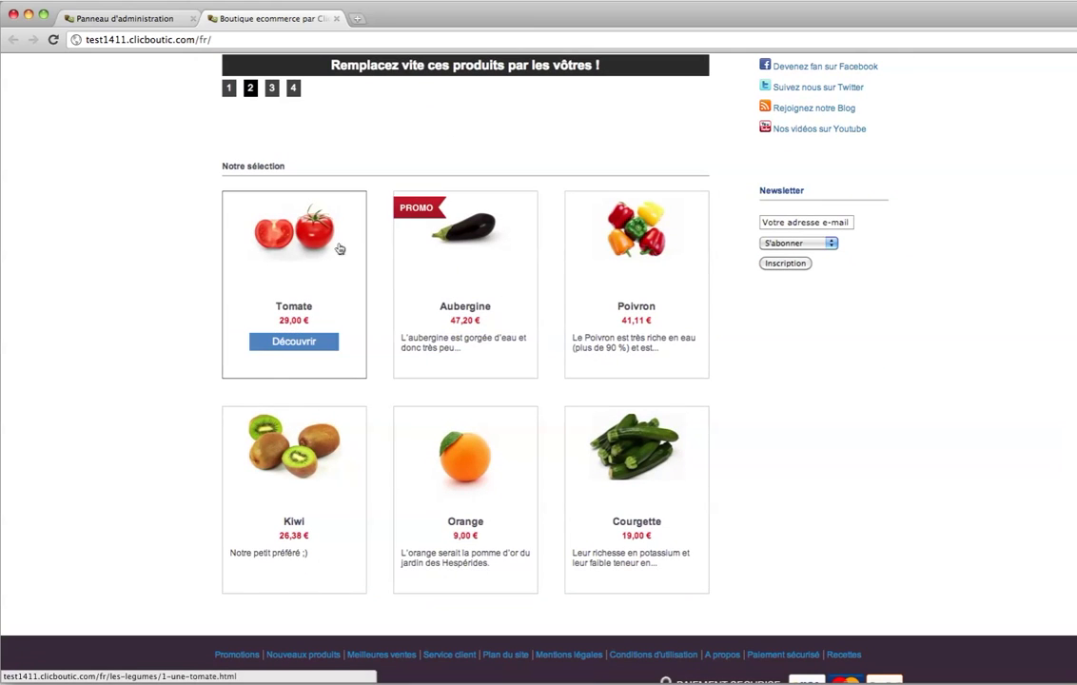
click(316, 344)
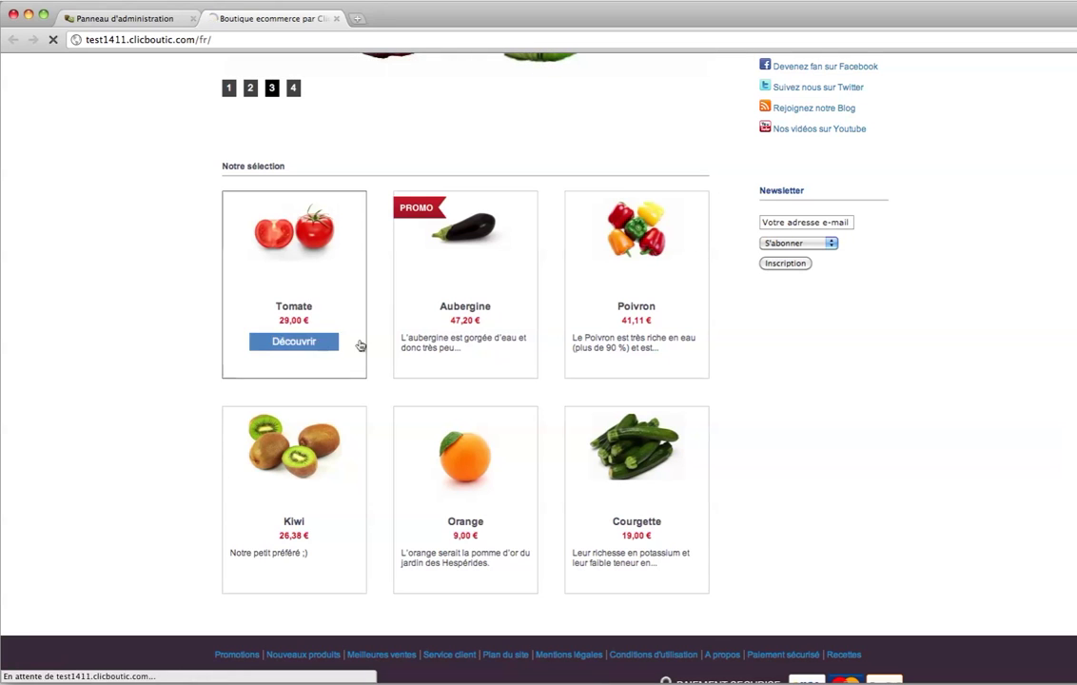
scroll(738, 349, down, 1)
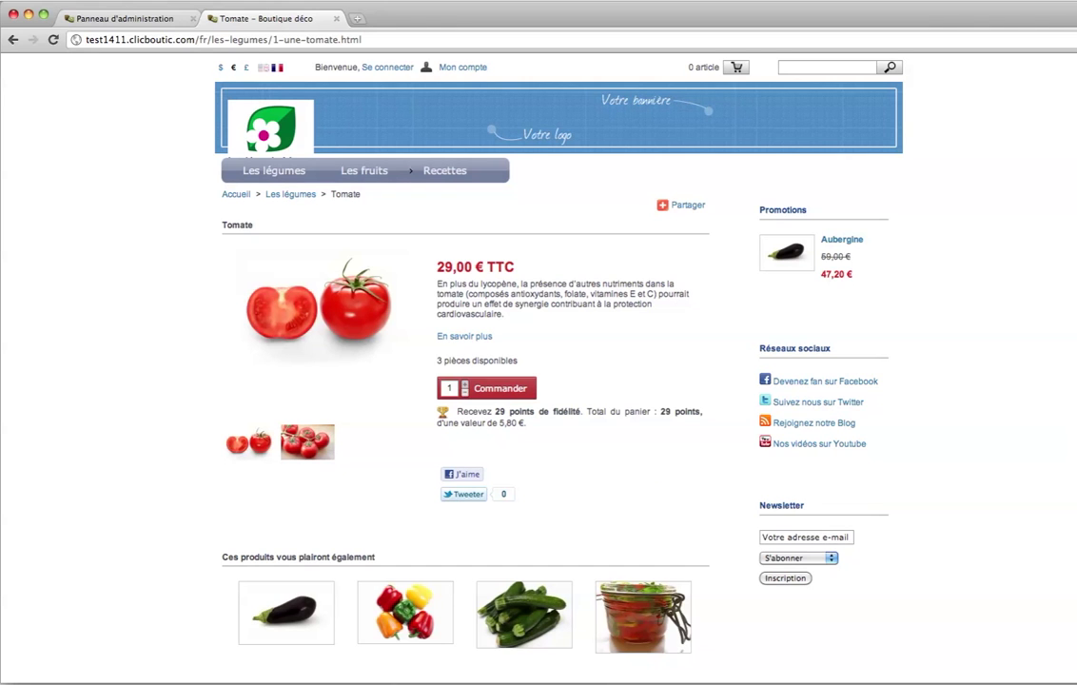
Open the product catalogue in the administration panel and delete the Courgette product
click(100, 19)
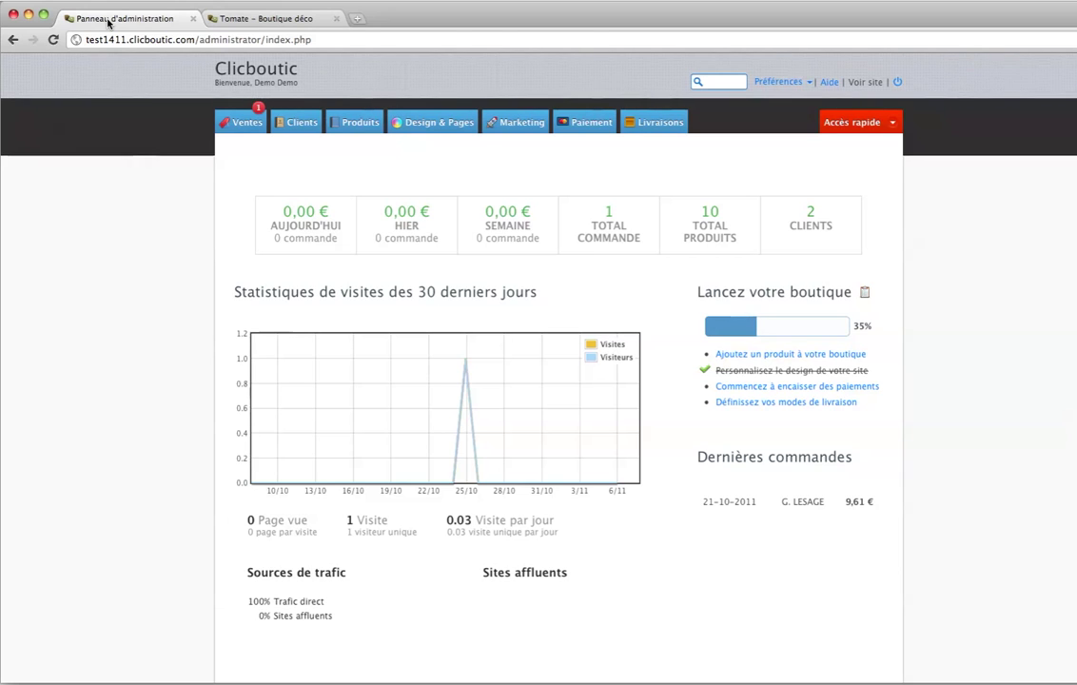
click(367, 128)
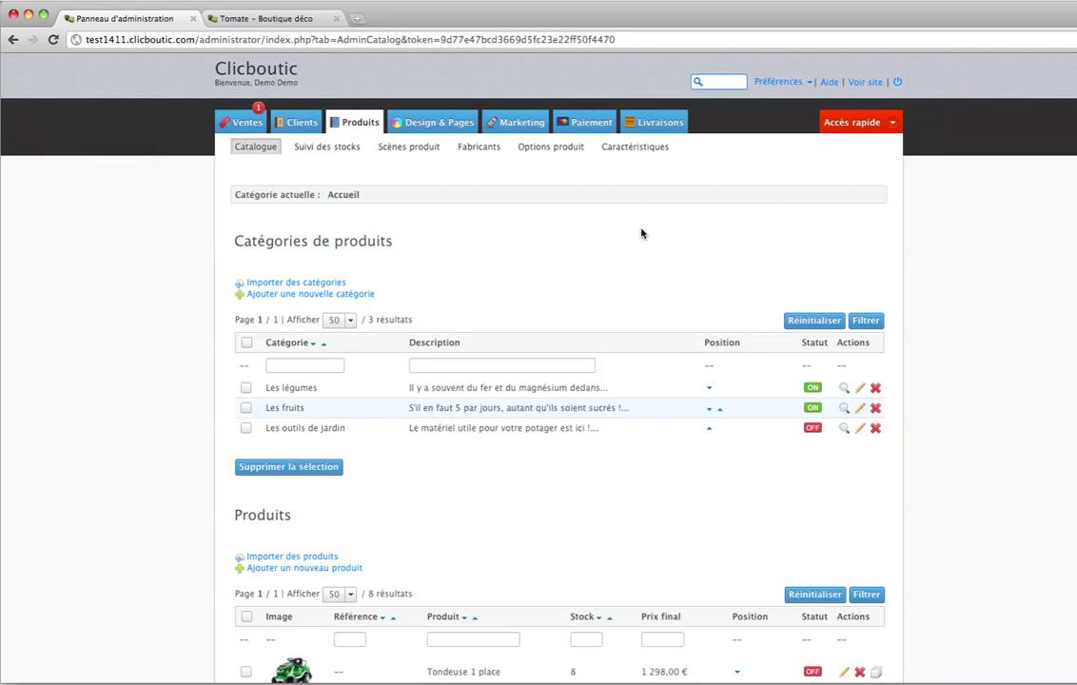
scroll(641, 233, down, 3)
scroll(641, 234, down, 7)
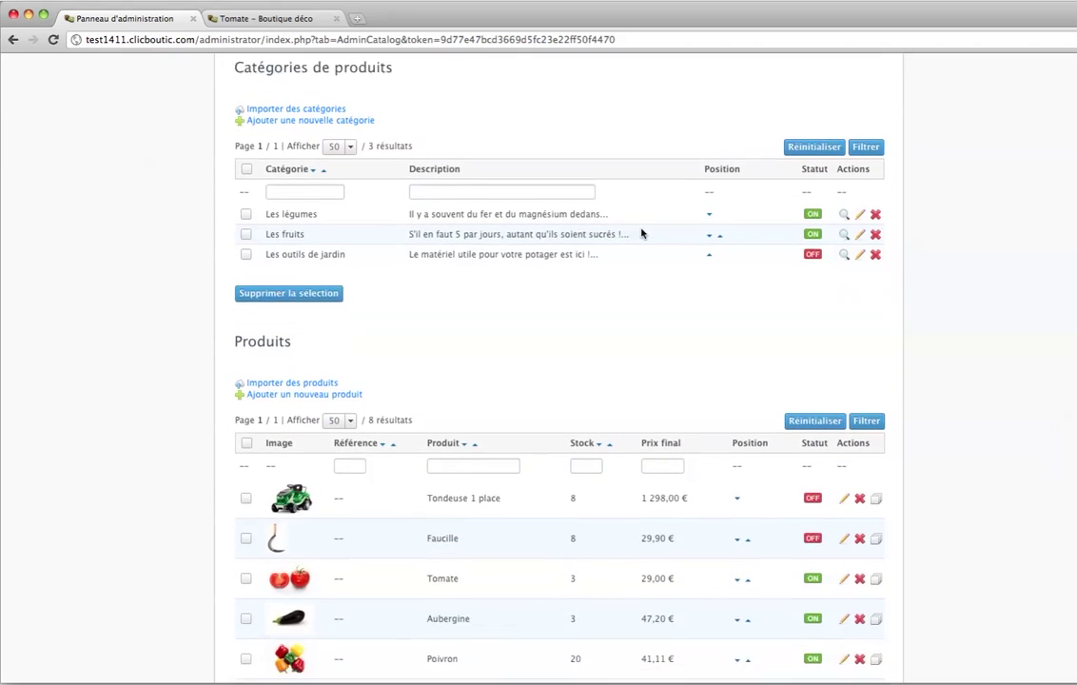
scroll(641, 234, down, 2)
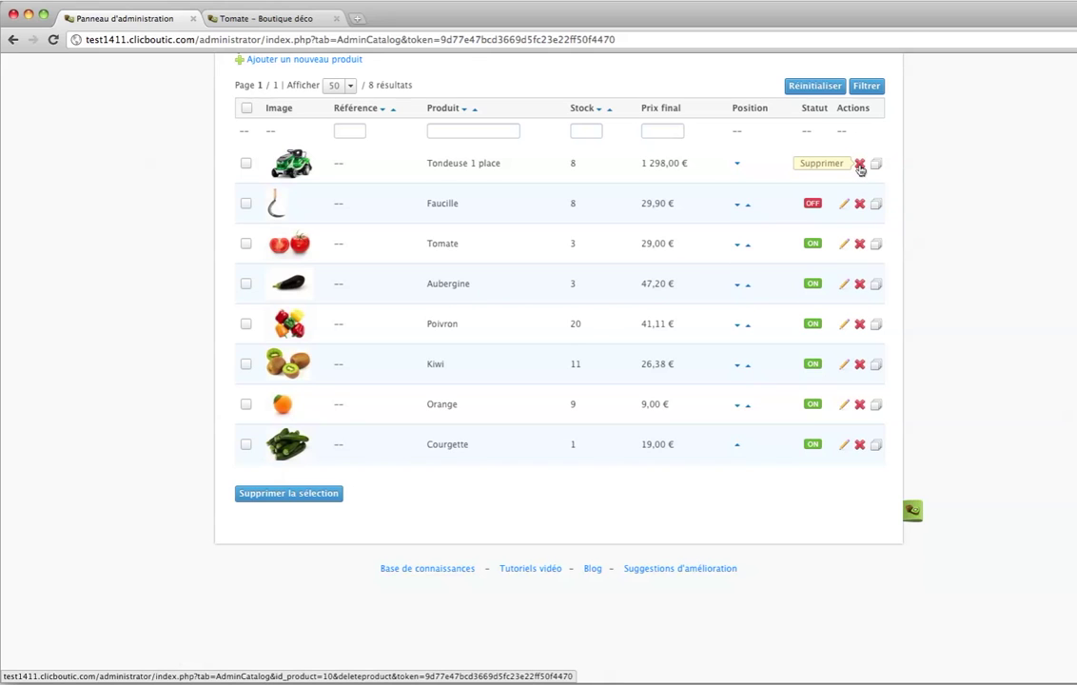
scroll(860, 167, up, 5)
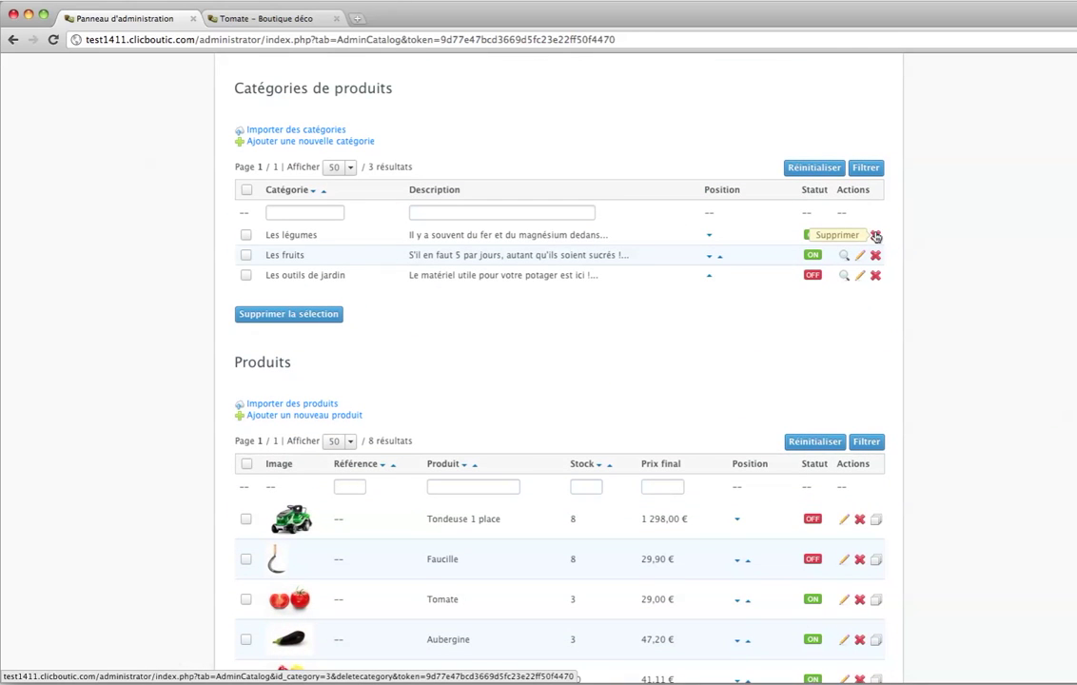
scroll(903, 303, down, 5)
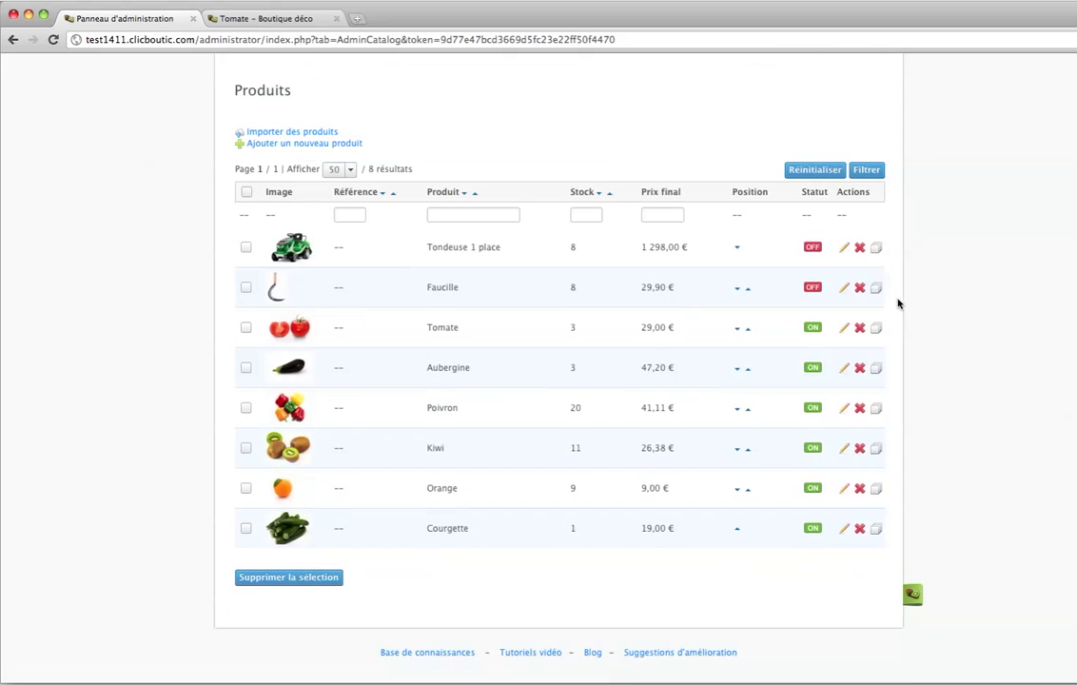
click(859, 530)
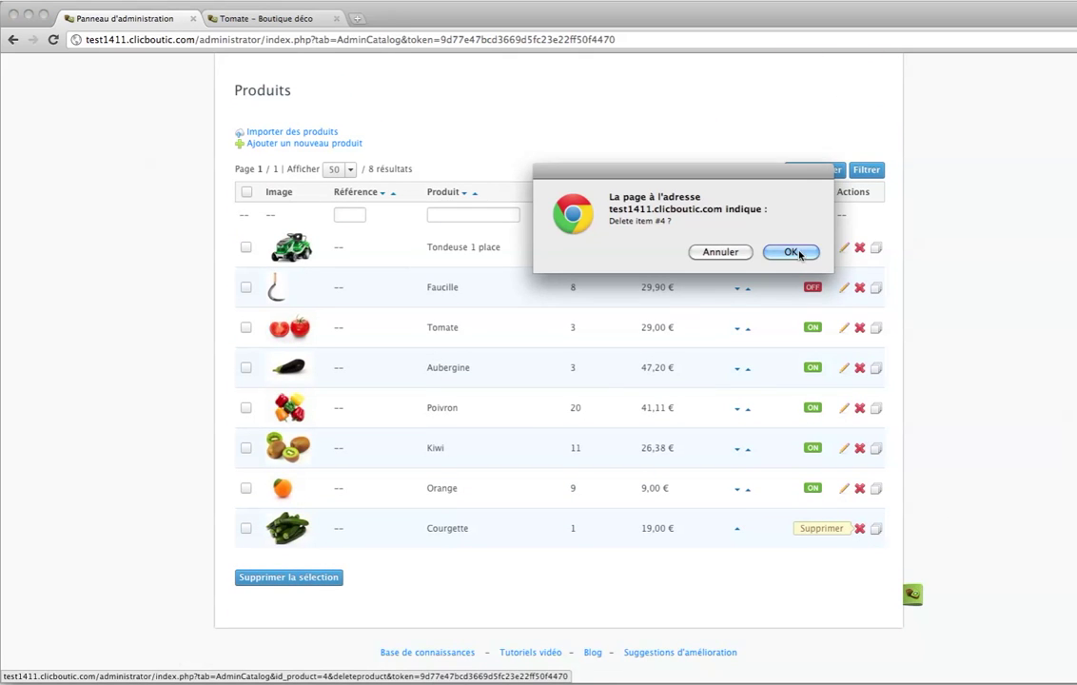
click(761, 246)
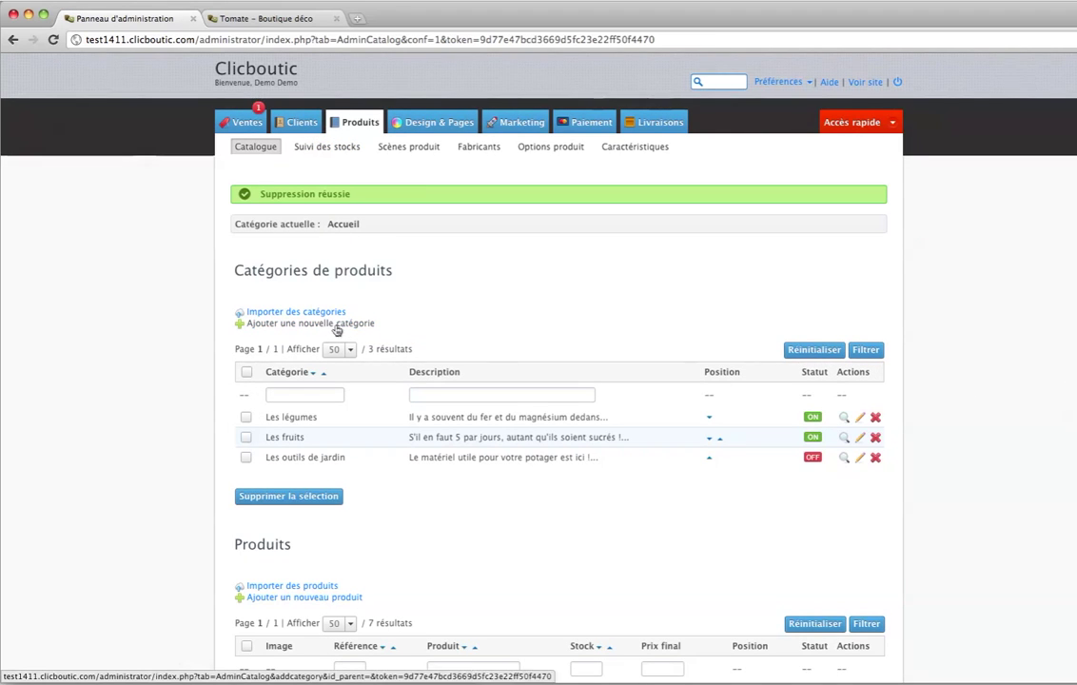
Start adding a new product category and review the form's help on the parent category and page title
scroll(425, 590, down, 3)
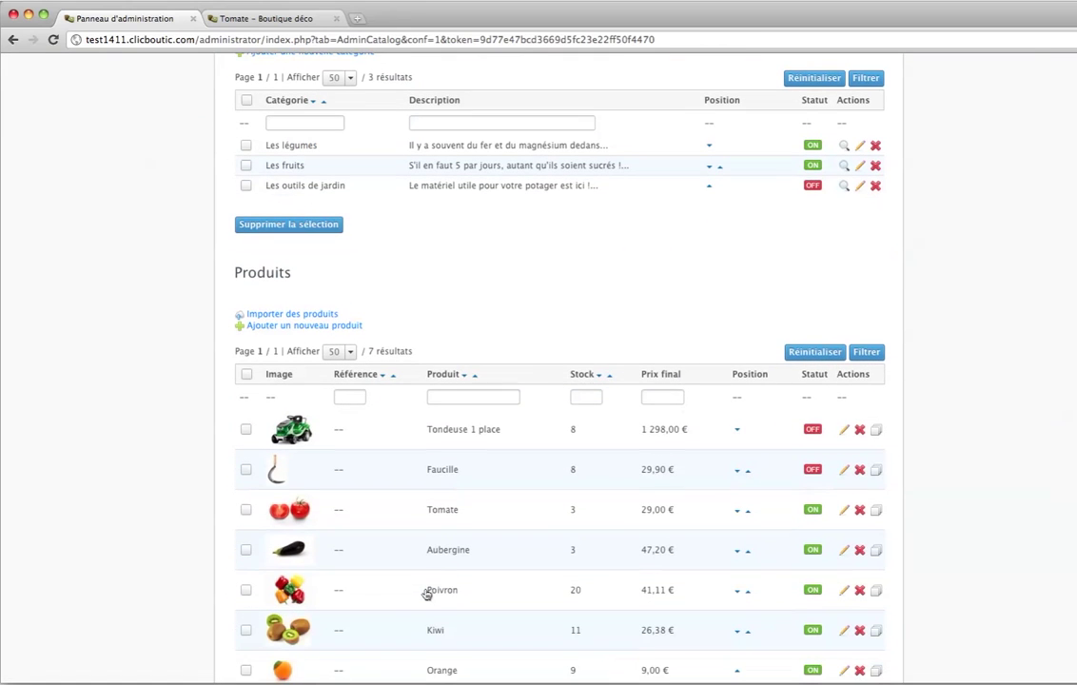
click(340, 328)
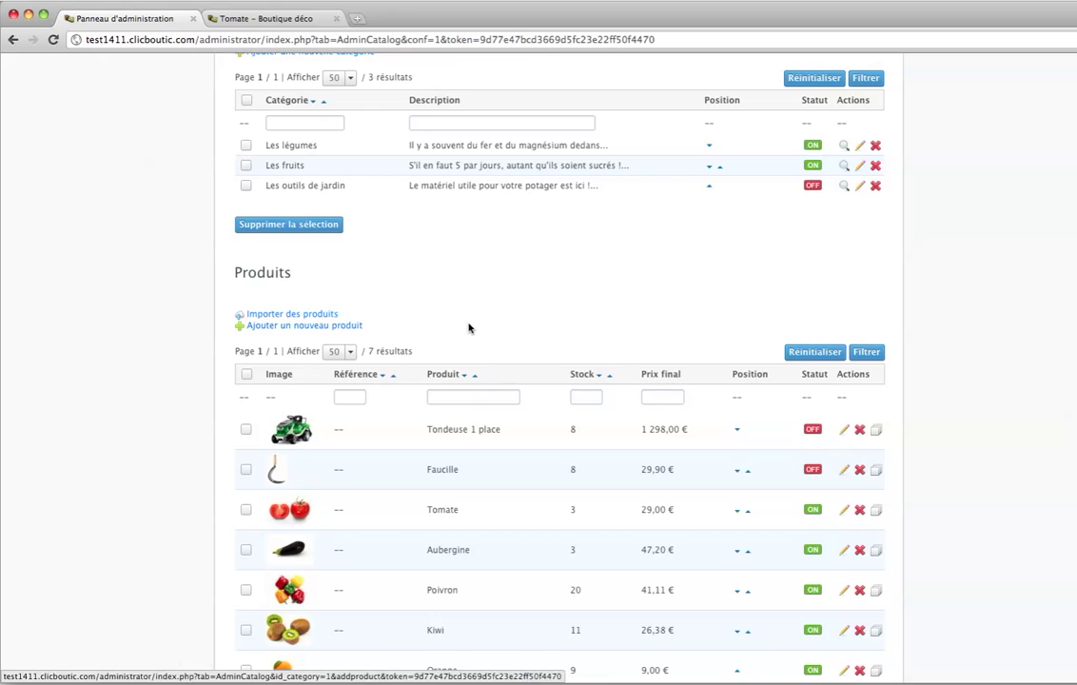
scroll(469, 325, up, 3)
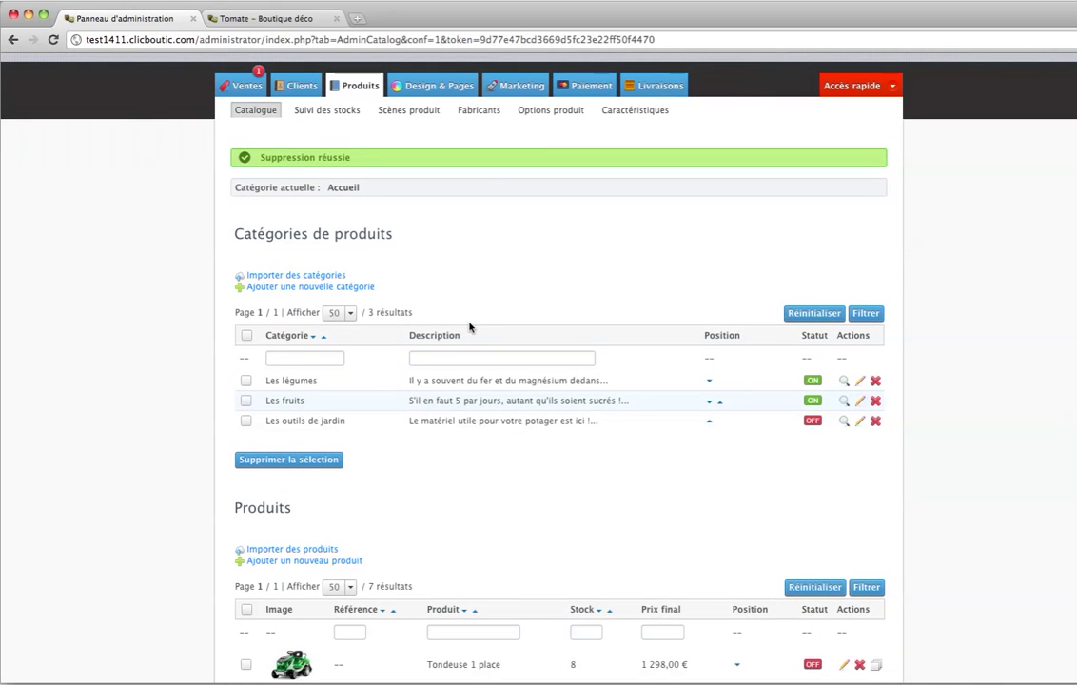
scroll(356, 287, up, 1)
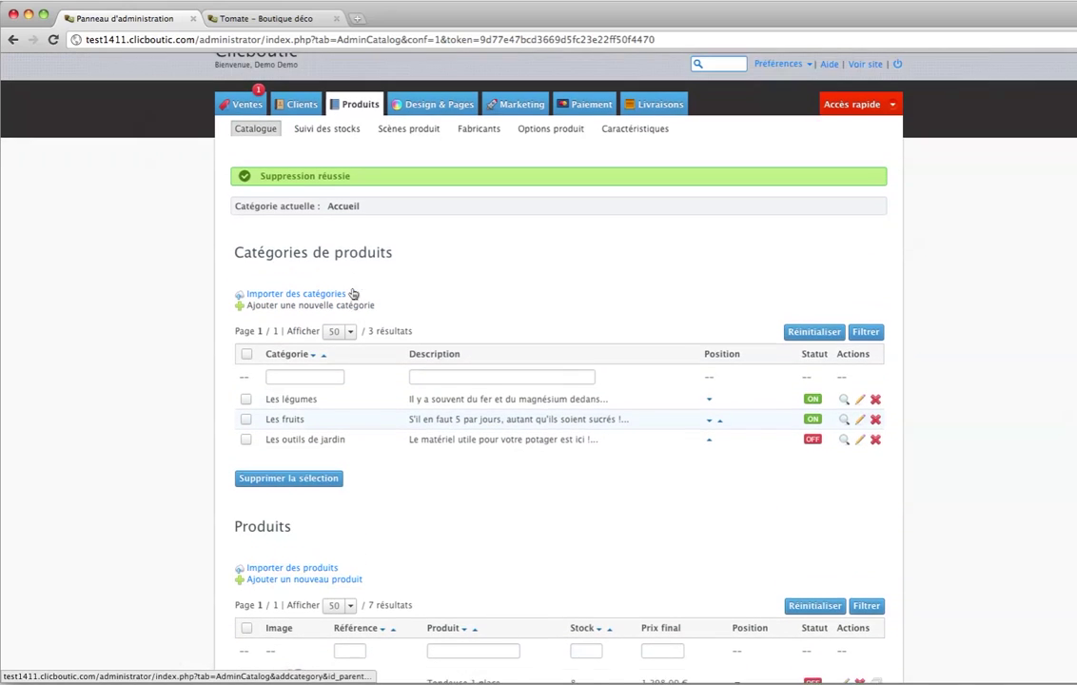
scroll(428, 359, down, 1)
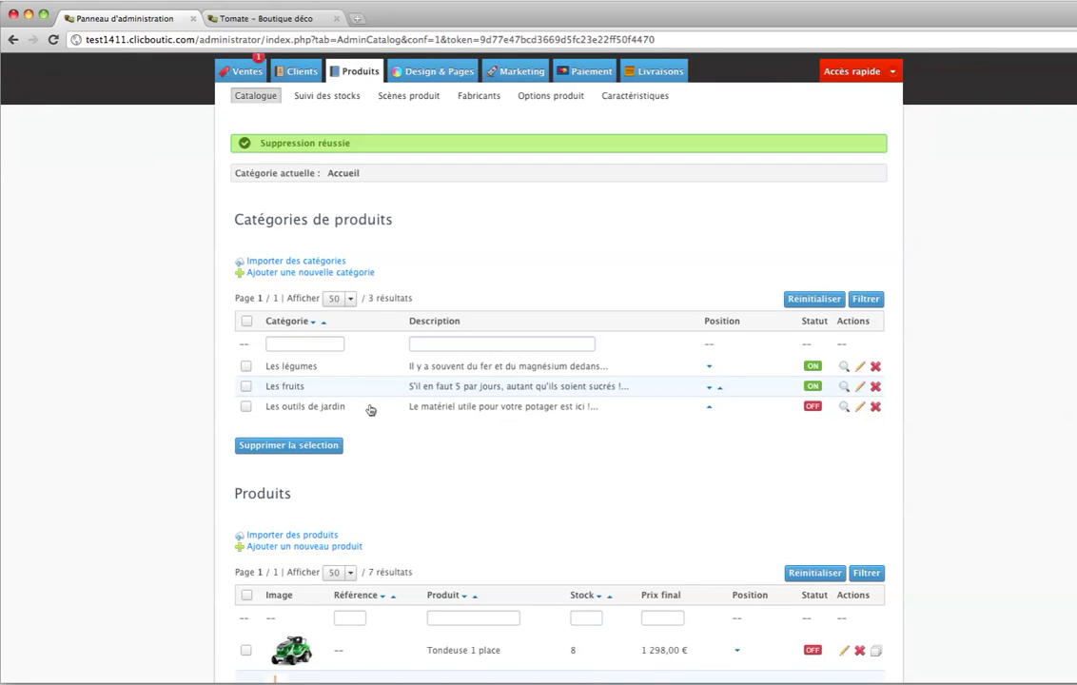
click(365, 276)
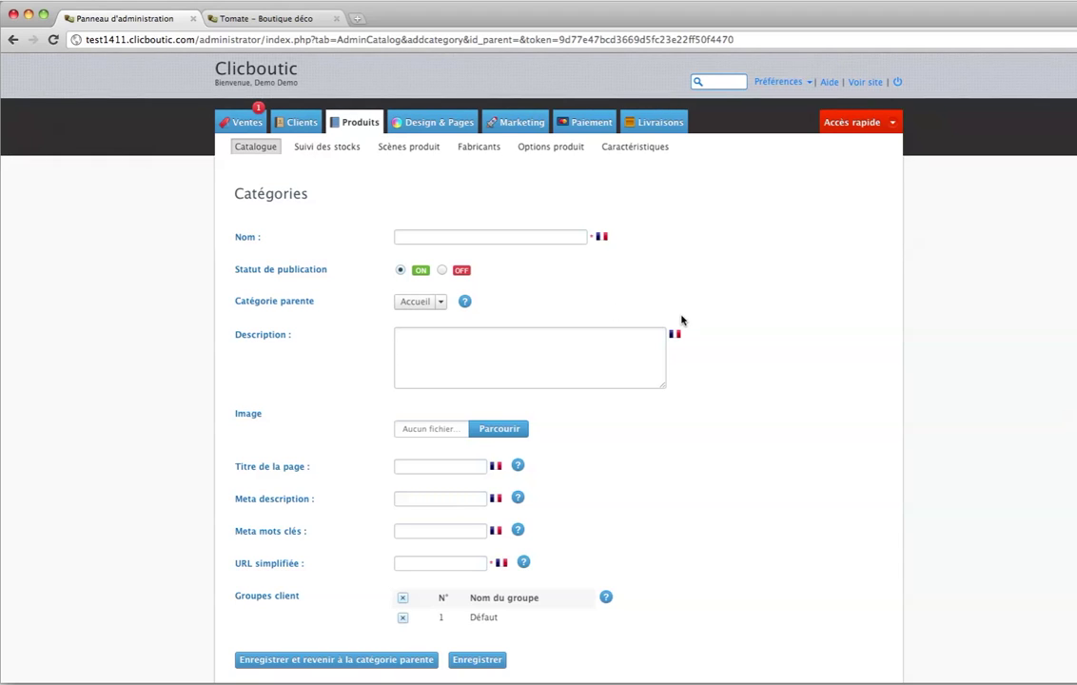
scroll(682, 320, down, 5)
scroll(680, 319, up, 5)
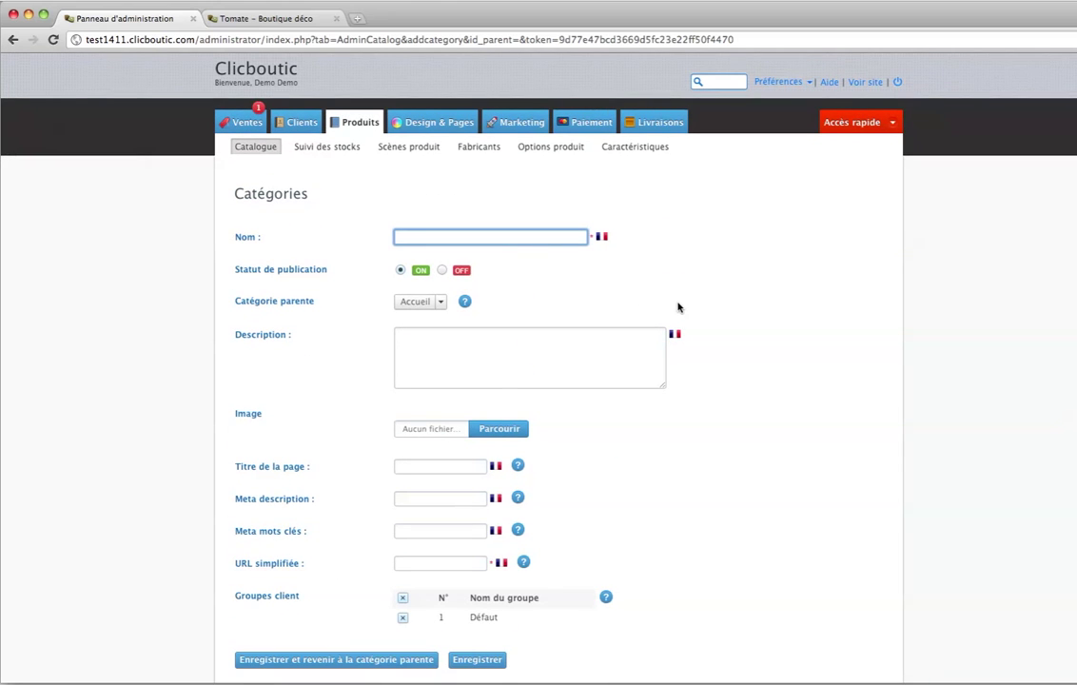
mouse_move(466, 302)
mouse_move(518, 467)
click(605, 322)
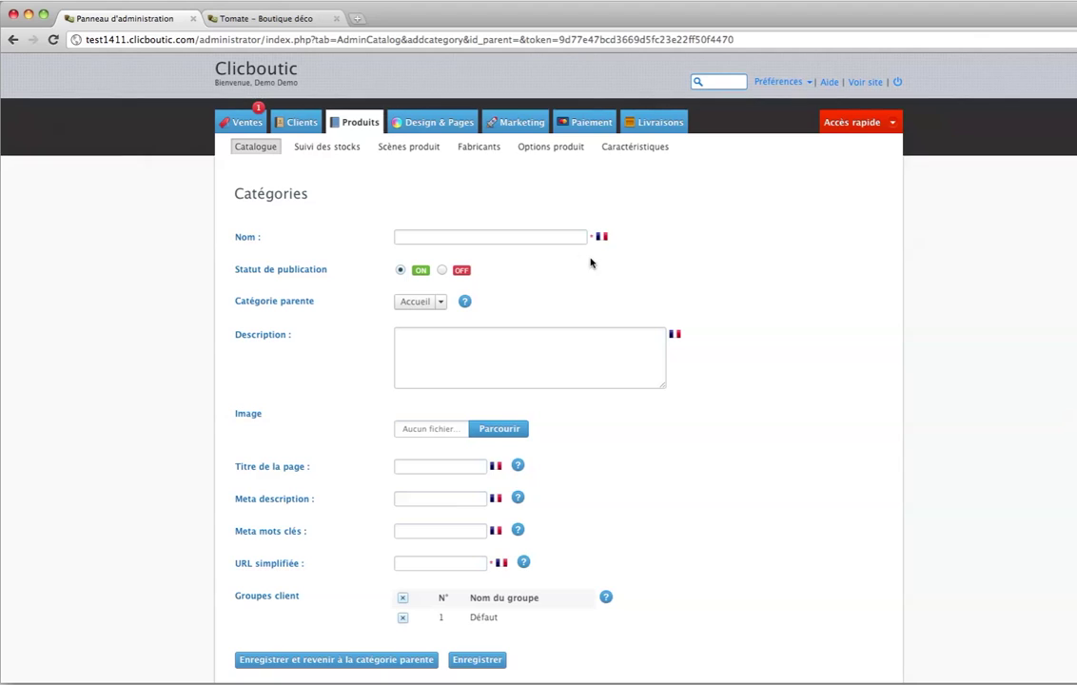
Name the new category Vaisselle and choose Accueil as its parent category
click(552, 240)
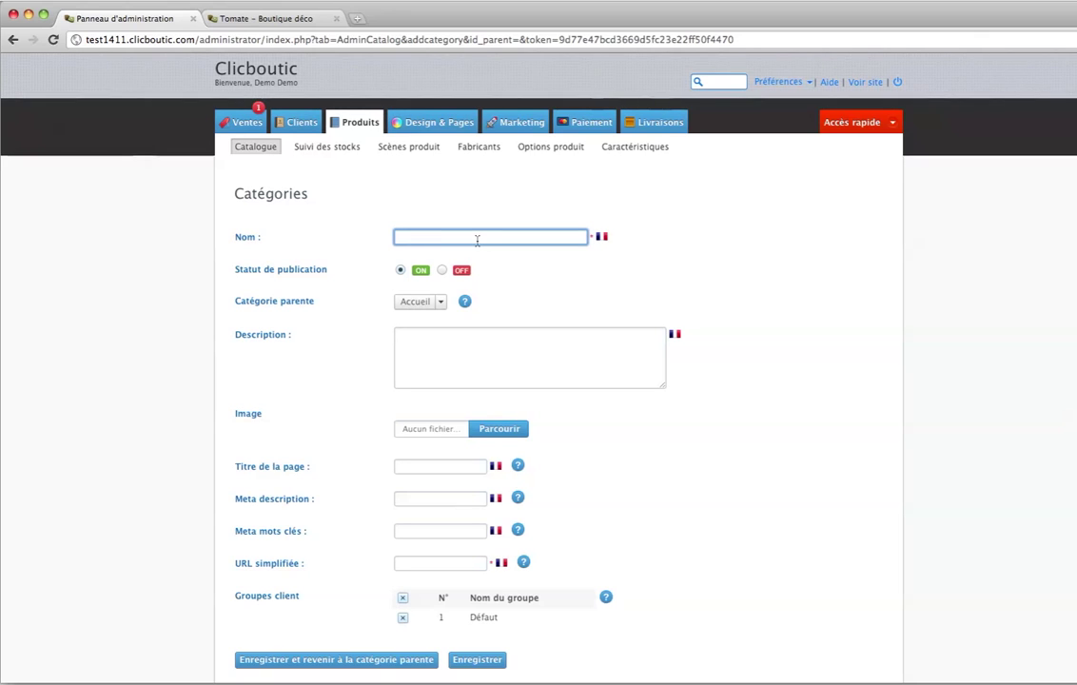
text(Vaisselle)
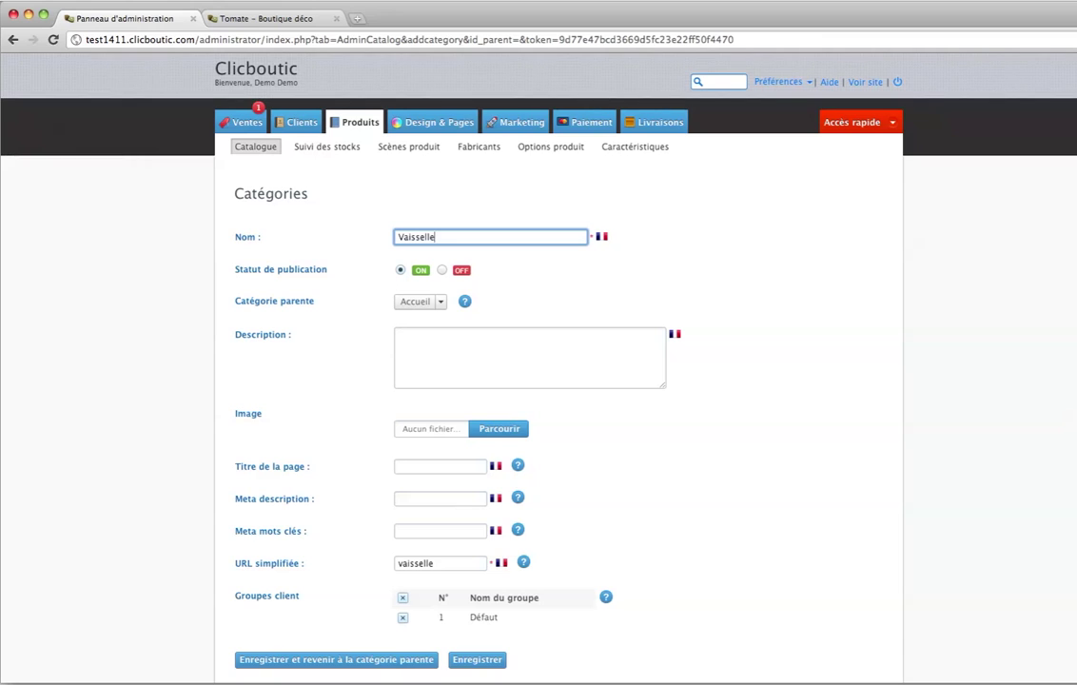
click(451, 258)
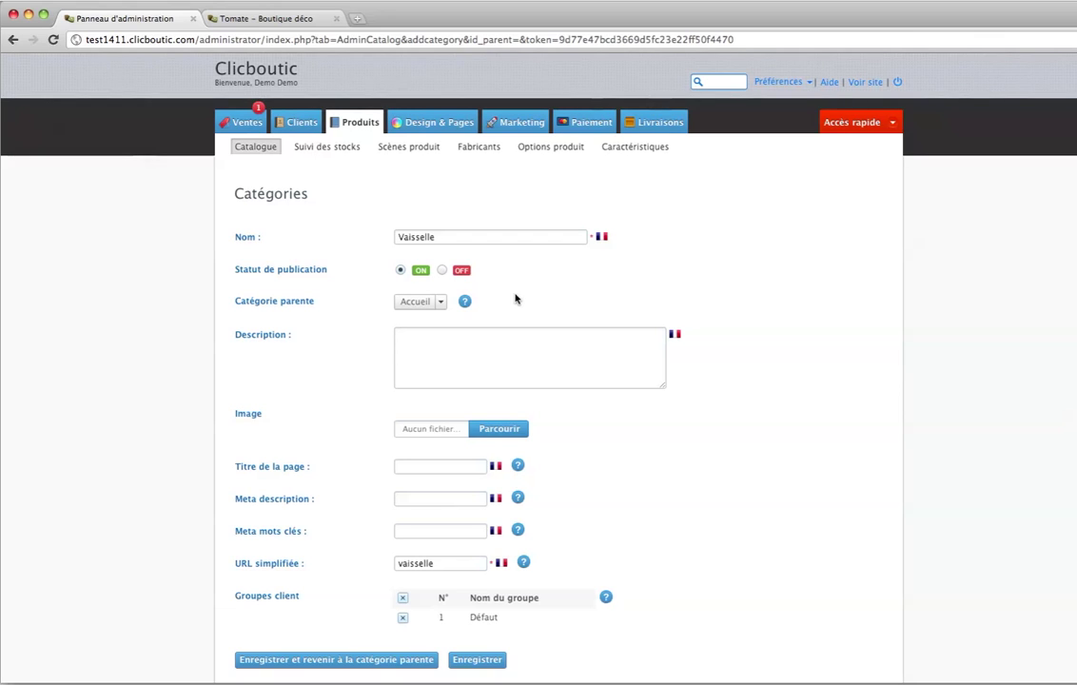
click(442, 304)
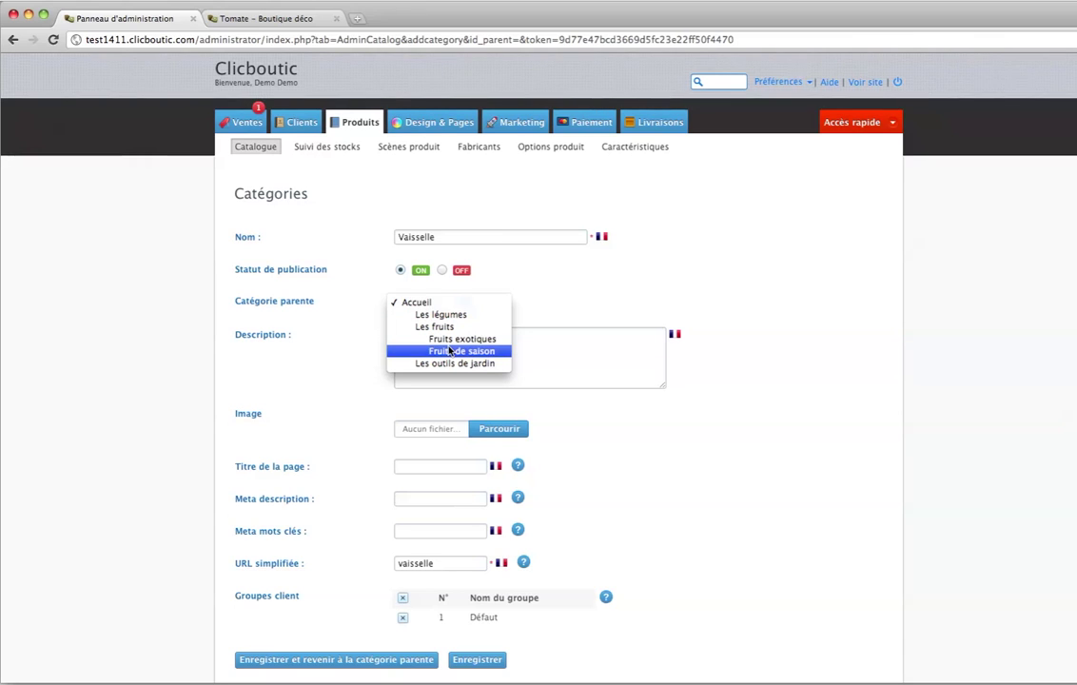
click(471, 304)
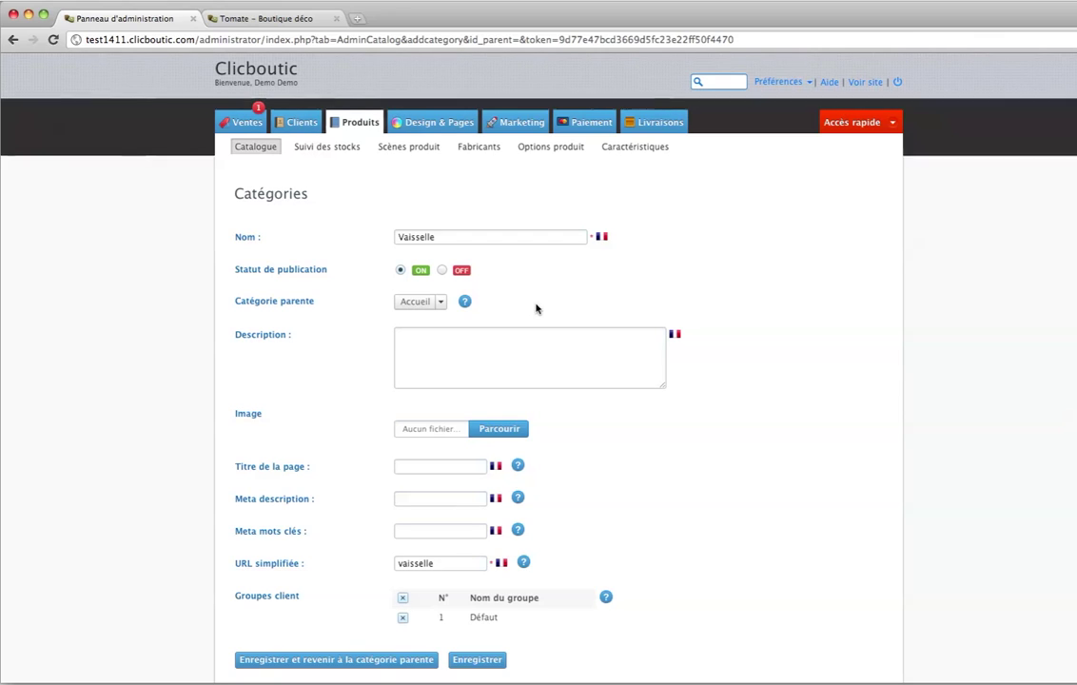
Enlarge the description box and enter "Découvrez ici nos articles pour illuminer vos tables pendant les fêtes de fin d'année !"
click(521, 345)
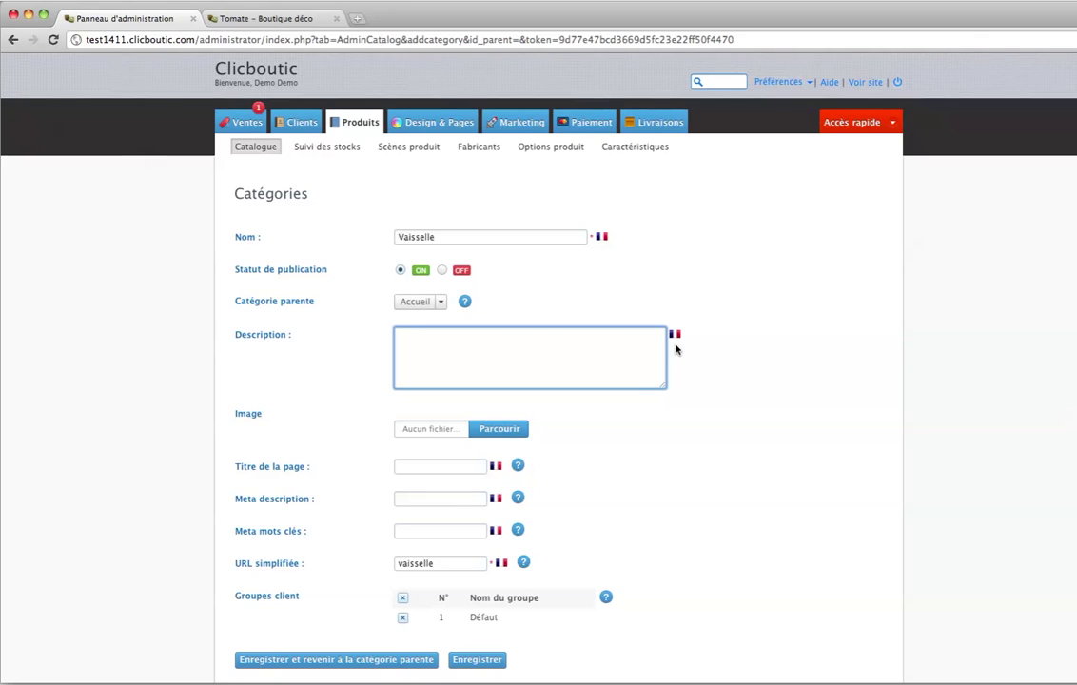
drag(666, 387, 695, 421)
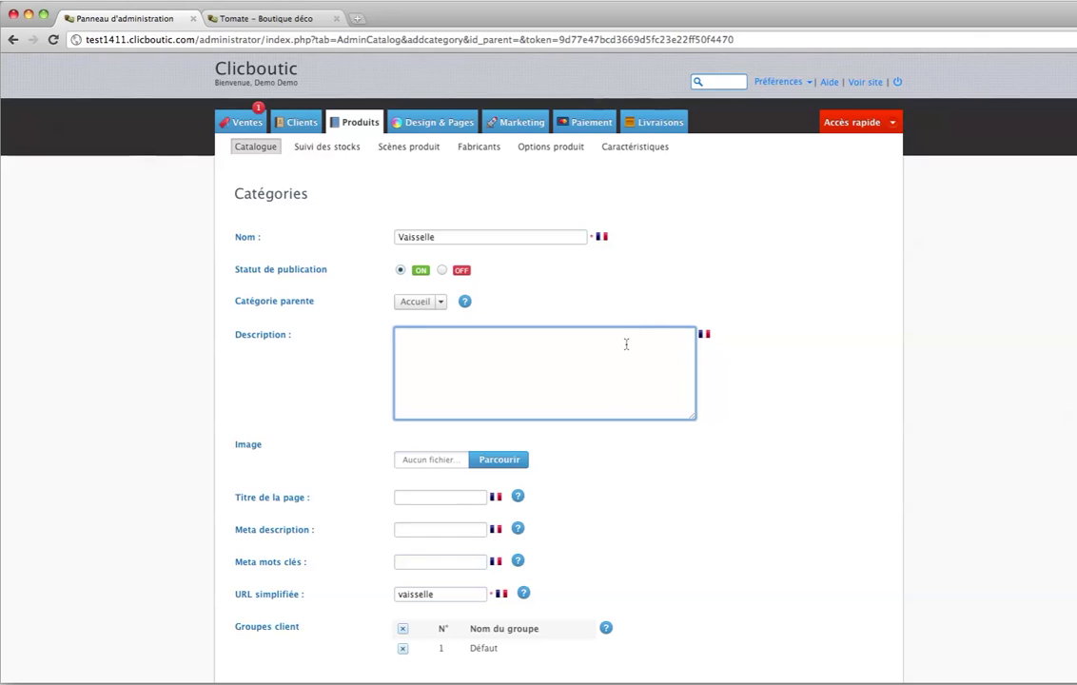
text(Découvrez)
text(ici nos articles pour illuminer )
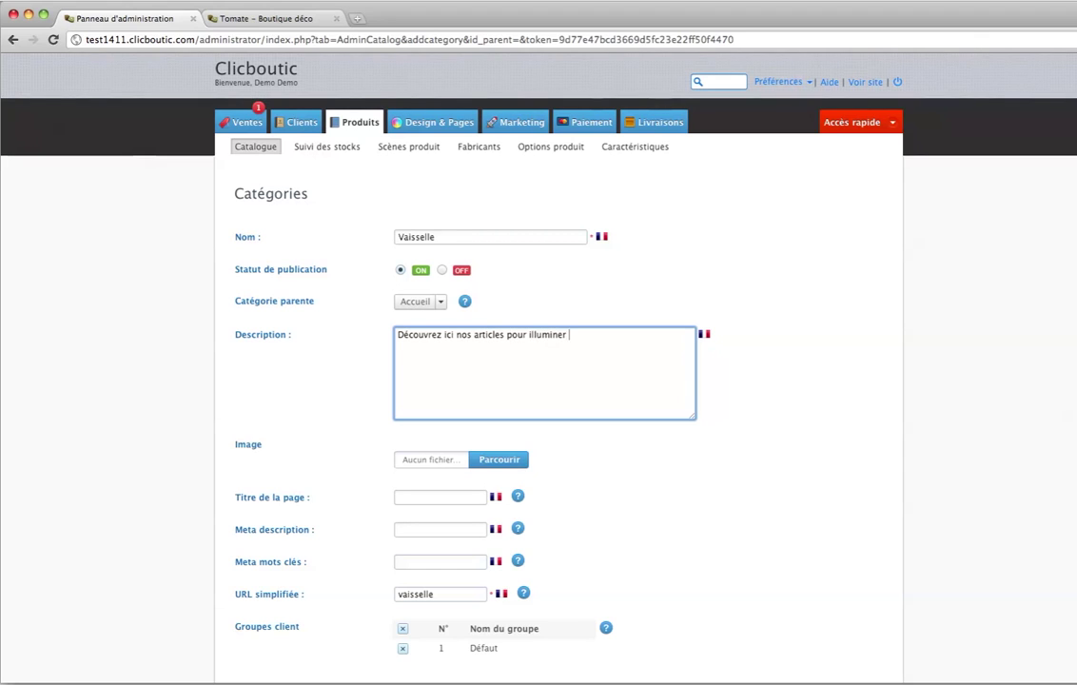
text(vos tables pendant les fêtes )
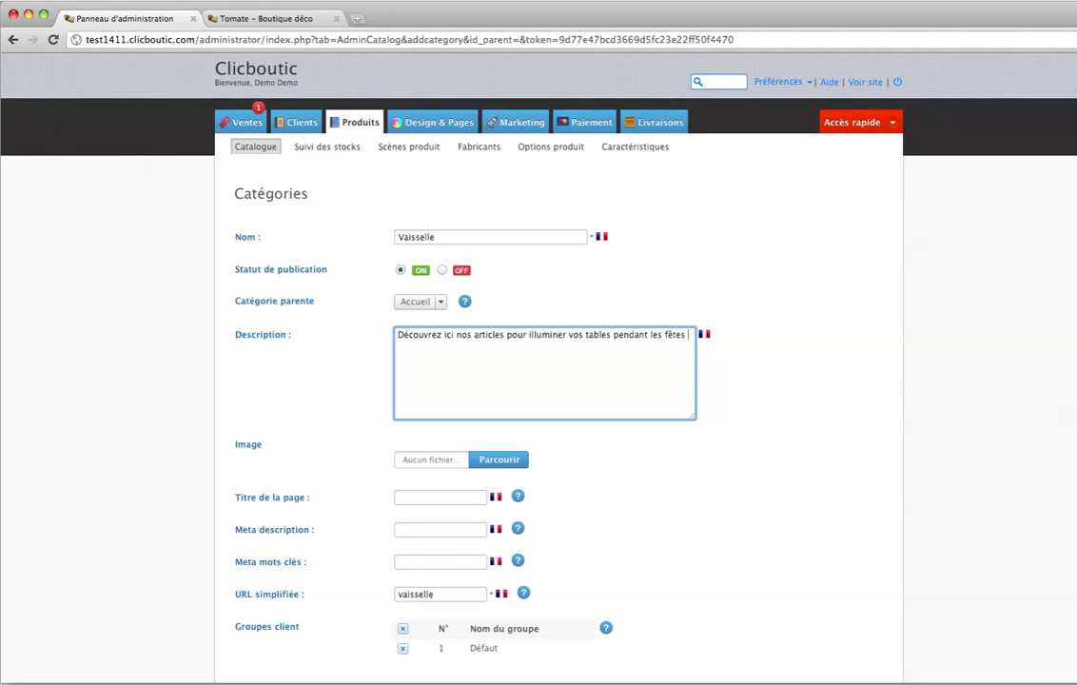
text(de fin d'année !)
scroll(876, 390, down, 2)
click(840, 388)
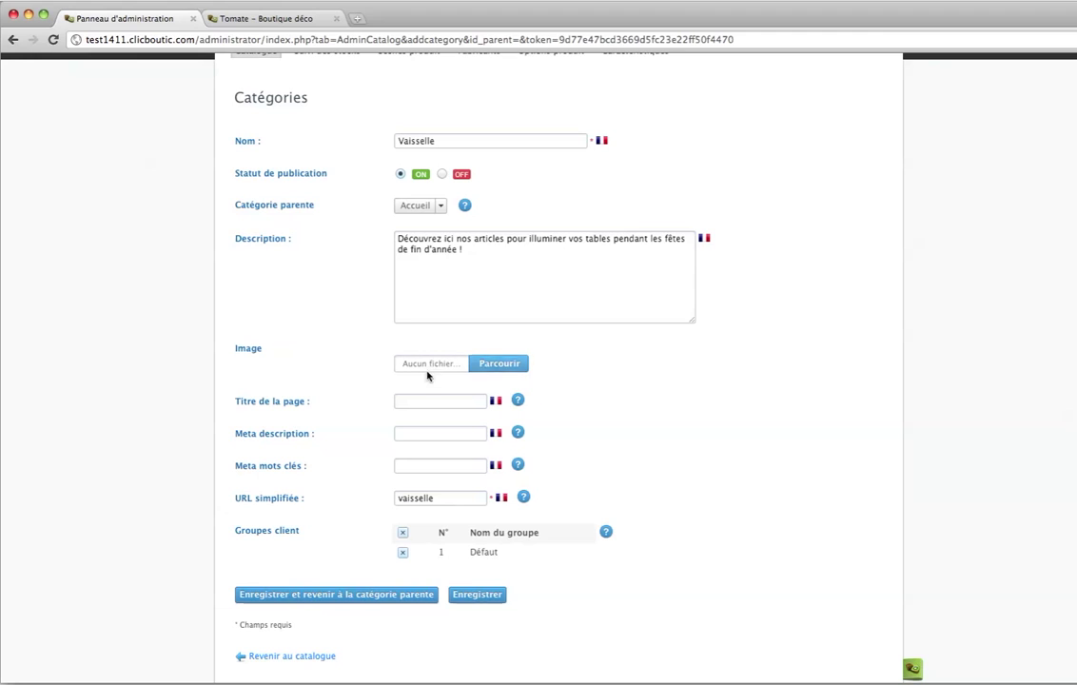
Choose vaisselle-categorie.jpg from the presentation folder as the category's image
mouse_move(517, 394)
click(514, 369)
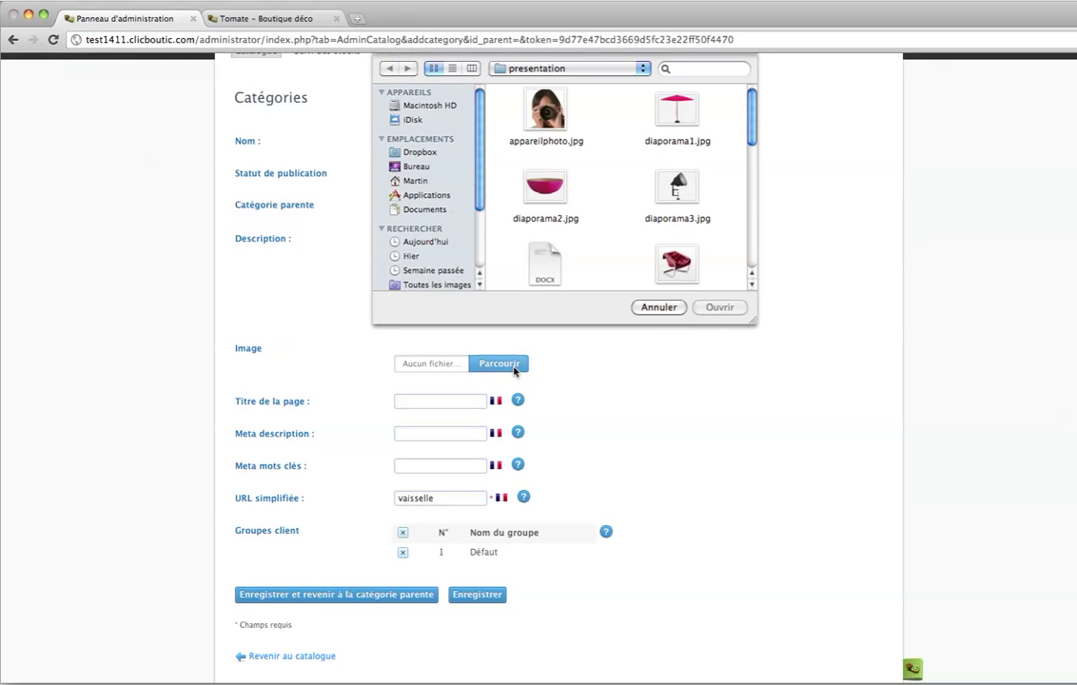
drag(751, 320, 923, 459)
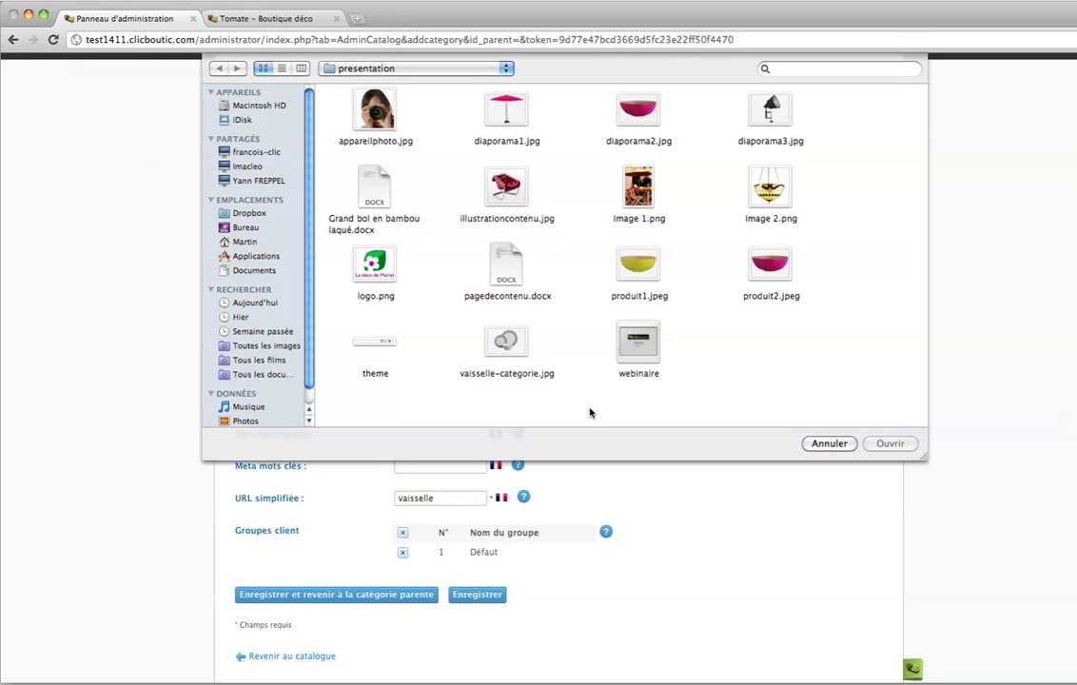
click(514, 354)
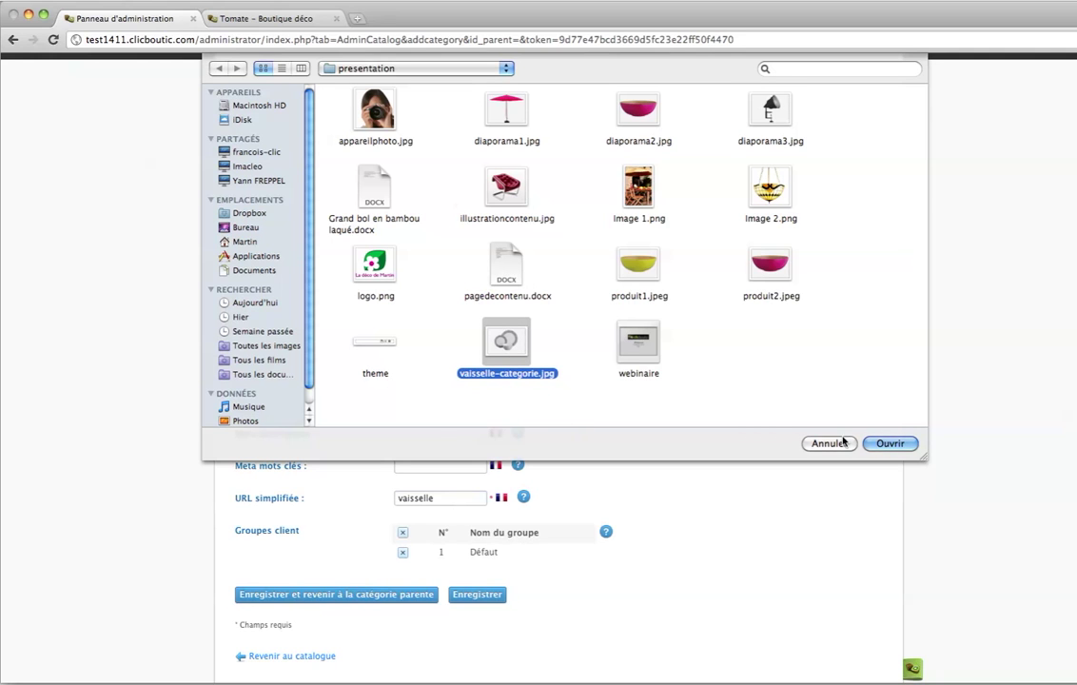
click(891, 444)
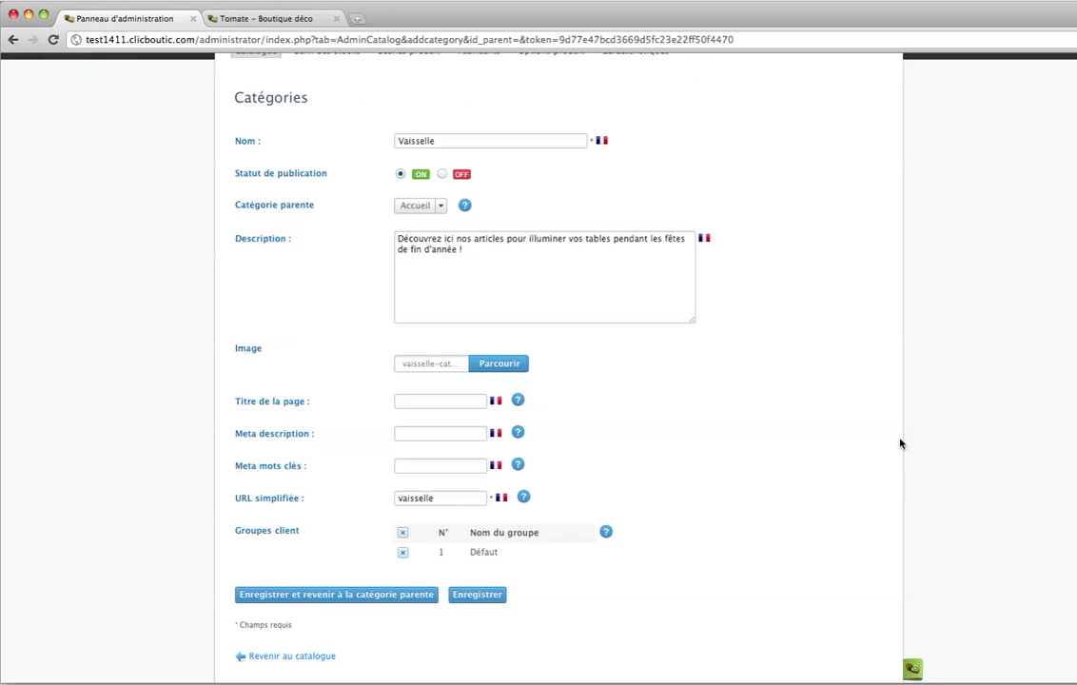
Review the help on the page title, meta description, meta keywords and client groups fields
scroll(880, 443, down, 2)
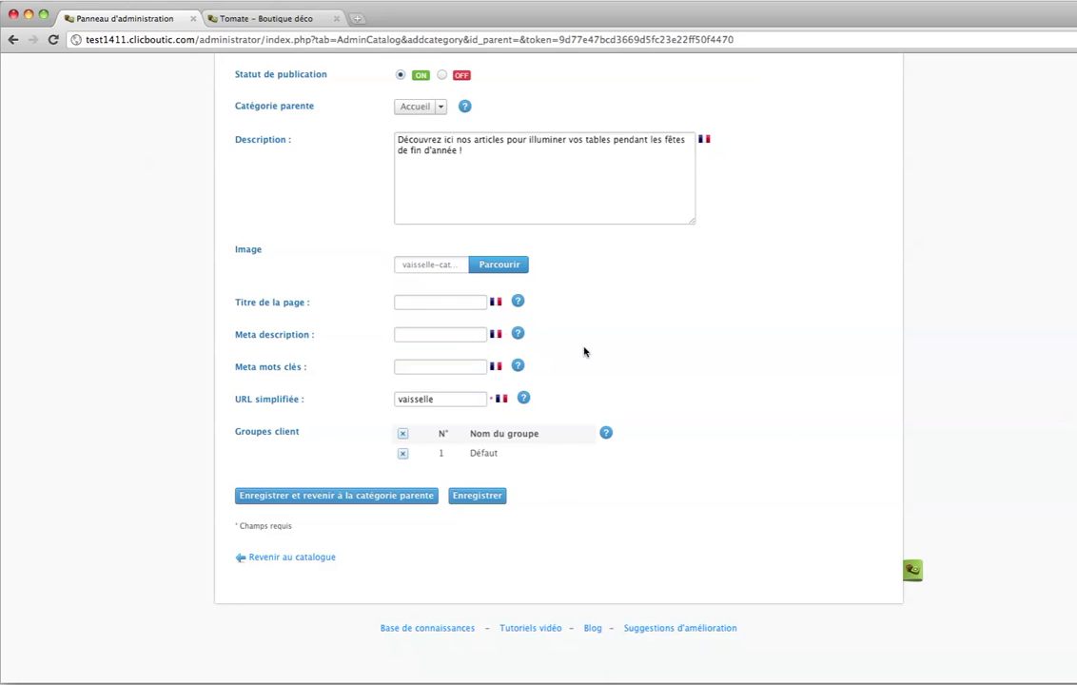
mouse_move(515, 303)
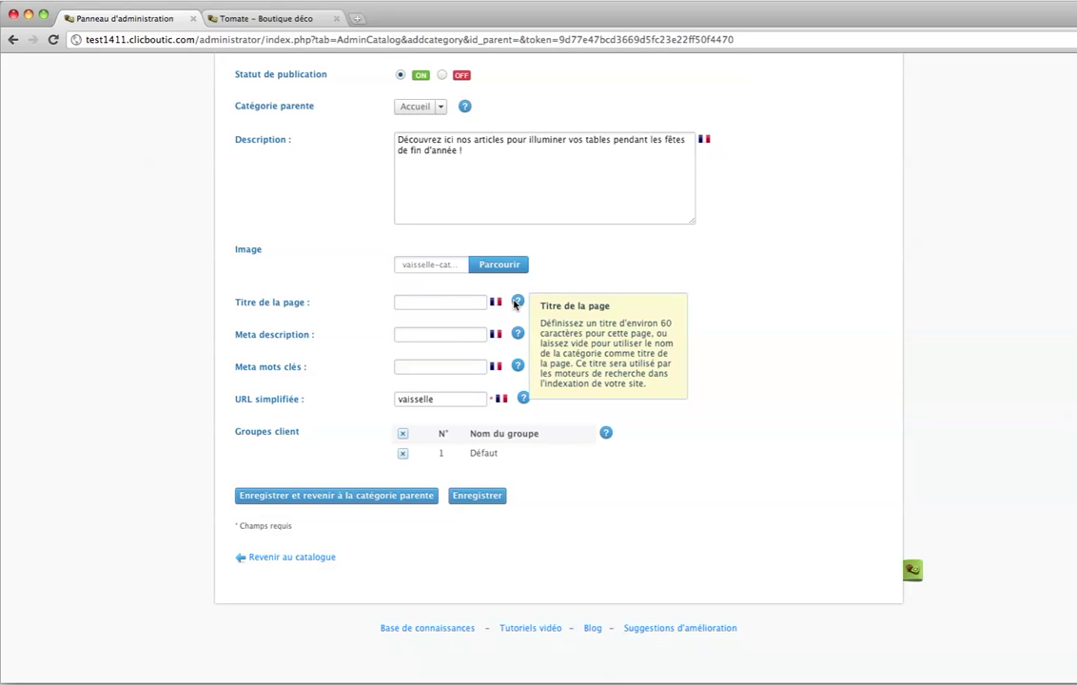
mouse_move(516, 334)
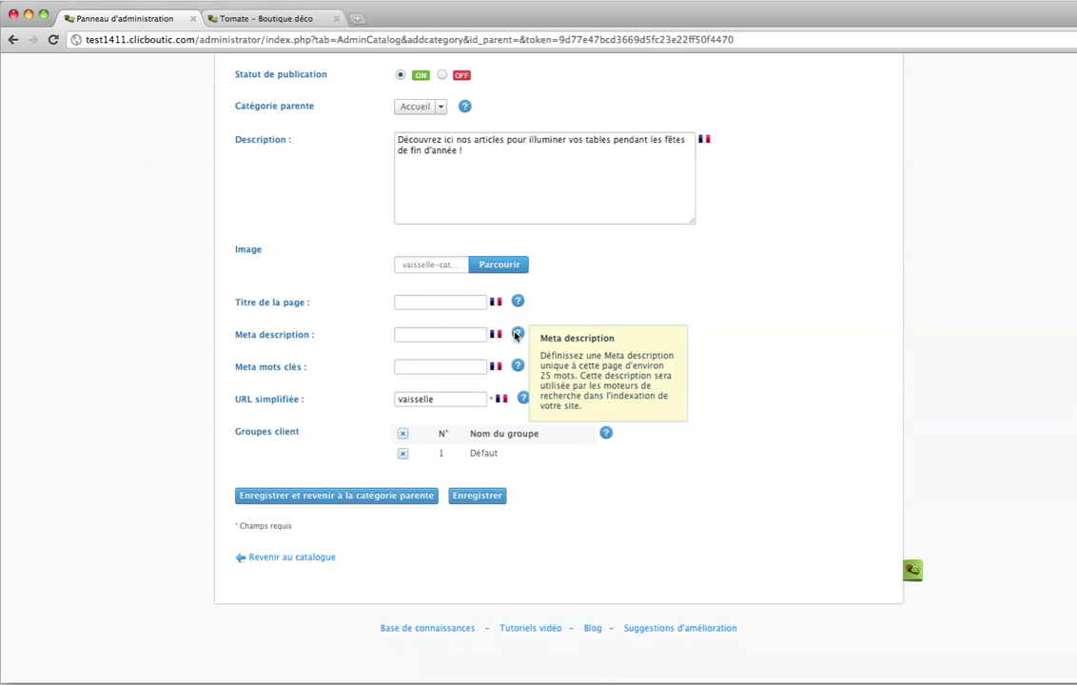
mouse_move(518, 369)
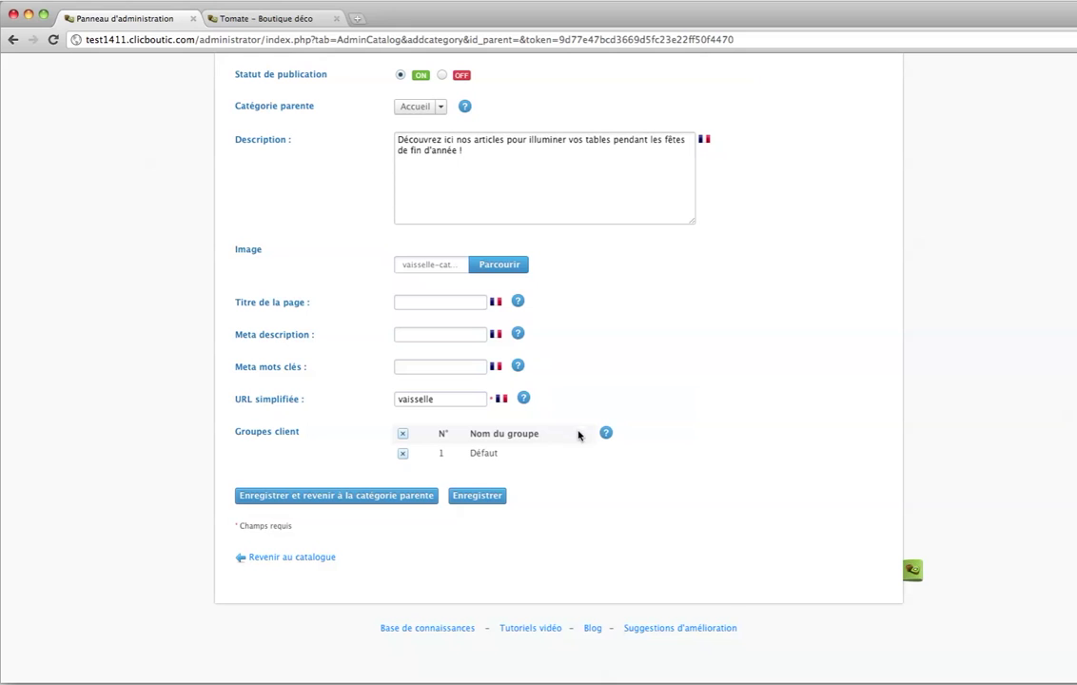
mouse_move(607, 437)
click(412, 304)
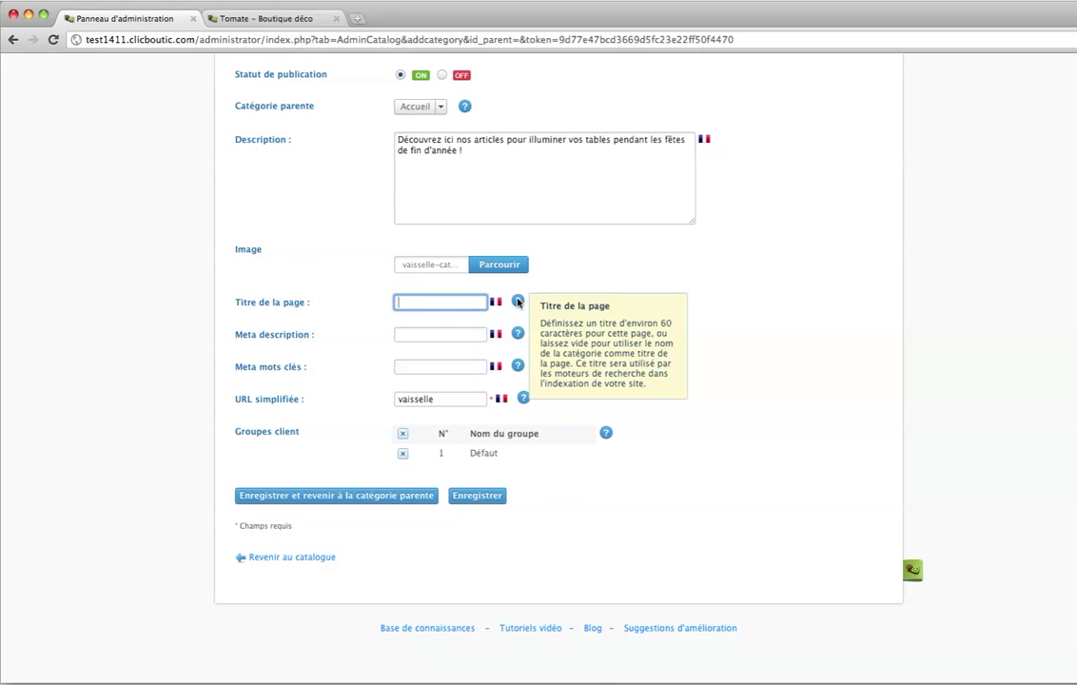
mouse_move(517, 335)
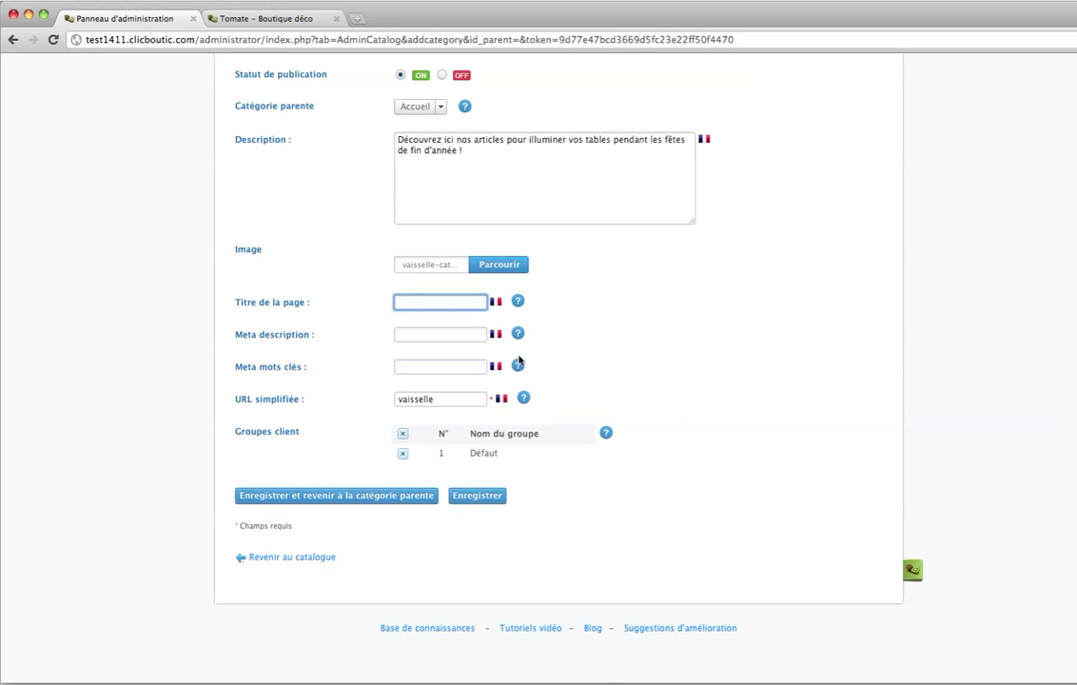
mouse_move(518, 367)
Set the category's page title to "Vaisselle déco design – vente en ligne"
scroll(560, 342, up, 1)
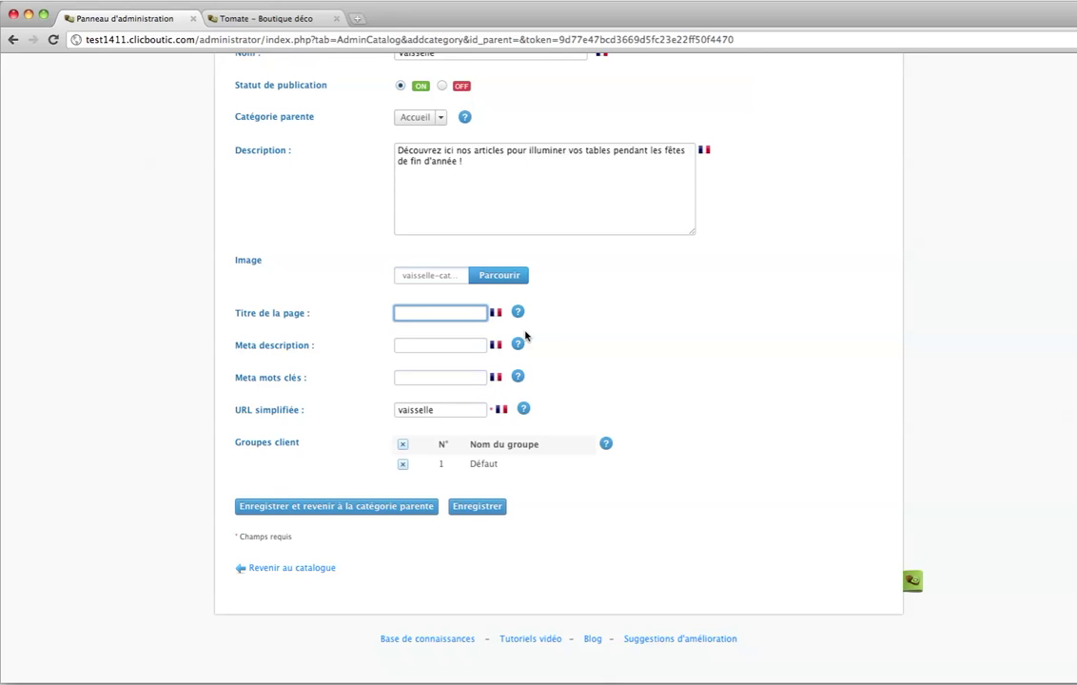
scroll(506, 335, up, 2)
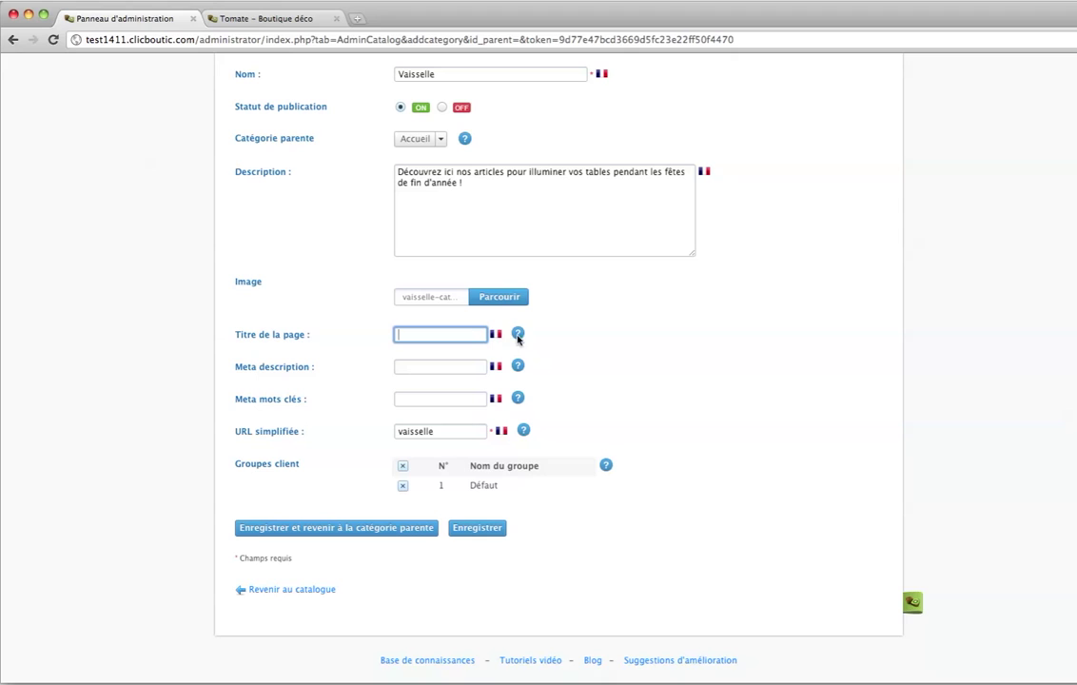
text(V)
text(aisselle déco)
text( design)
text( – vente en)
text( ligne)
key(Tab)
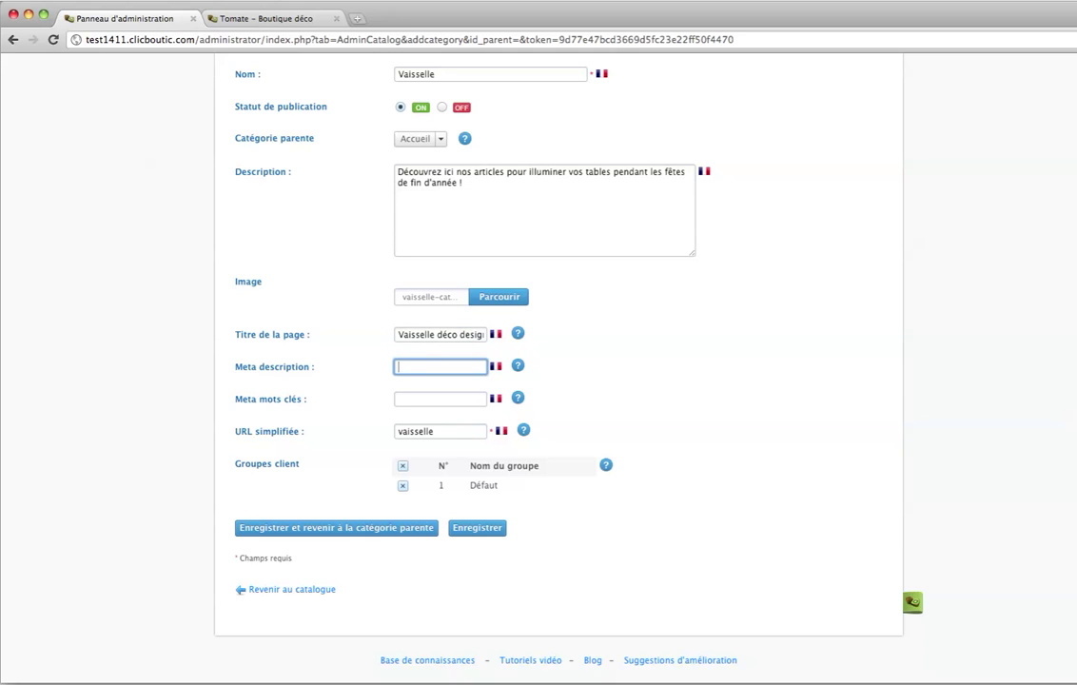
Copy the full category description text into the meta description field
click(421, 240)
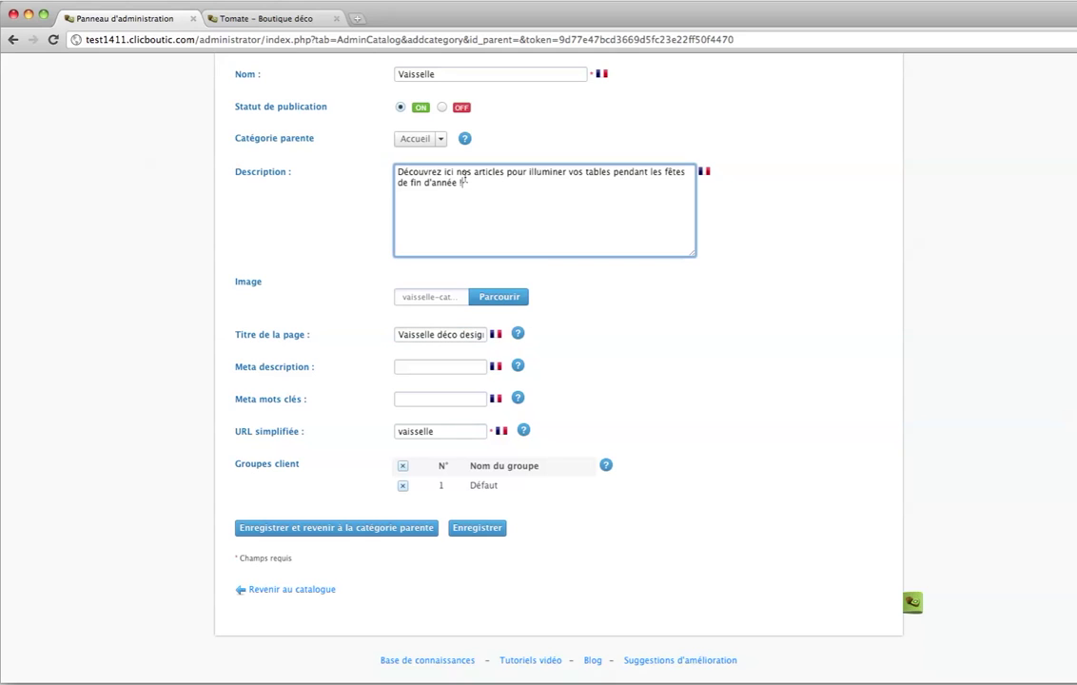
key(super+a)
key(super+c)
click(431, 369)
key(super+v)
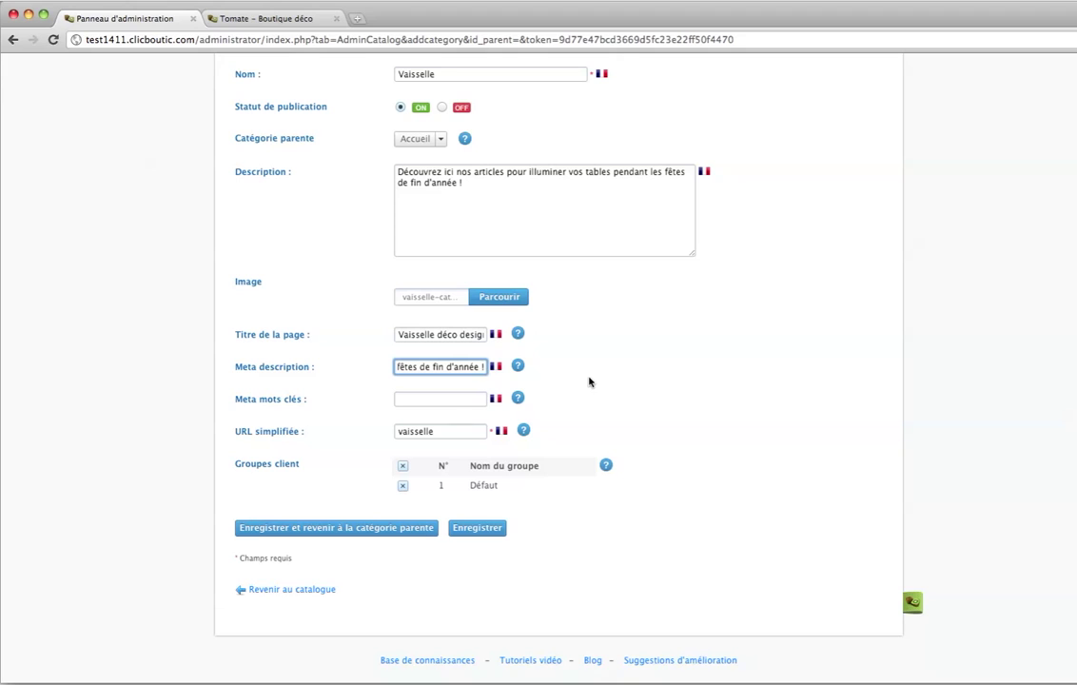
key(super+a)
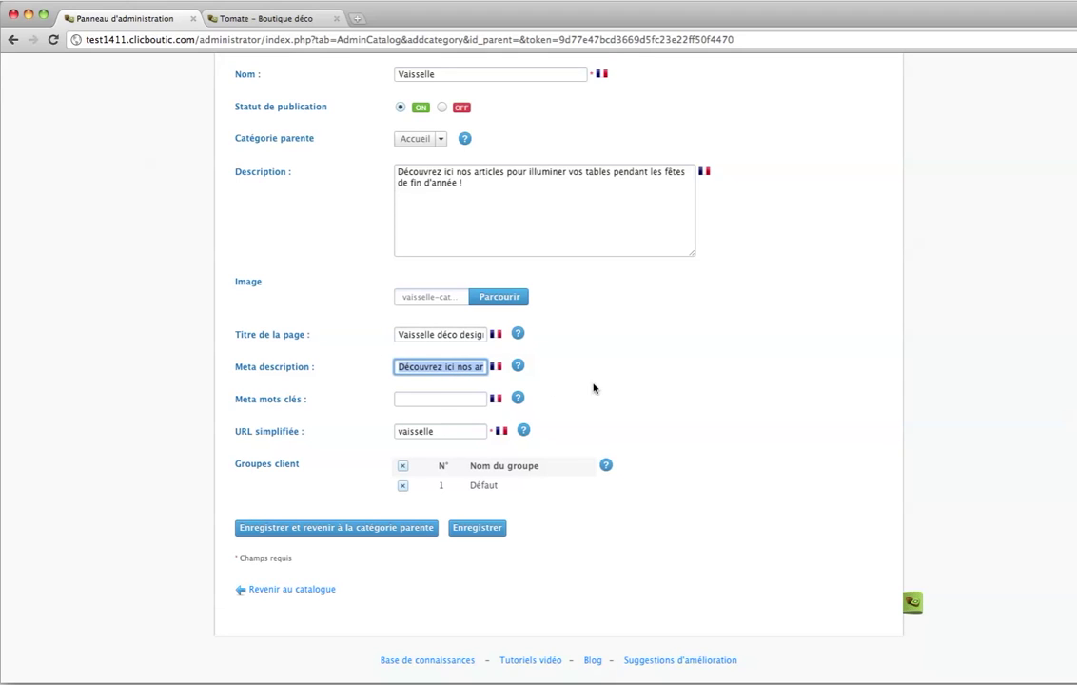
Enter the meta keywords "vaisselle, design, bols en bambou, guy de grenne" for the category
click(445, 400)
mouse_move(518, 400)
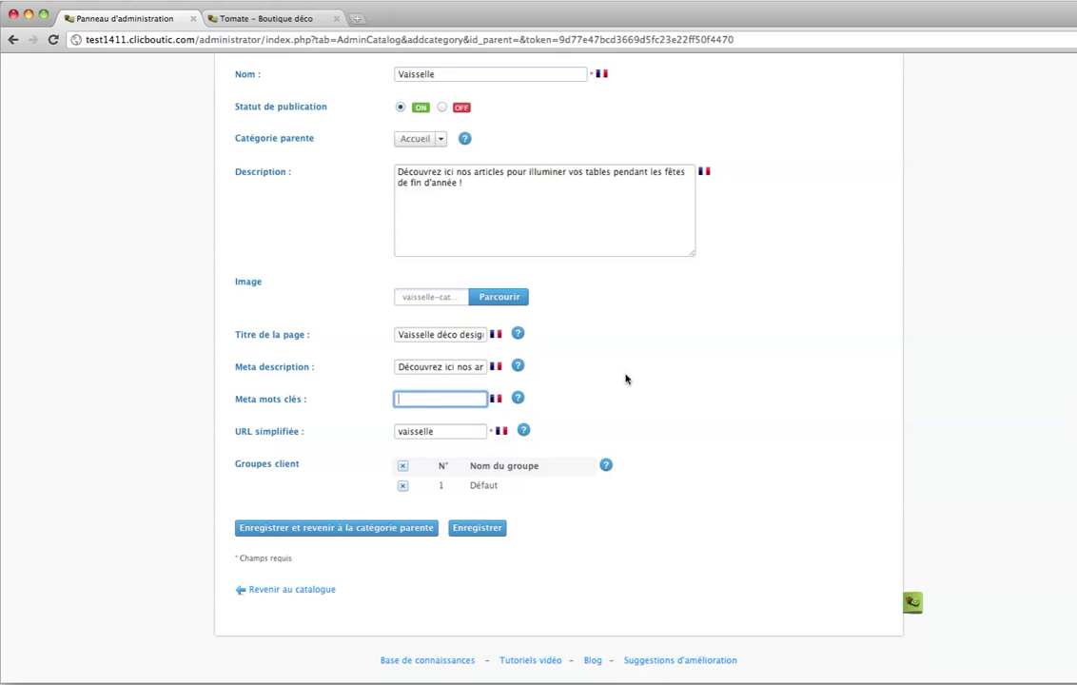
text(vaisselle, )
text(design,)
text( bols en)
text( bambou)
text(,)
text( guy de grenne)
click(583, 398)
Review the help on the simplified URL and set the category's simplified URL to vaisselle_design
mouse_move(526, 433)
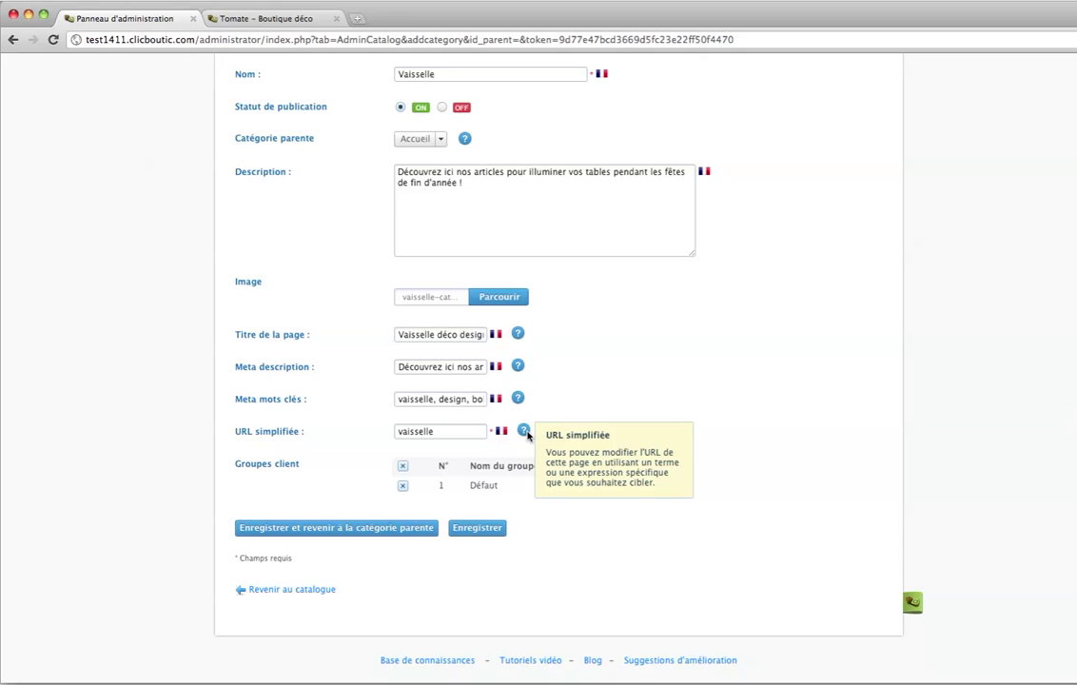
click(116, 40)
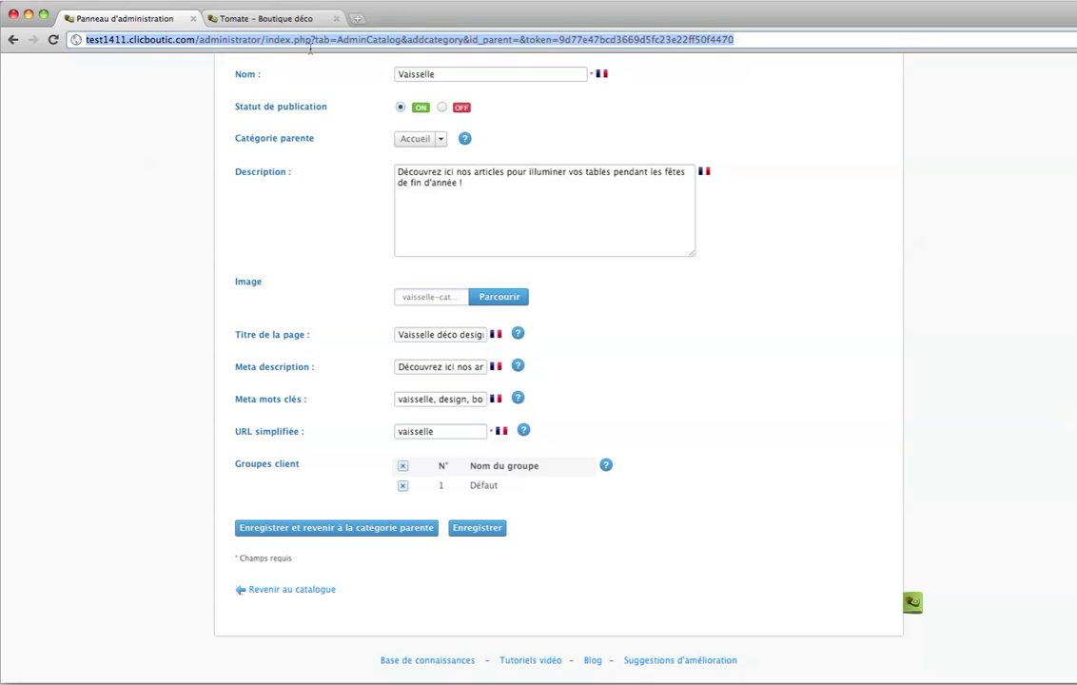
click(225, 296)
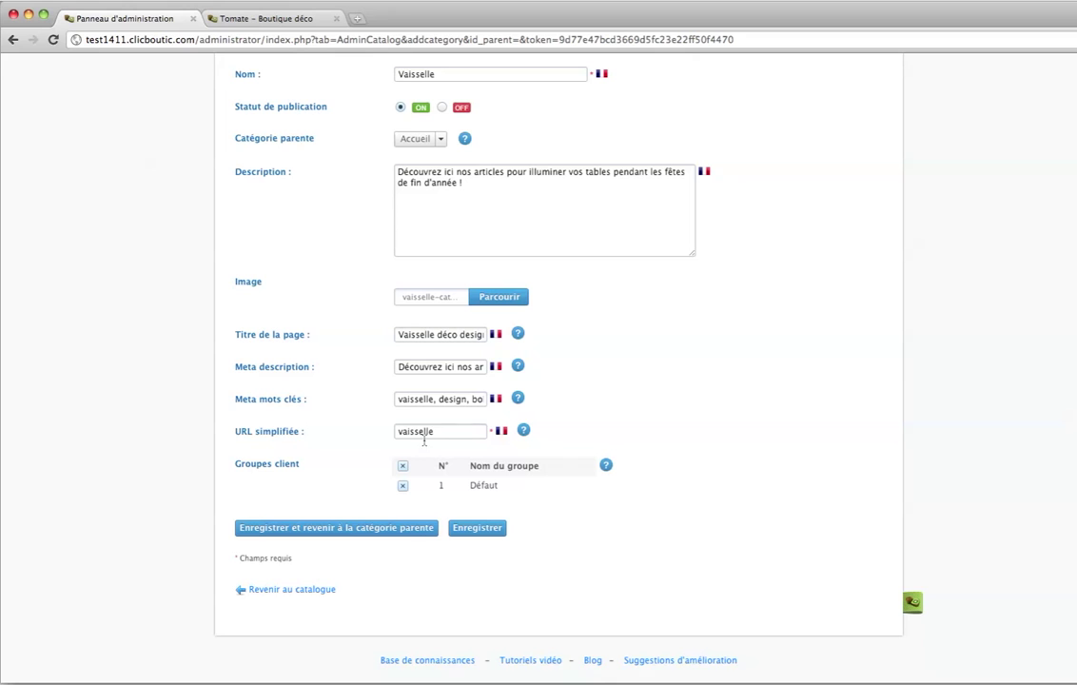
double_click(441, 434)
click(608, 437)
scroll(656, 424, up, 3)
scroll(657, 424, down, 3)
click(464, 428)
text(_)
text(dez)
text(sign)
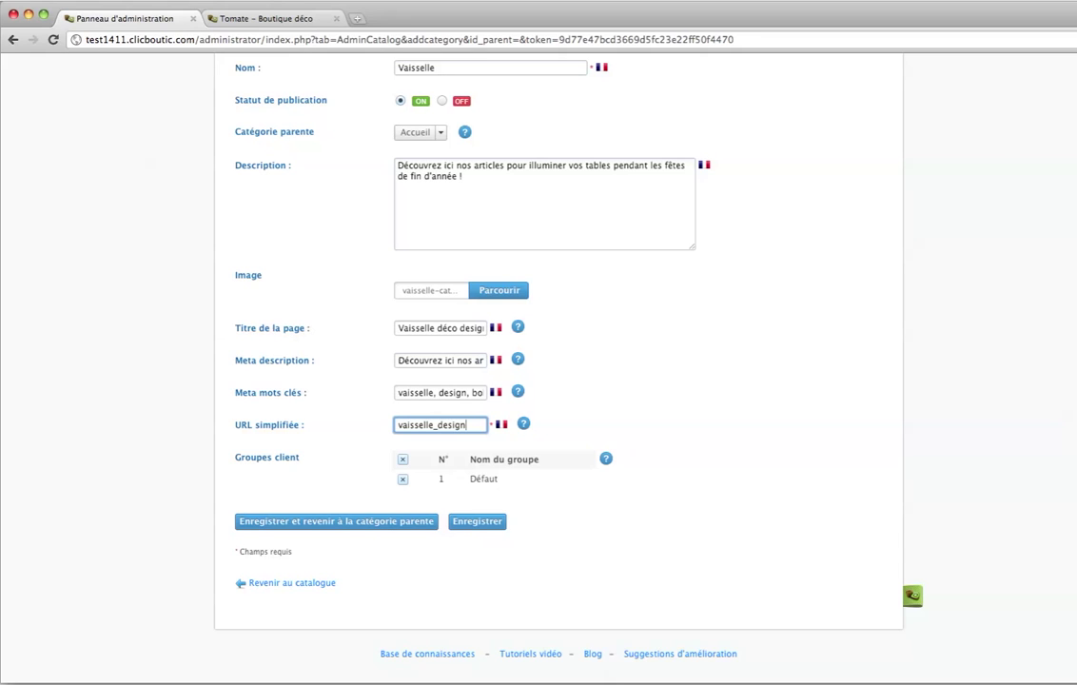
Check the help on client group access and save the Vaisselle category, returning to its parent category
mouse_move(605, 460)
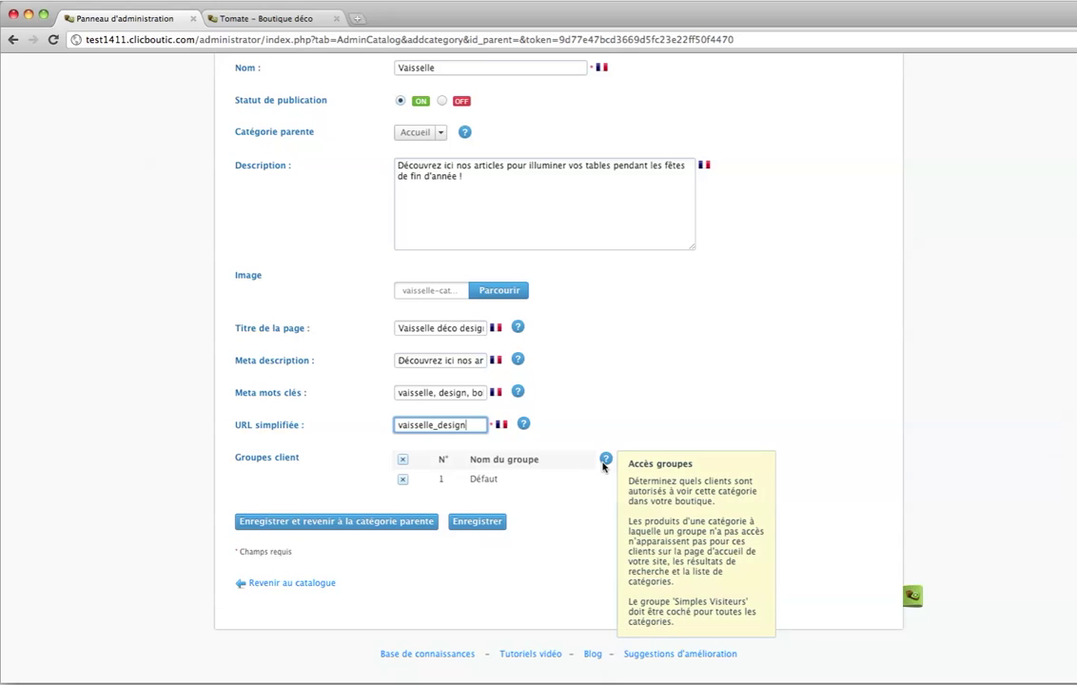
click(502, 473)
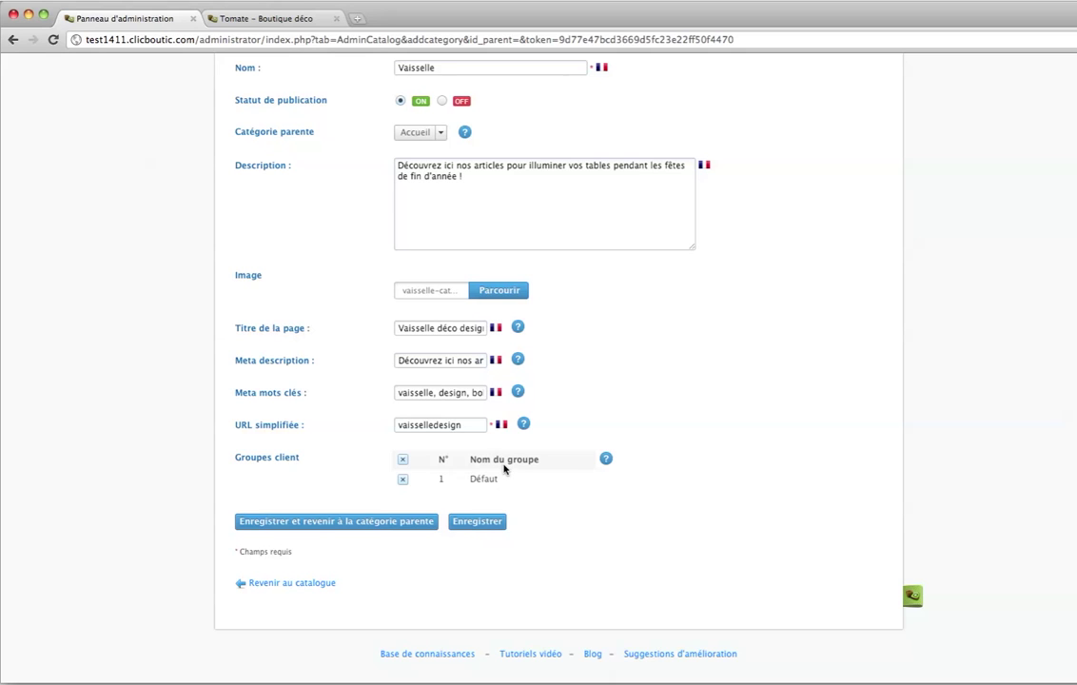
click(414, 527)
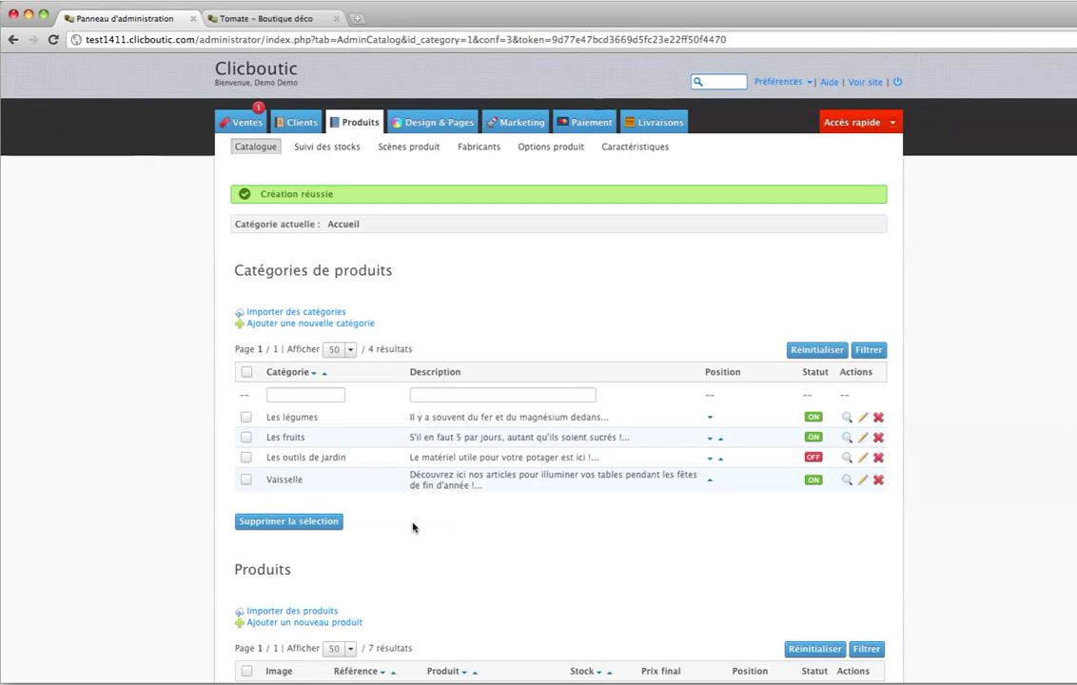
triple_click(290, 194)
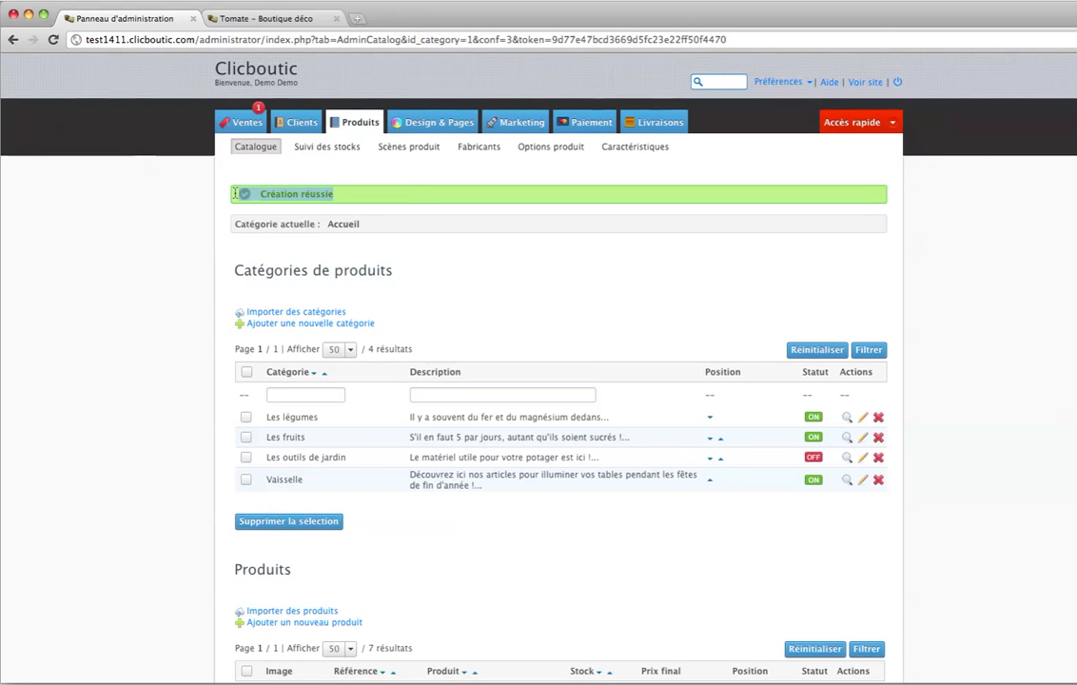
click(402, 206)
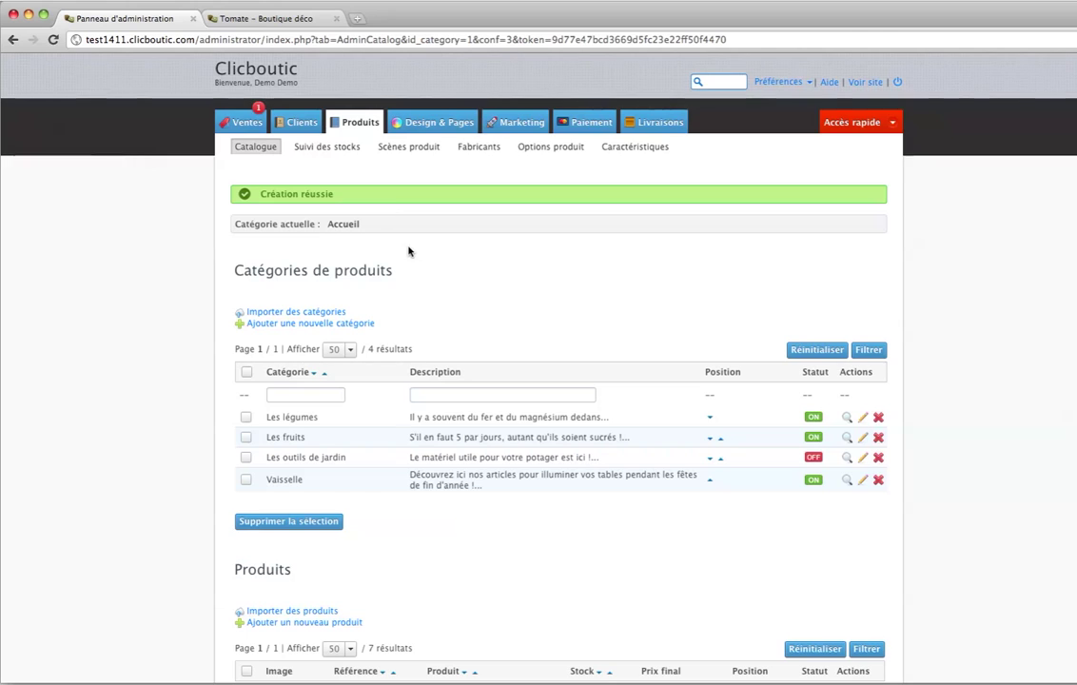
Start adding a new product from the catalogue's product list and look through its general information form
scroll(409, 251, down, 3)
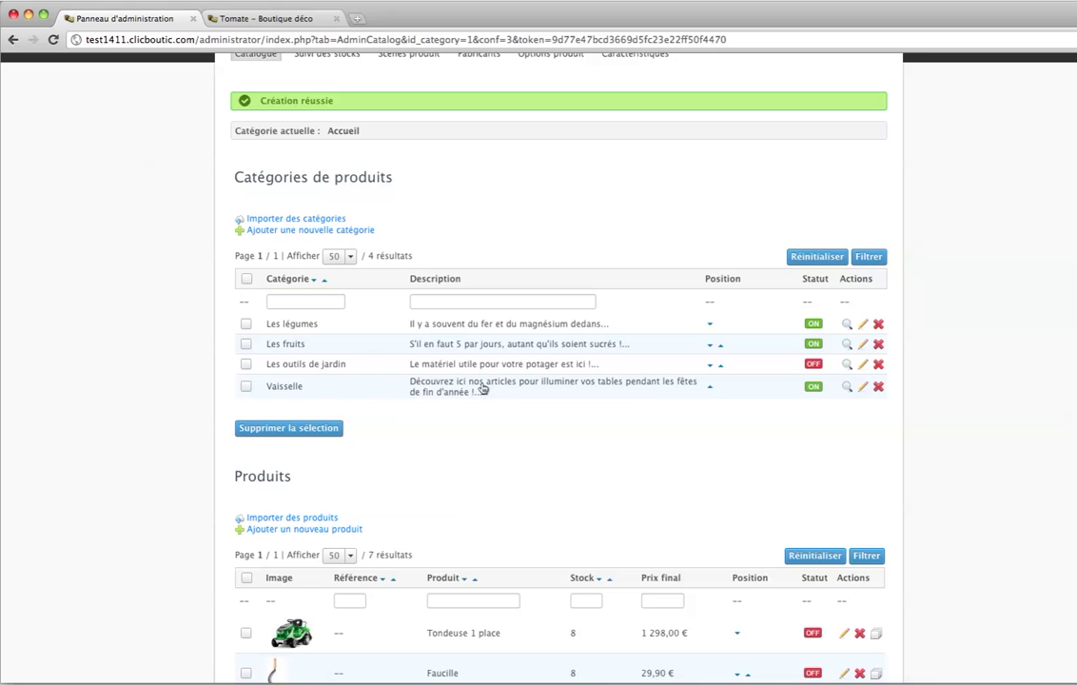
scroll(521, 399, down, 4)
scroll(522, 398, down, 5)
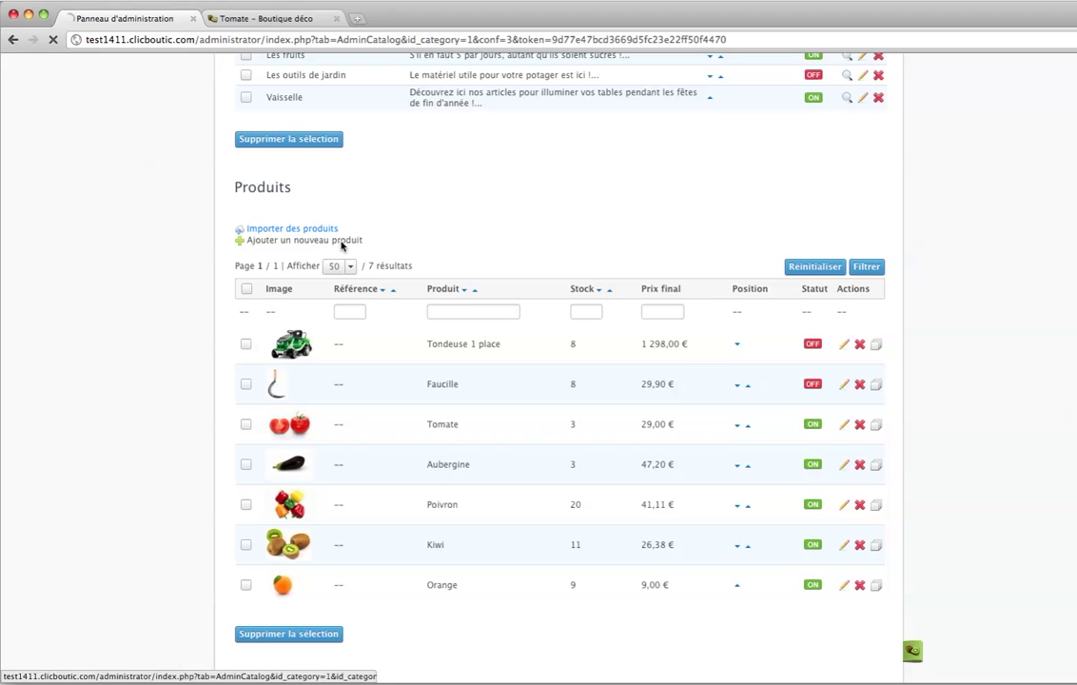
click(342, 247)
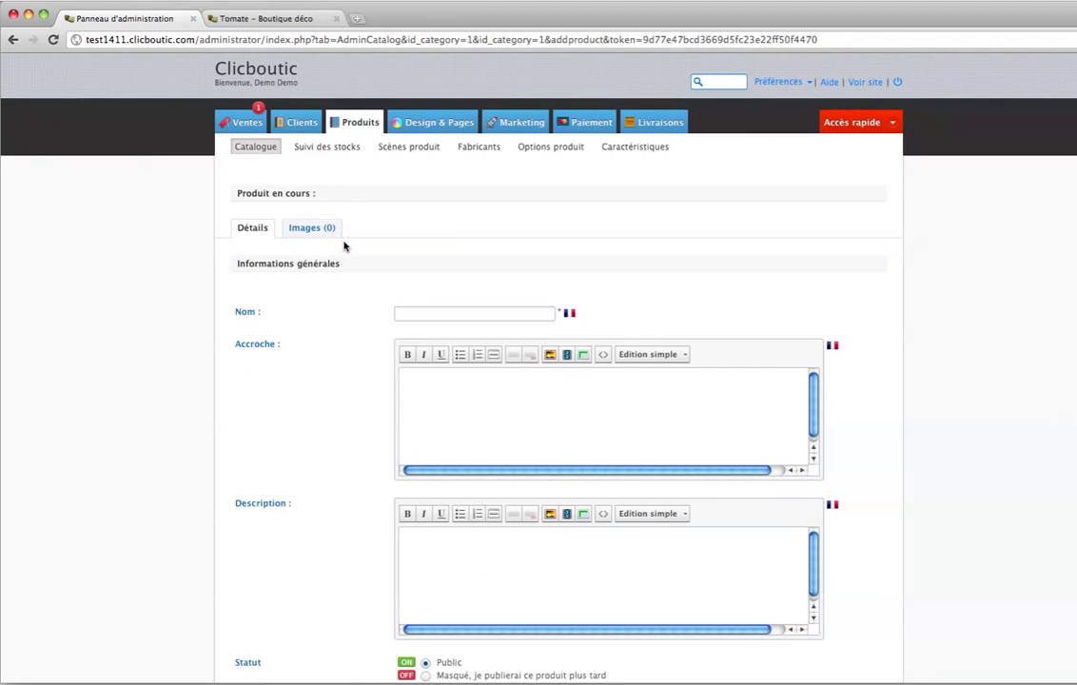
scroll(961, 282, down, 2)
scroll(961, 282, down, 8)
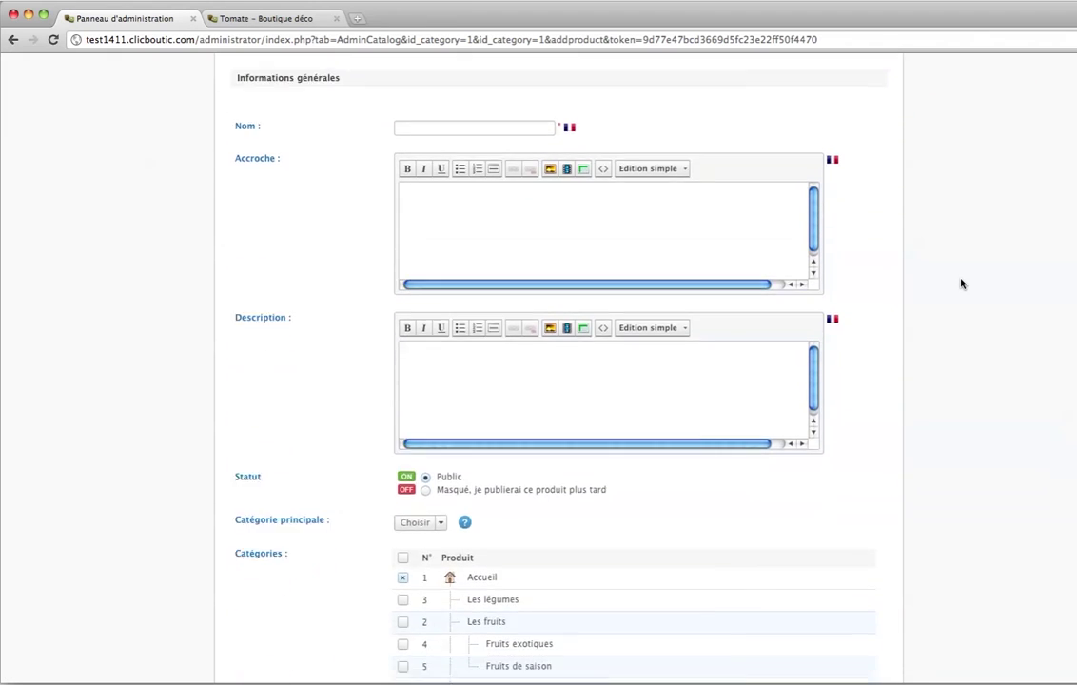
Check the product form, view the bowl photo produit1.jpeg from Finder's presentation folder, and return to the form in the browser
scroll(961, 283, down, 14)
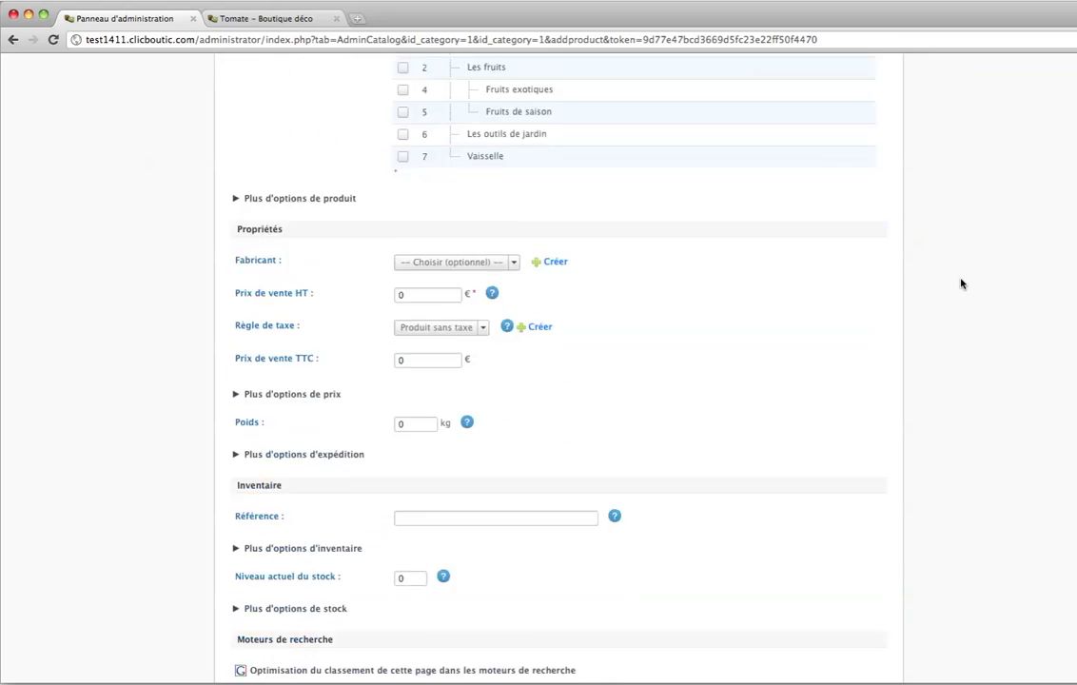
scroll(961, 283, up, 20)
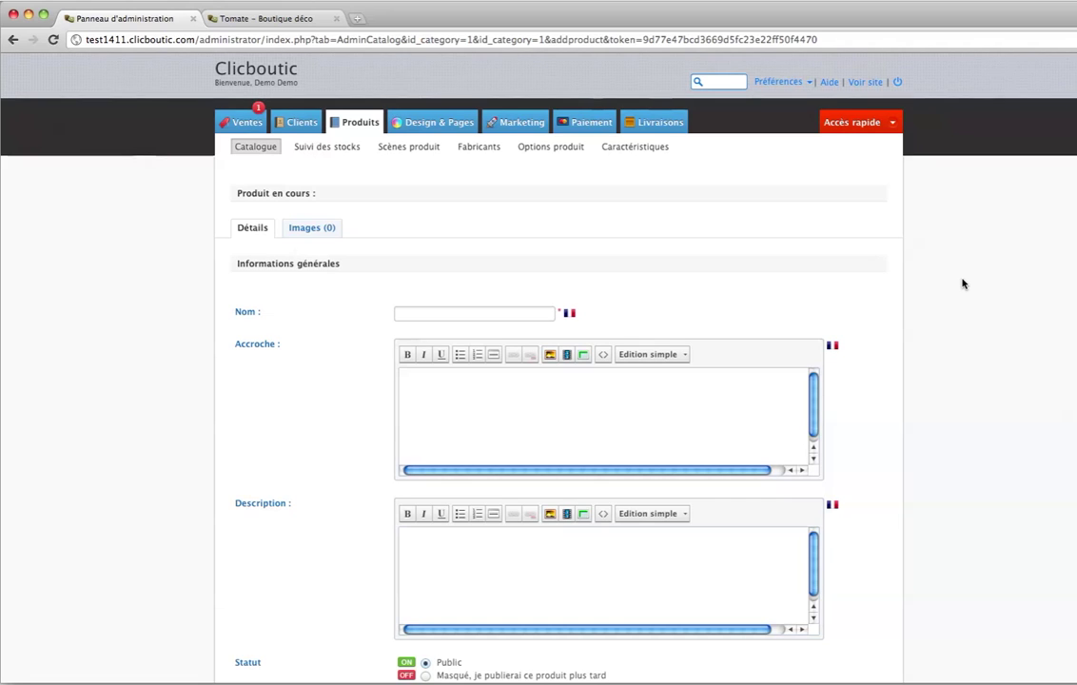
click(558, 314)
key(F9)
click(614, 424)
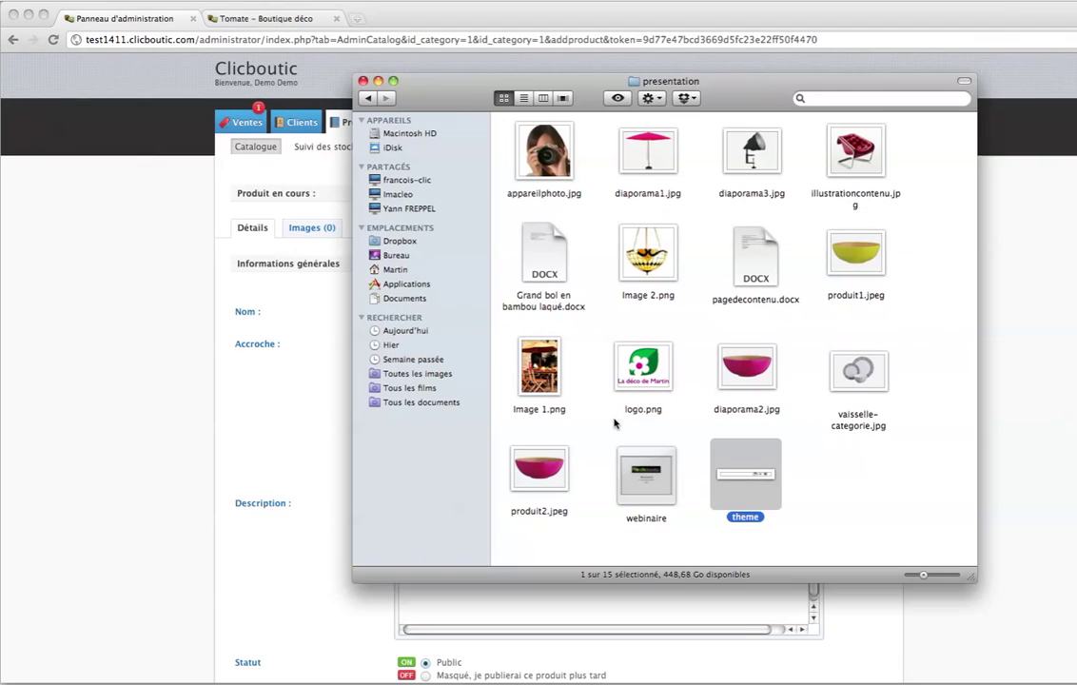
click(613, 424)
double_click(861, 259)
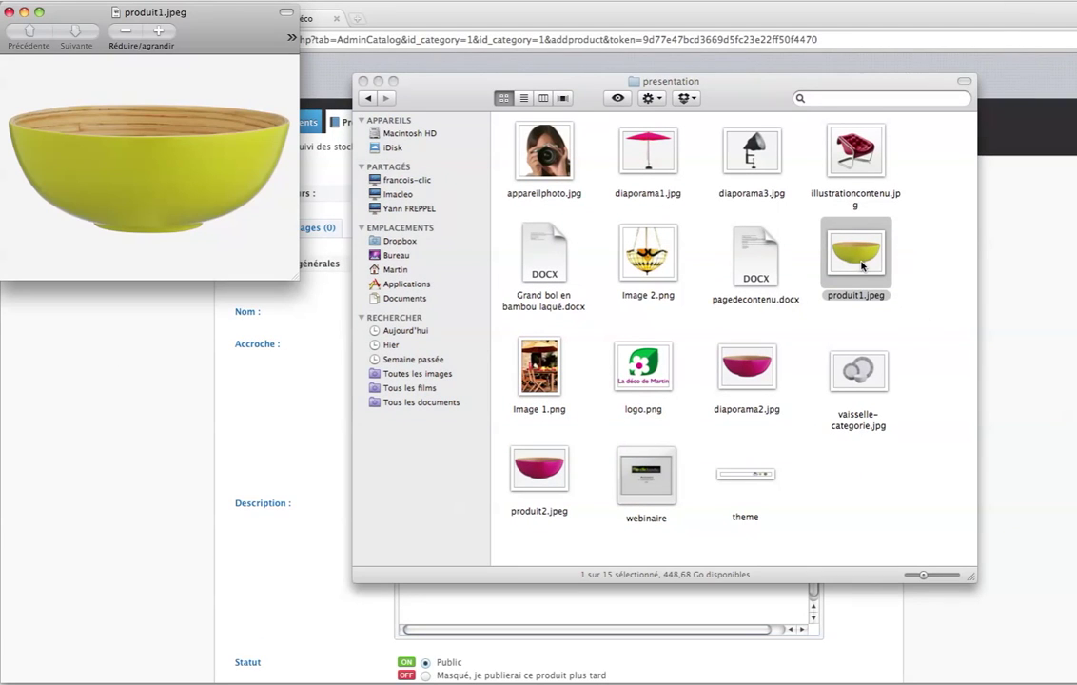
drag(189, 23, 696, 112)
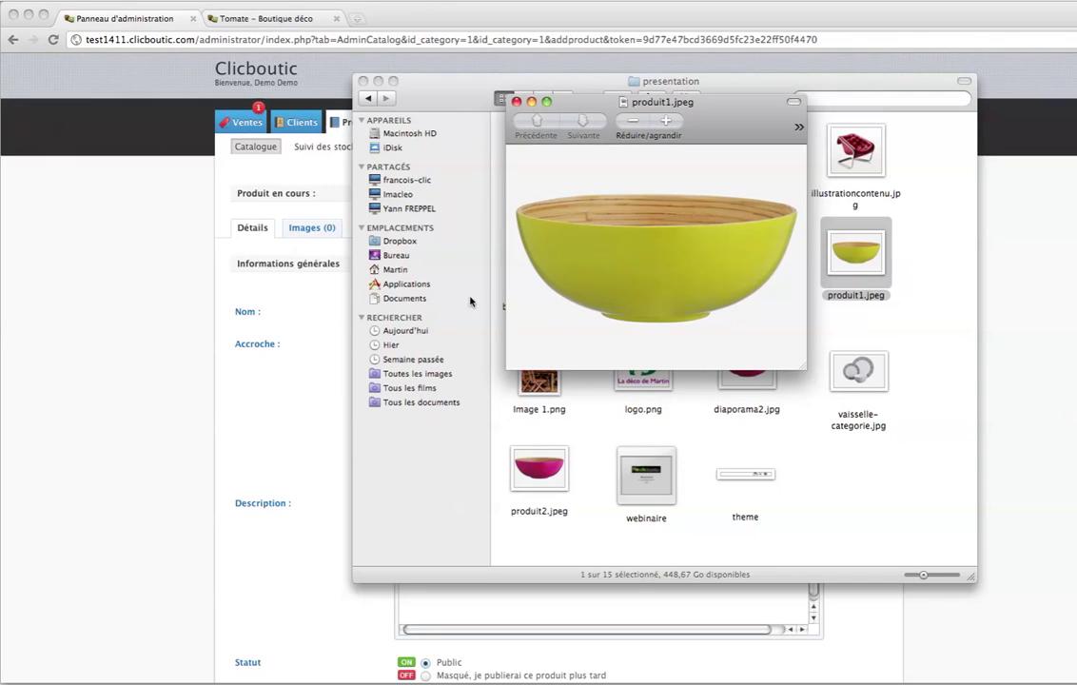
click(514, 102)
click(363, 81)
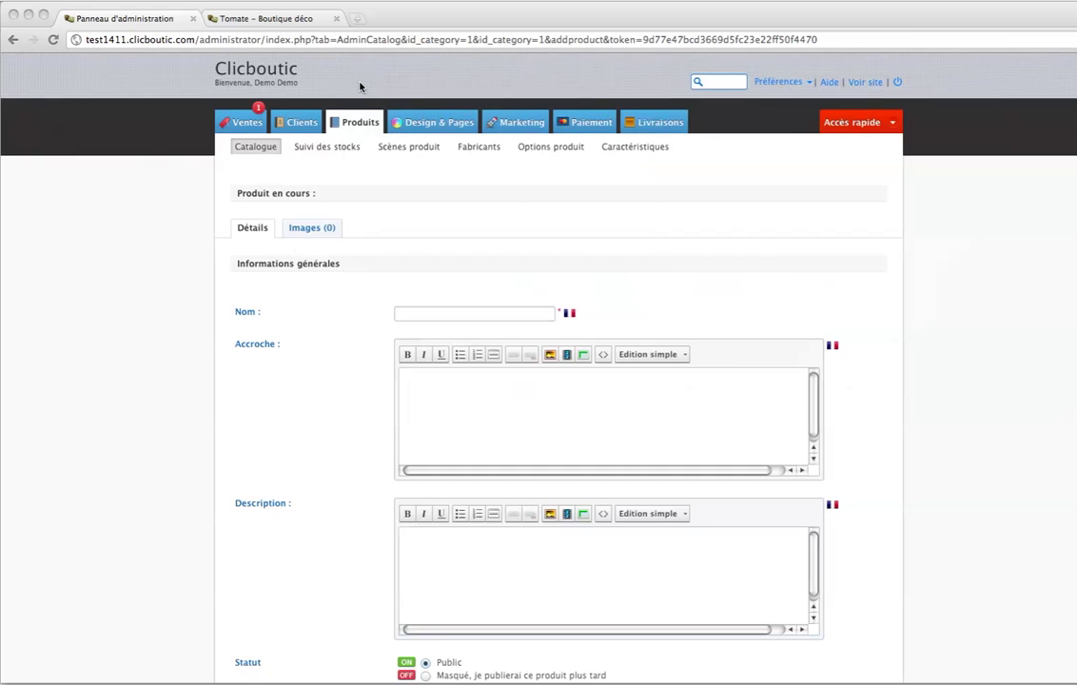
Name the new product "Bol design Gamme Océan"
click(549, 313)
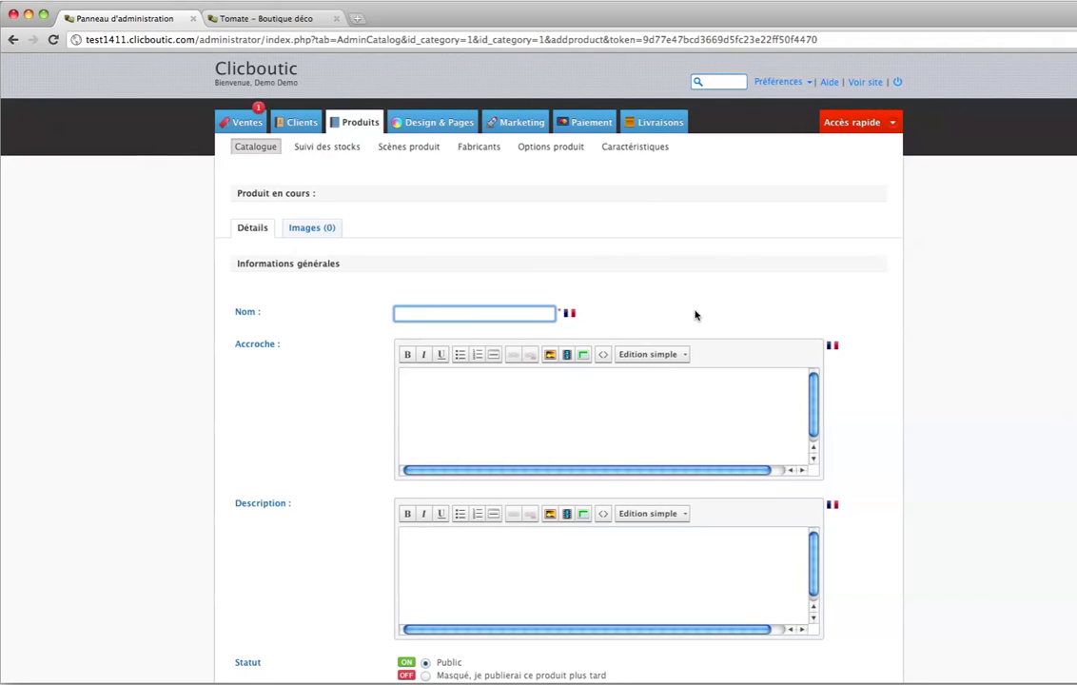
text(Bol desifg)
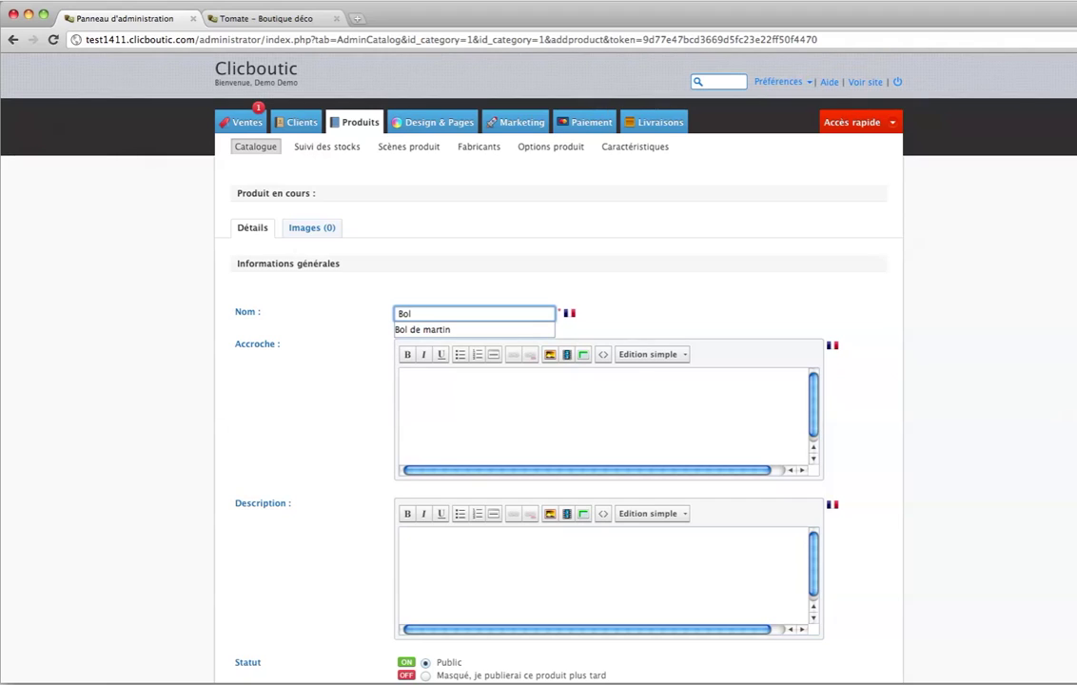
key(BackSpace)
key(BackSpace)
text(gn)
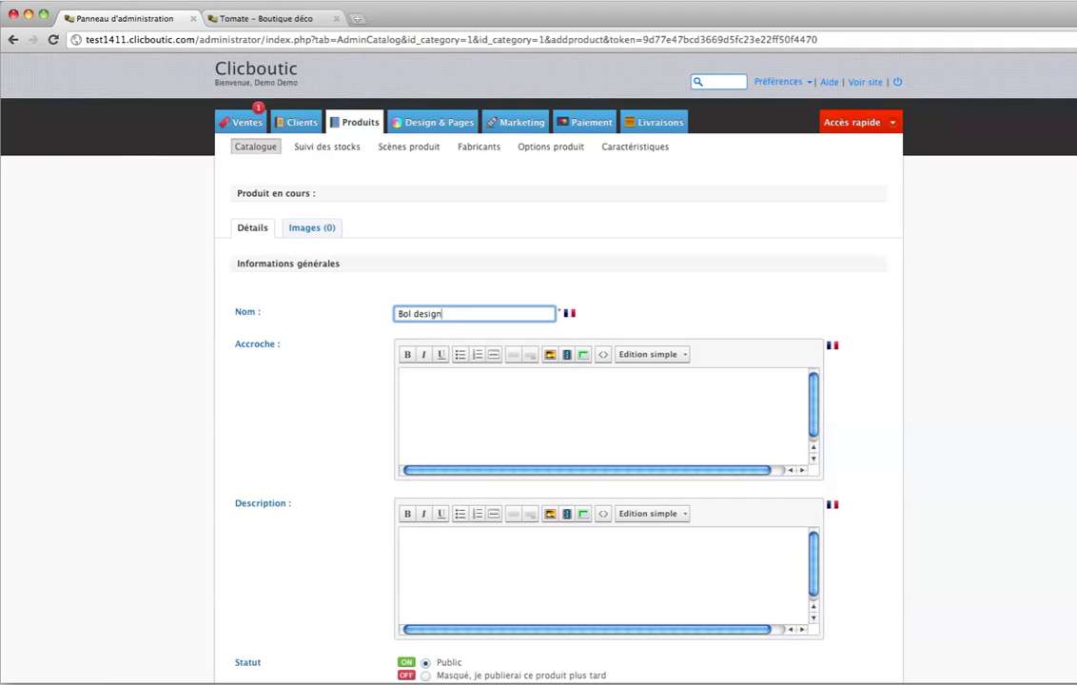
text( Gamme Océan)
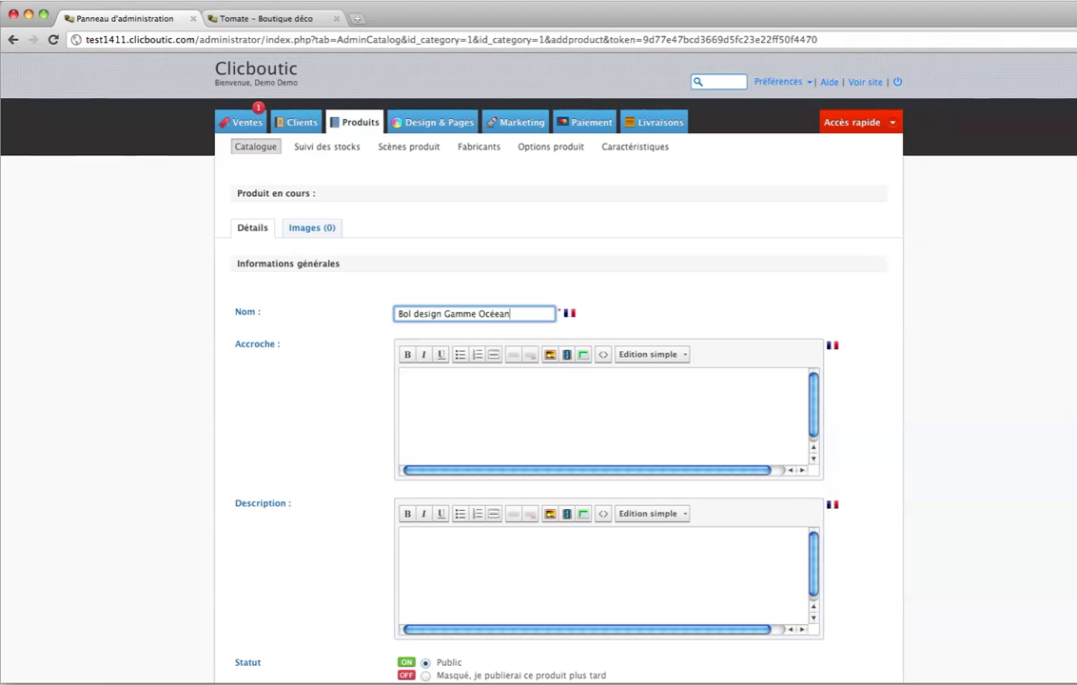
key(Tab)
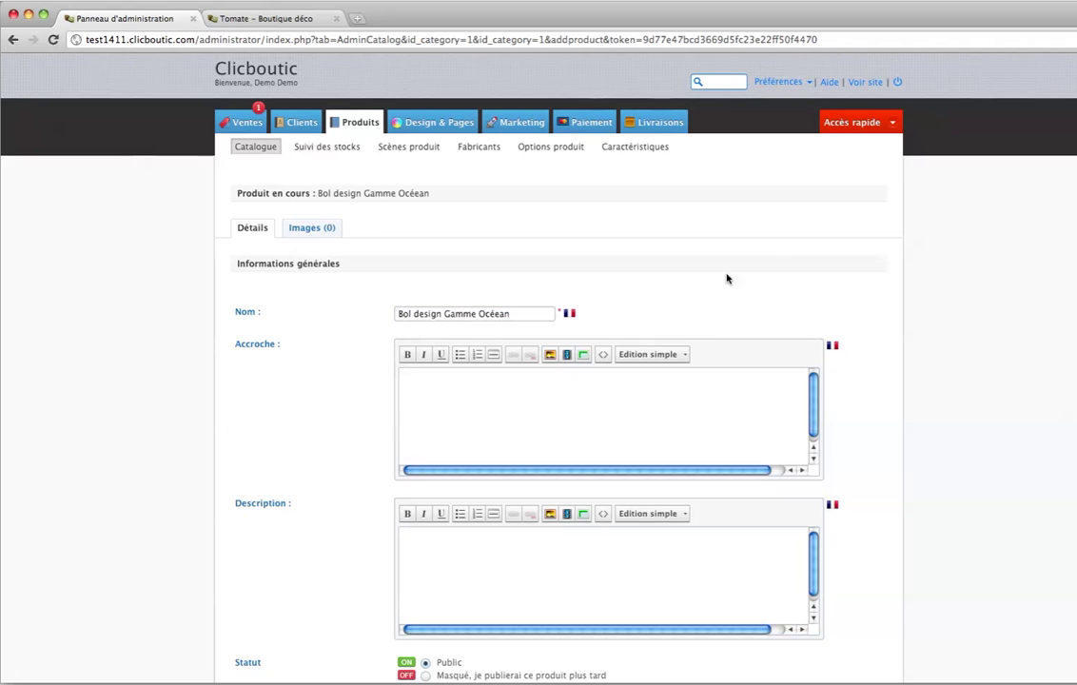
click(499, 322)
key(BackSpace)
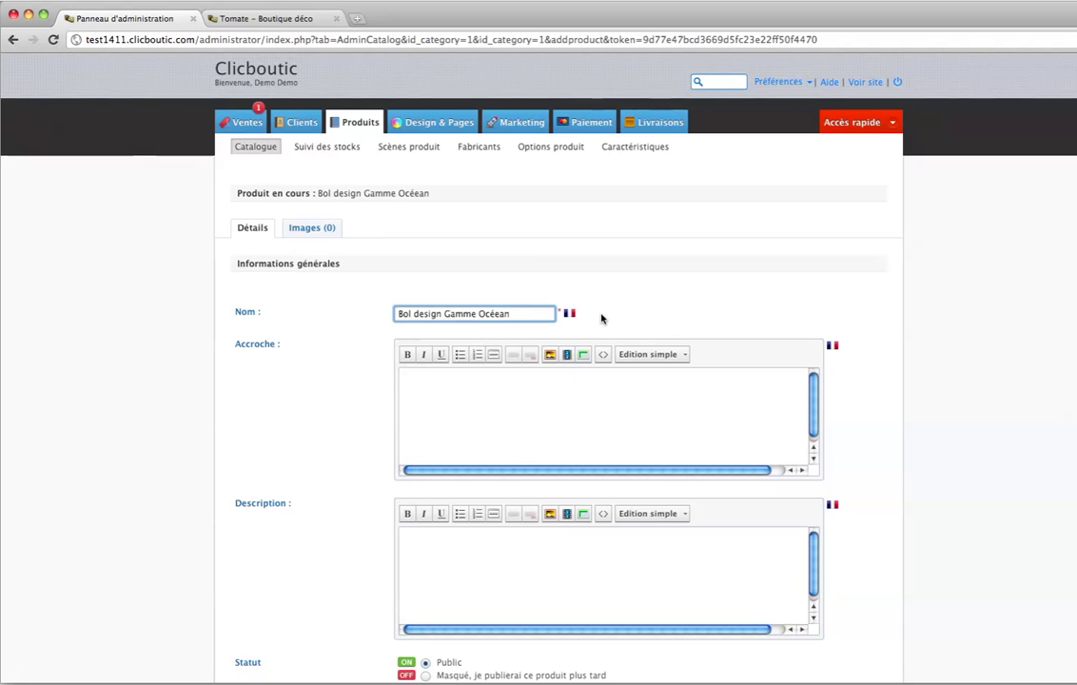
click(636, 318)
scroll(634, 317, down, 3)
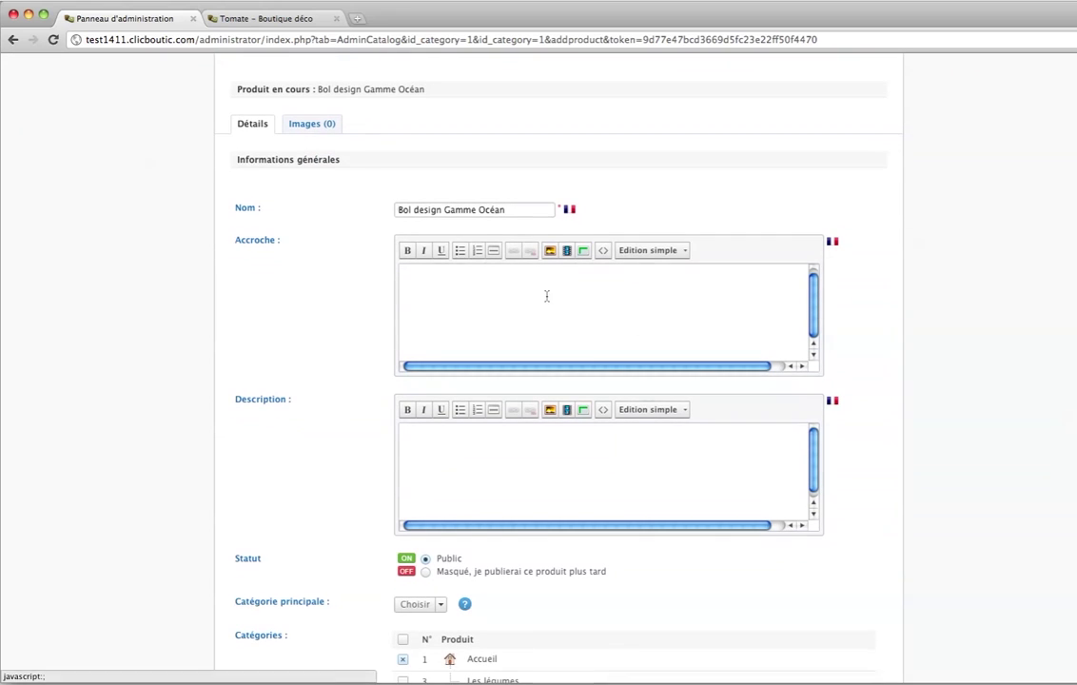
click(544, 298)
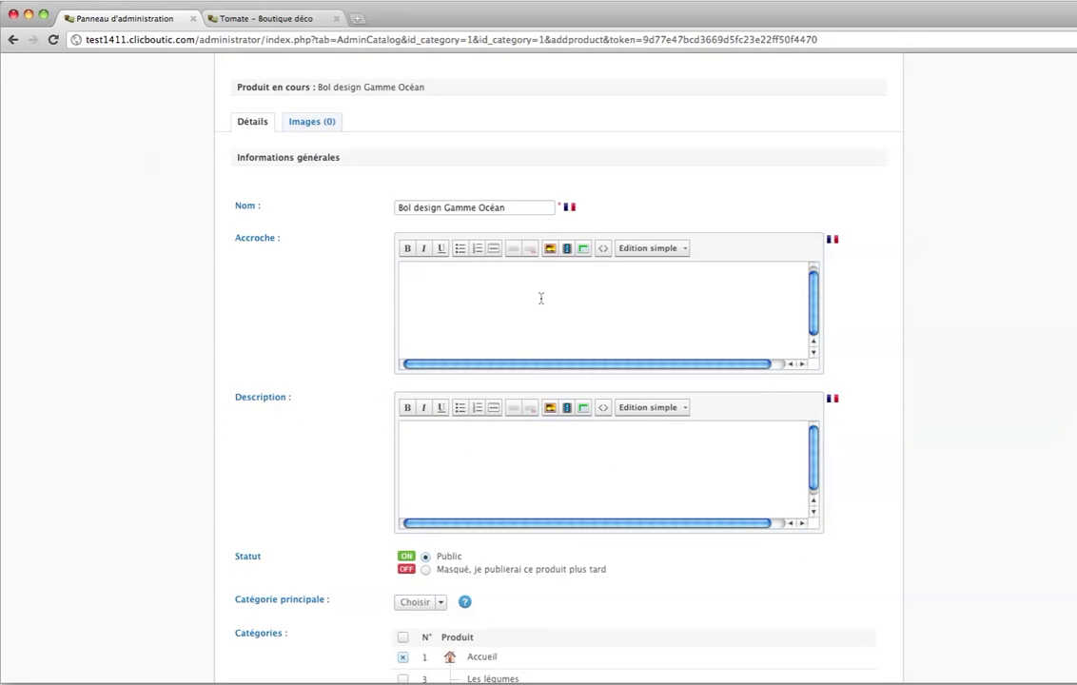
click(501, 475)
click(512, 291)
text(qsdlqsjdkqlsdkqsjdqlksjdlkqsjdlkqjsdlkqjsldk)
key(Return)
text(qsdlqjksdljqsdkjqsldjqlksdj)
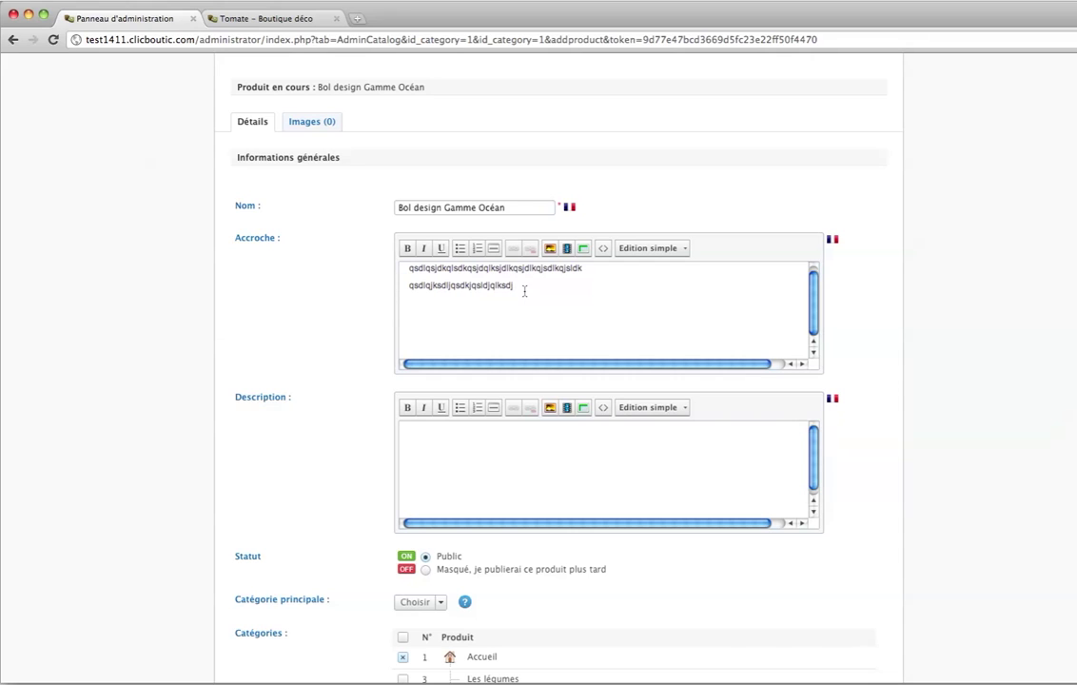
drag(524, 292, 389, 252)
key(BackSpace)
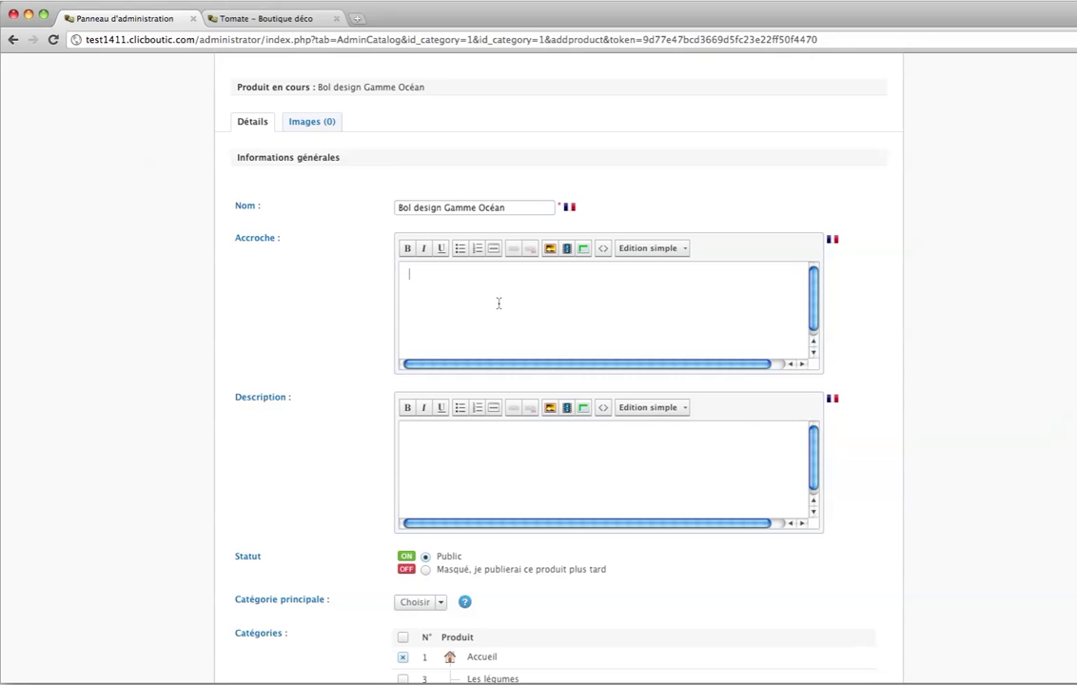
Switch to Finder and open the document "Grand bol en bambou laqué.docx" from the presentation folder inside Webinaire
key(F3)
key(F3)
key(F3)
key(F3)
click(28, 13)
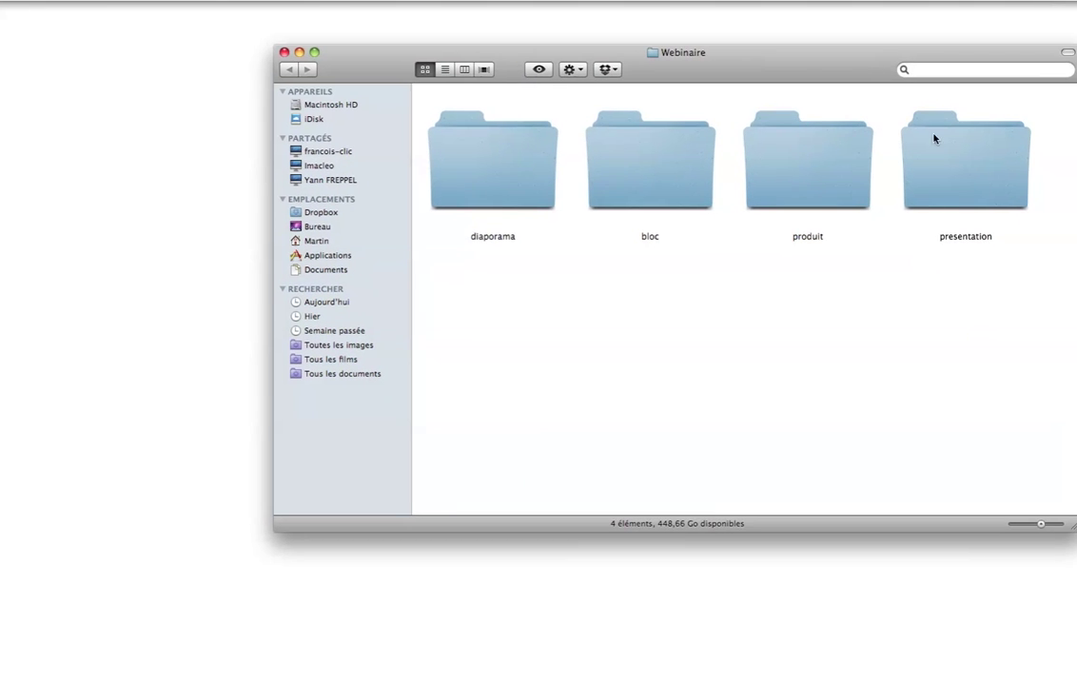
double_click(935, 149)
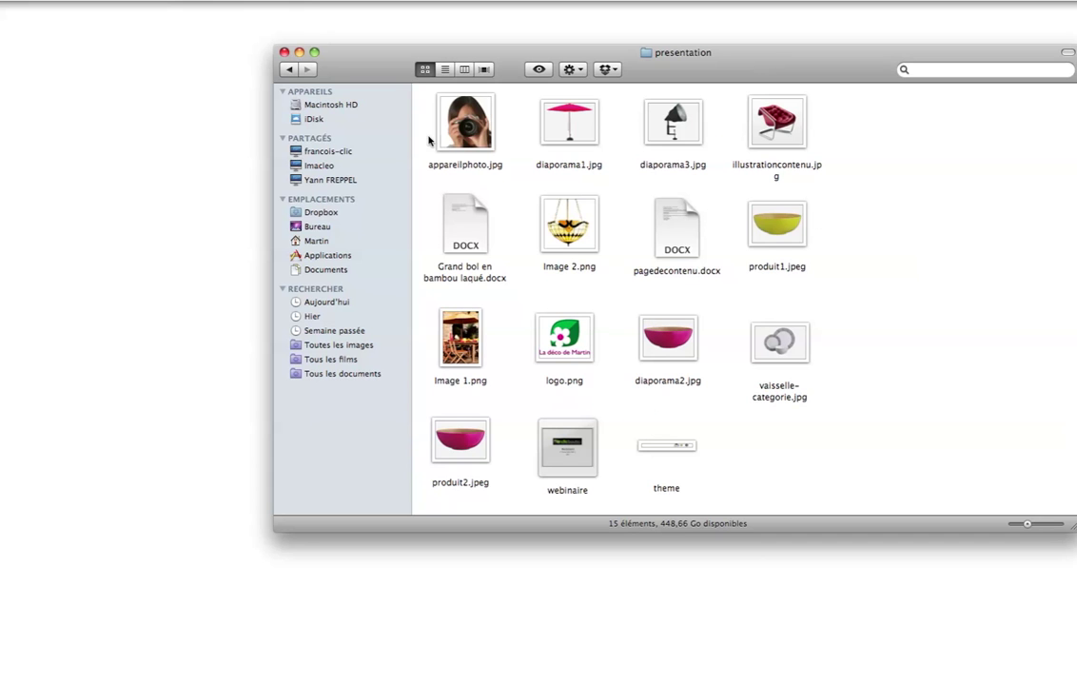
double_click(449, 220)
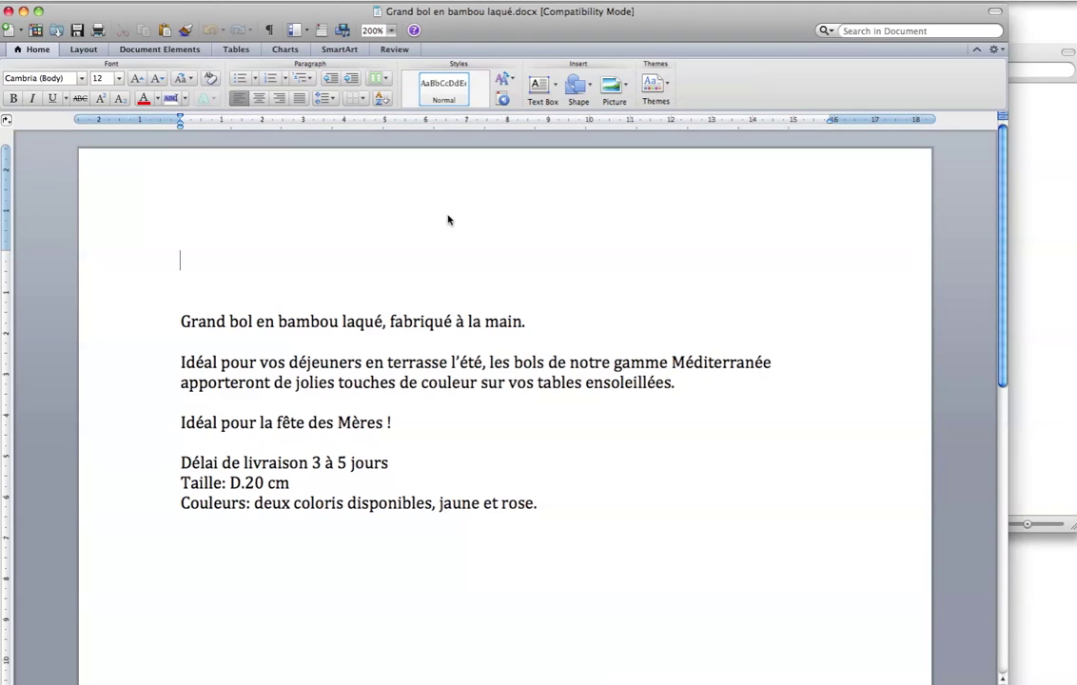
Copy the whole text of the Word document and paste it into the product's Description field in the browser
drag(538, 502, 181, 321)
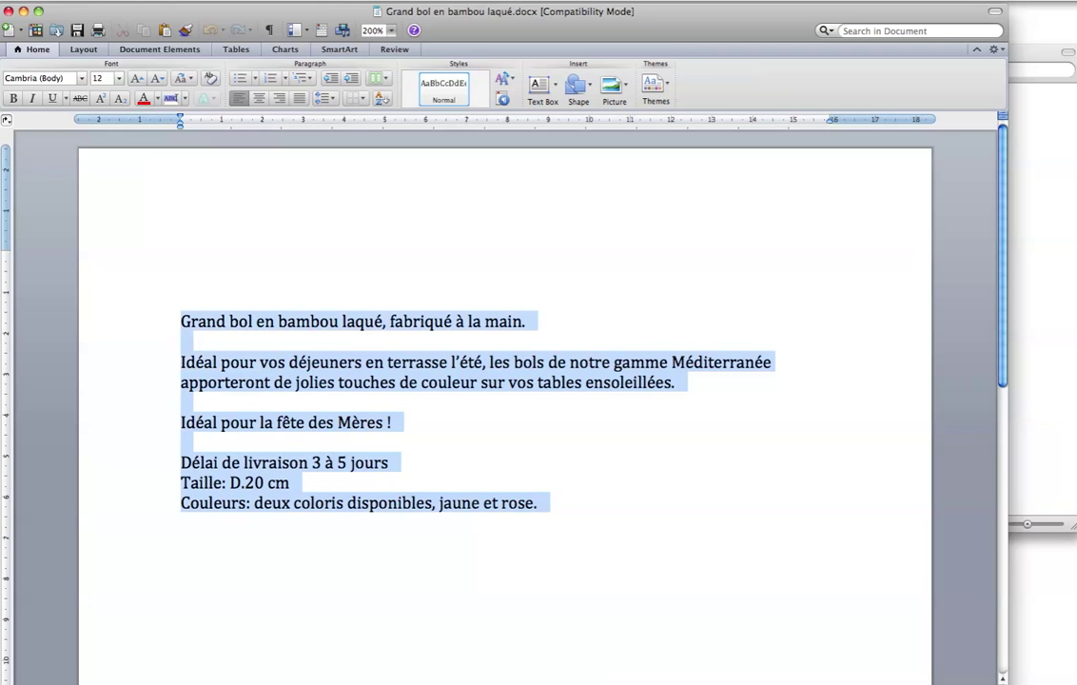
right_click(214, 325)
click(239, 343)
key(F9)
click(682, 584)
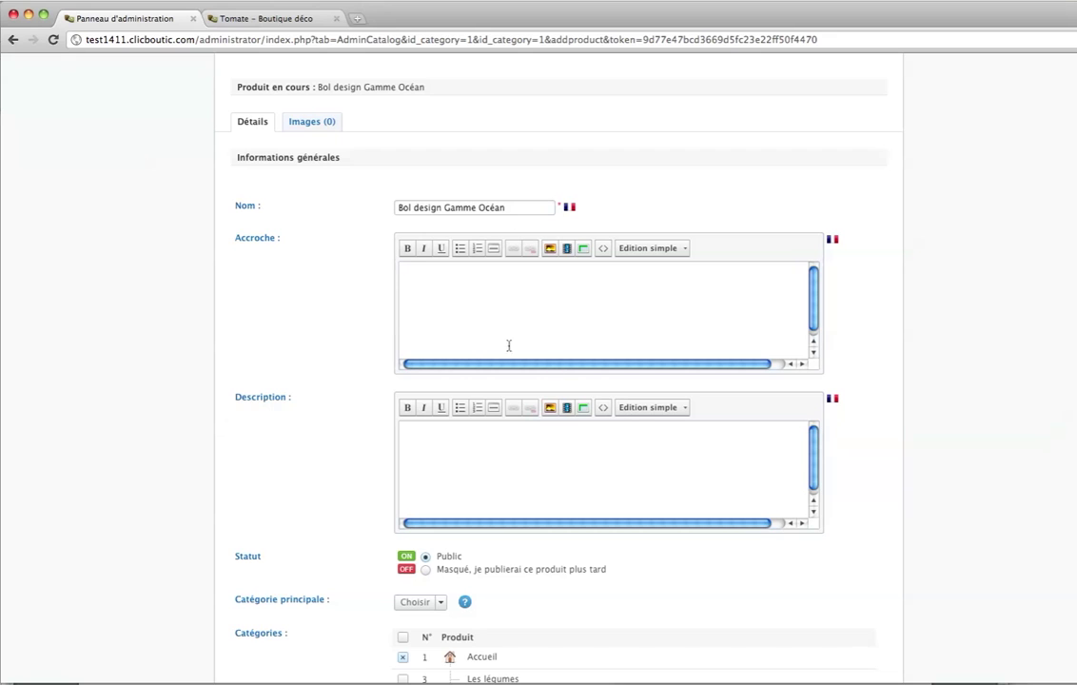
click(504, 432)
key(super+v)
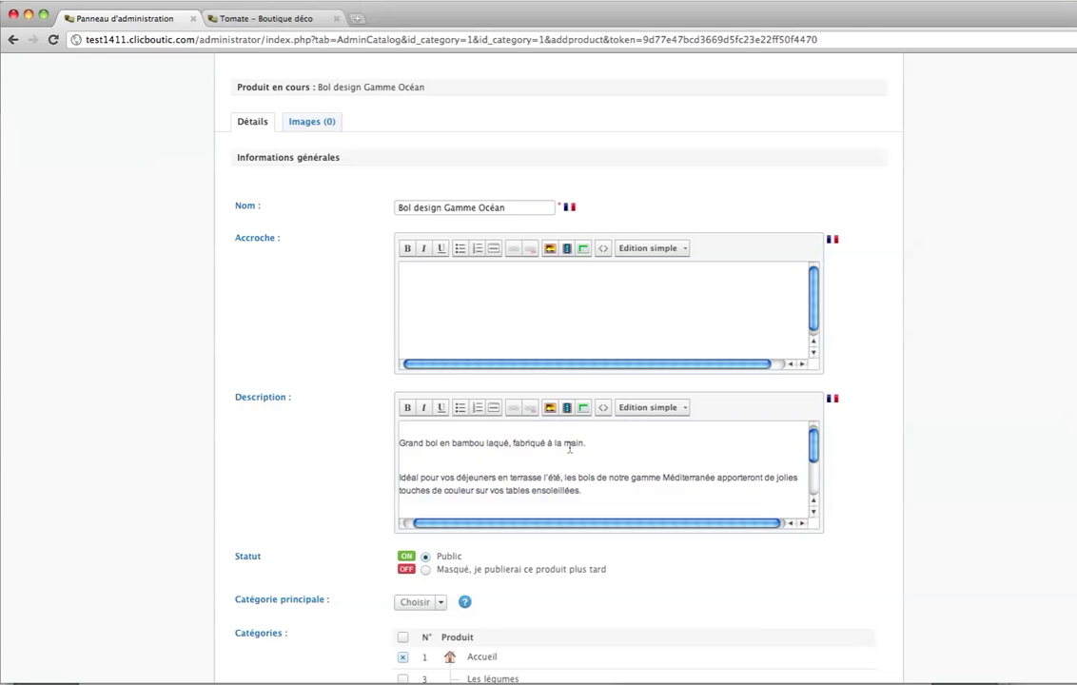
Copy the description's first line "Grand bol en bambou laqué, fabriqué à la main." into the Accroche field
drag(593, 443, 312, 445)
key(super+c)
click(449, 295)
key(super+v)
click(610, 440)
scroll(623, 440, down, 5)
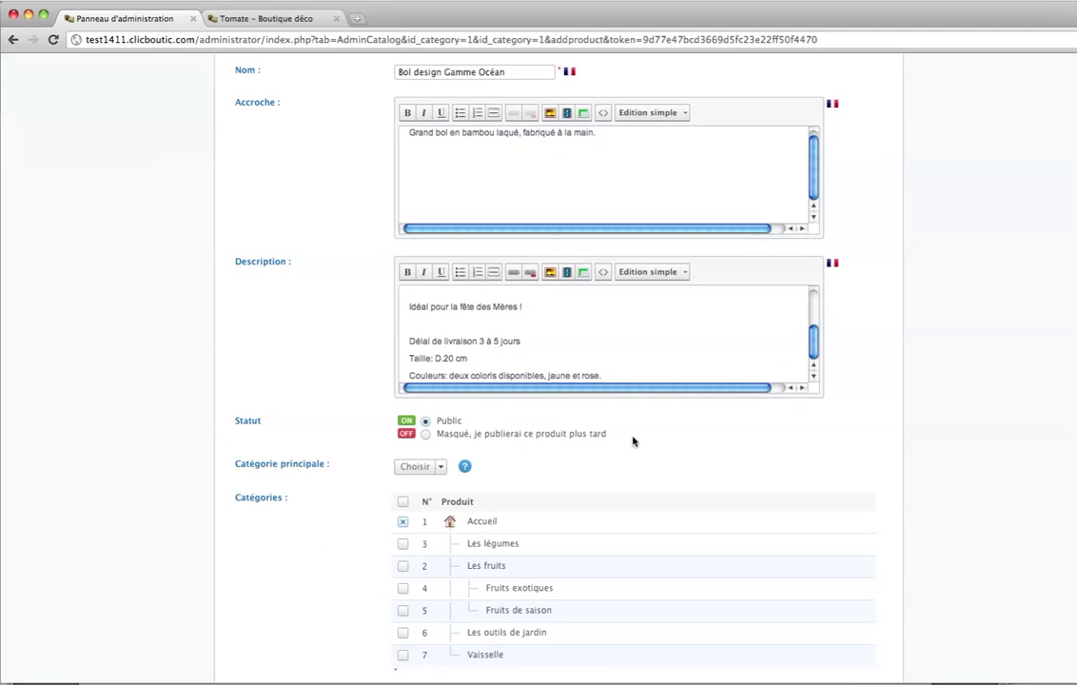
scroll(625, 373, up, 5)
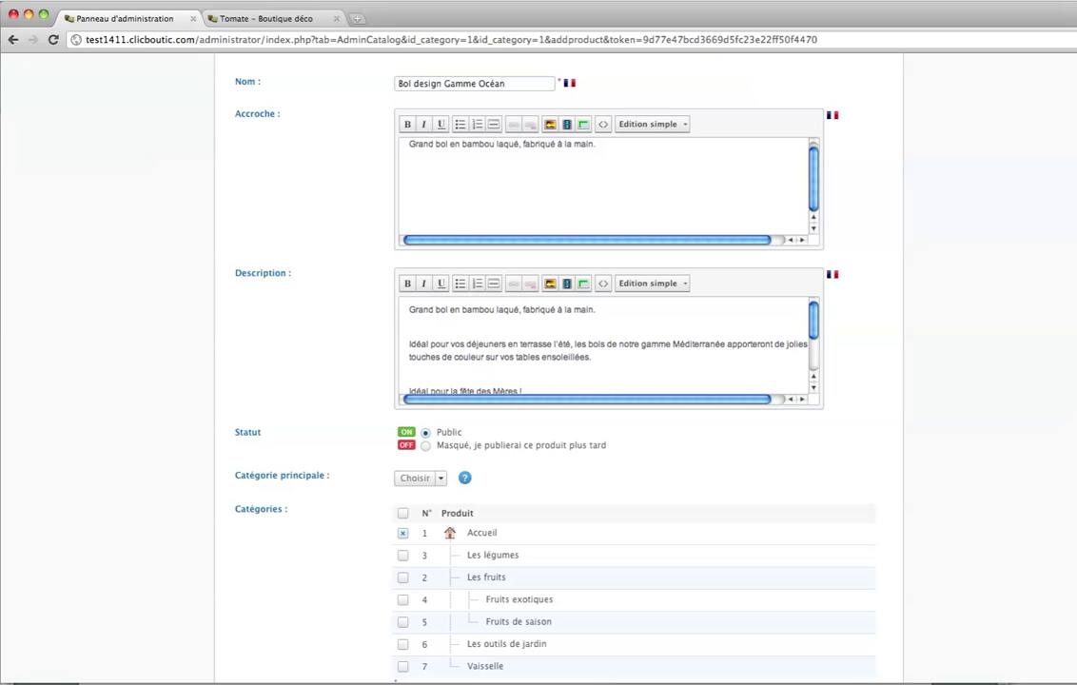
Switch the Description editor to Edition avancée and look through the pasted text
click(683, 283)
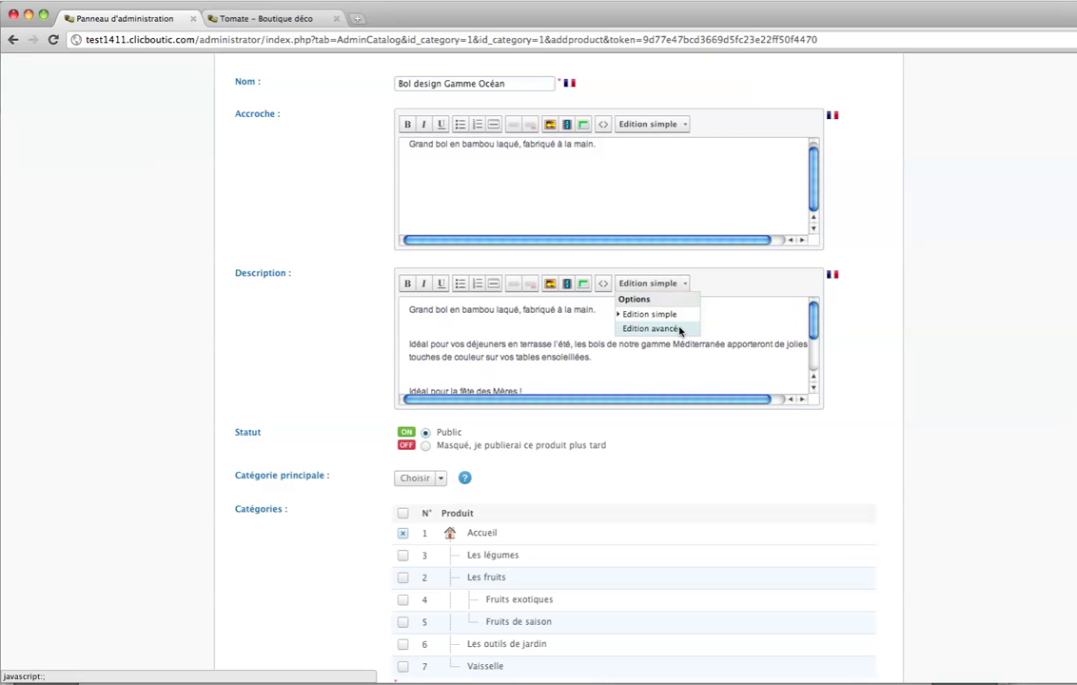
click(650, 328)
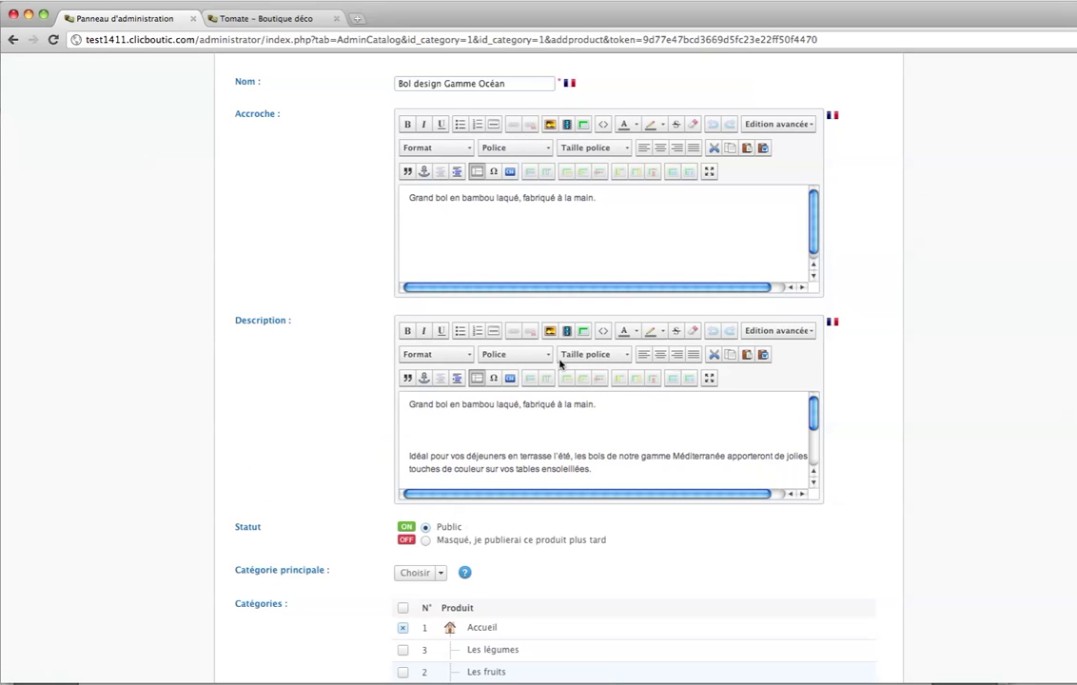
scroll(709, 424, down, 2)
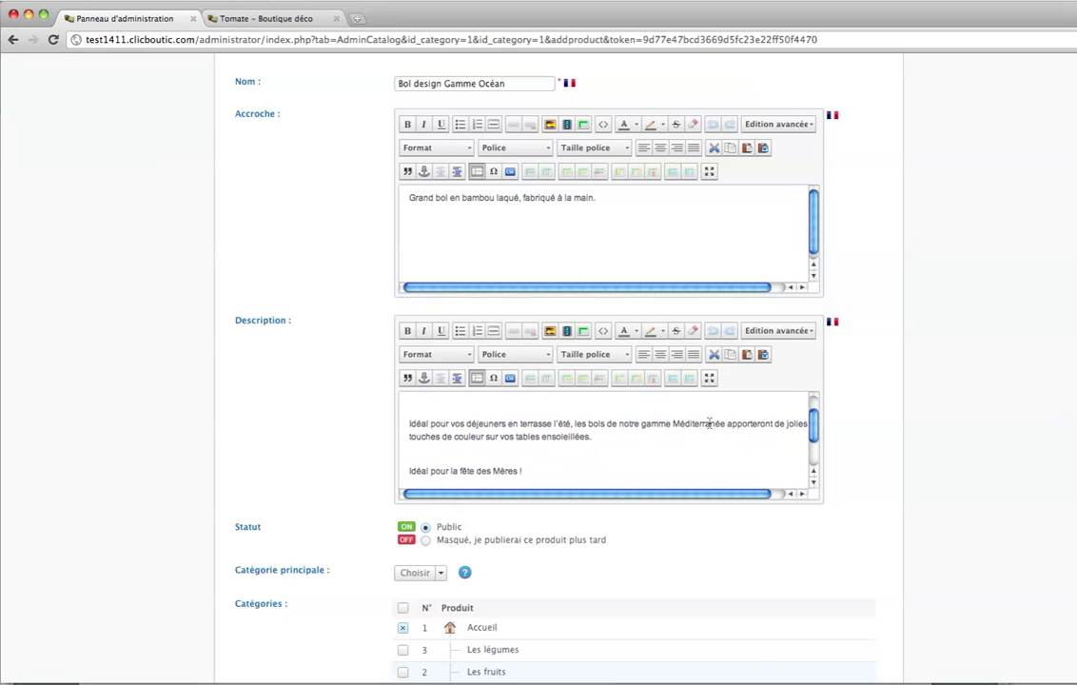
scroll(710, 424, down, 5)
scroll(700, 419, up, 3)
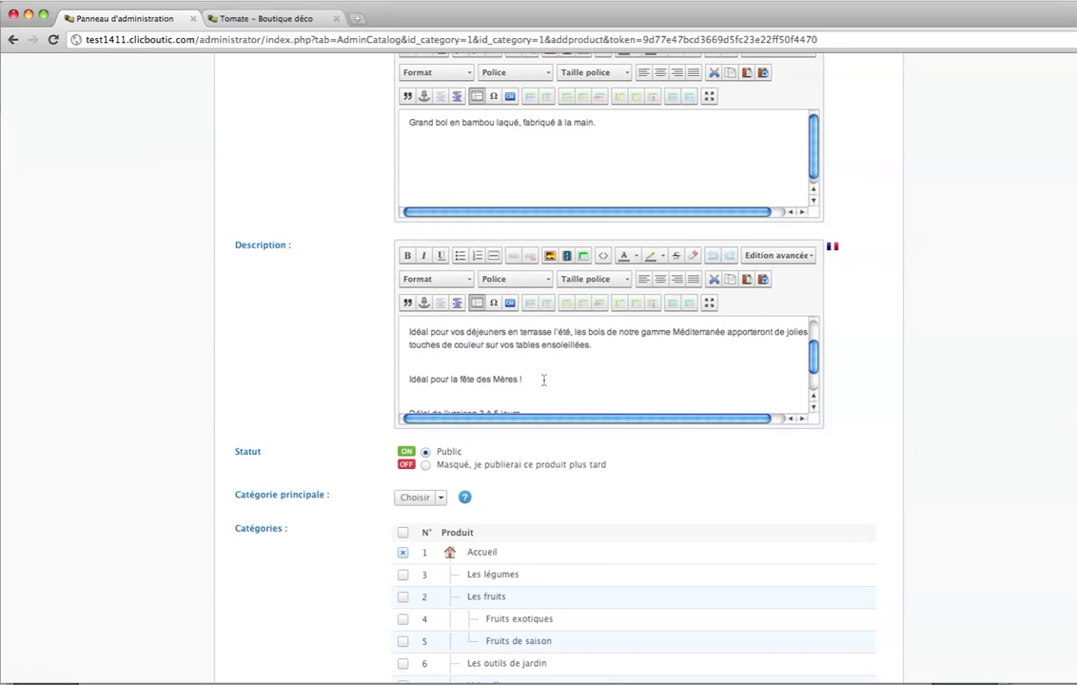
scroll(544, 378, up, 5)
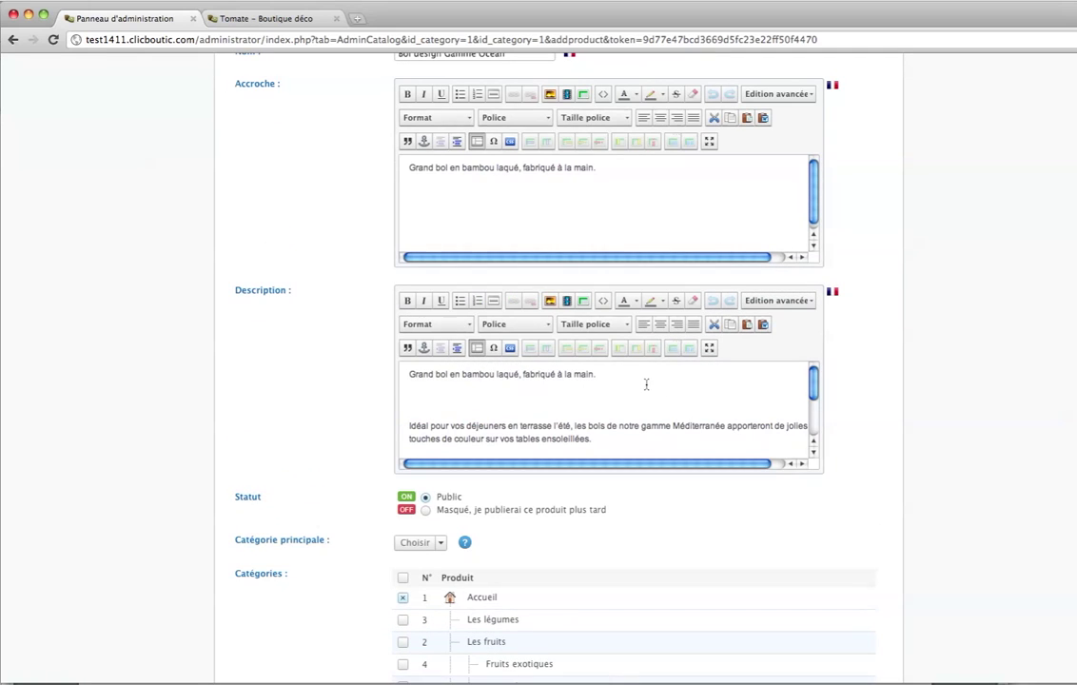
Make the description's first line bold and underline the words "fabriqué à la main." in it
drag(631, 379, 372, 370)
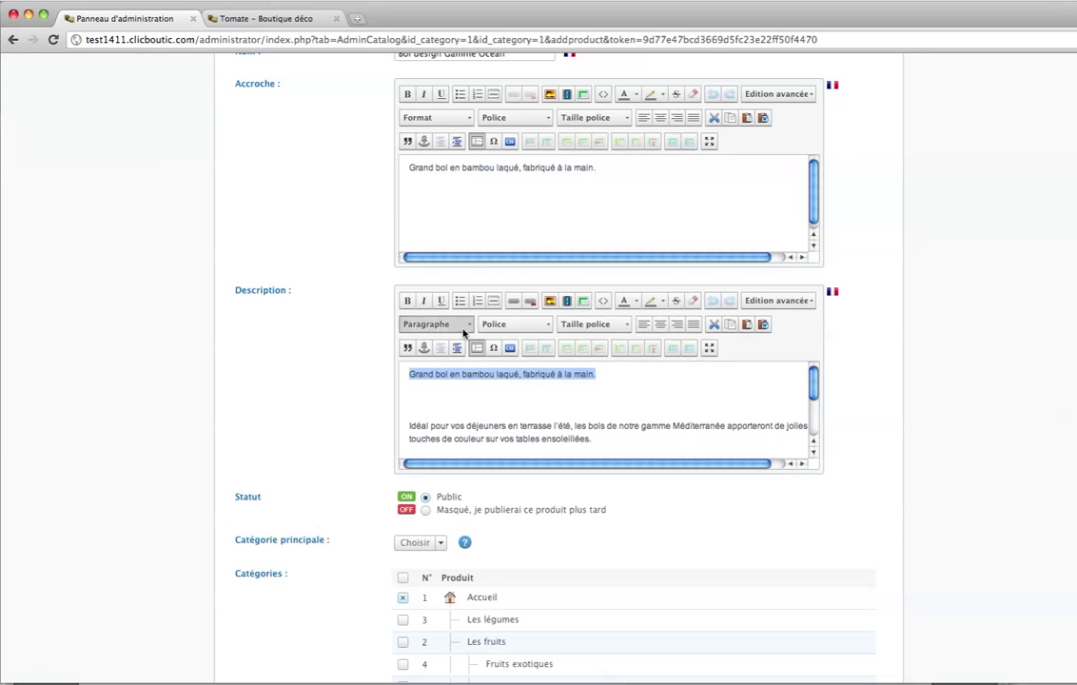
click(408, 301)
drag(599, 373, 522, 375)
click(441, 298)
click(661, 409)
Colour the description line "Idéal pour la fête des Mères !" red
scroll(659, 411, down, 1)
scroll(659, 411, down, 1)
drag(525, 406, 407, 405)
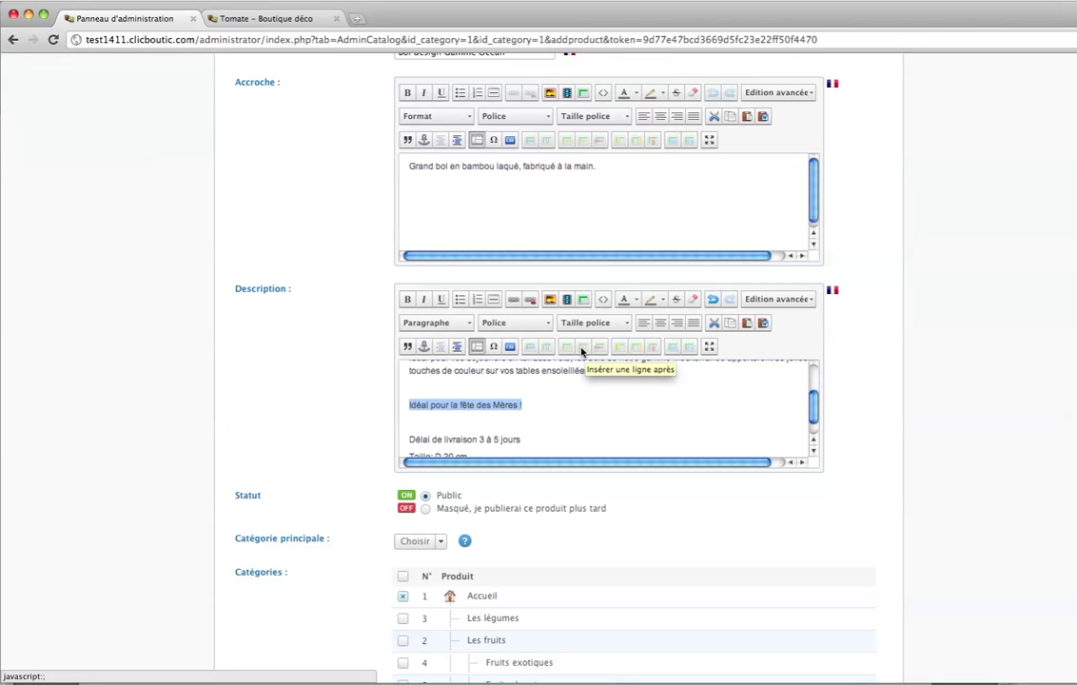
right_click(627, 302)
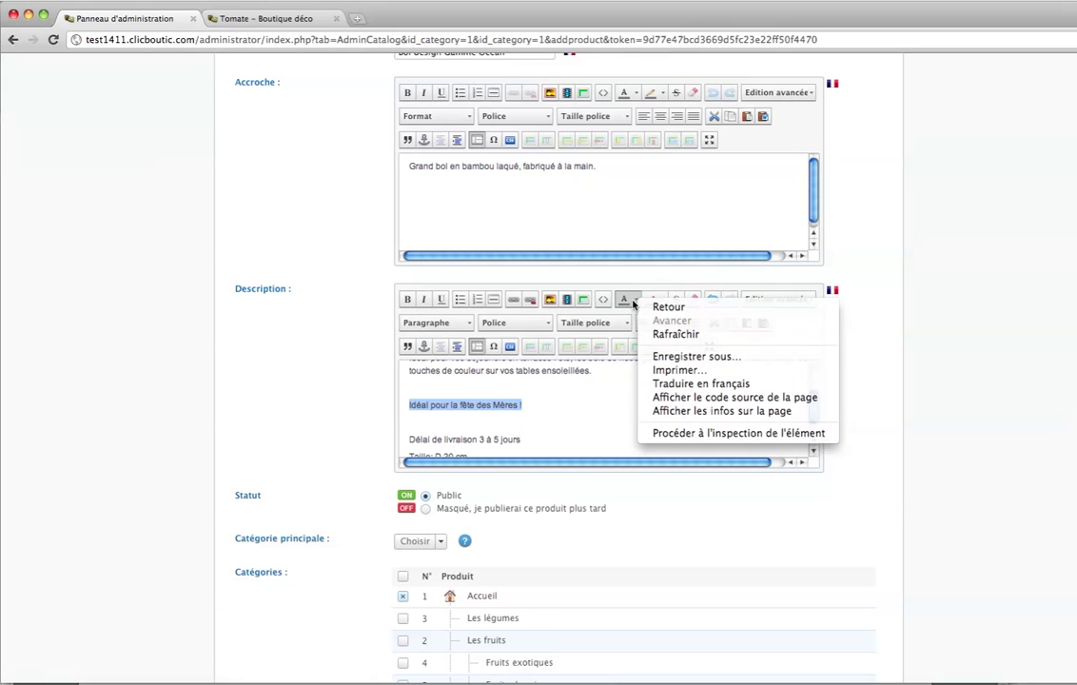
click(623, 309)
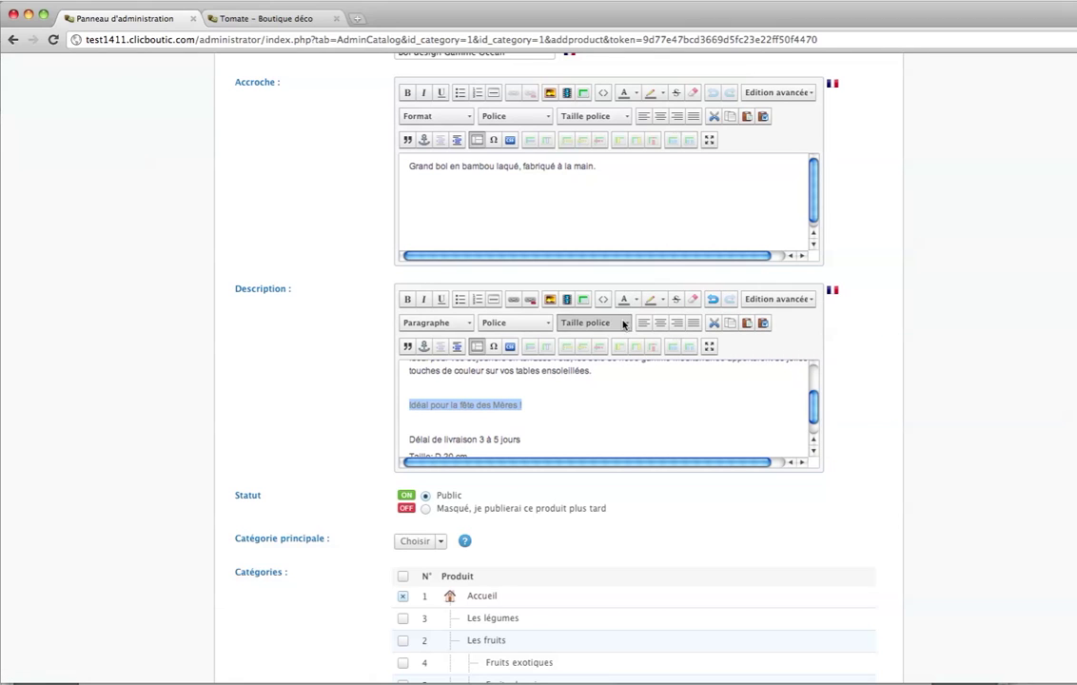
click(638, 302)
click(621, 333)
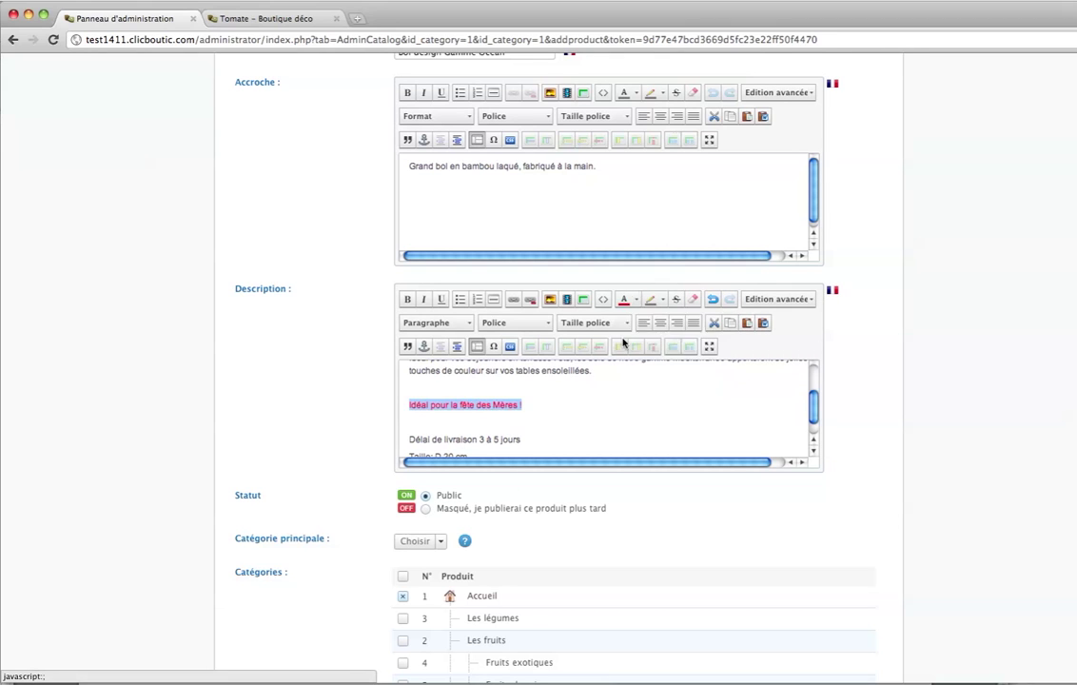
click(609, 400)
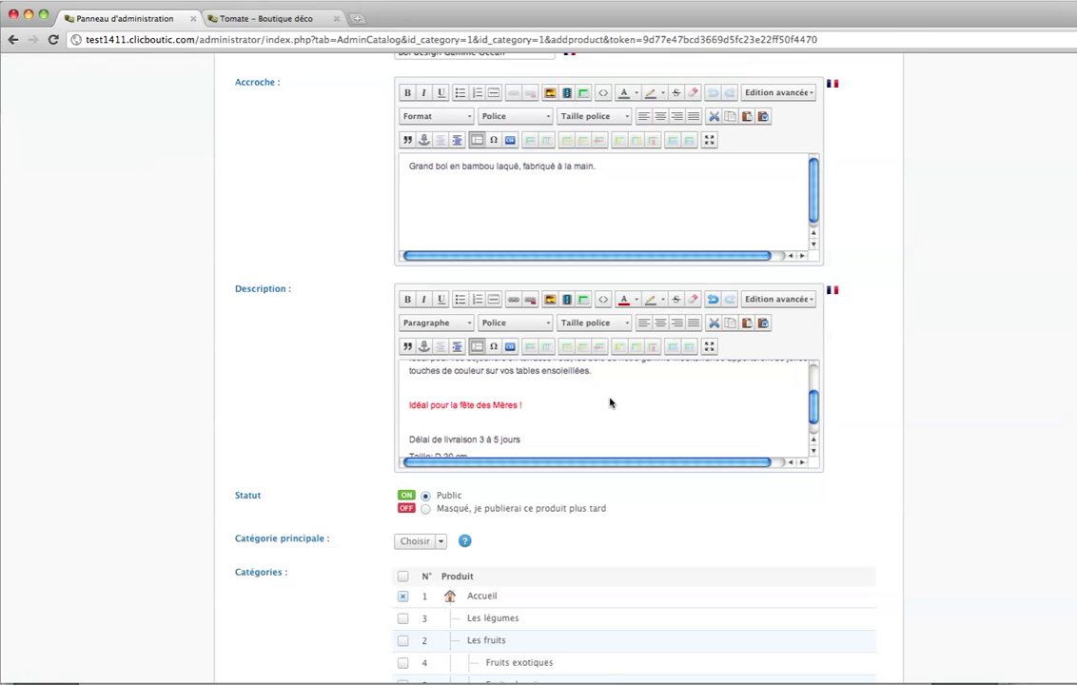
Delete the blank line above the red line "Idéal pour la fête des Mères !" in the product description
scroll(610, 402, down, 2)
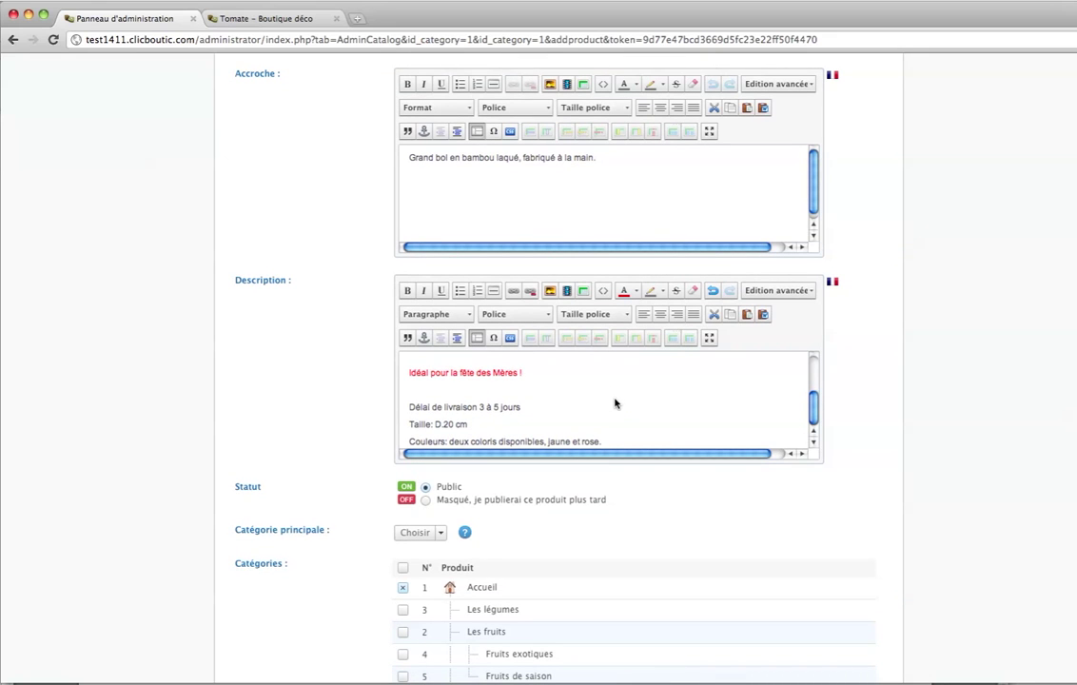
scroll(612, 403, up, 3)
scroll(617, 404, up, 2)
click(558, 394)
key(BackSpace)
key(Delete)
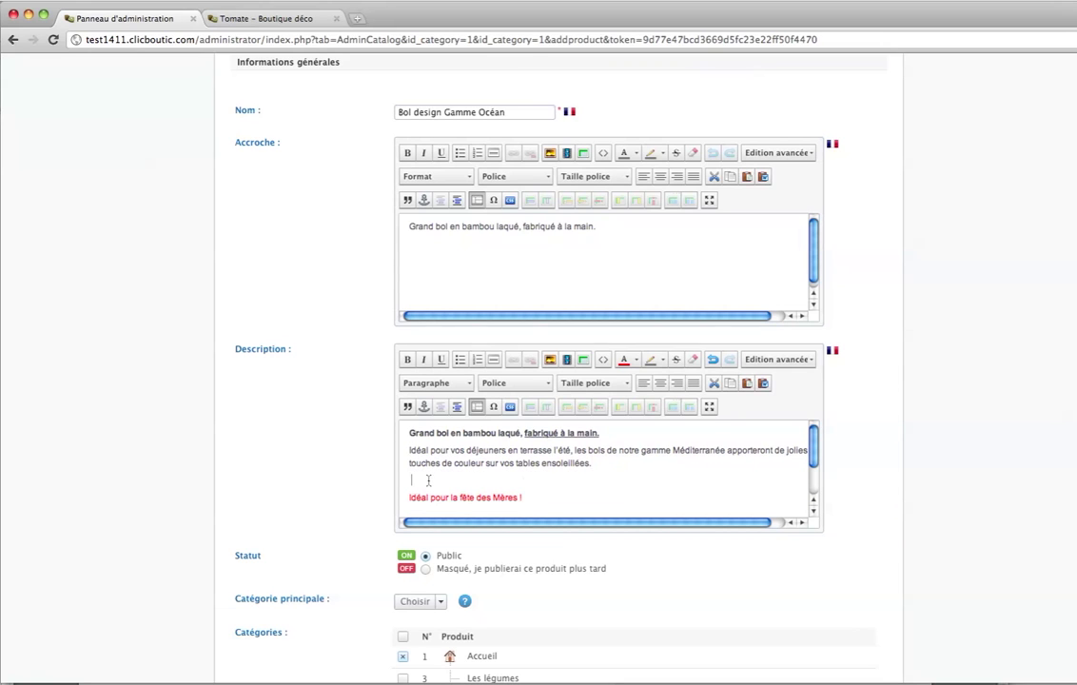
key(Delete)
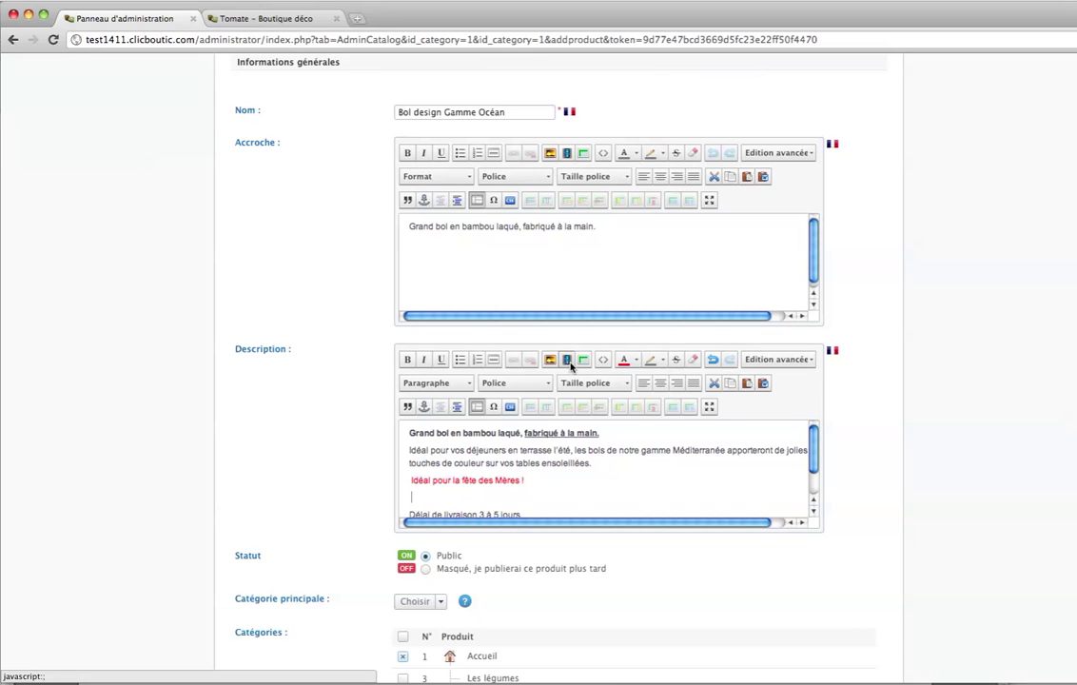
click(514, 382)
click(522, 385)
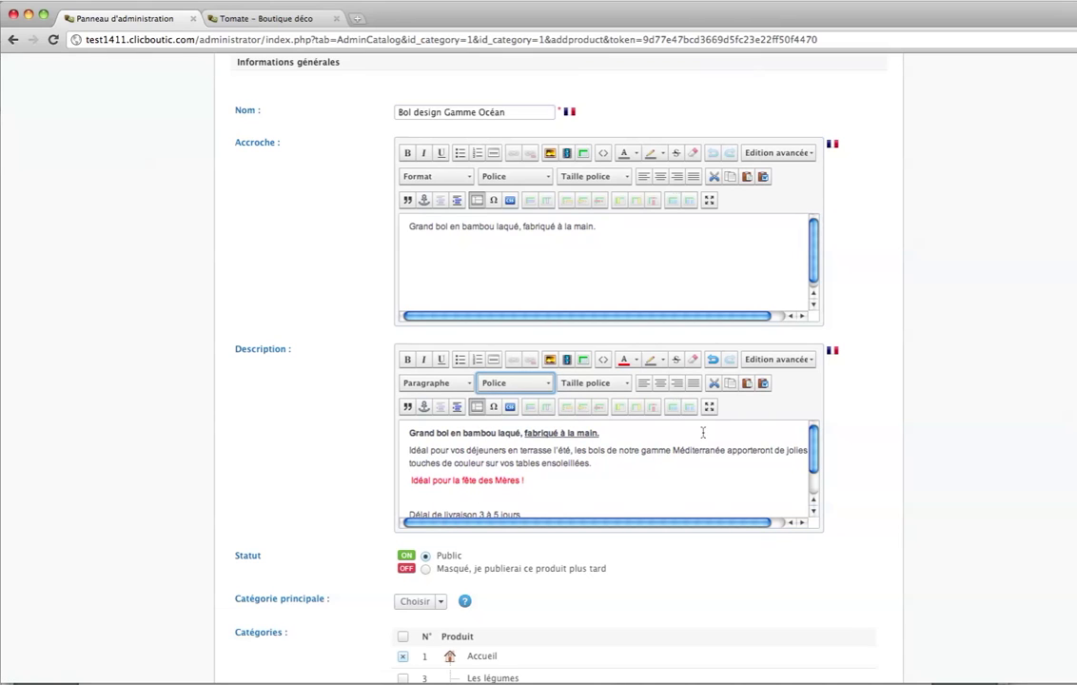
click(838, 455)
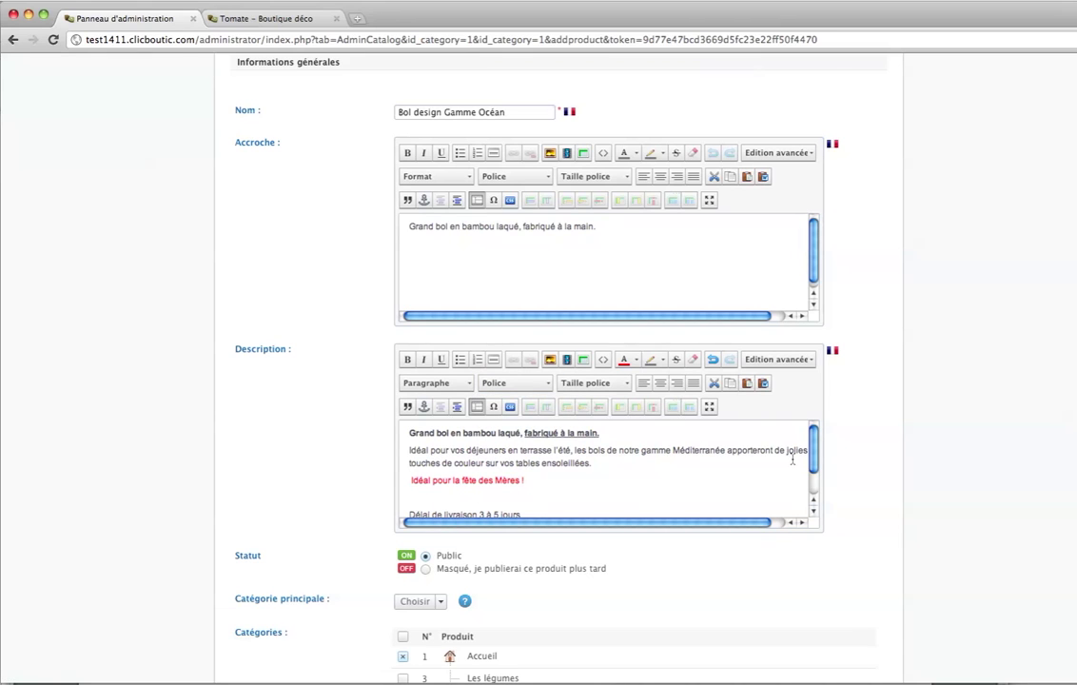
Assign the product to the Vaisselle category in addition to Accueil
scroll(792, 461, down, 3)
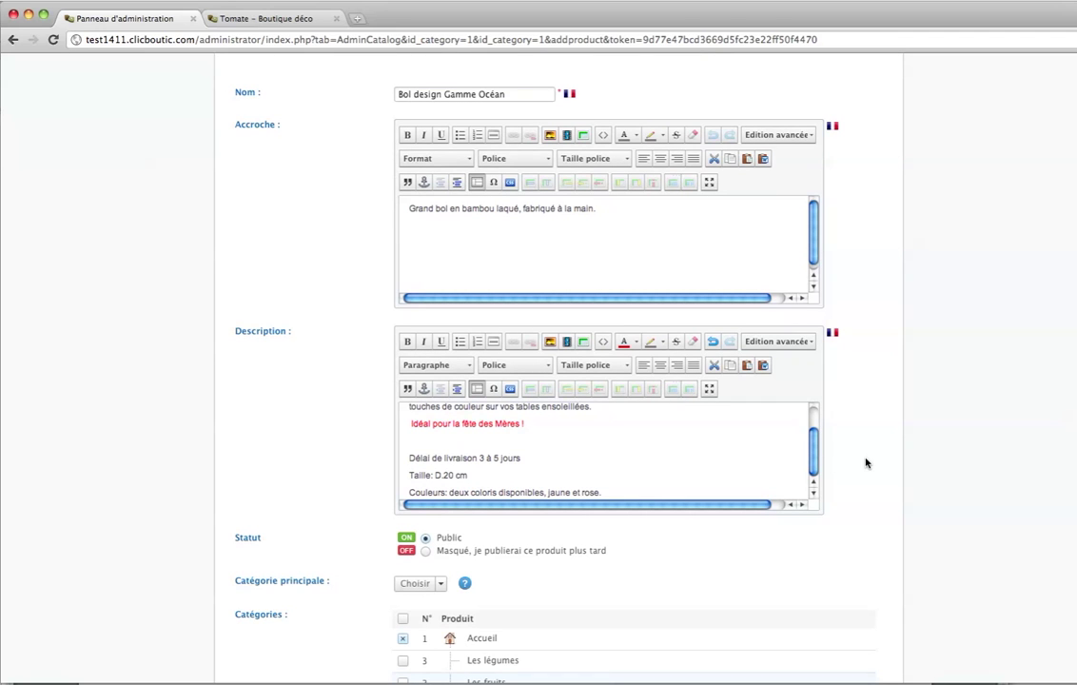
scroll(866, 463, down, 5)
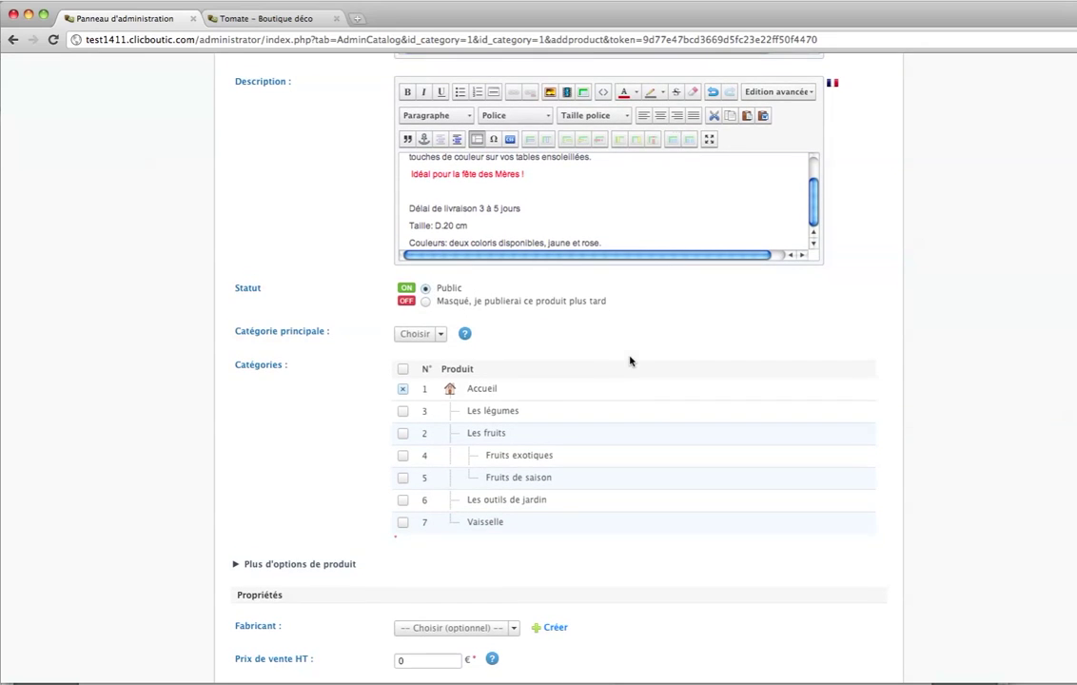
scroll(628, 360, down, 2)
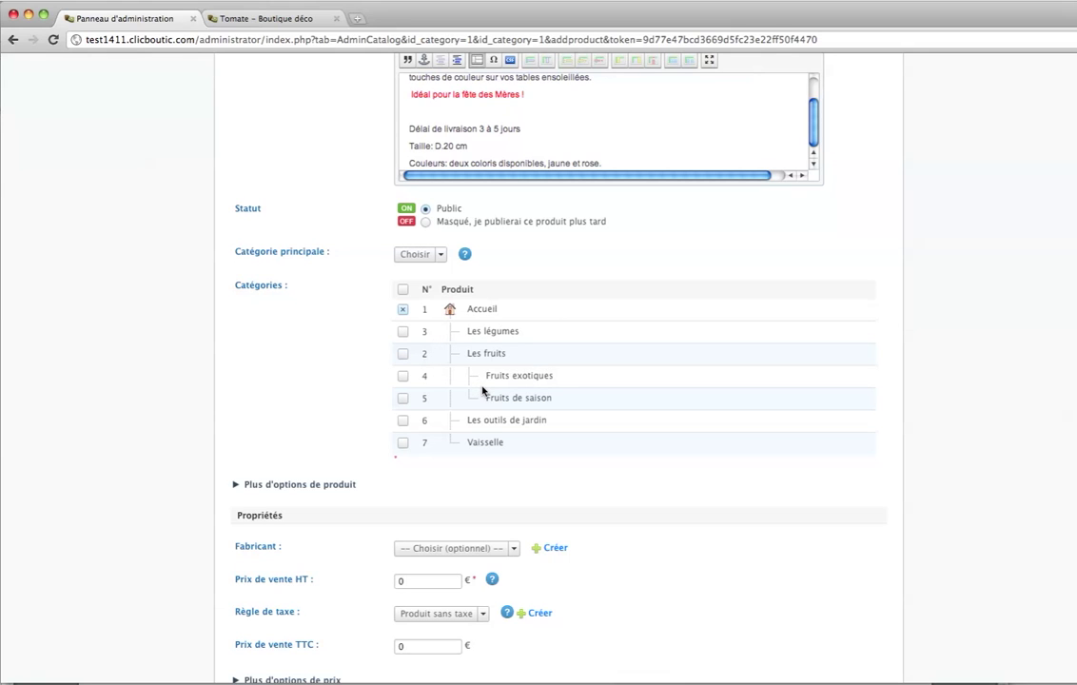
click(402, 444)
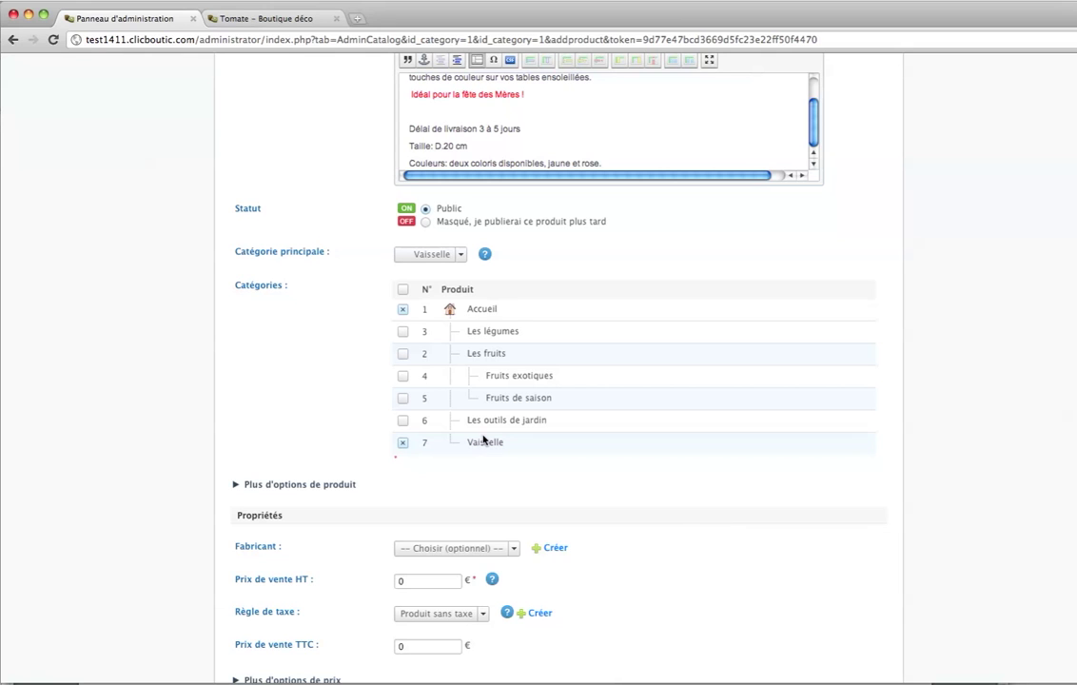
scroll(483, 441, up, 1)
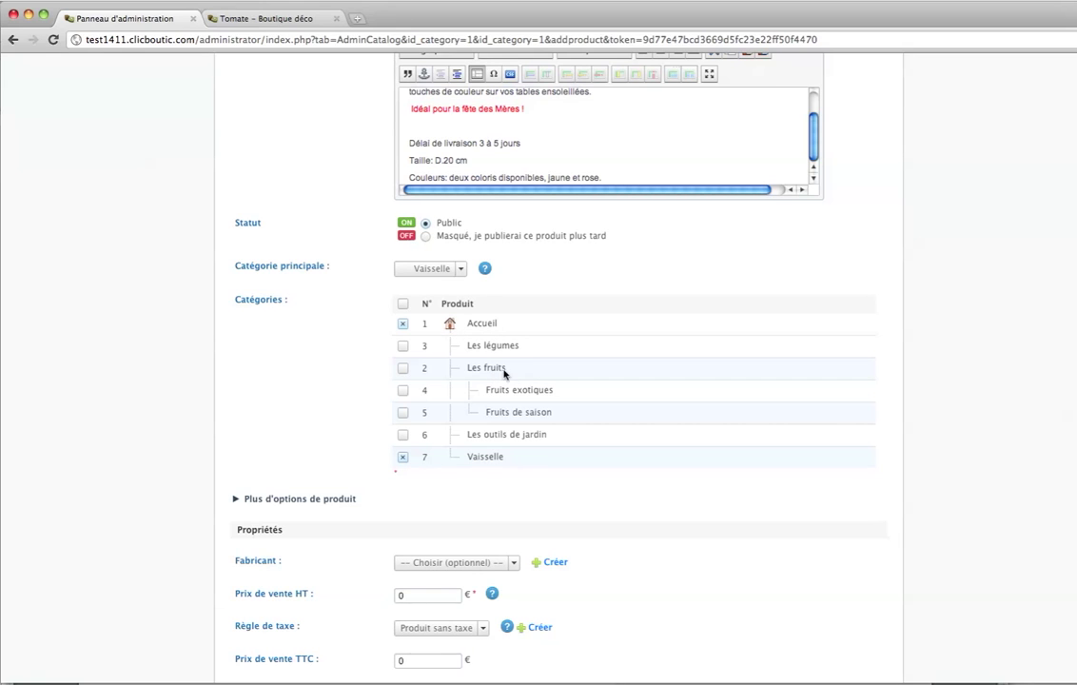
Expand the additional product options and examine the settings for Produit téléchargeable and Lot de produits, leaving both options disabled
scroll(524, 368, down, 5)
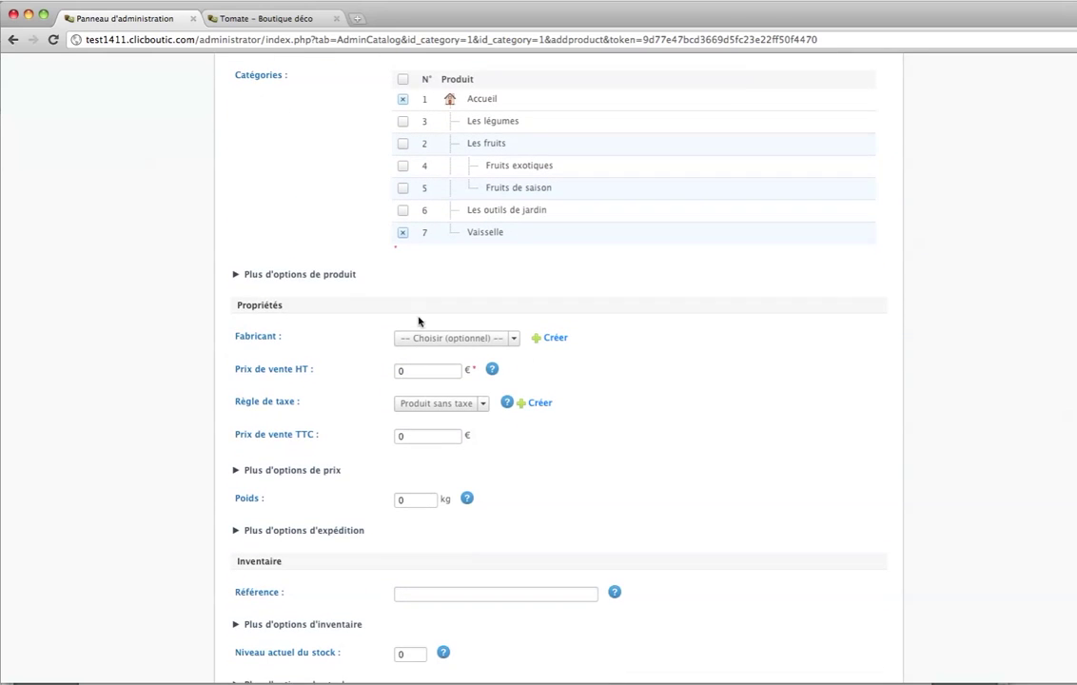
click(353, 276)
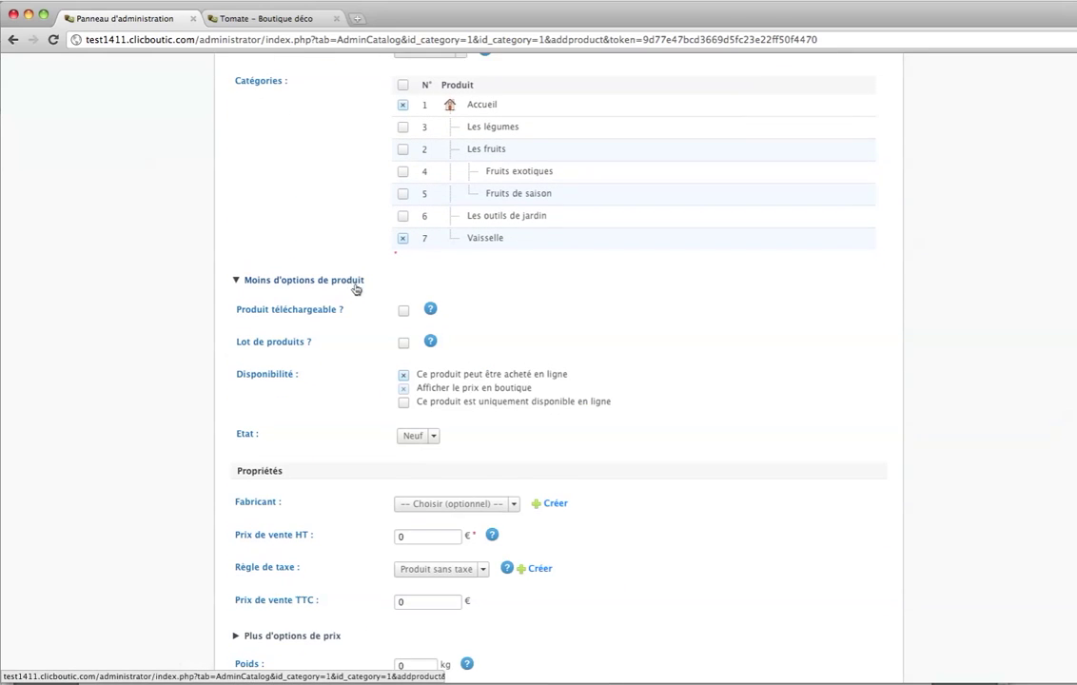
mouse_move(433, 312)
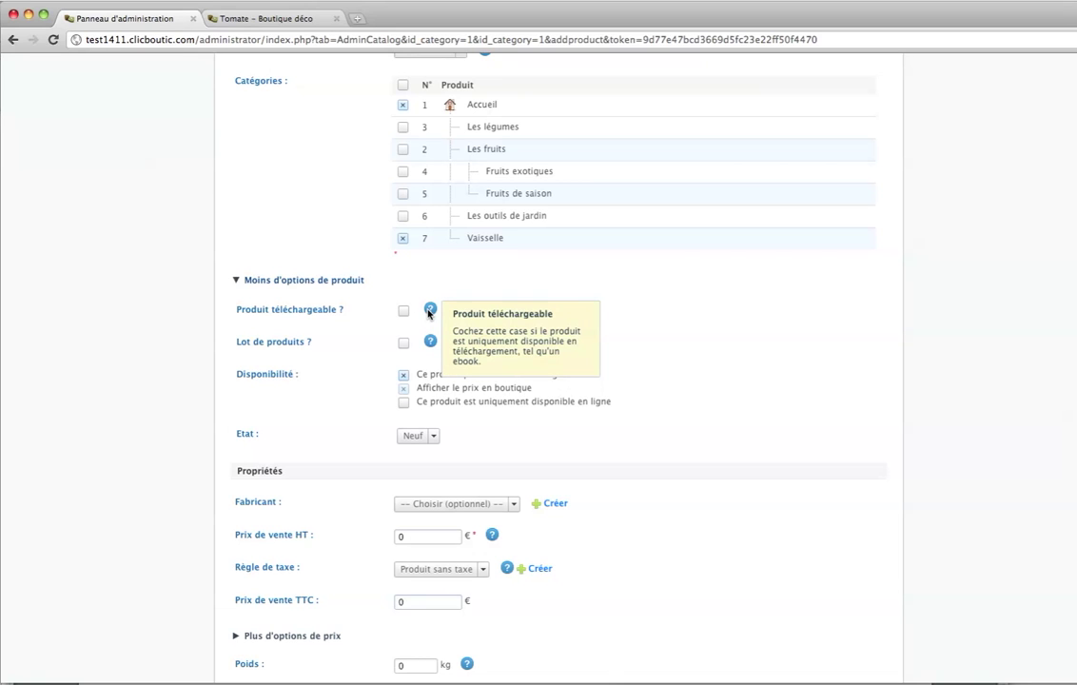
click(404, 311)
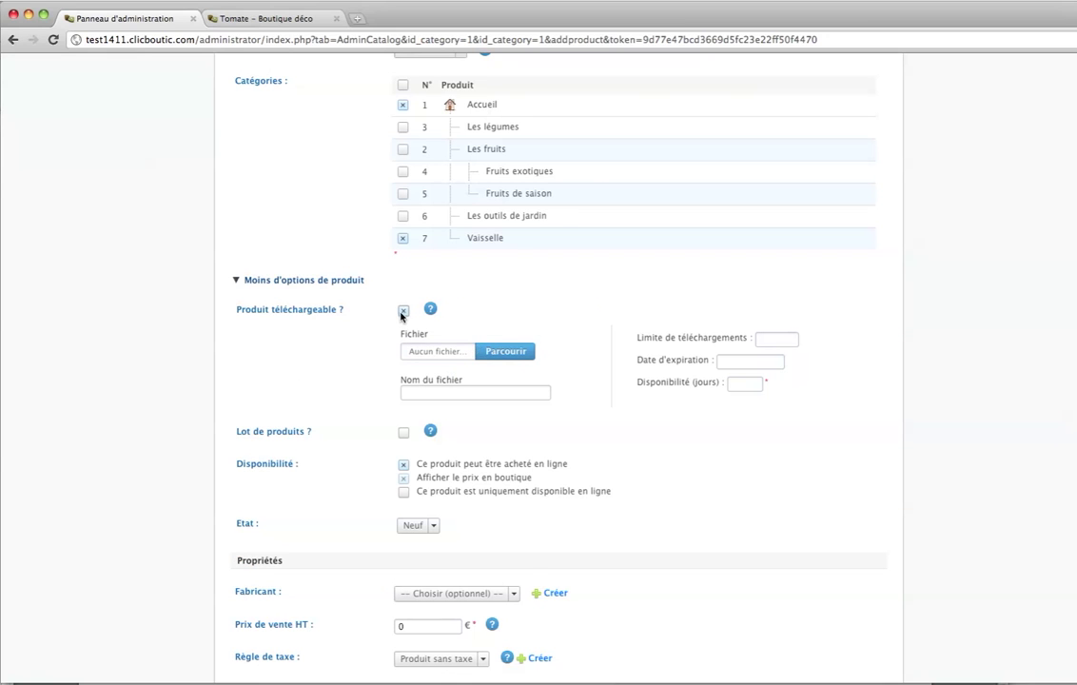
click(403, 311)
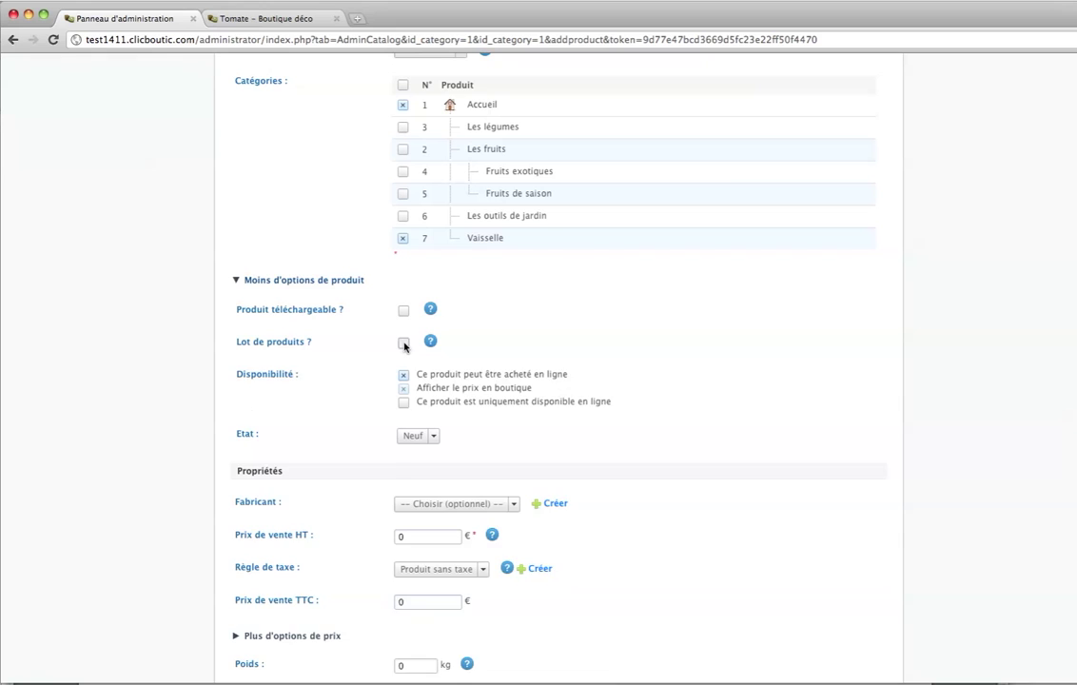
click(404, 343)
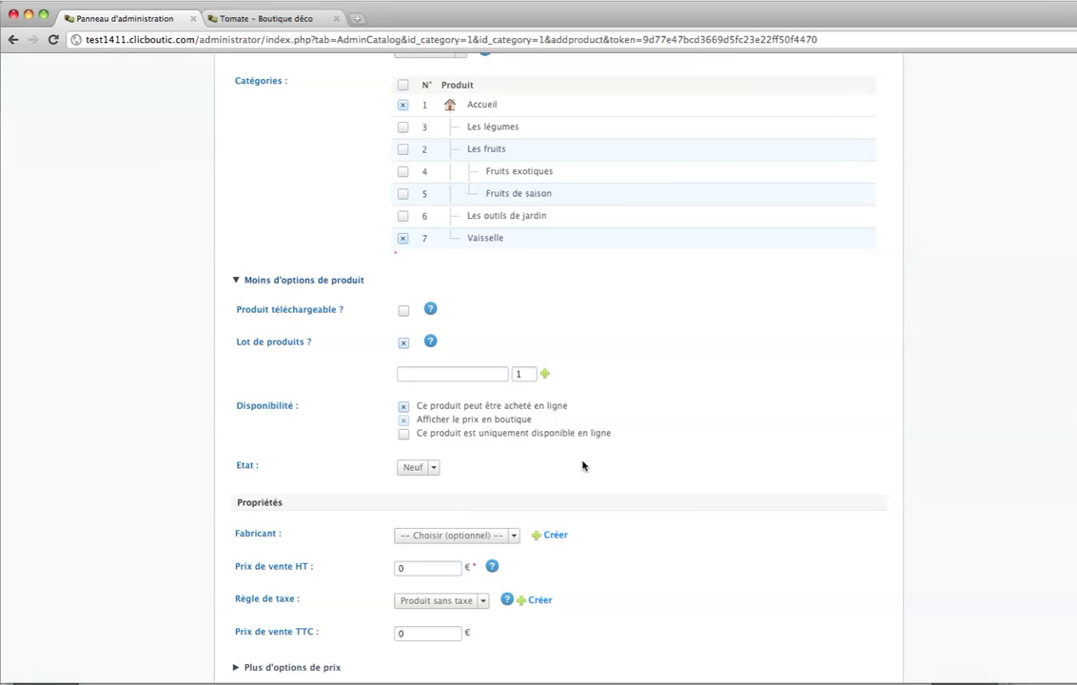
click(404, 344)
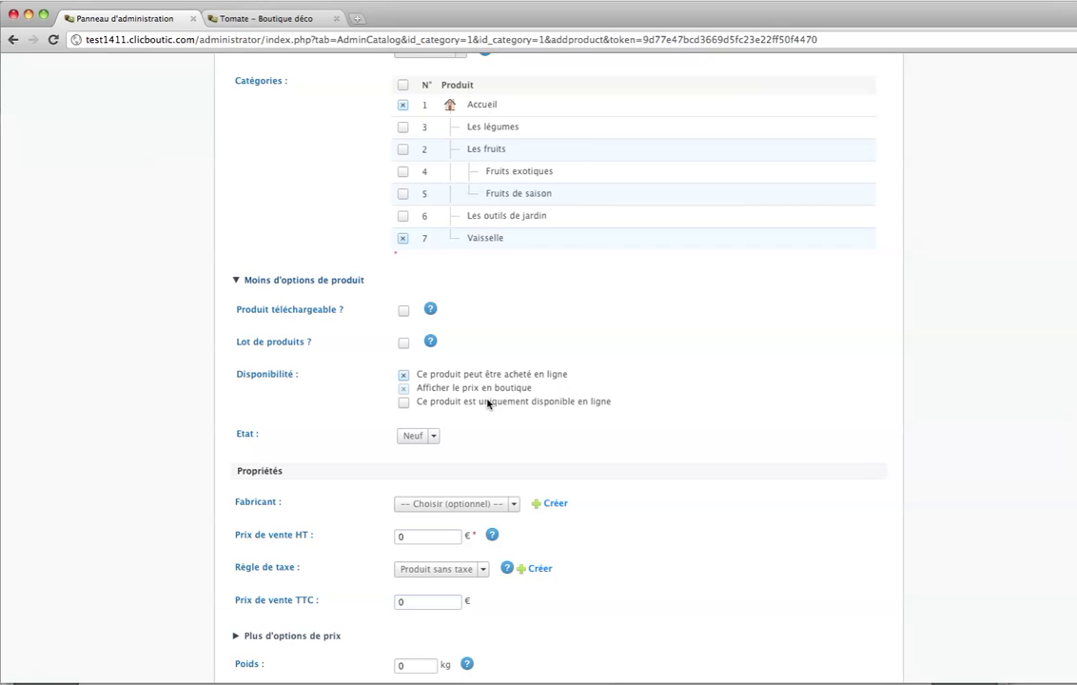
Check the Etat choices, keep Neuf, and collapse the additional product options
click(434, 439)
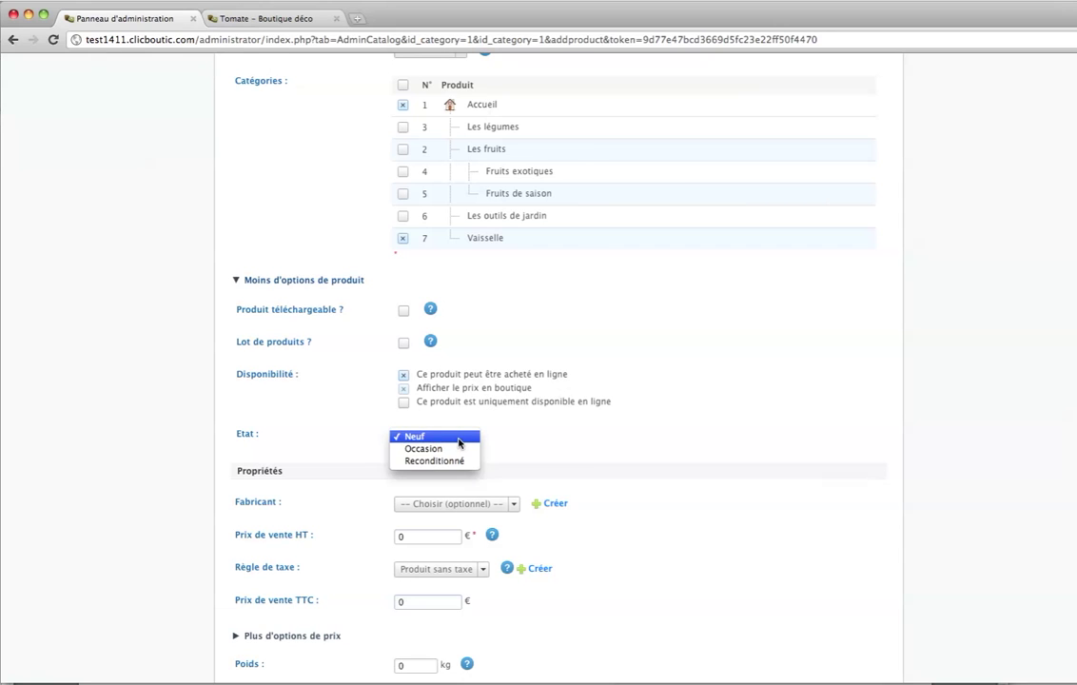
click(459, 443)
click(404, 403)
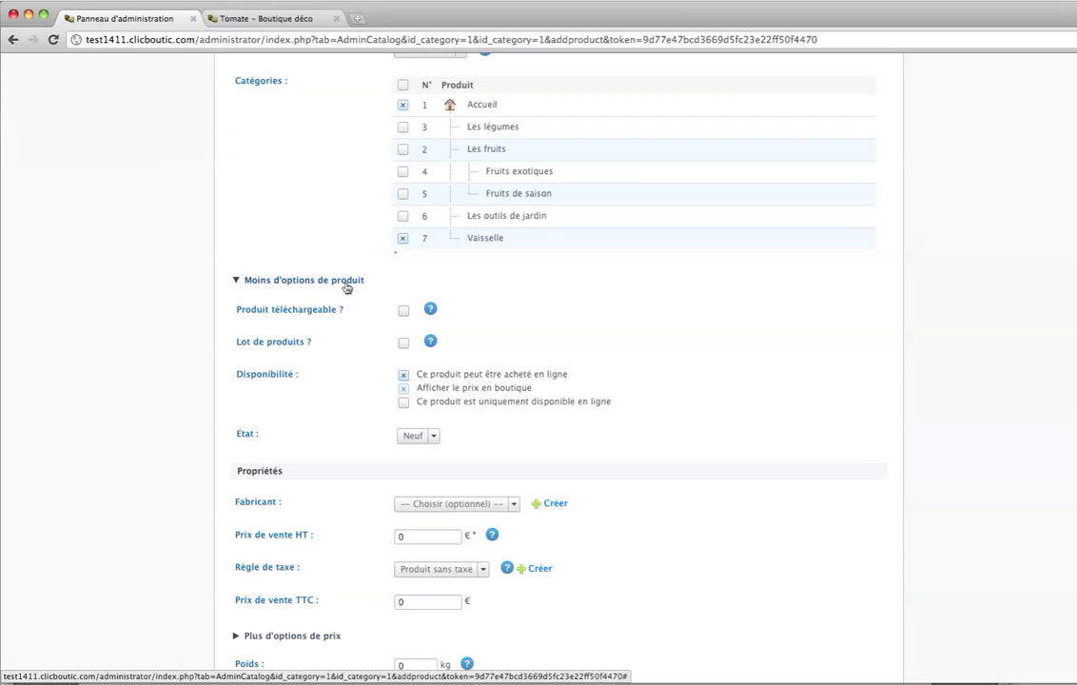
click(347, 283)
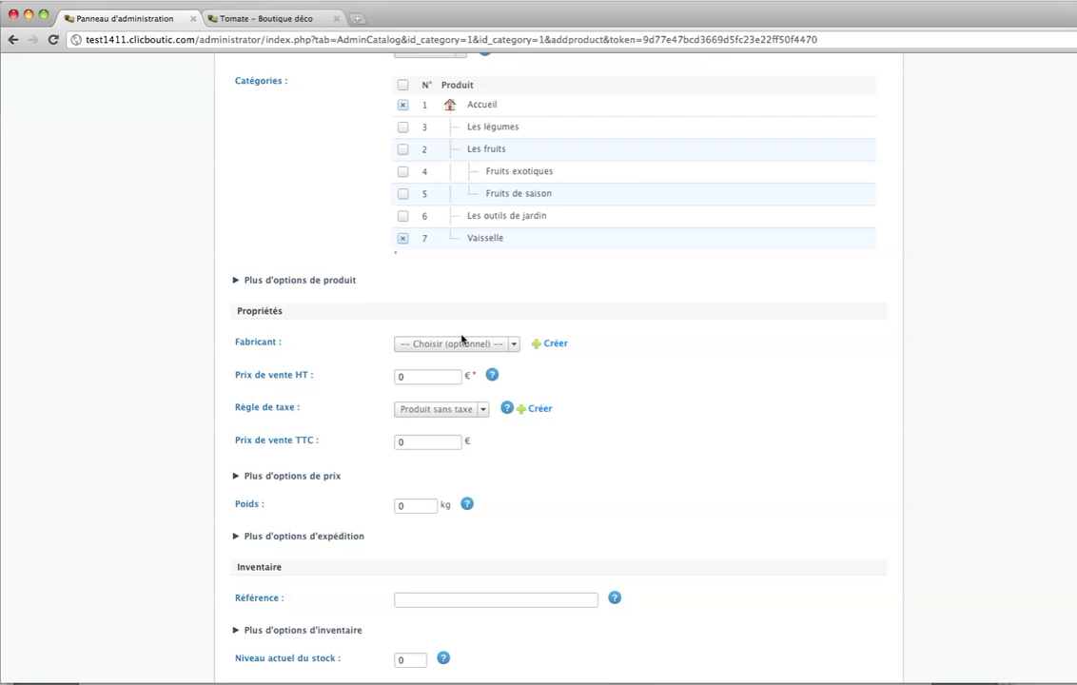
Examine the available Fabricant choices without picking one and read the help for Prix de vente HT
scroll(576, 344, down, 2)
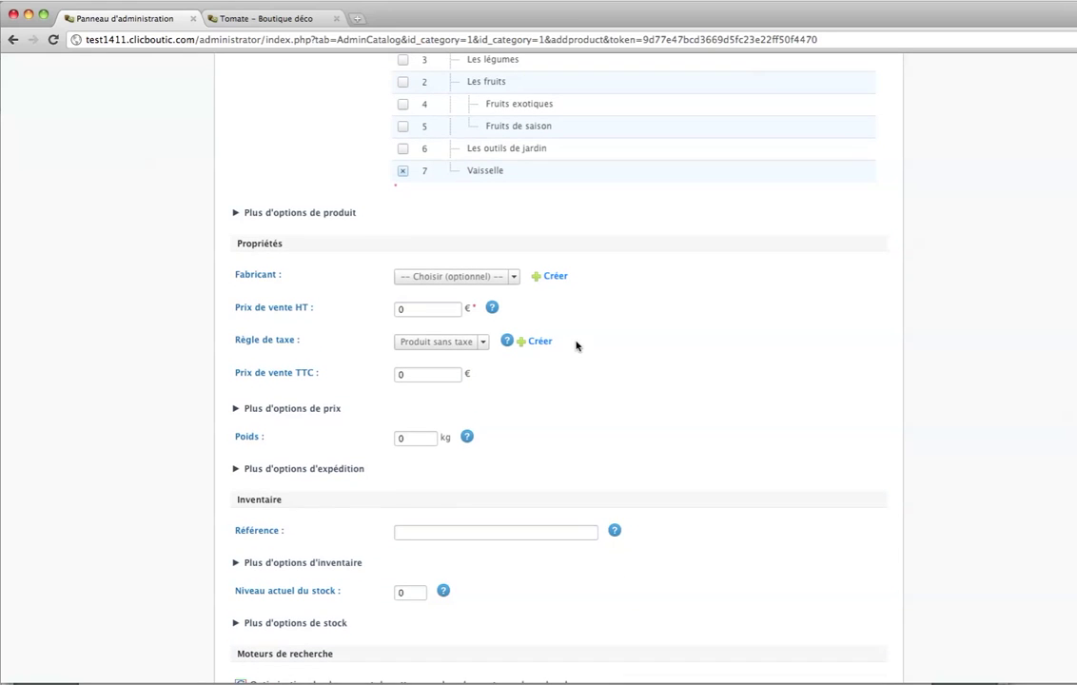
click(502, 277)
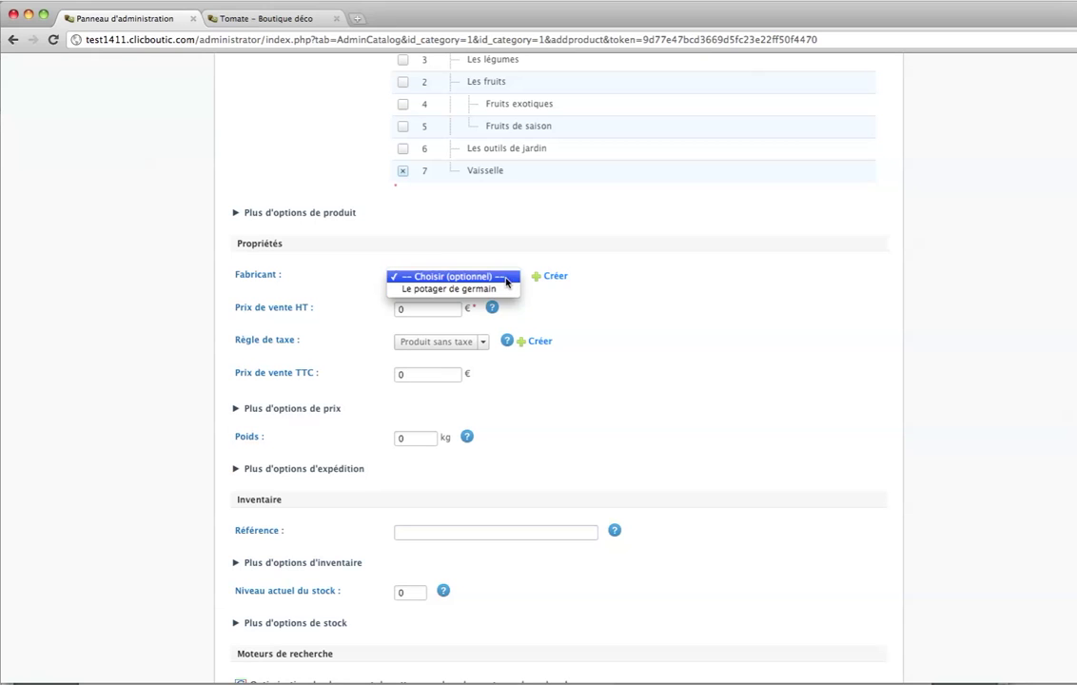
click(500, 277)
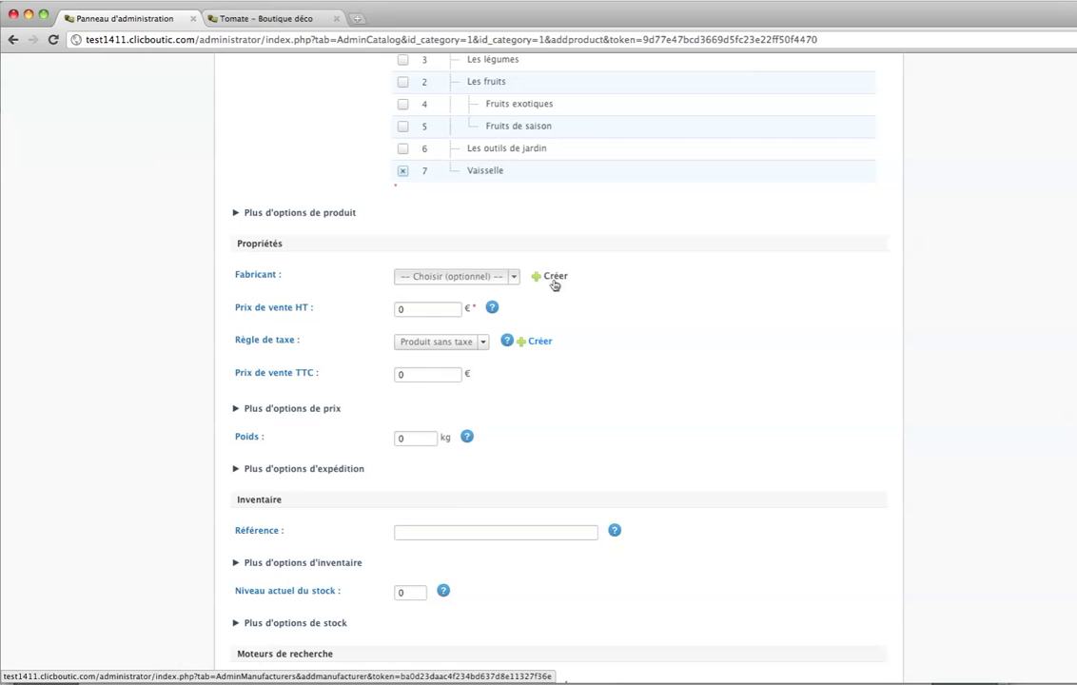
scroll(554, 285, down, 1)
drag(447, 293, 217, 291)
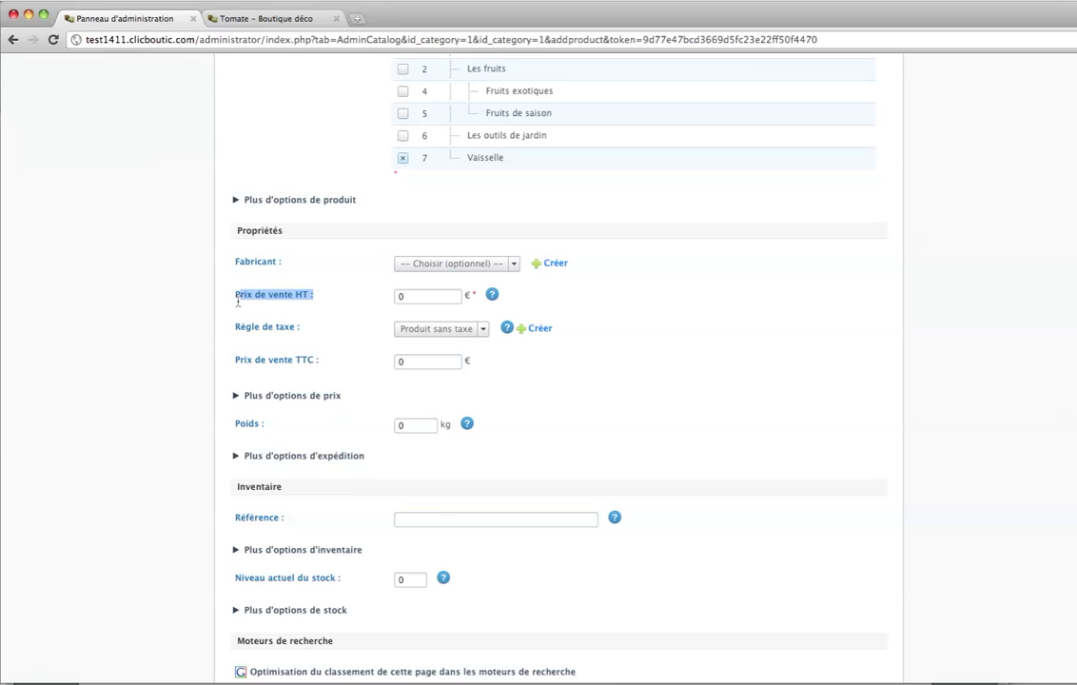
click(314, 320)
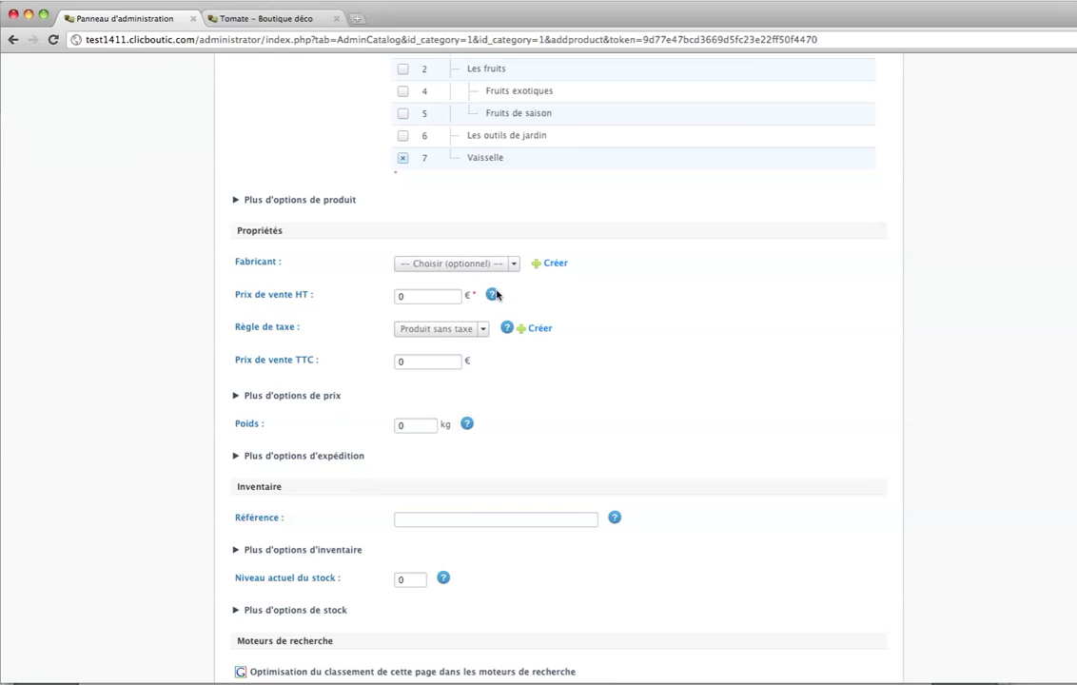
mouse_move(494, 296)
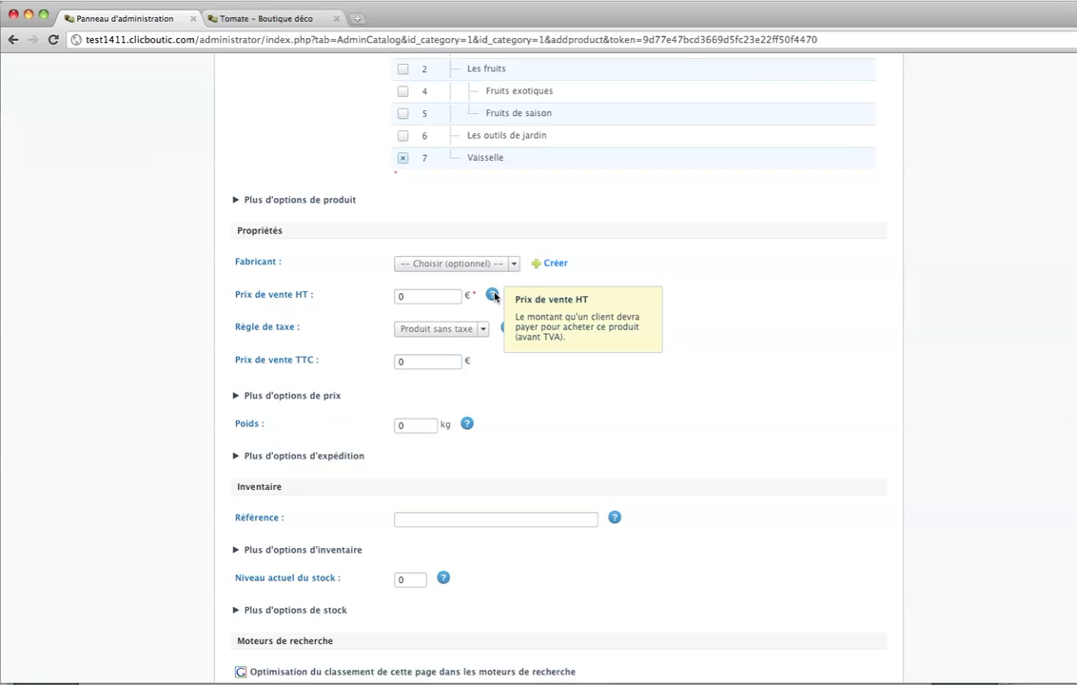
Apply the tax rule FR Taux standard (19.6%) and set the Prix de vente TTC to 9 €
click(484, 330)
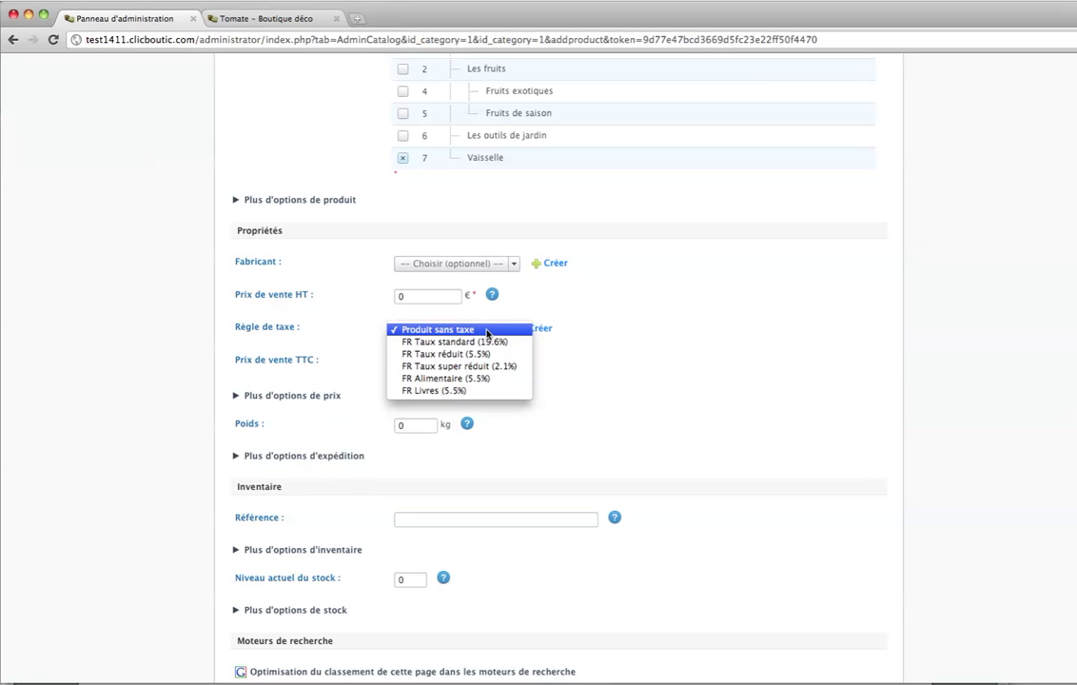
click(501, 342)
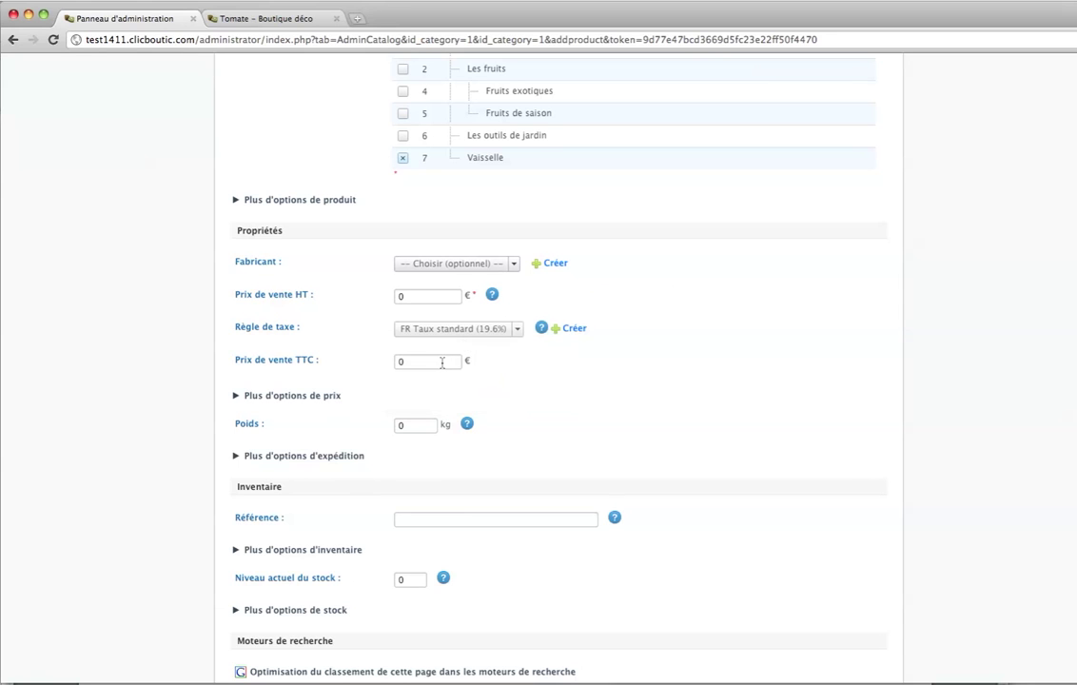
click(441, 363)
text(9)
click(444, 307)
Expand the additional price options and set the product's Poids to 0.25 kg
click(337, 396)
scroll(474, 397, down, 3)
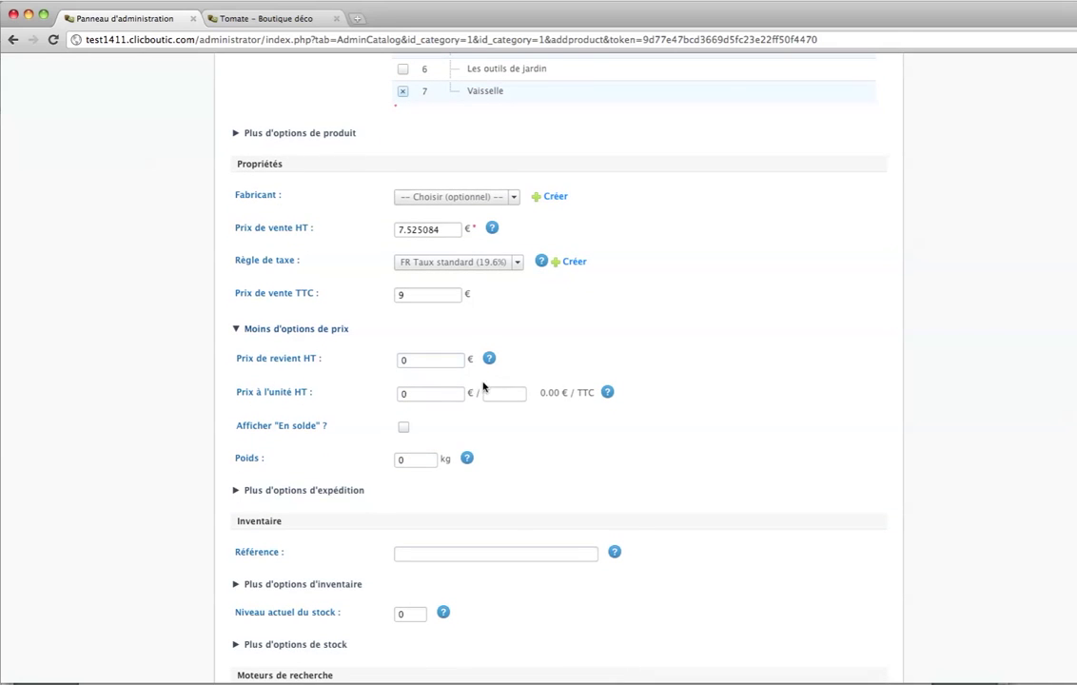
mouse_move(465, 460)
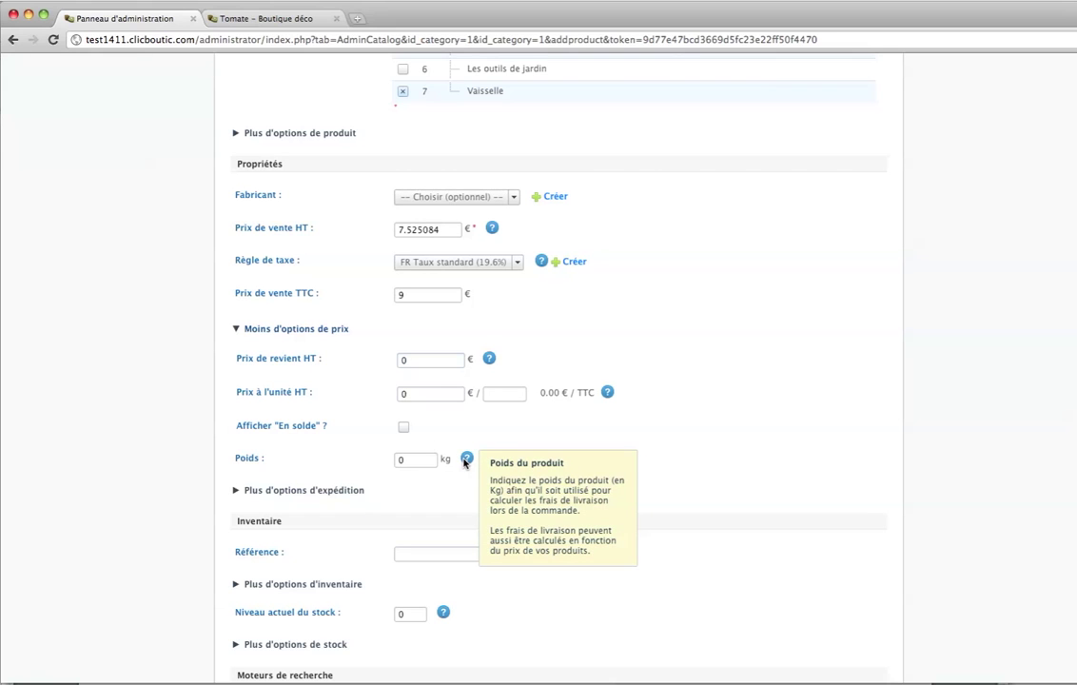
click(411, 460)
key(BackSpace)
text(0.25)
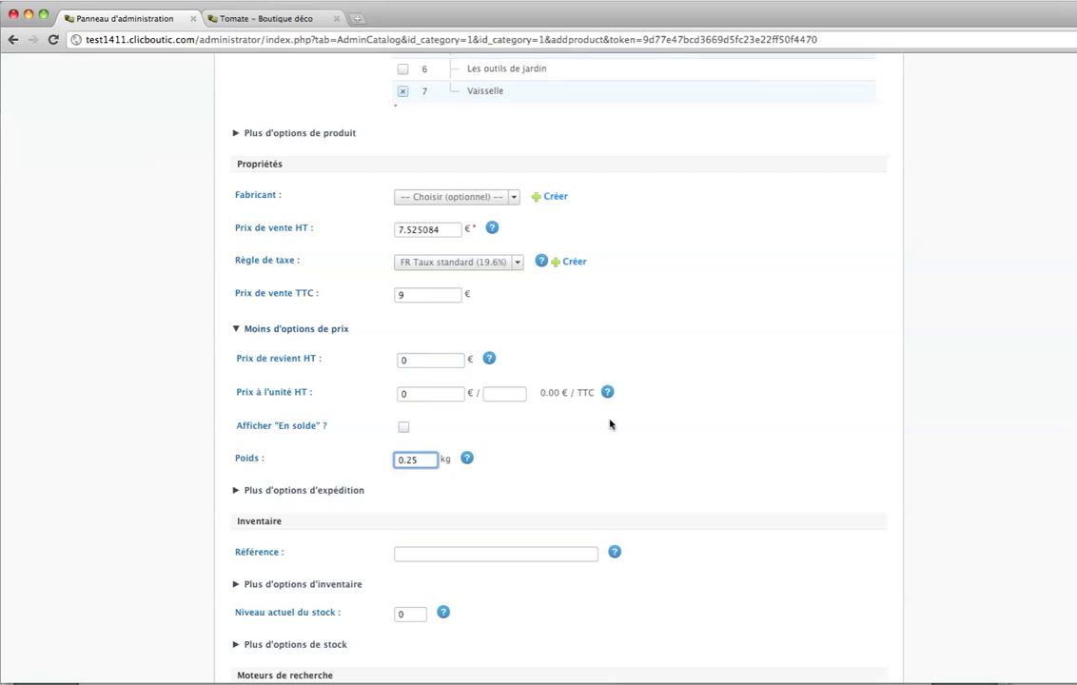
Check the help for Prix de revient HT and Prix à l'unité HT, and collapse the additional price options
click(490, 358)
mouse_move(607, 396)
click(334, 329)
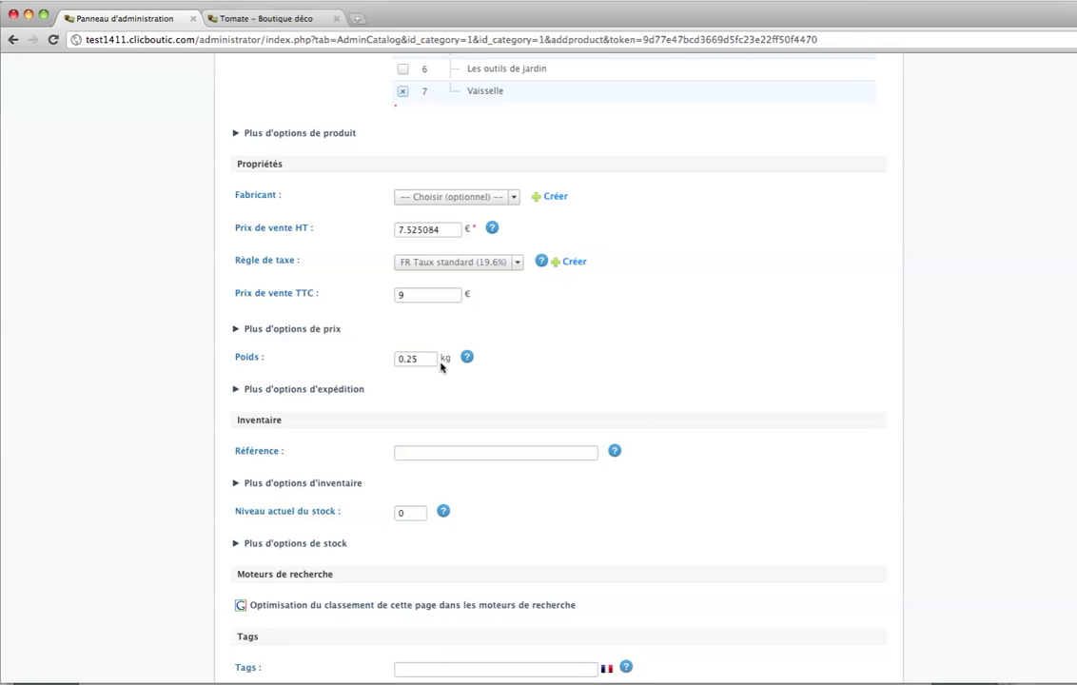
Look through the additional shipping options for dimensions and extra shipping costs, and collapse them again
click(347, 391)
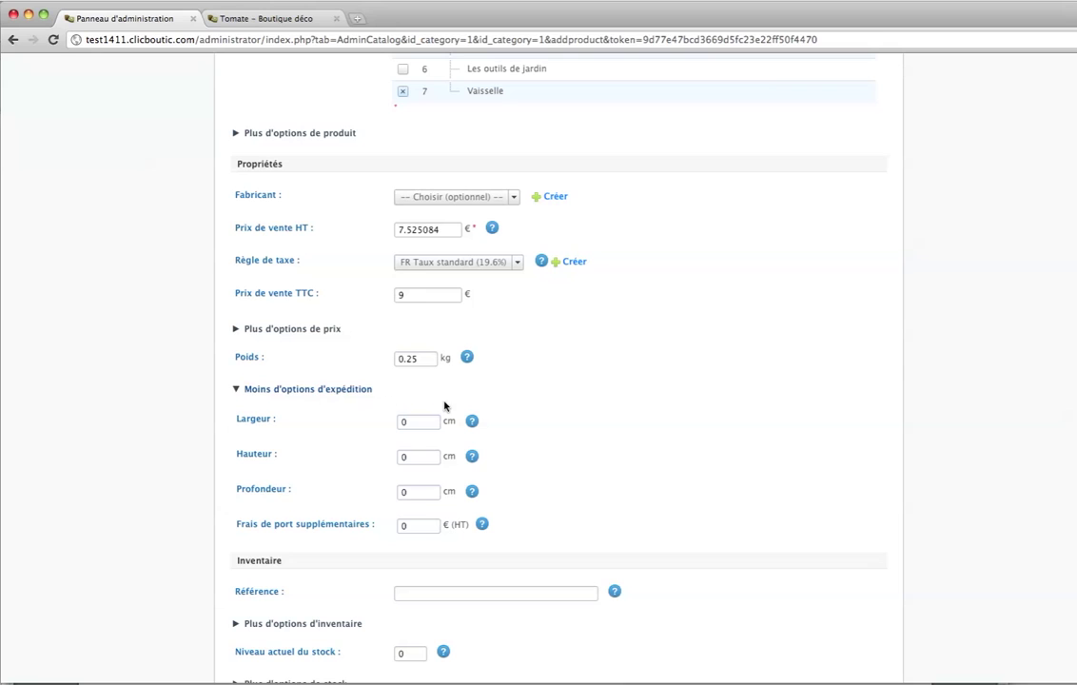
click(352, 390)
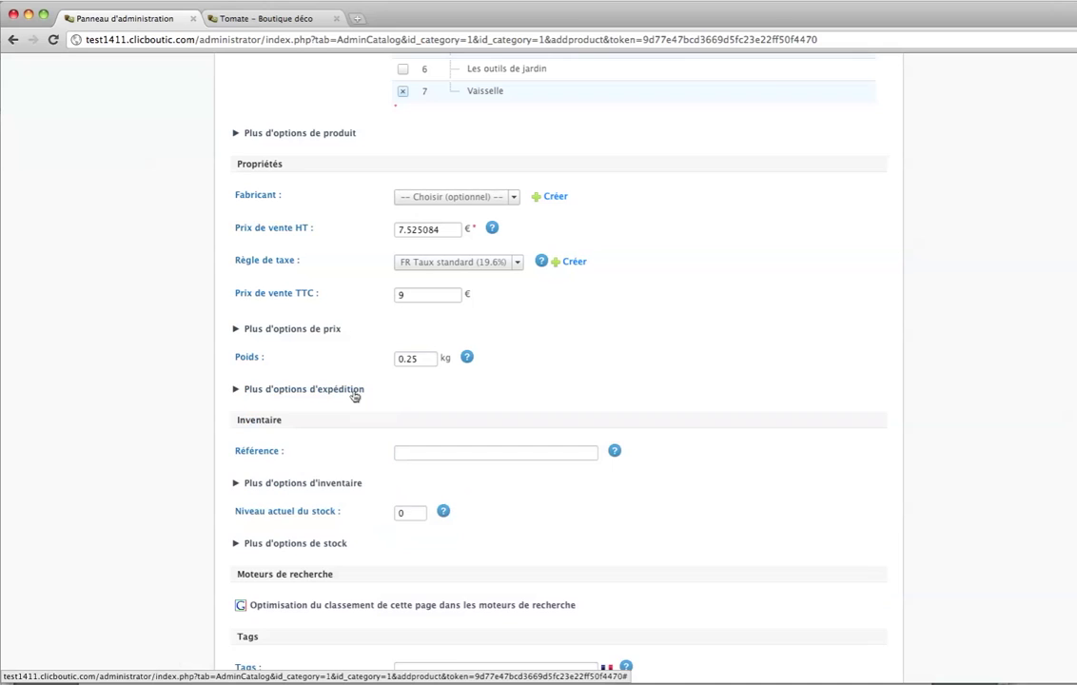
scroll(560, 402, down, 2)
scroll(561, 402, down, 2)
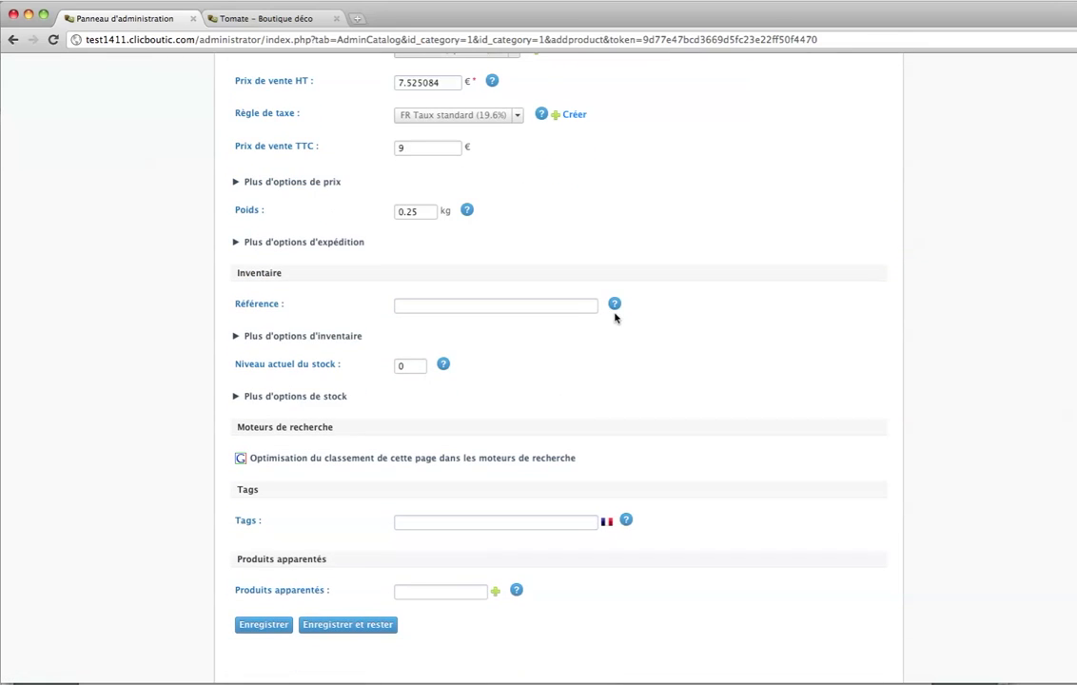
Check the help for Référence, look through the additional inventory options such as EAN13/JAN and Lieu de stockage, and collapse them
mouse_move(615, 306)
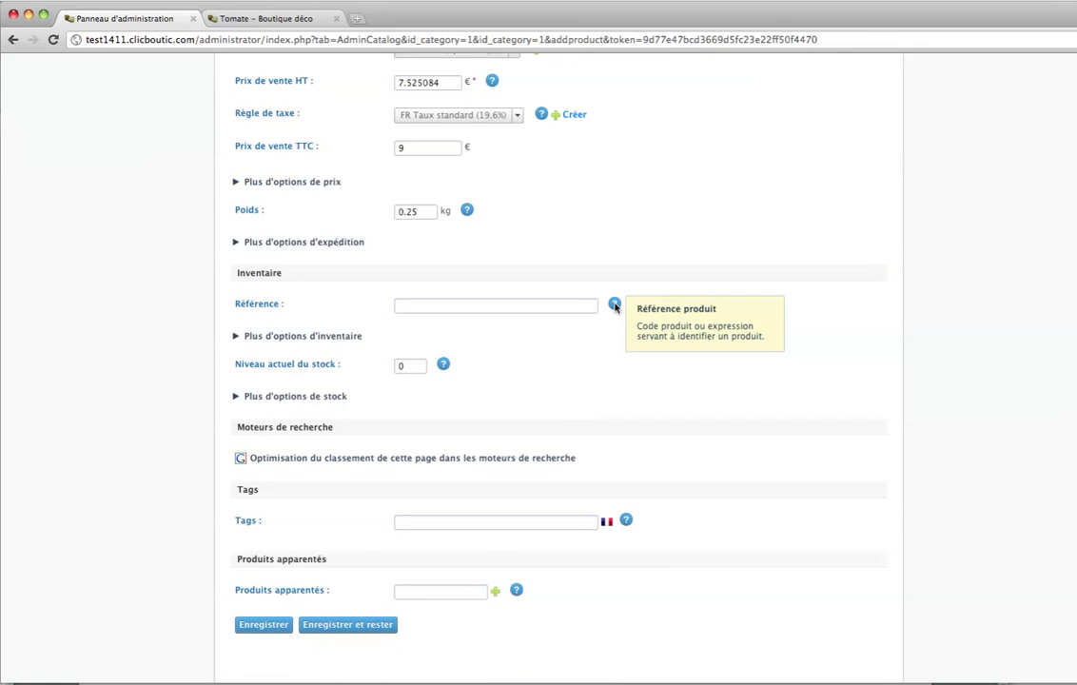
click(407, 306)
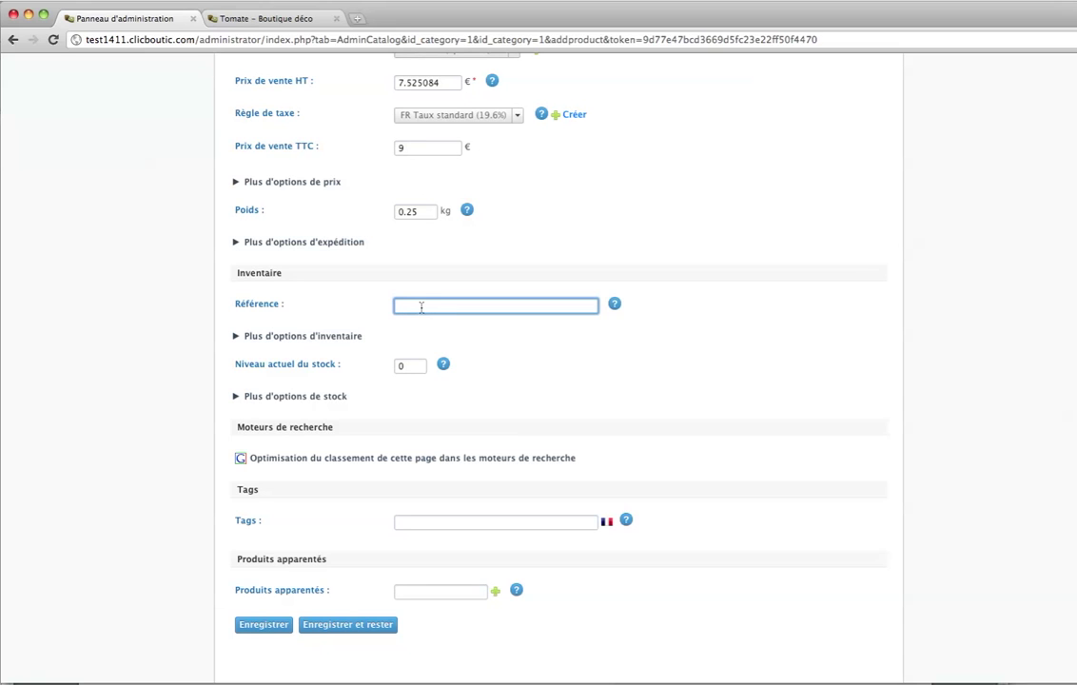
click(343, 340)
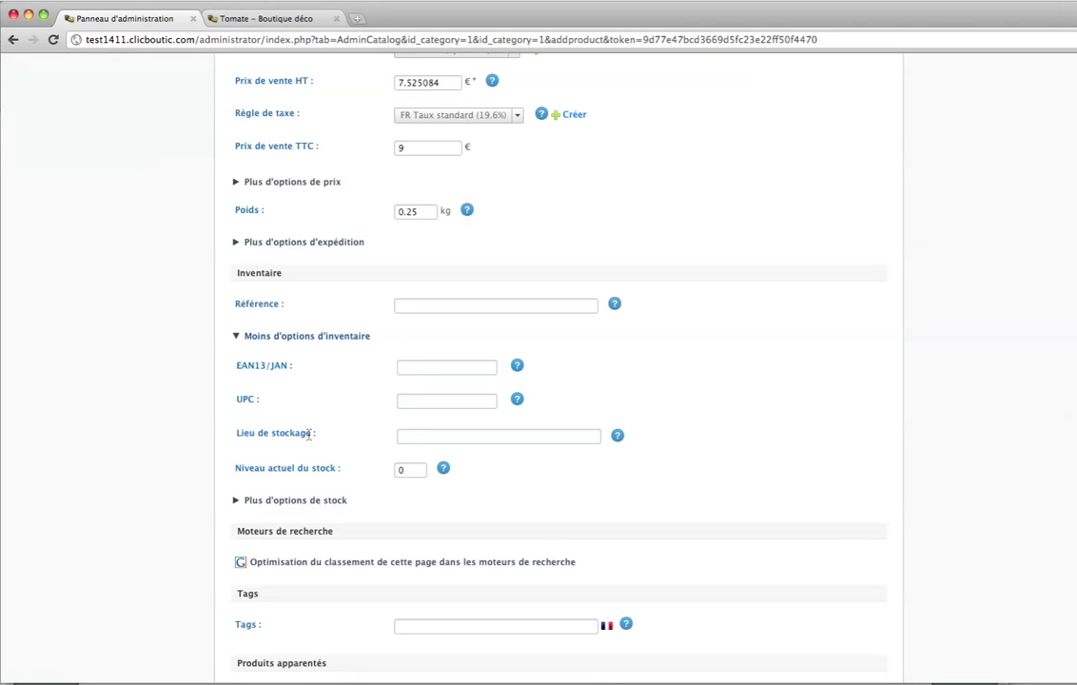
drag(294, 365, 235, 366)
click(370, 339)
Set the product's Niveau actuel du stock to 10
click(419, 366)
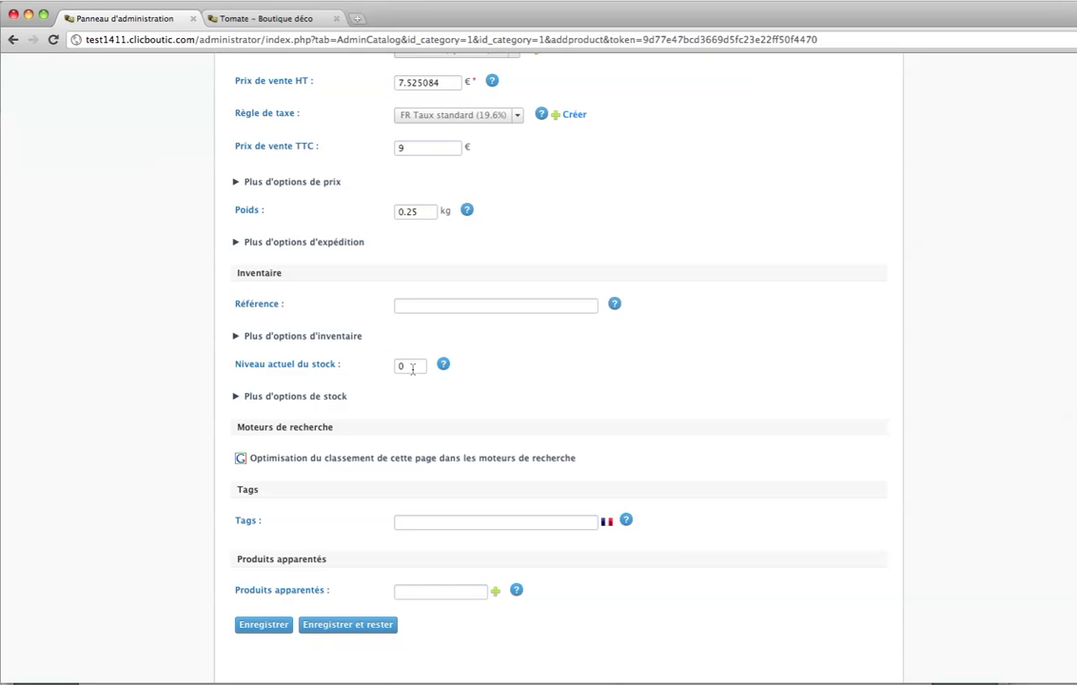
key(BackSpace)
text(10)
click(597, 384)
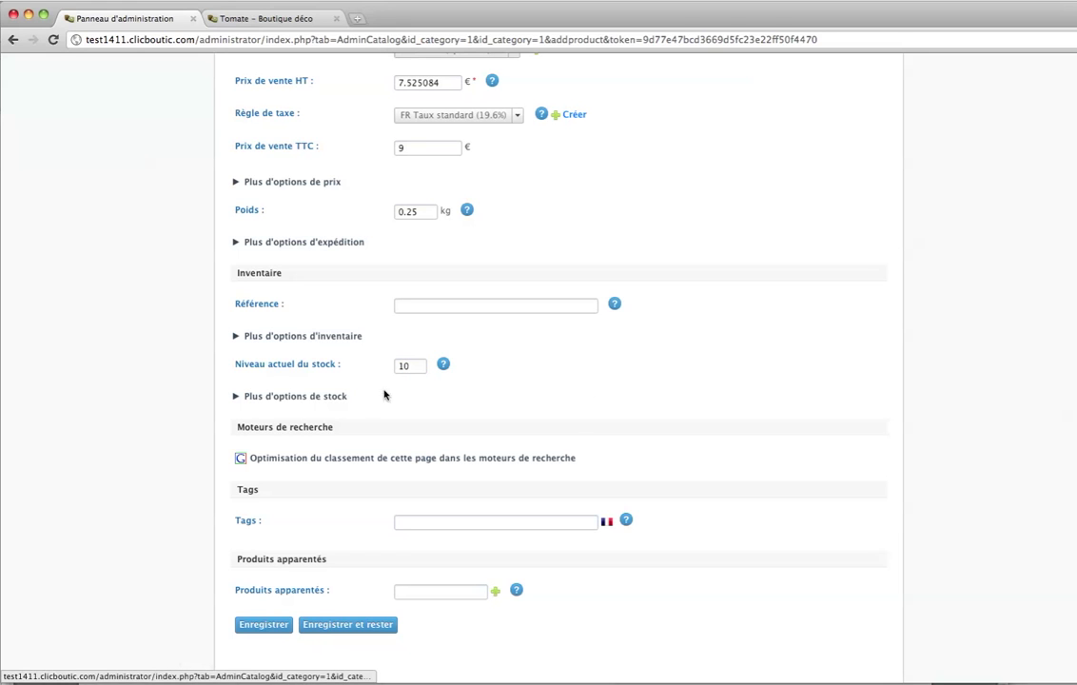
Look through the search engine optimisation fields, checking the help for Titre de la page and Meta mots clés, and collapse them
scroll(409, 396, down, 3)
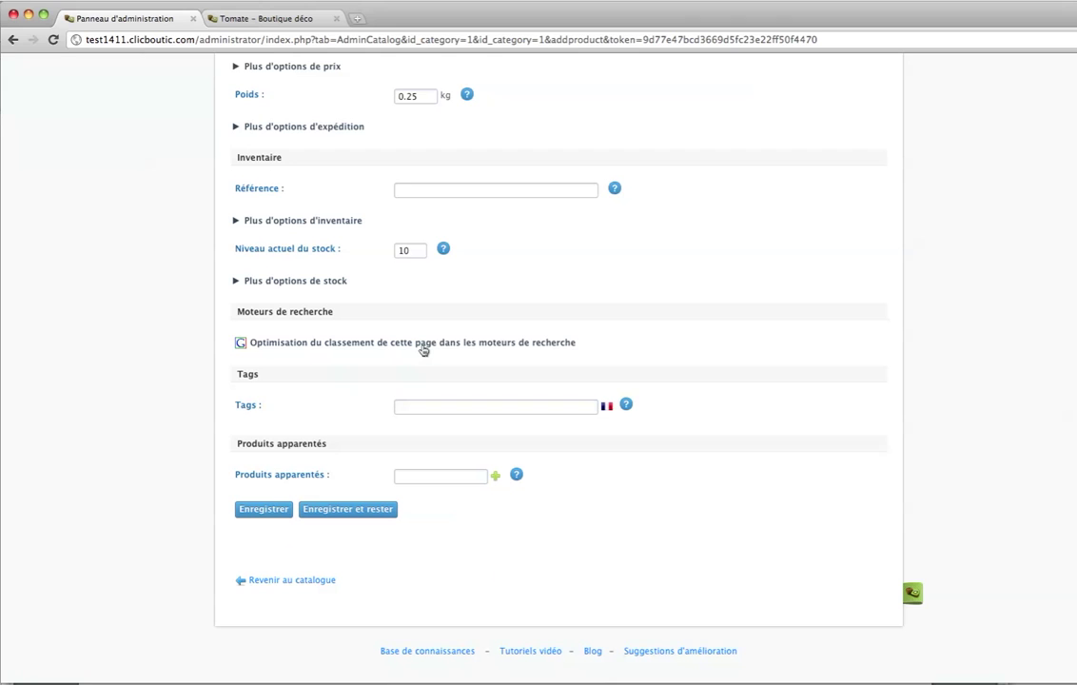
click(423, 345)
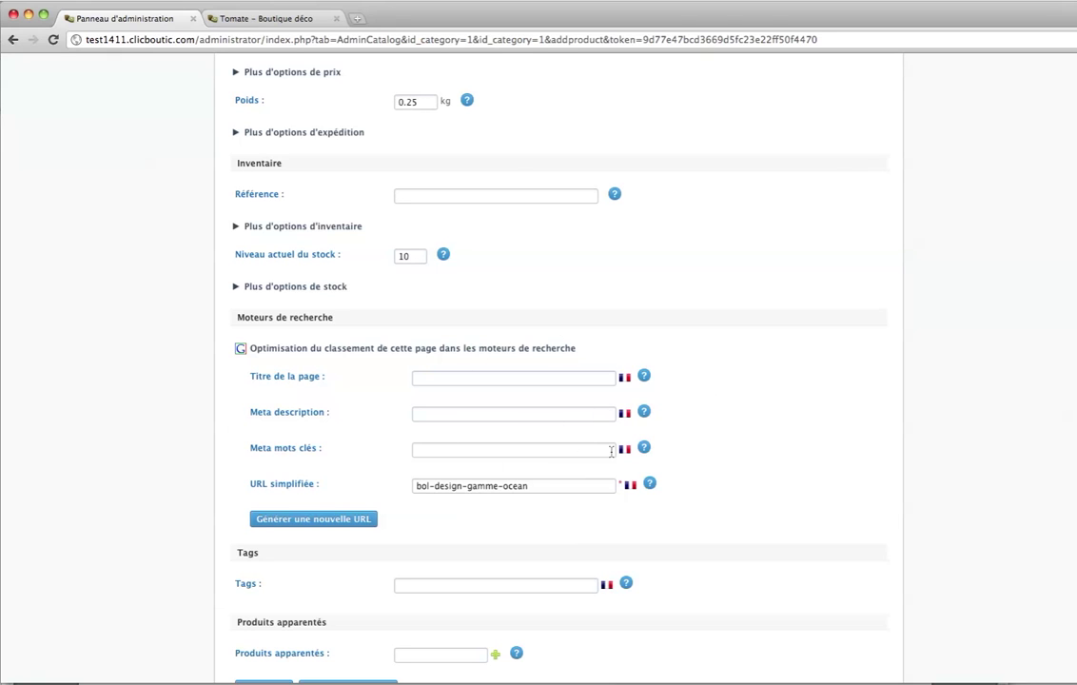
mouse_move(645, 377)
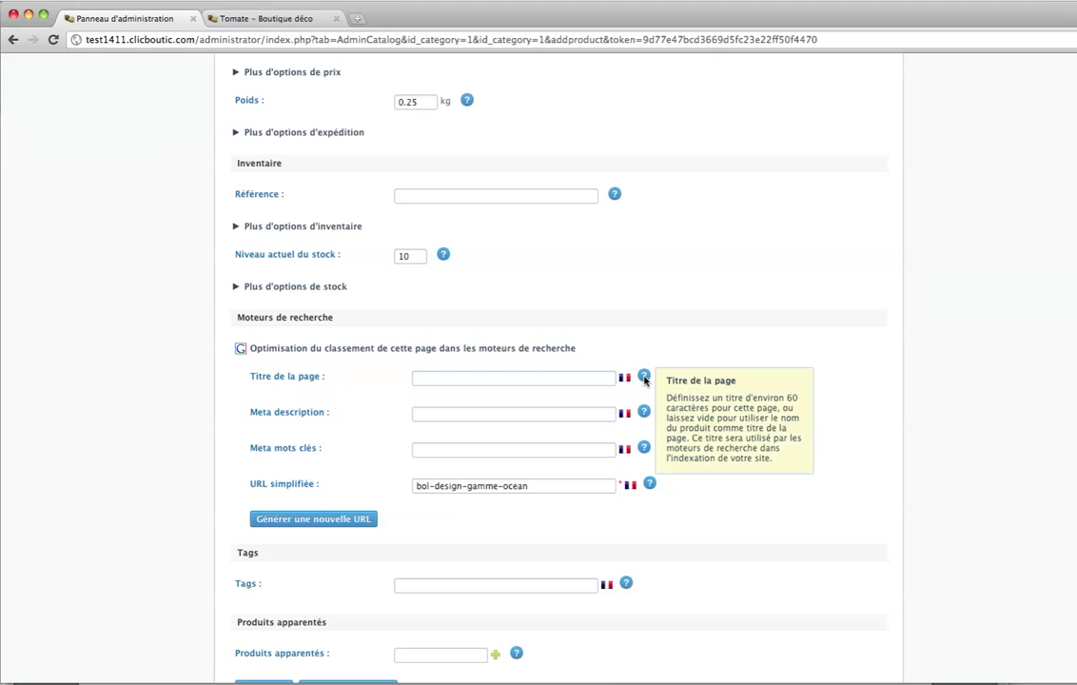
mouse_move(645, 449)
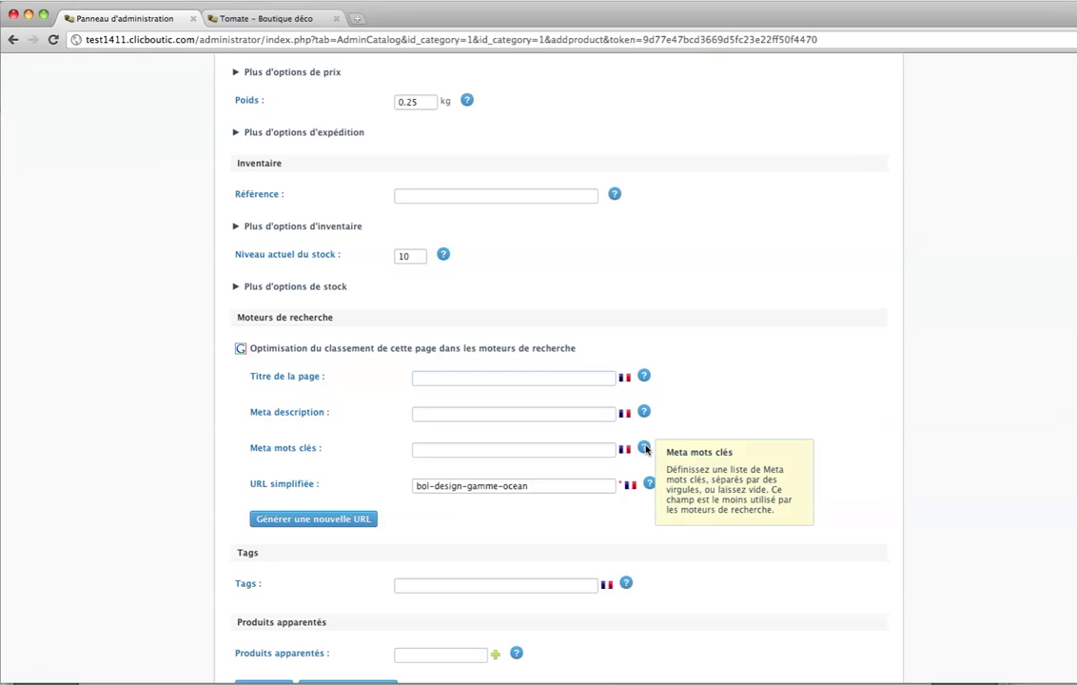
click(483, 354)
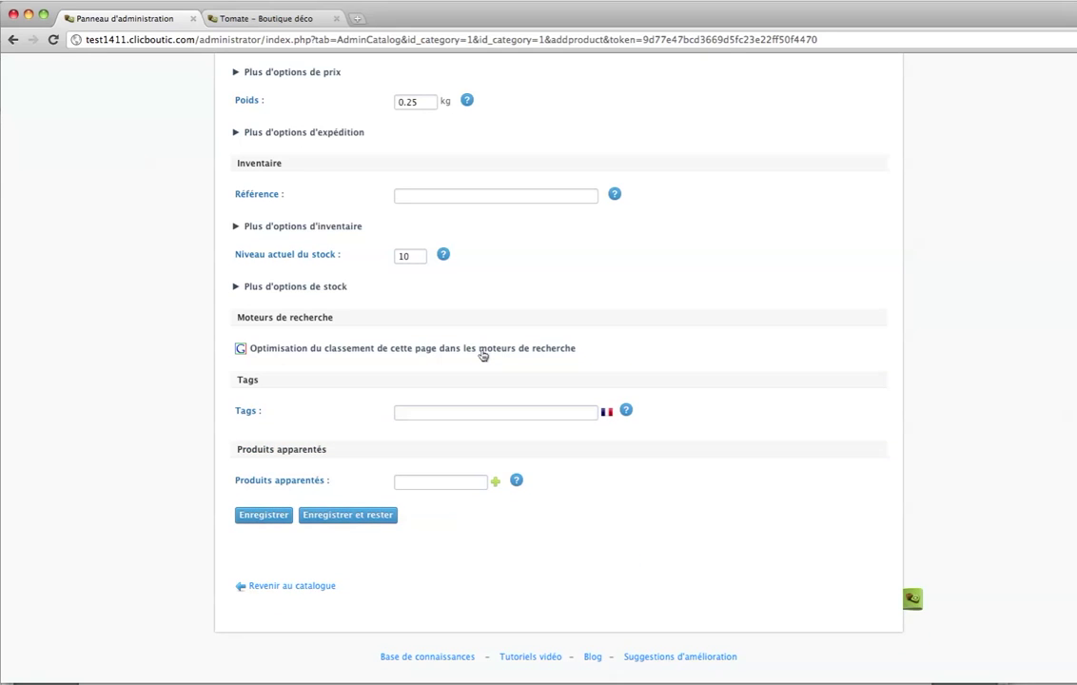
click(483, 354)
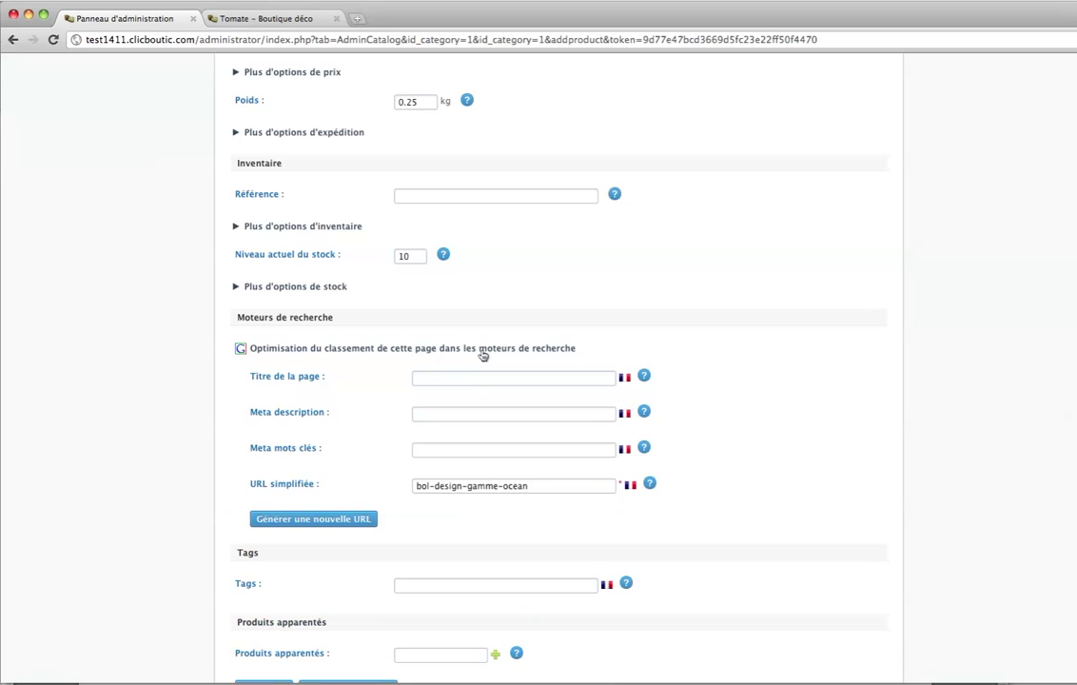
click(484, 354)
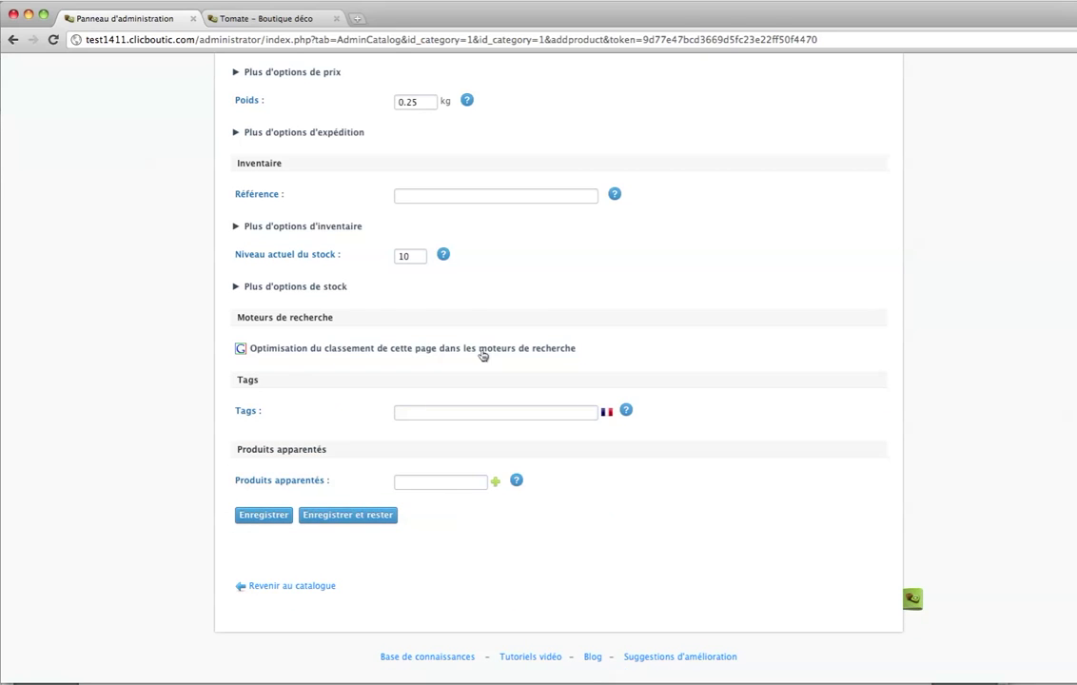
Check the help for product tags and add the tag "design" to the product
scroll(567, 384, down, 1)
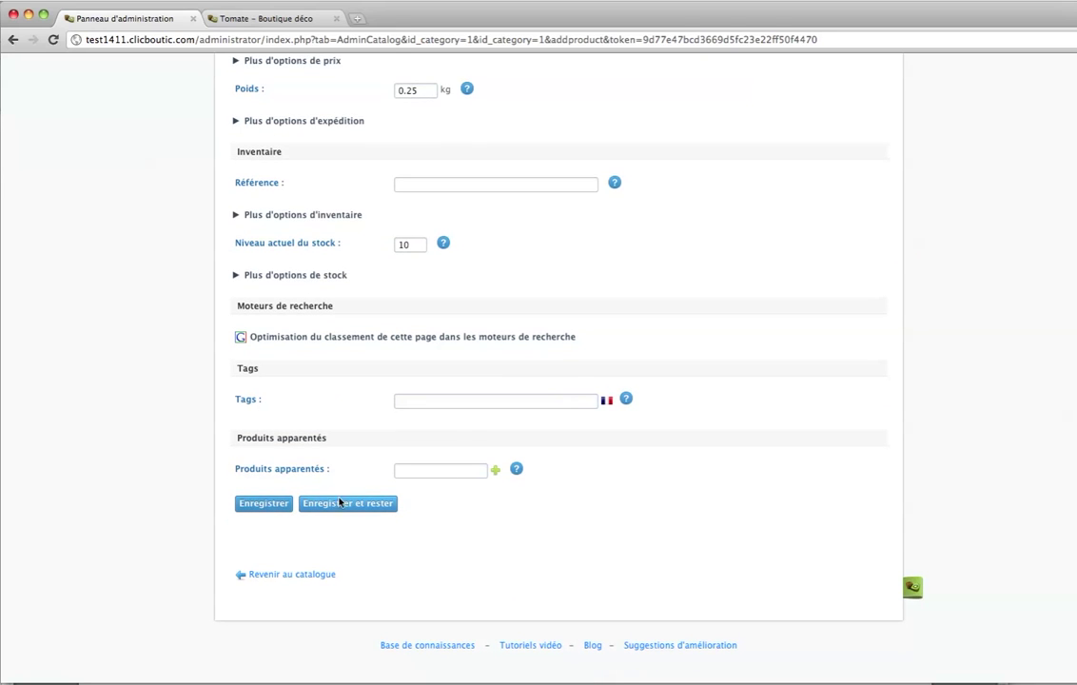
triple_click(244, 400)
drag(234, 469, 343, 471)
click(343, 472)
mouse_move(631, 401)
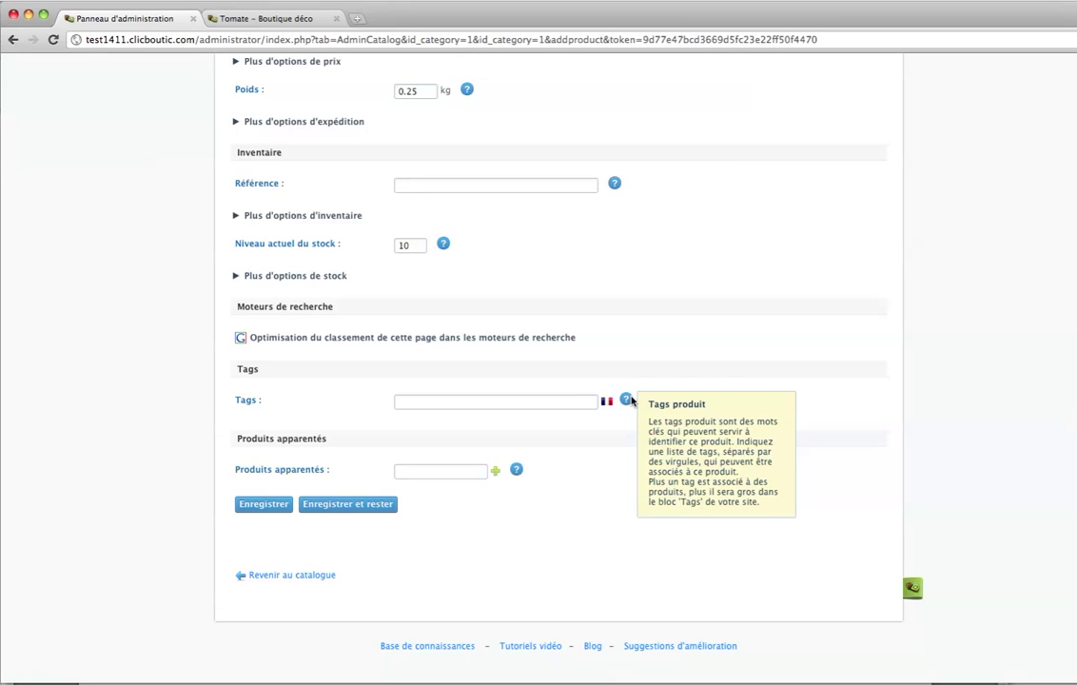
click(570, 401)
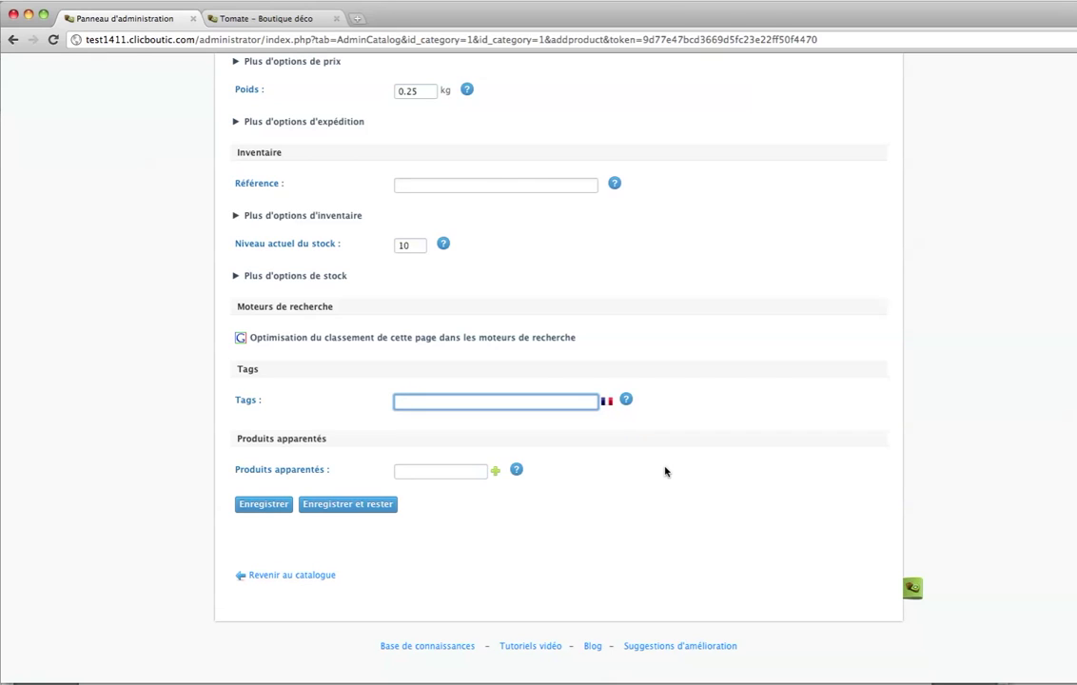
text(design)
click(669, 428)
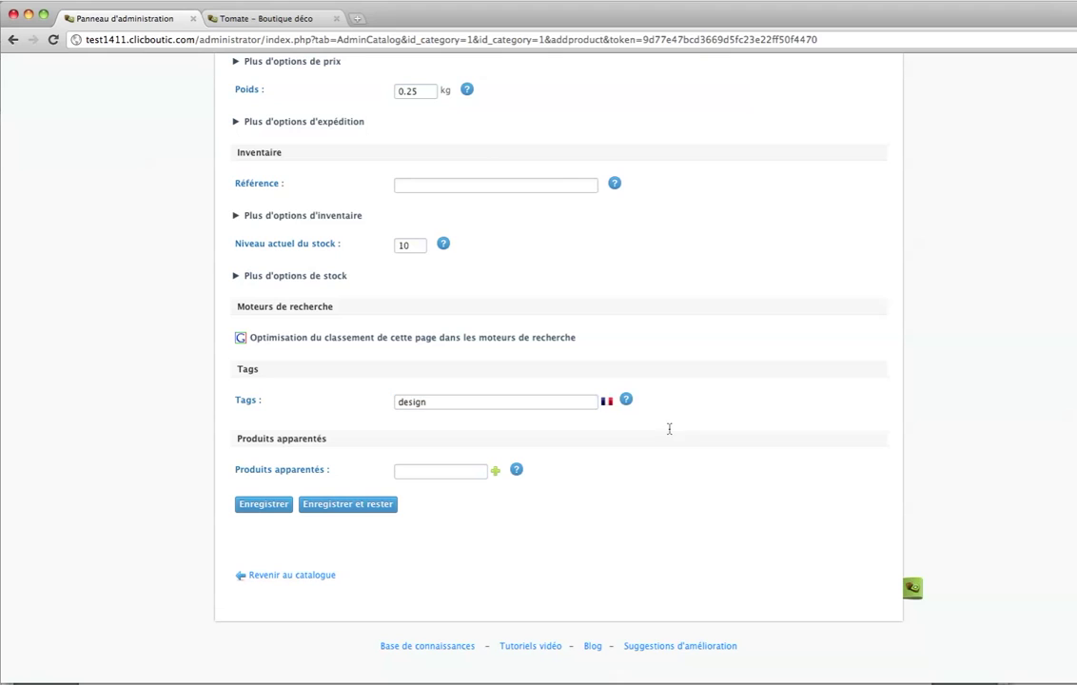
click(543, 403)
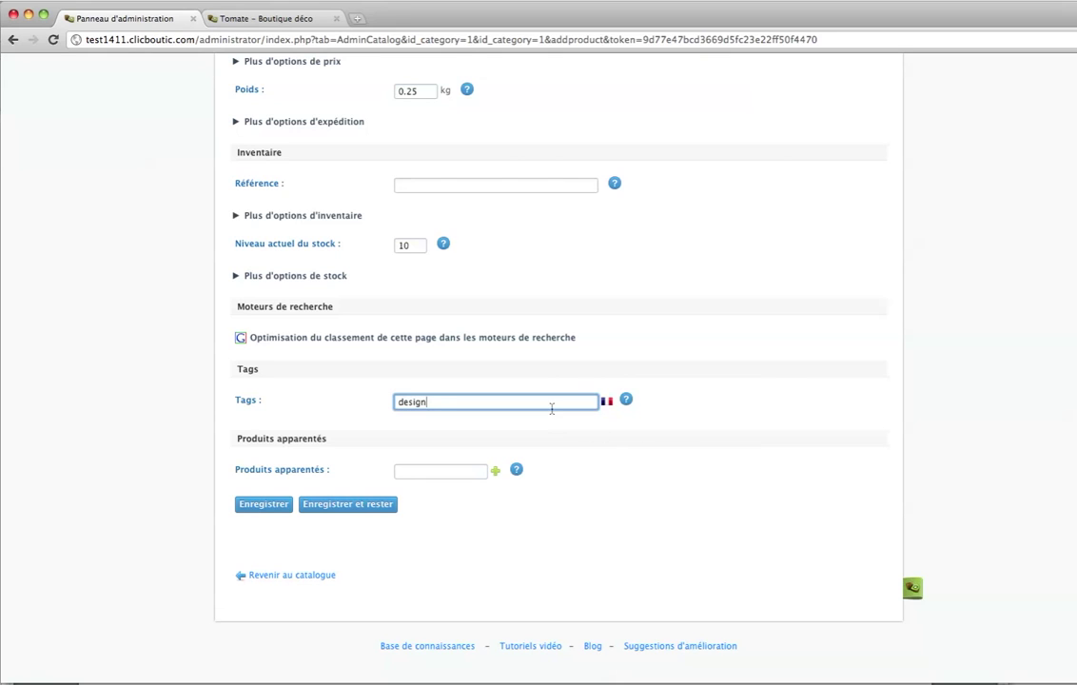
click(671, 431)
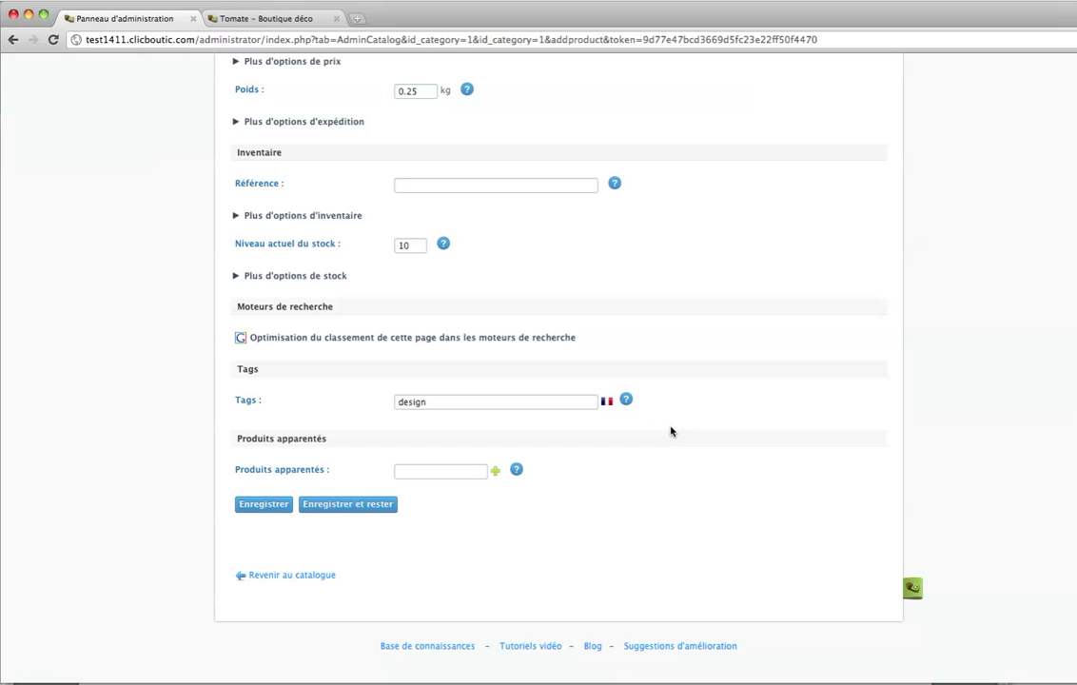
Look over the product form from name to categories, try the Produits apparentés lookup with "o", and clear that field again
scroll(670, 431, down, 2)
click(478, 437)
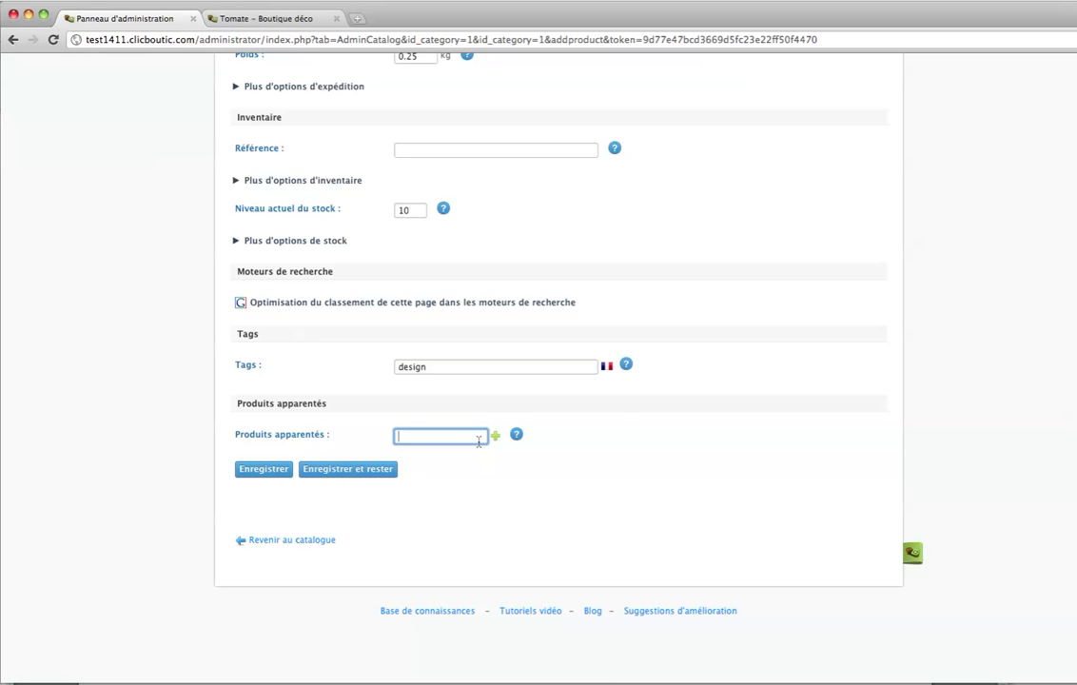
scroll(652, 402, up, 15)
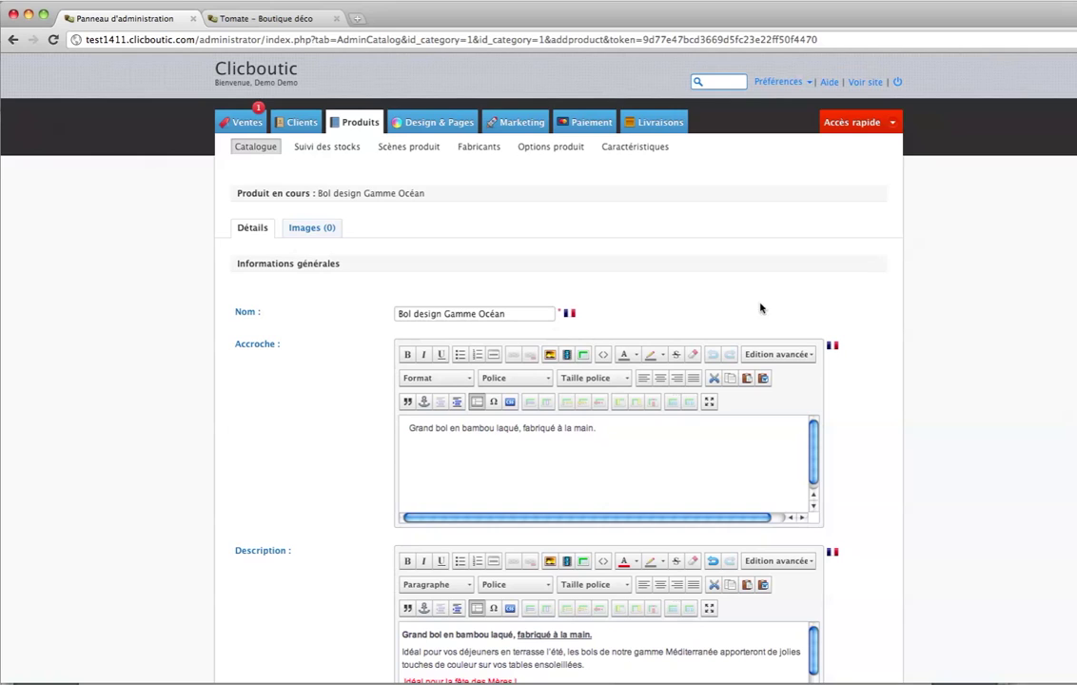
scroll(900, 313, down, 10)
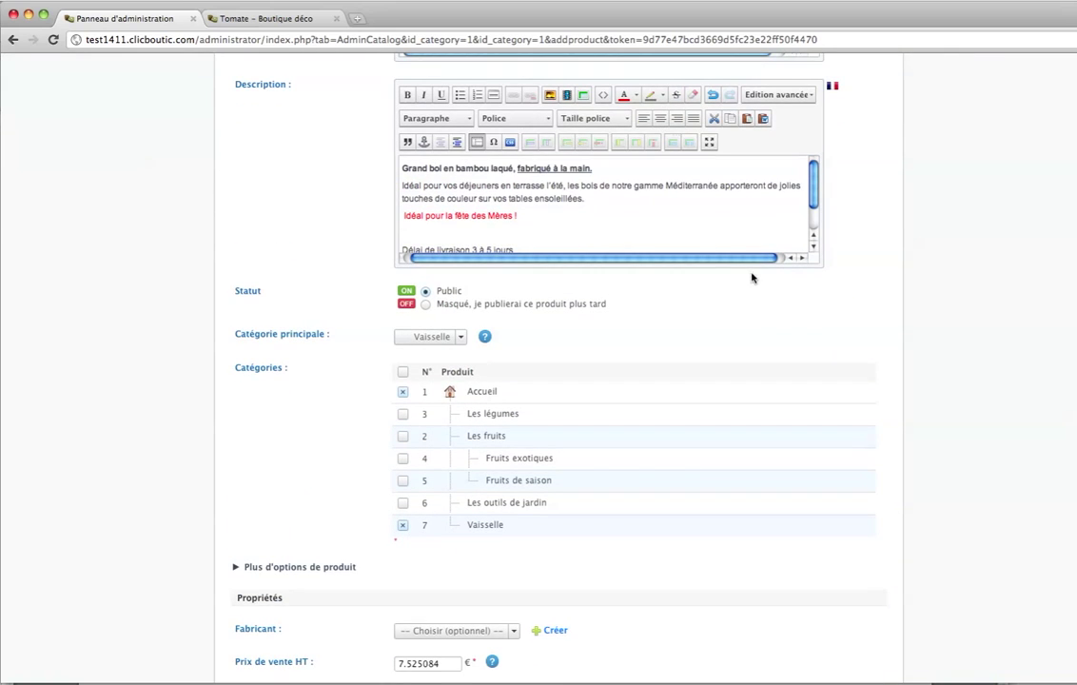
drag(752, 260, 707, 260)
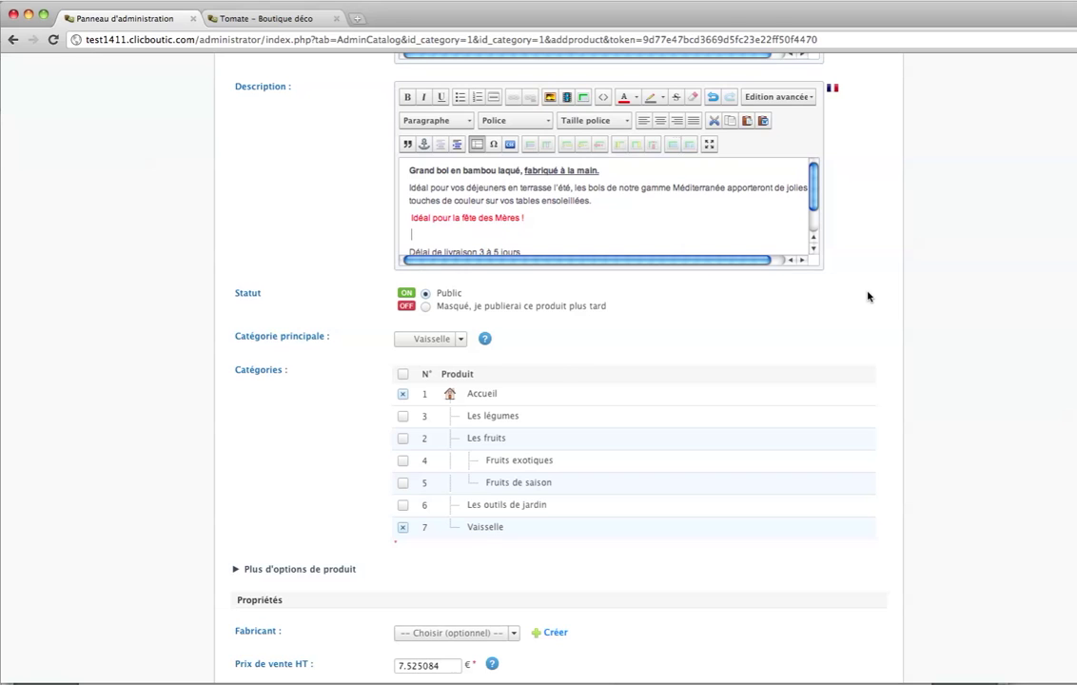
scroll(868, 297, down, 15)
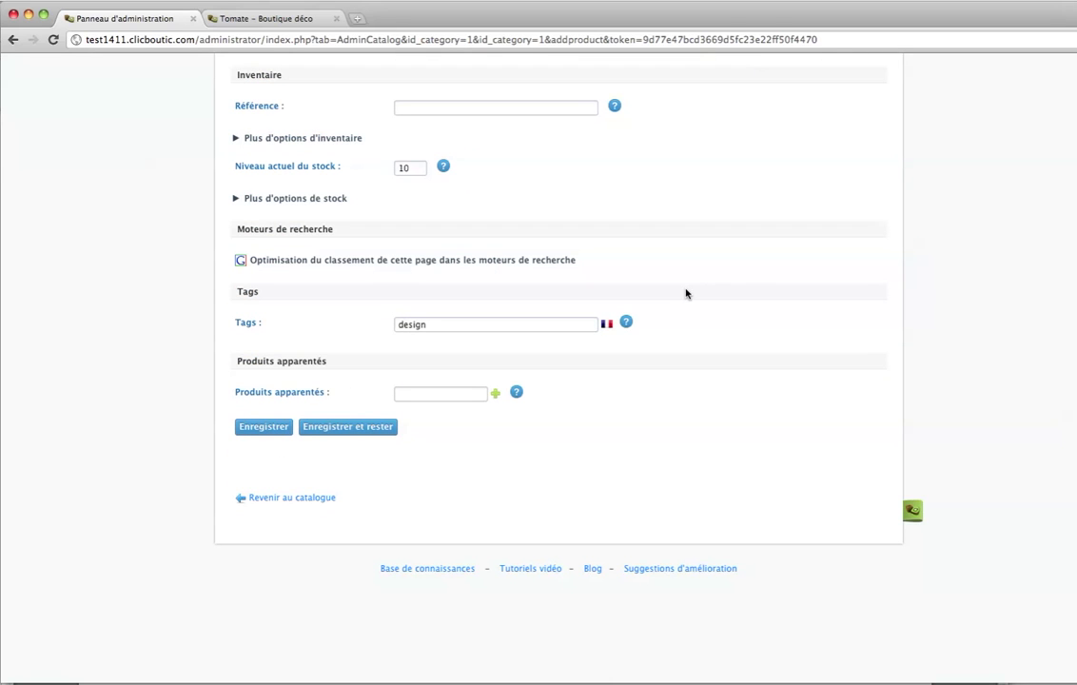
click(450, 399)
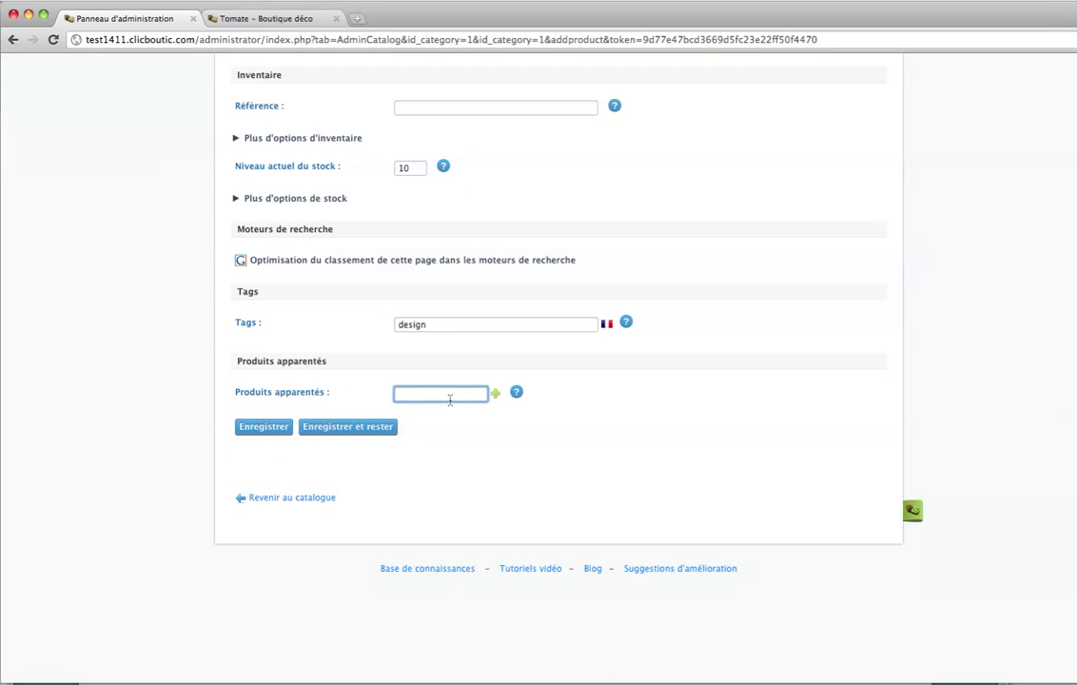
text(o)
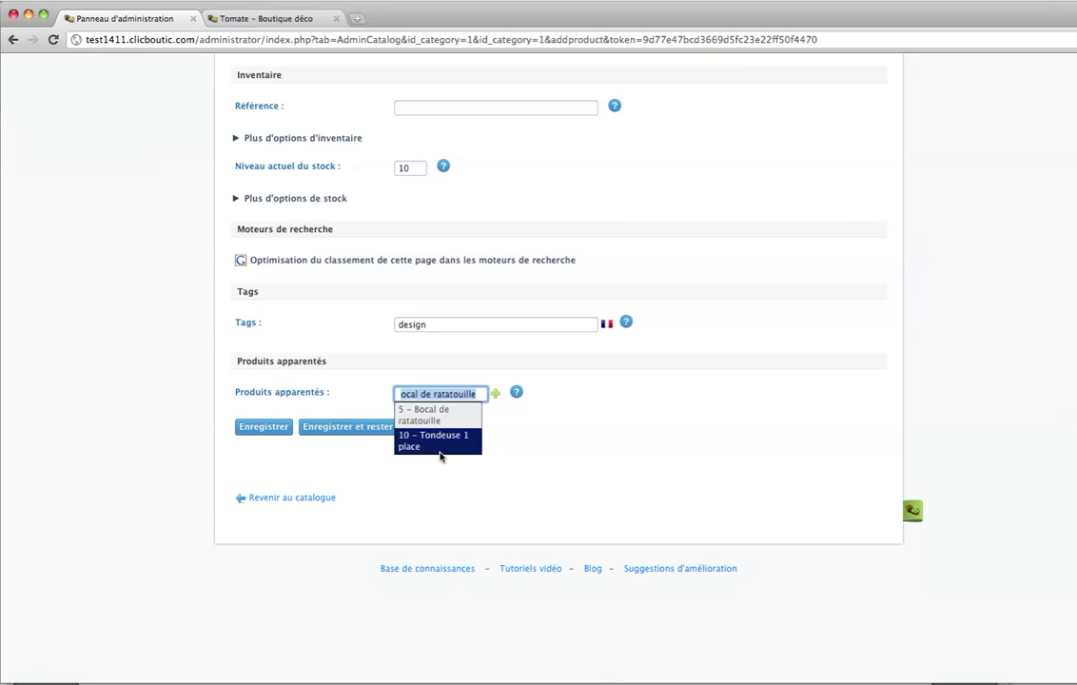
key(BackSpace)
key(BackSpace)
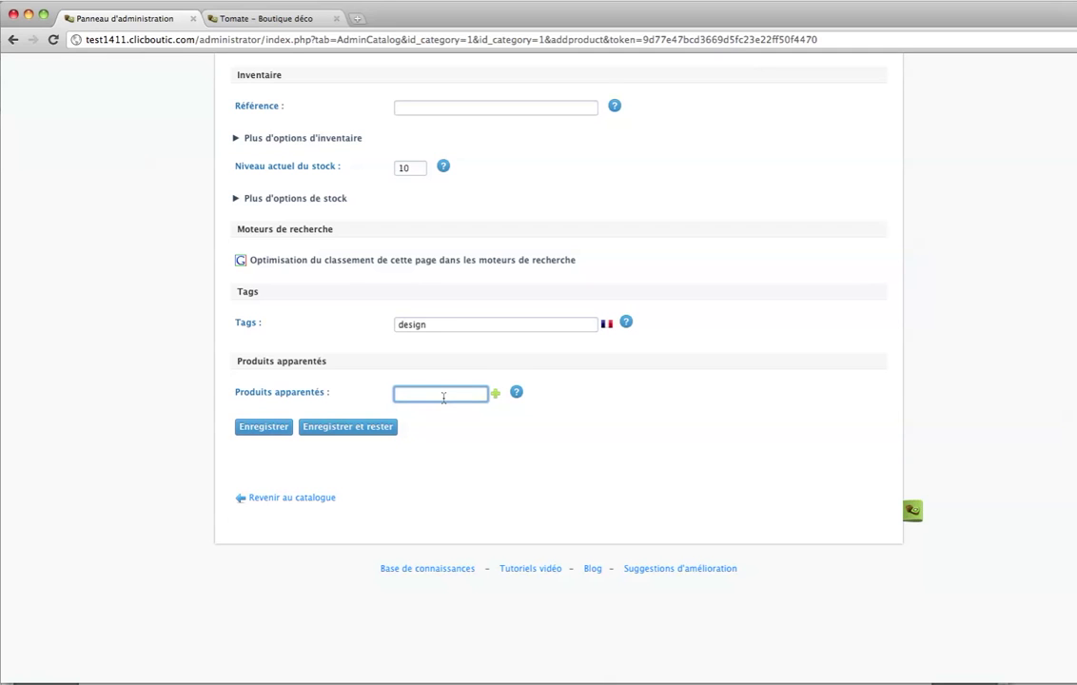
click(431, 438)
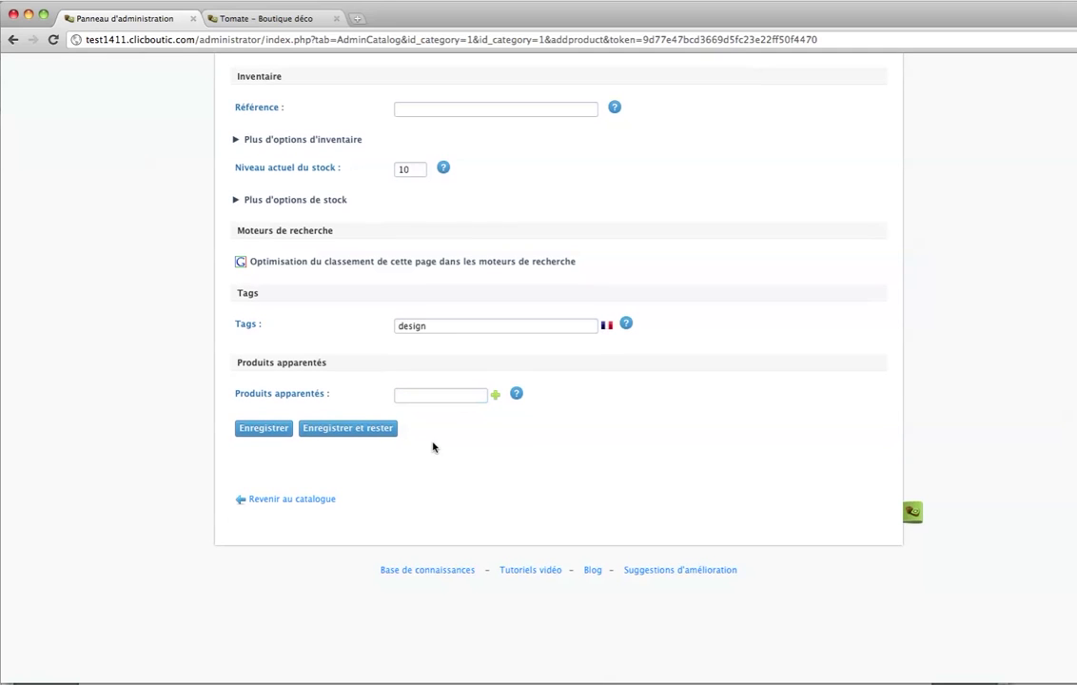
Save the new product and stay on its page
click(354, 436)
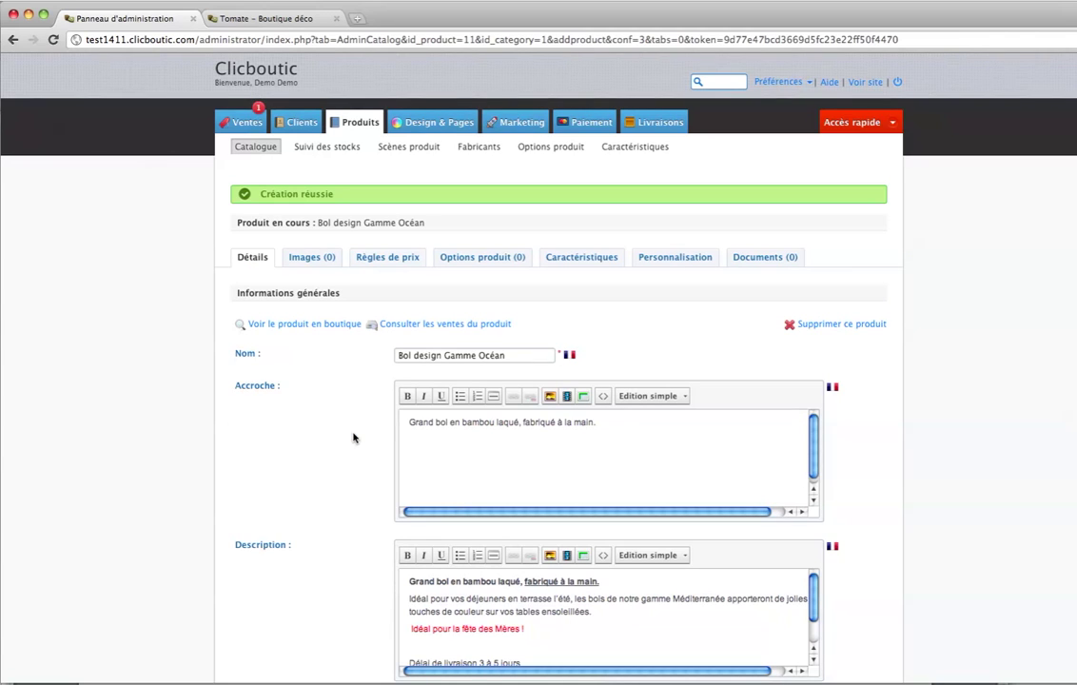
drag(334, 207, 238, 195)
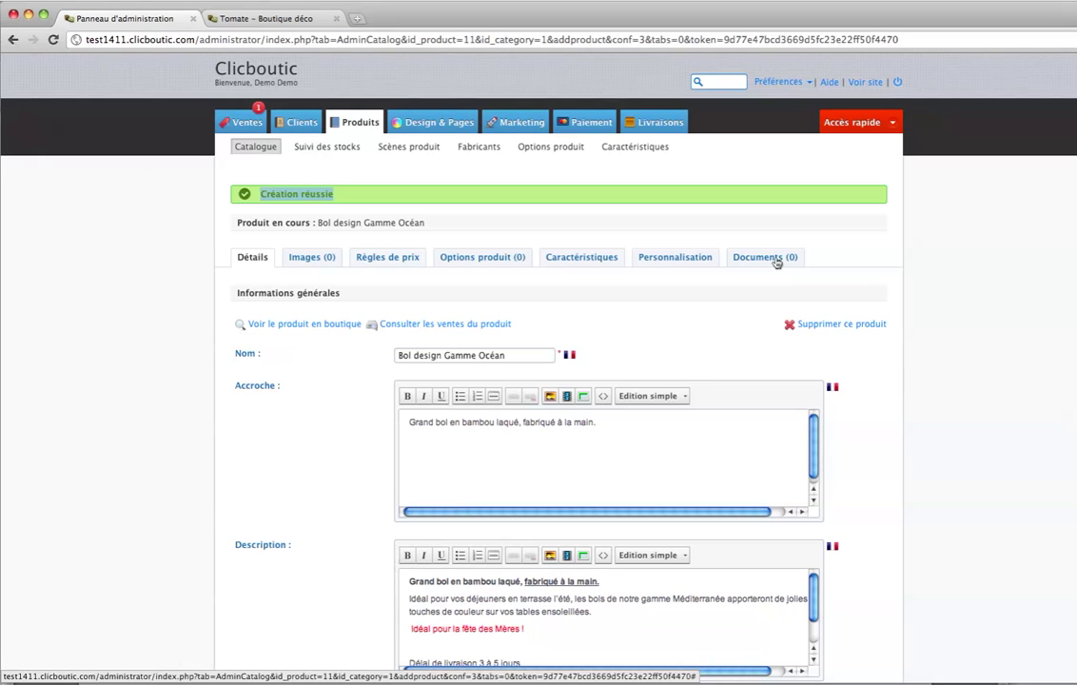
Add produit1.jpeg from the presentation folder as the product's image and save, staying on the product
click(314, 258)
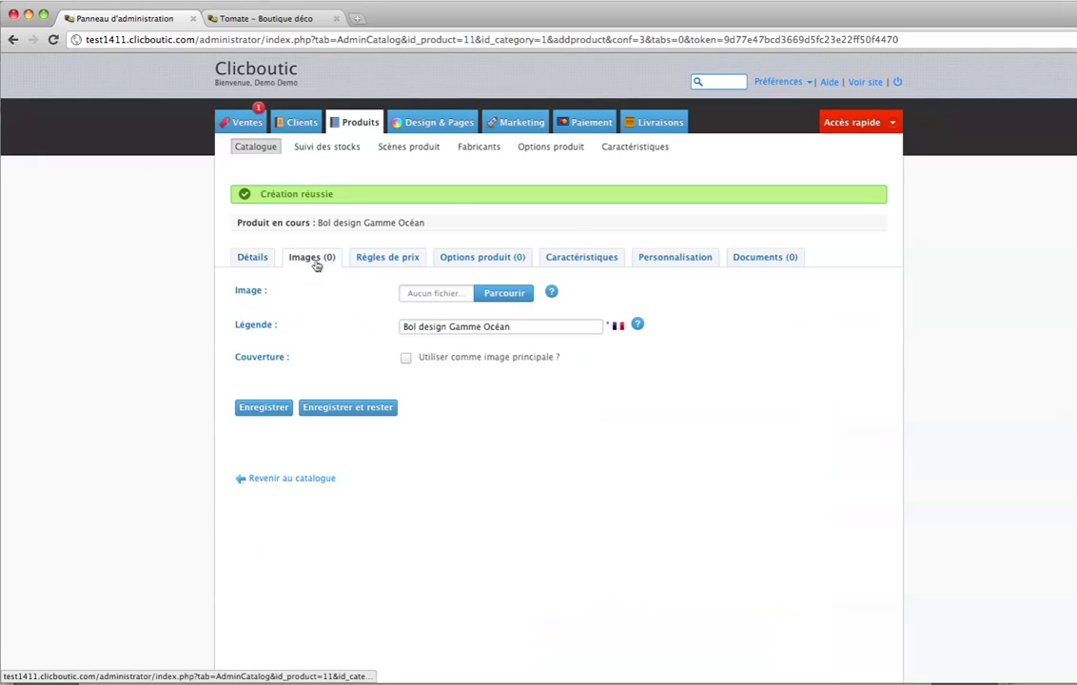
click(512, 296)
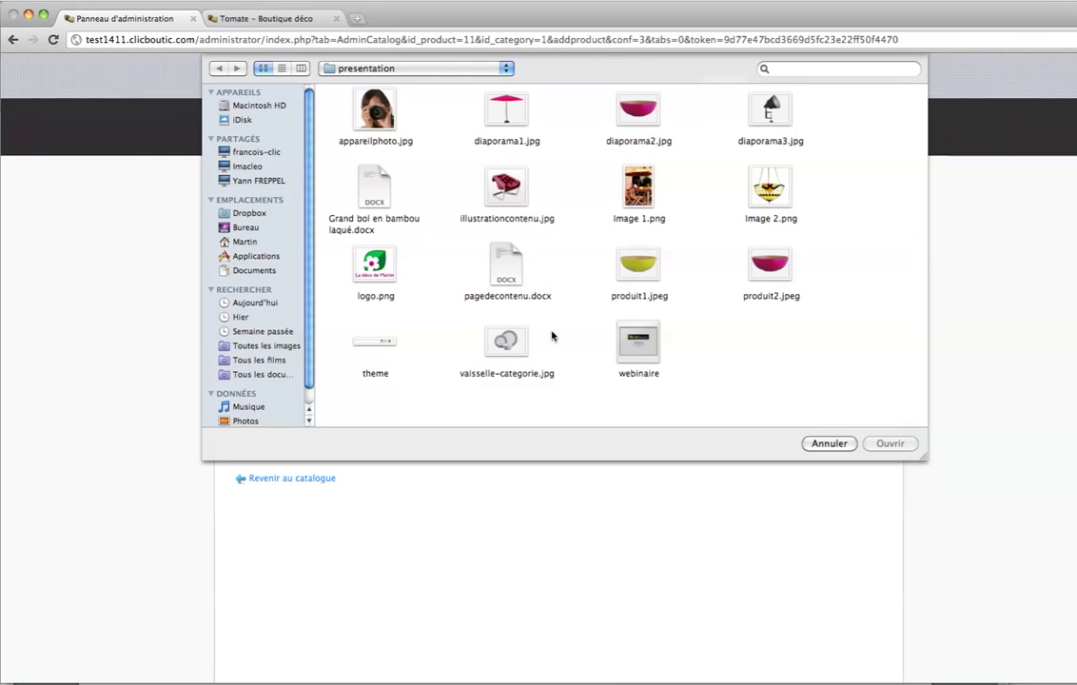
click(652, 279)
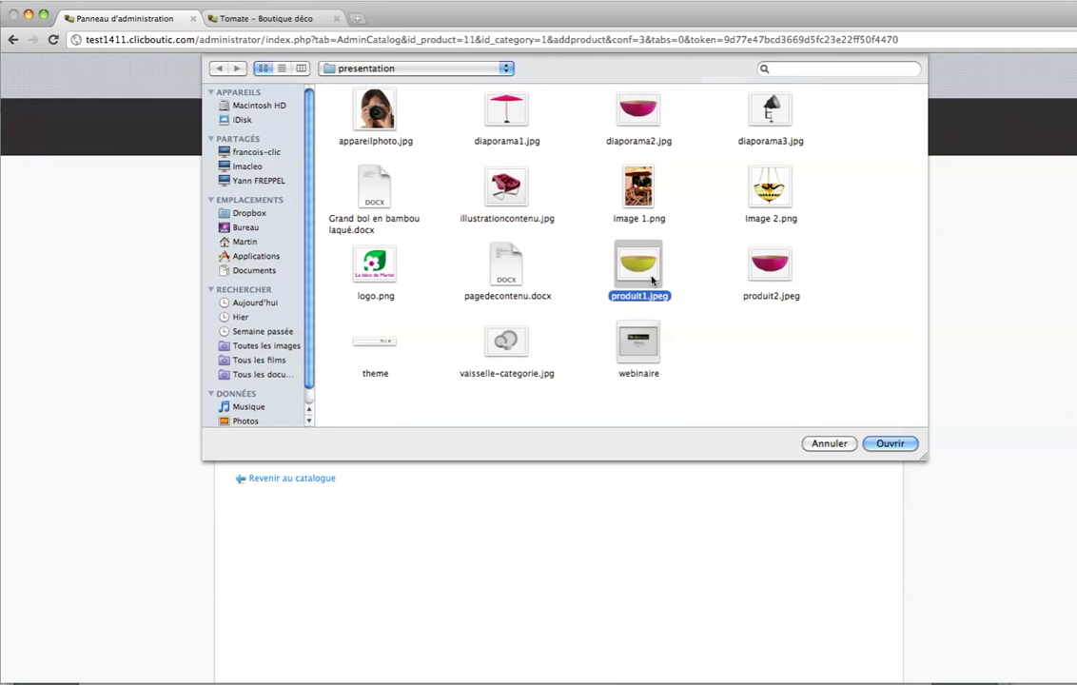
key(Return)
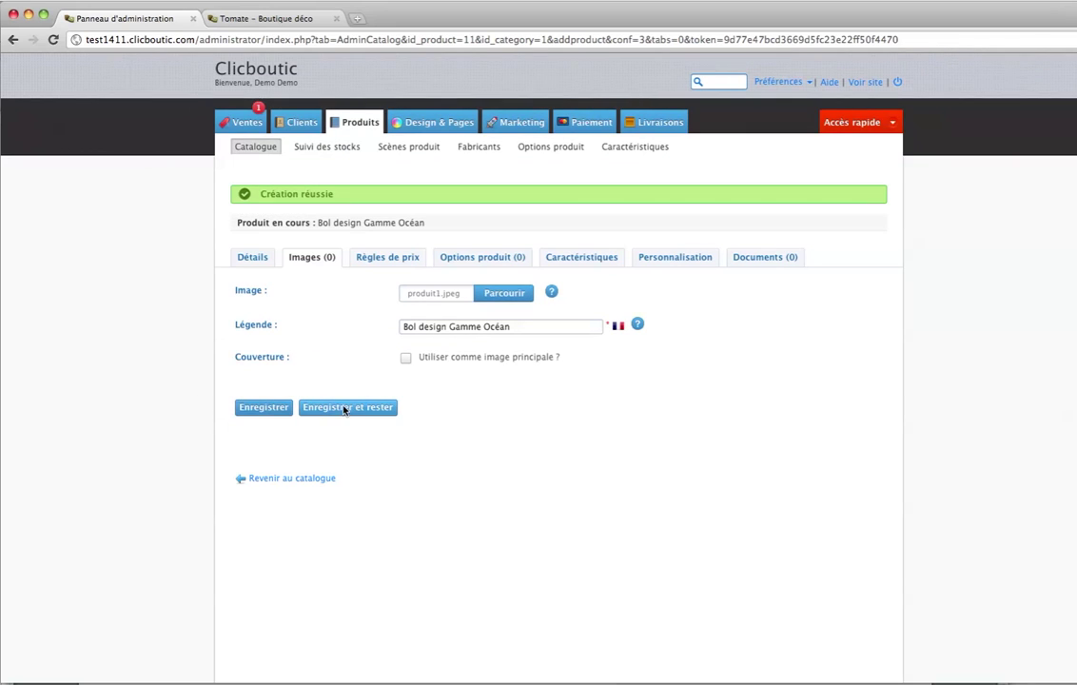
click(312, 409)
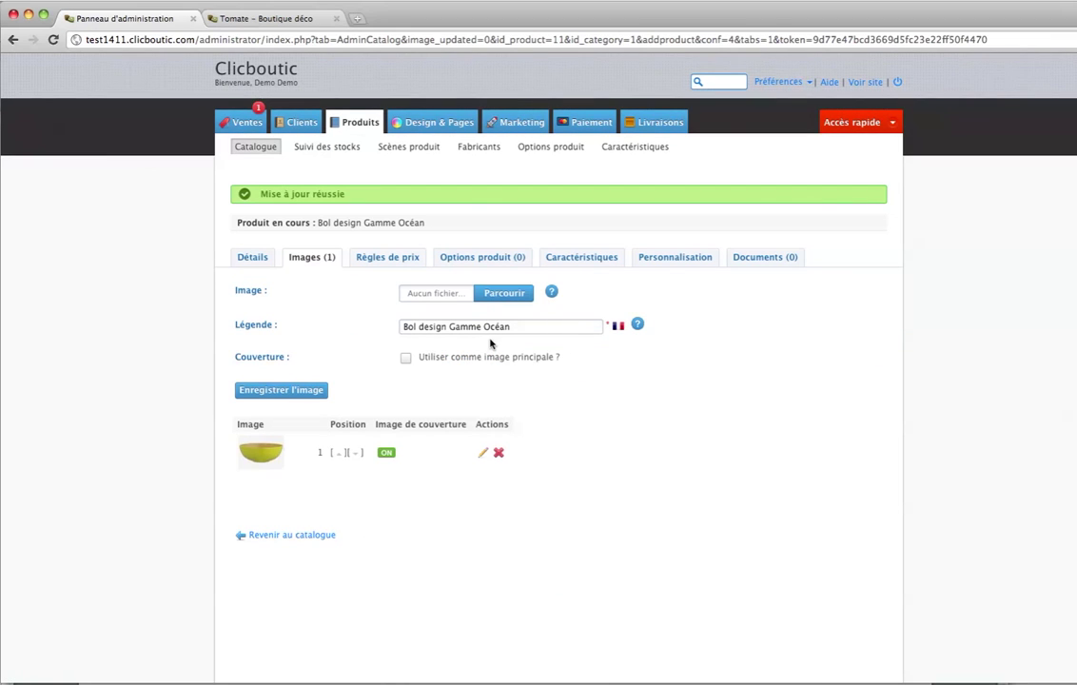
Add produit2.jpeg and Image 1.png from the presentation folder as further product images, saving each one
click(504, 294)
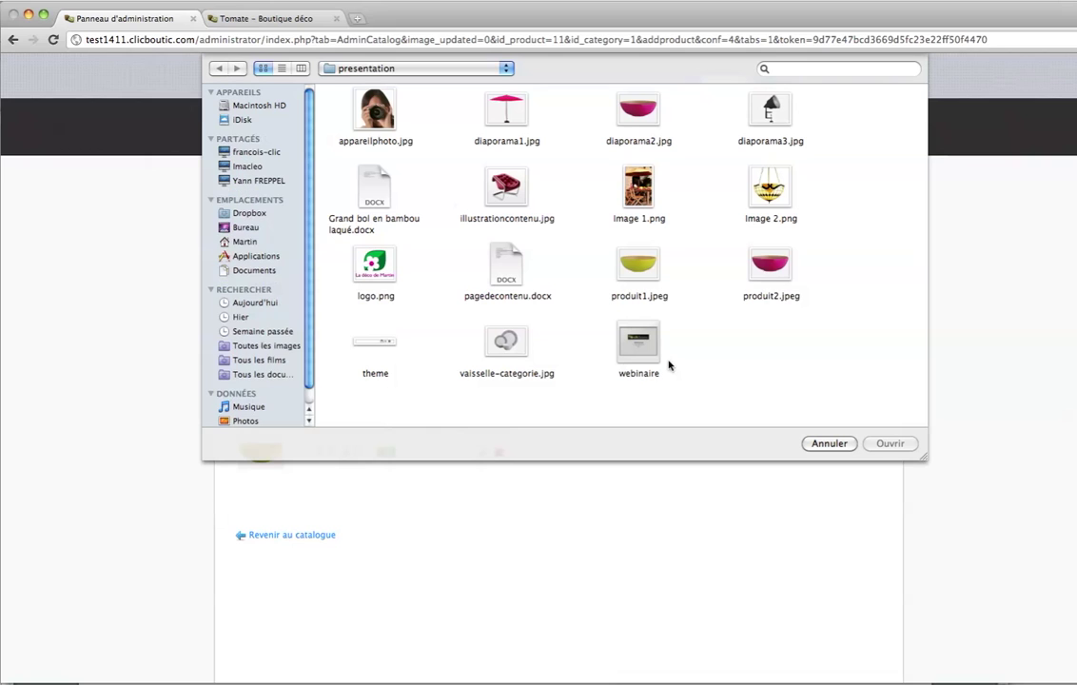
click(779, 275)
double_click(779, 275)
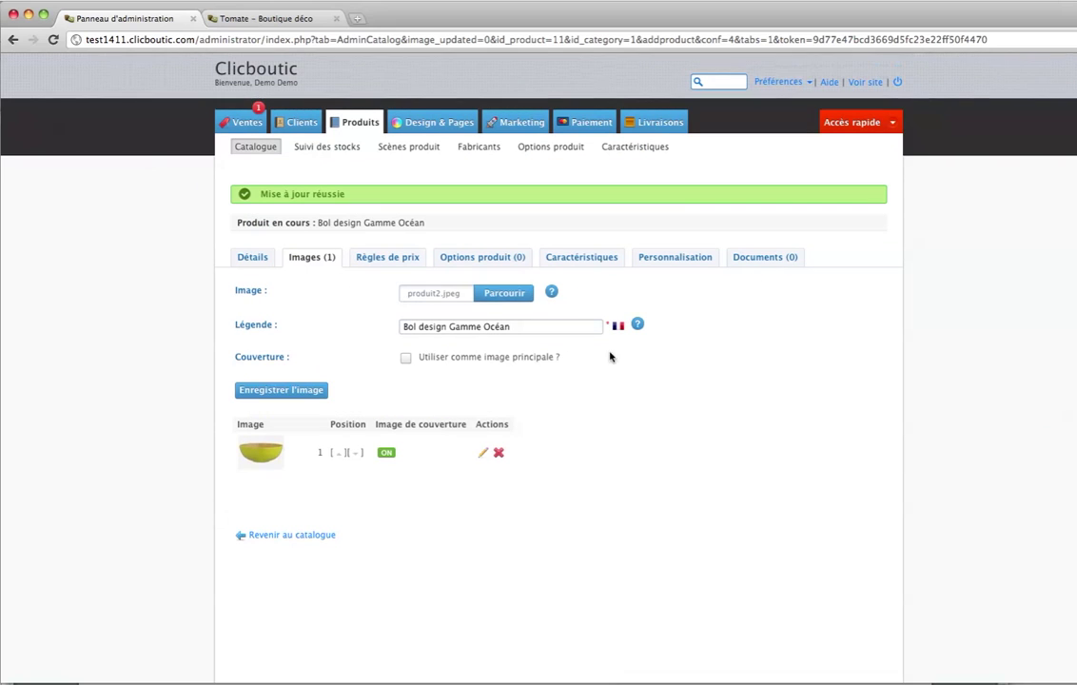
click(283, 391)
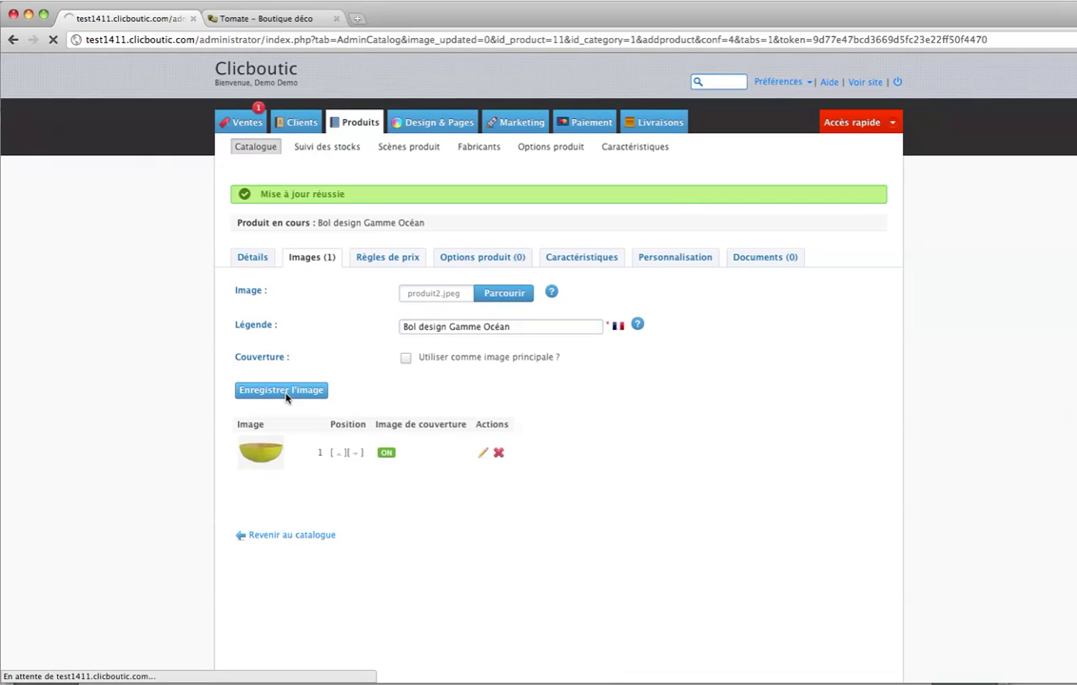
click(506, 296)
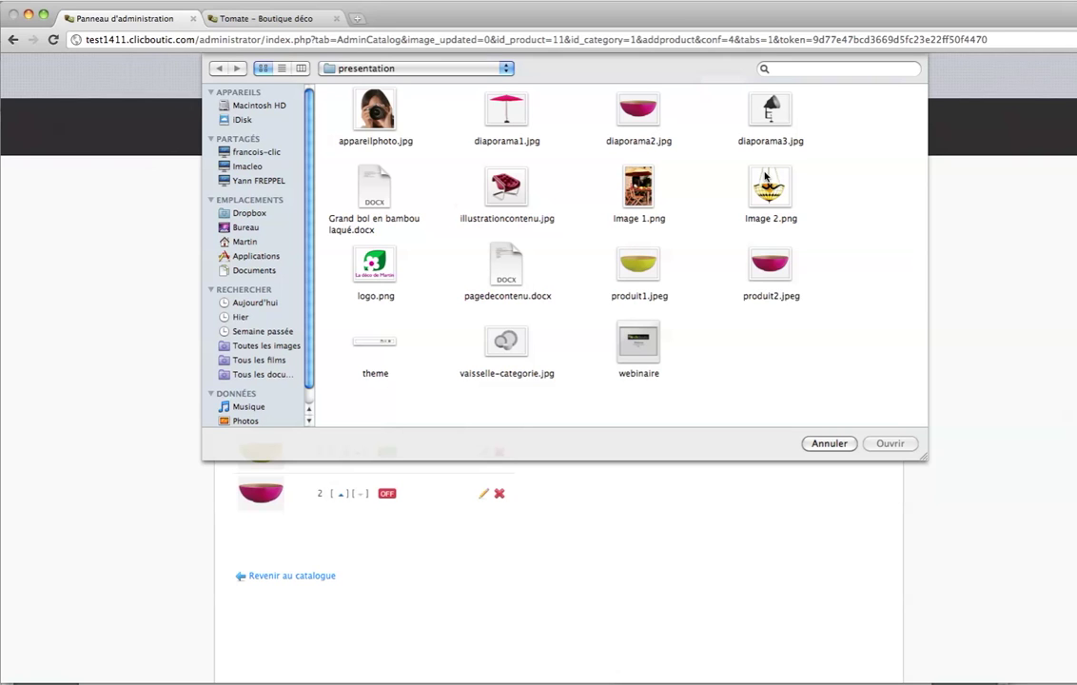
double_click(641, 189)
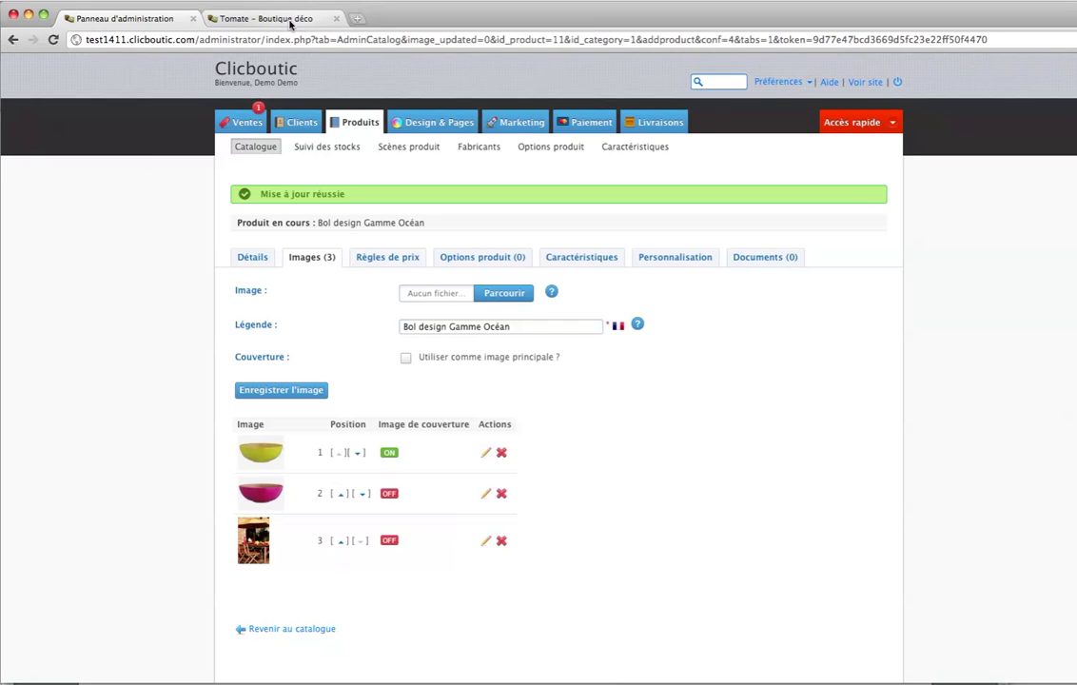
Close the old storefront tab, view the shop site again and open the "Bol design Gamme Océan" product page
click(336, 19)
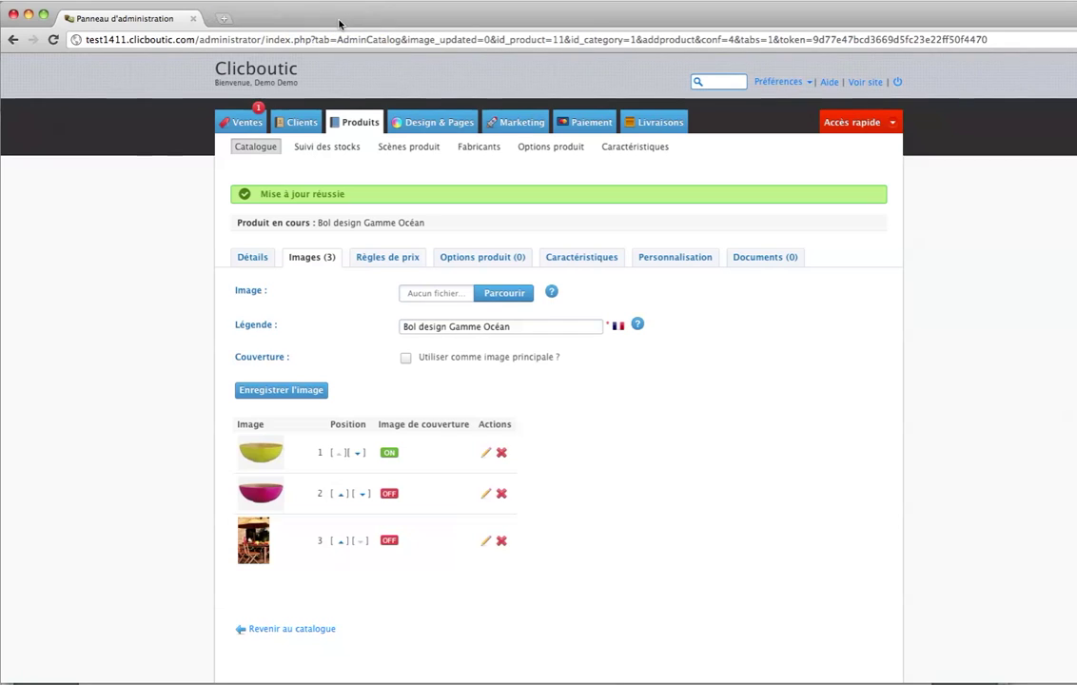
click(869, 84)
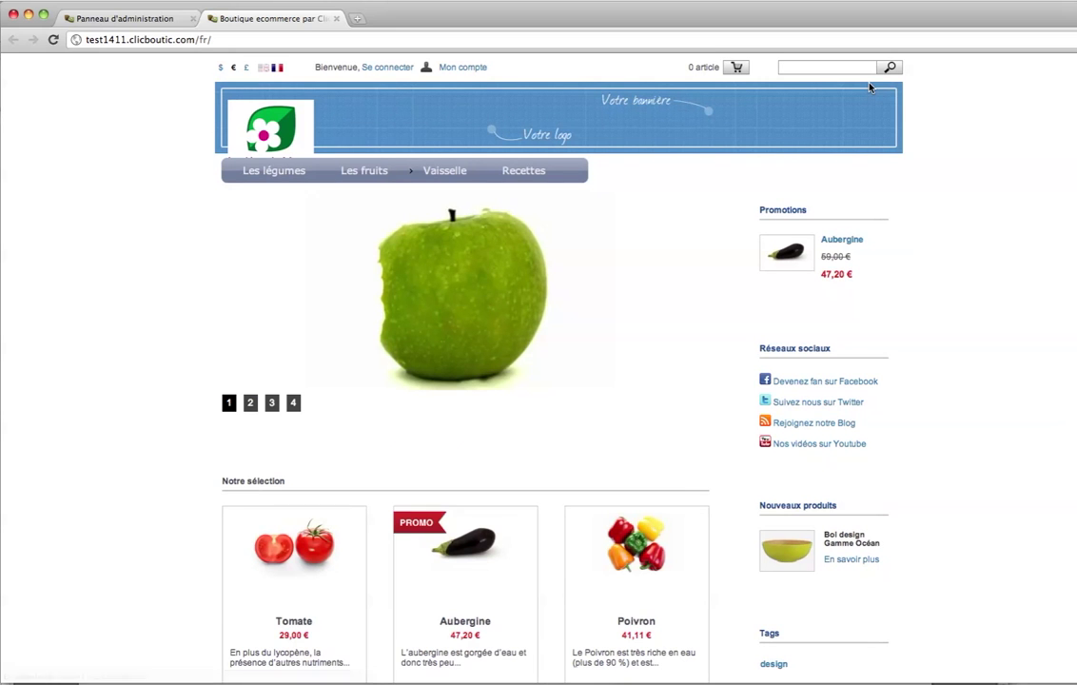
scroll(749, 146, down, 5)
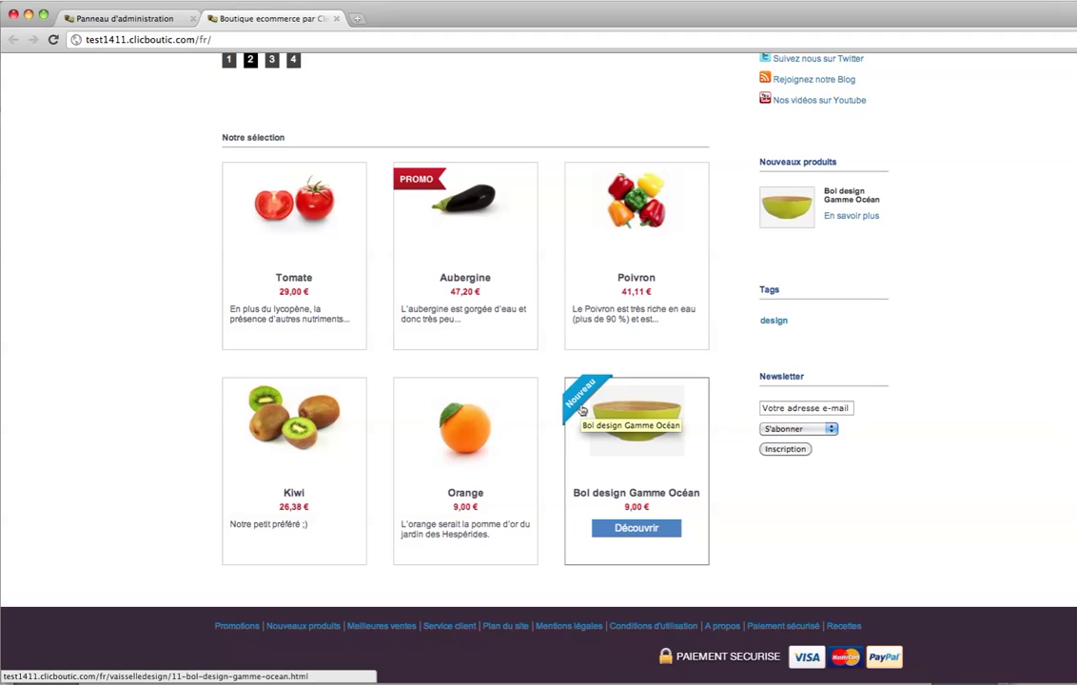
mouse_move(688, 496)
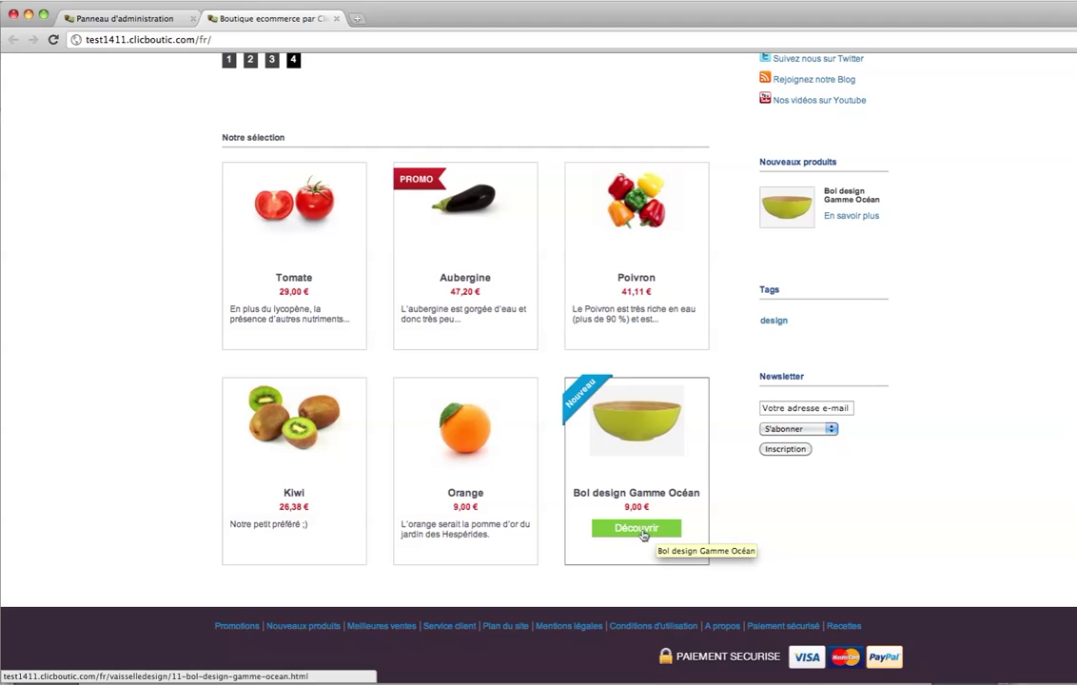
click(657, 530)
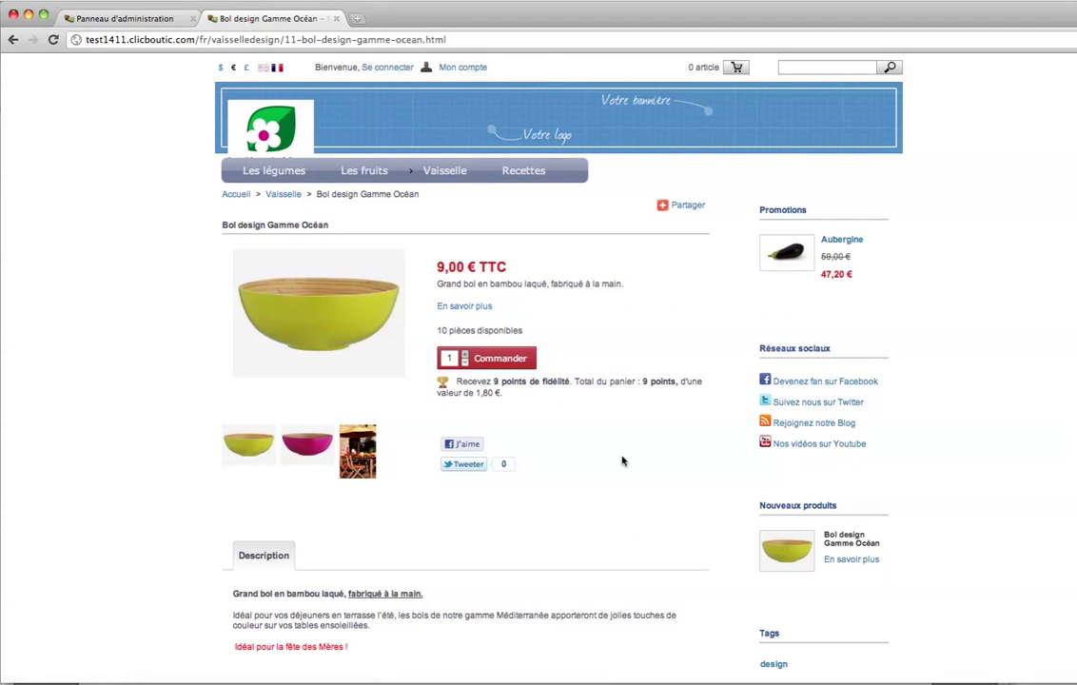
Browse the product's enlarged images from the main photo through to the terrace photo and close the viewer
click(383, 338)
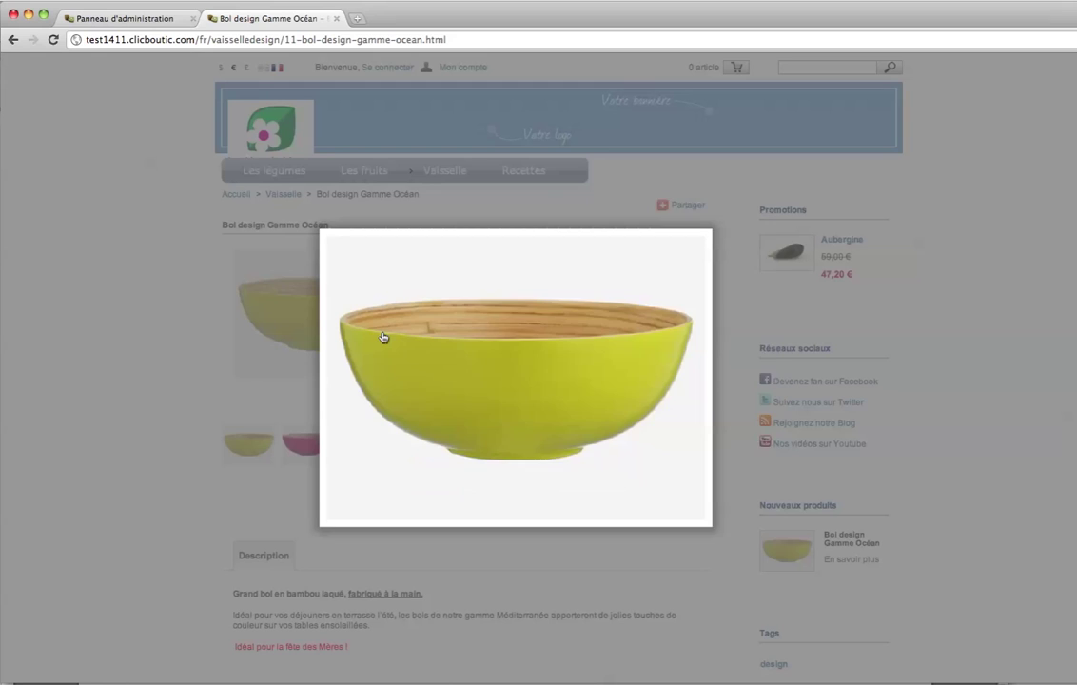
click(758, 370)
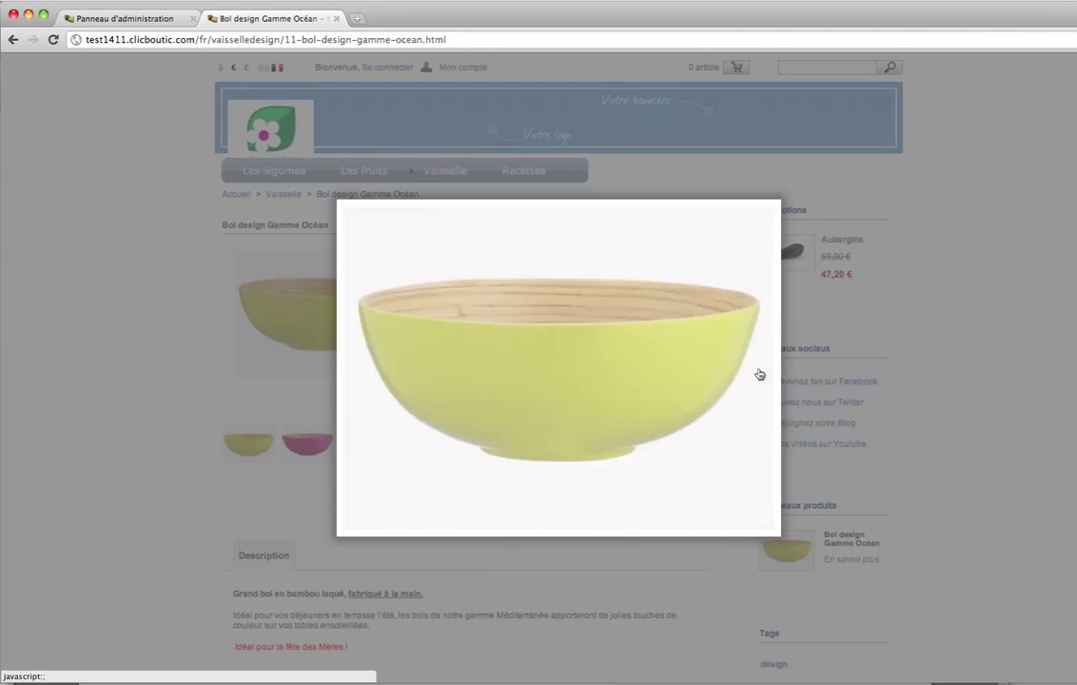
click(756, 369)
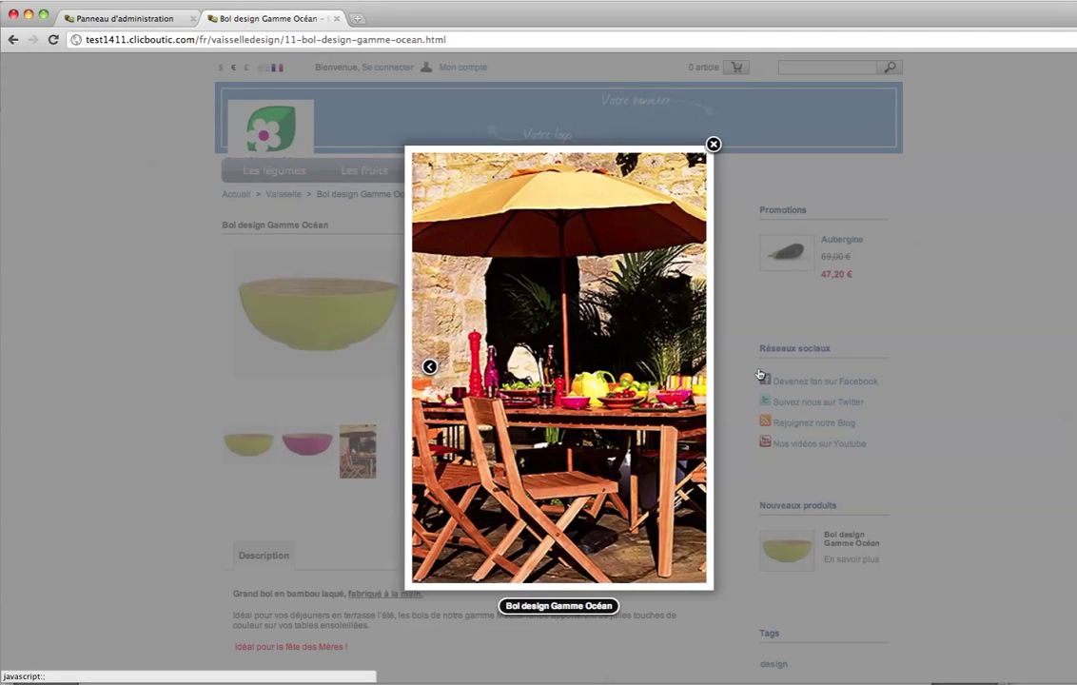
scroll(753, 163, down, 5)
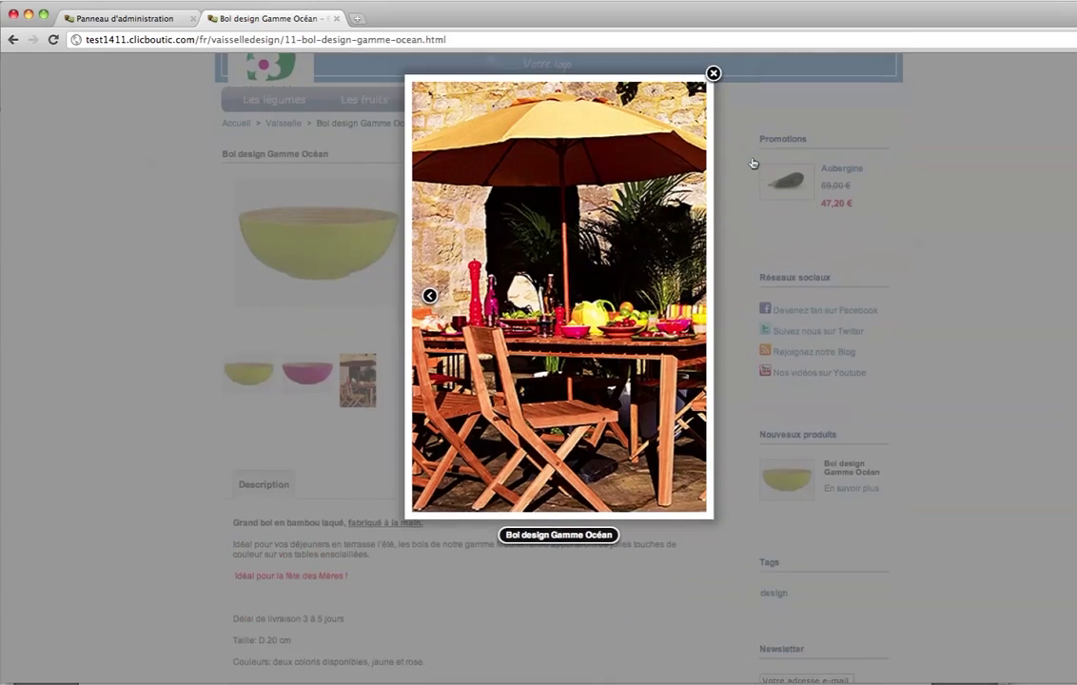
scroll(753, 164, up, 1)
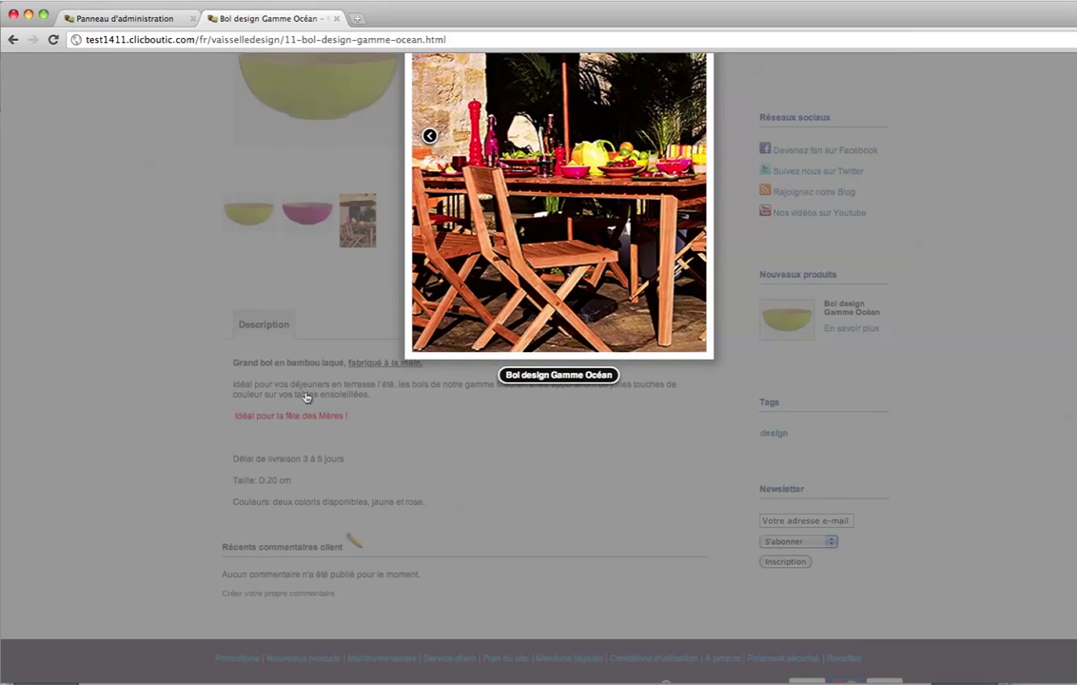
scroll(567, 455, up, 4)
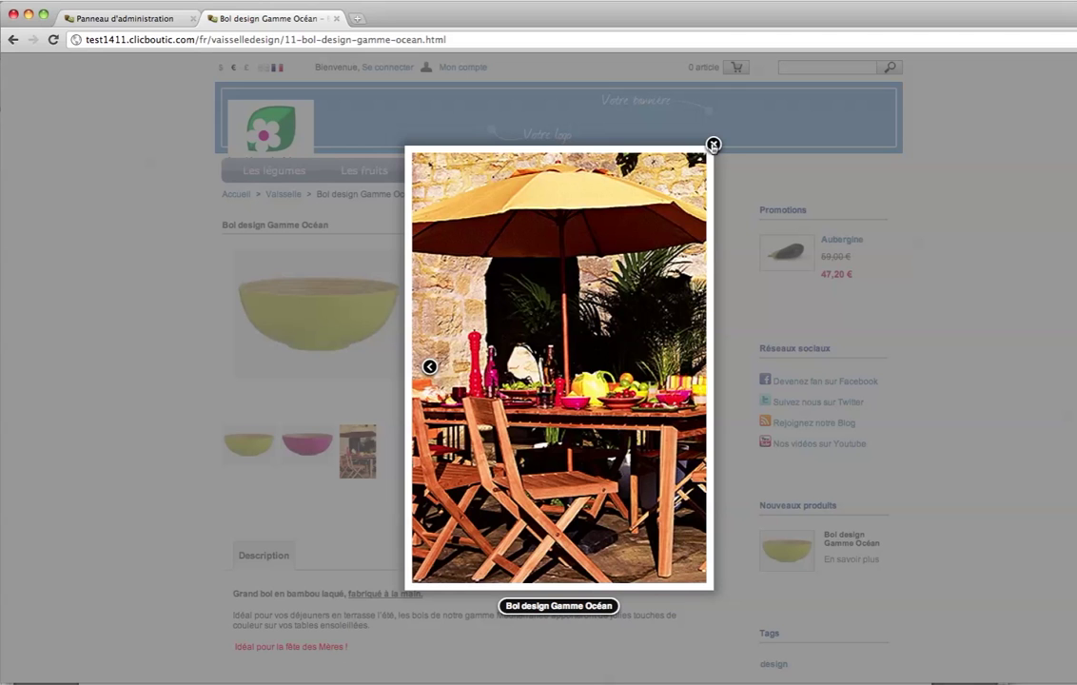
click(713, 145)
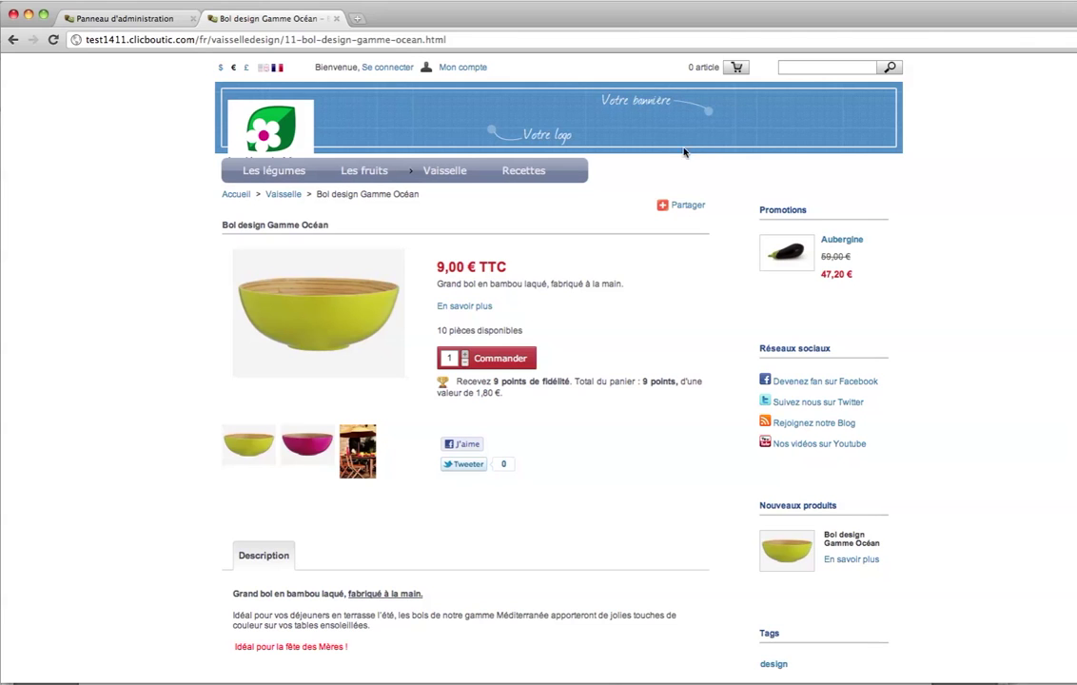
Review the product page's description, preview each image thumbnail, and enlarge the green bowl before closing the image viewer
scroll(759, 324, down, 5)
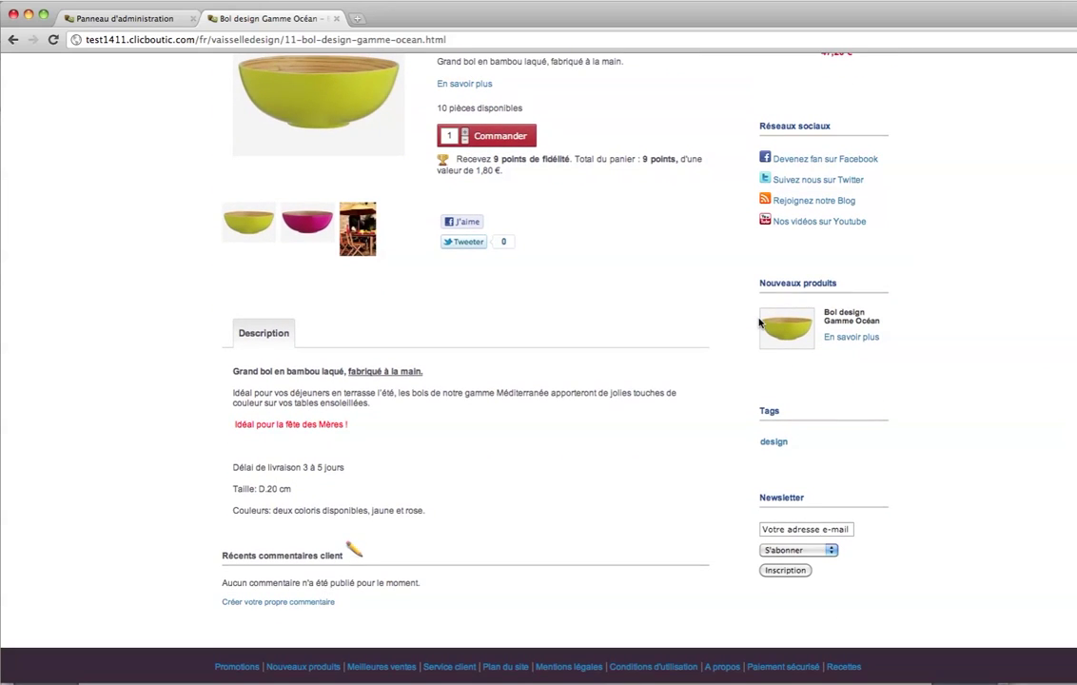
scroll(759, 323, up, 4)
mouse_move(288, 373)
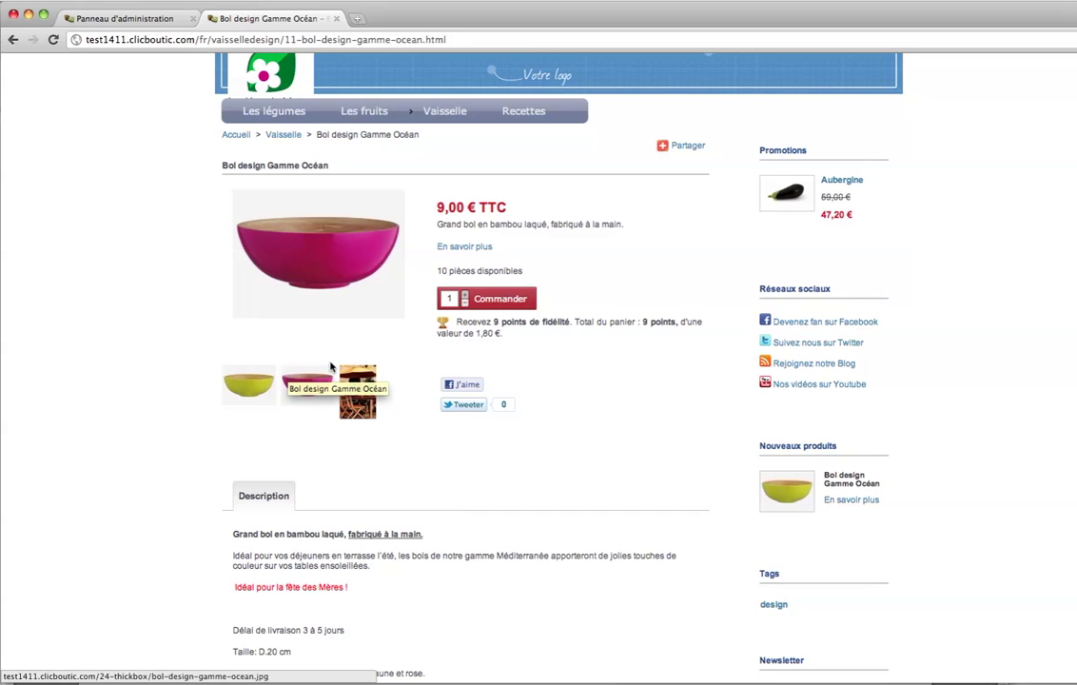
mouse_move(372, 385)
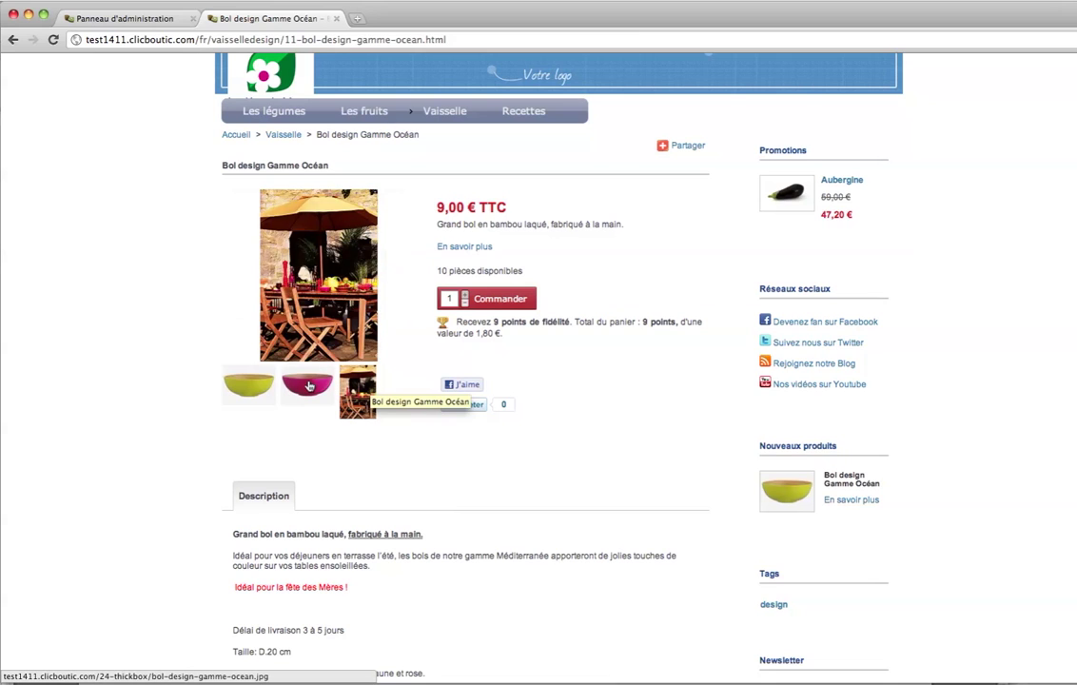
mouse_move(265, 386)
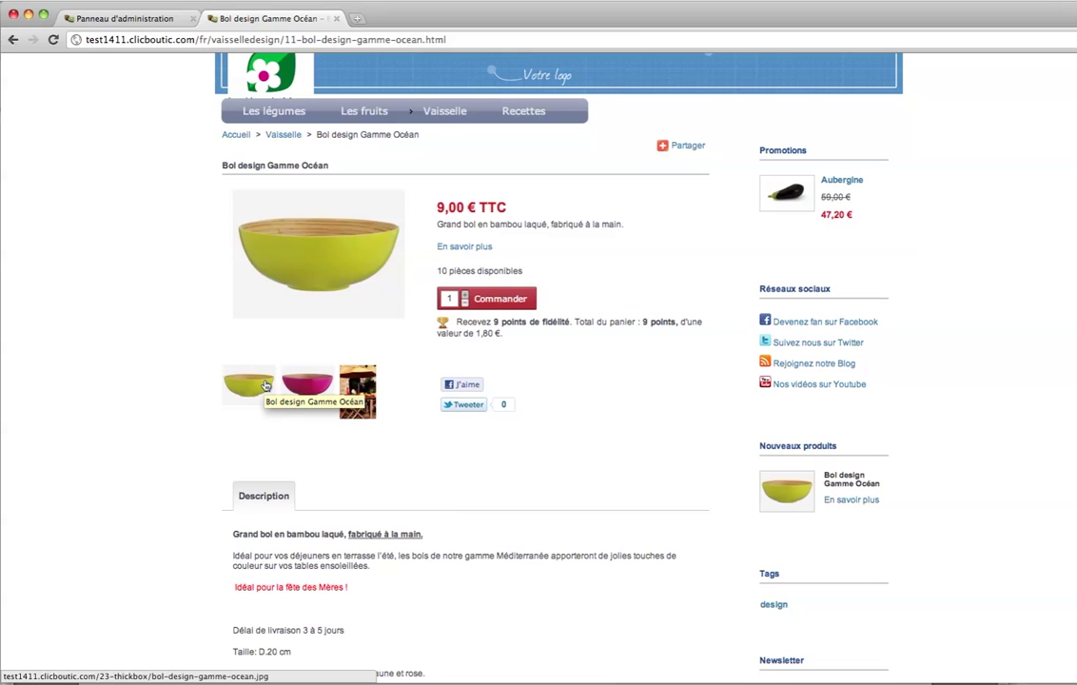
click(257, 385)
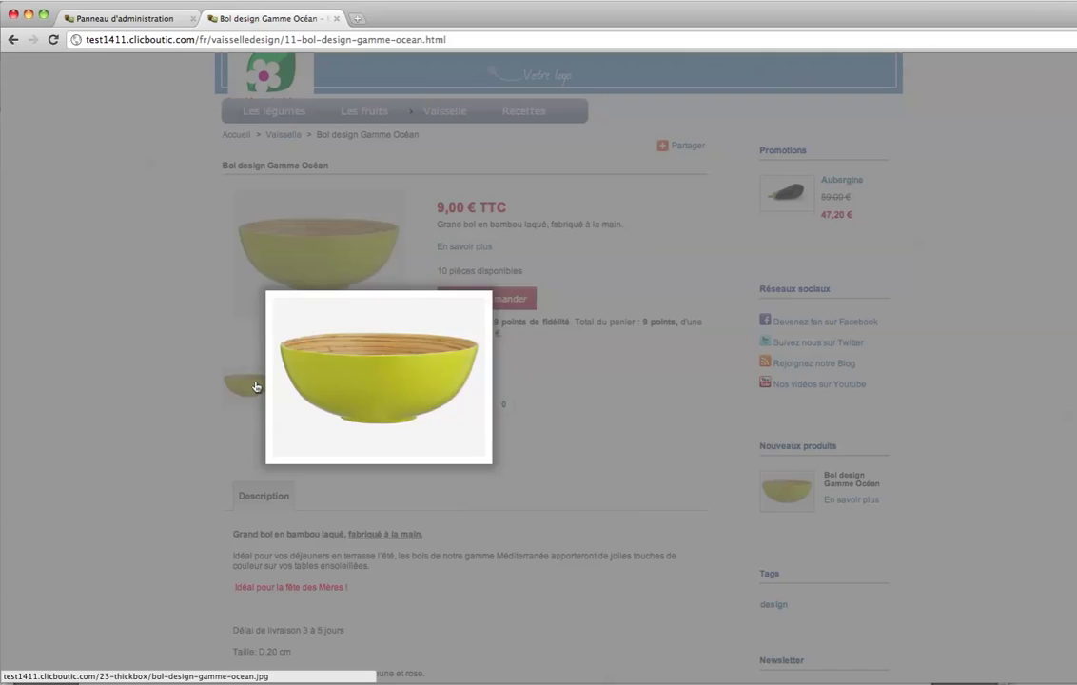
click(756, 367)
click(780, 198)
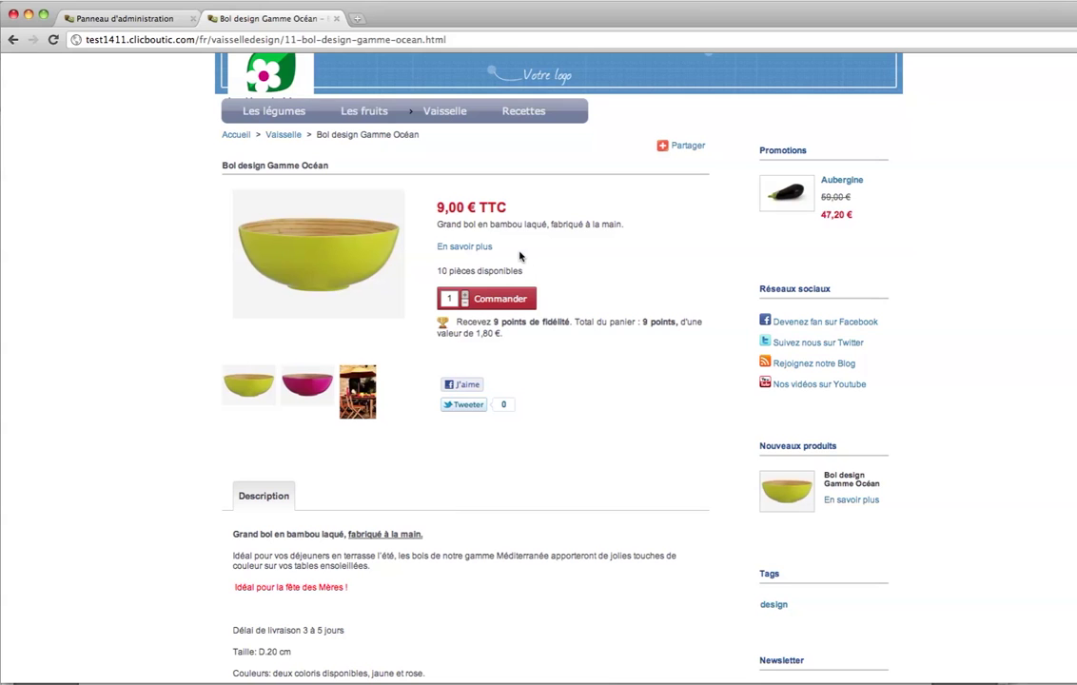
scroll(519, 255, up, 2)
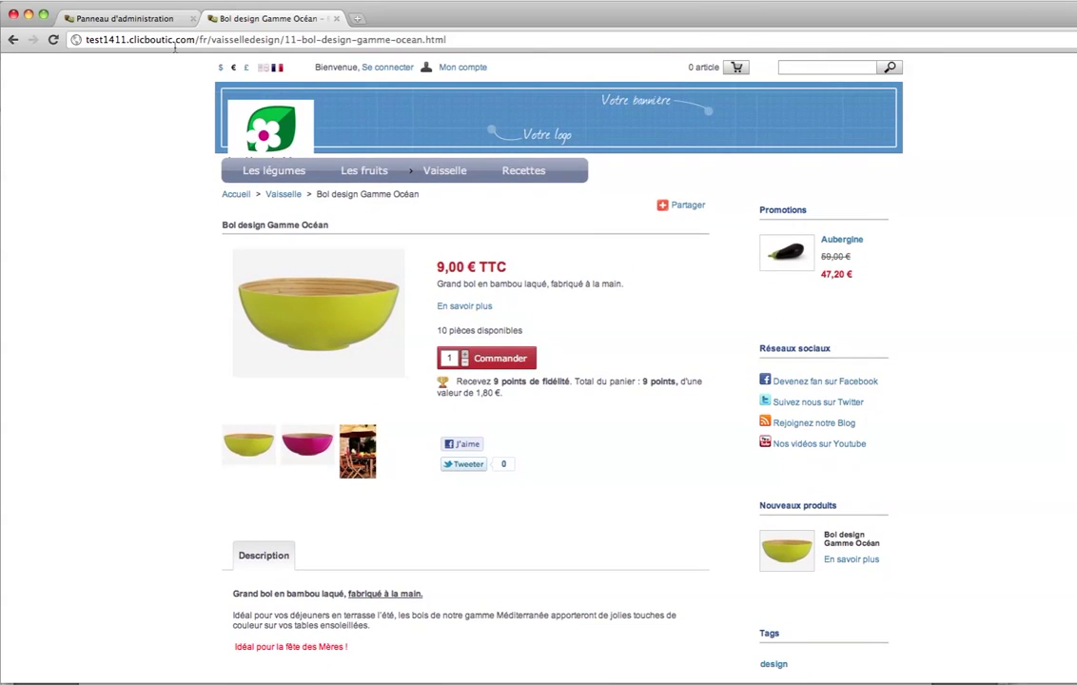
Return to the product in the administration panel and look over its Options produit form down to the colour palette setting
click(135, 19)
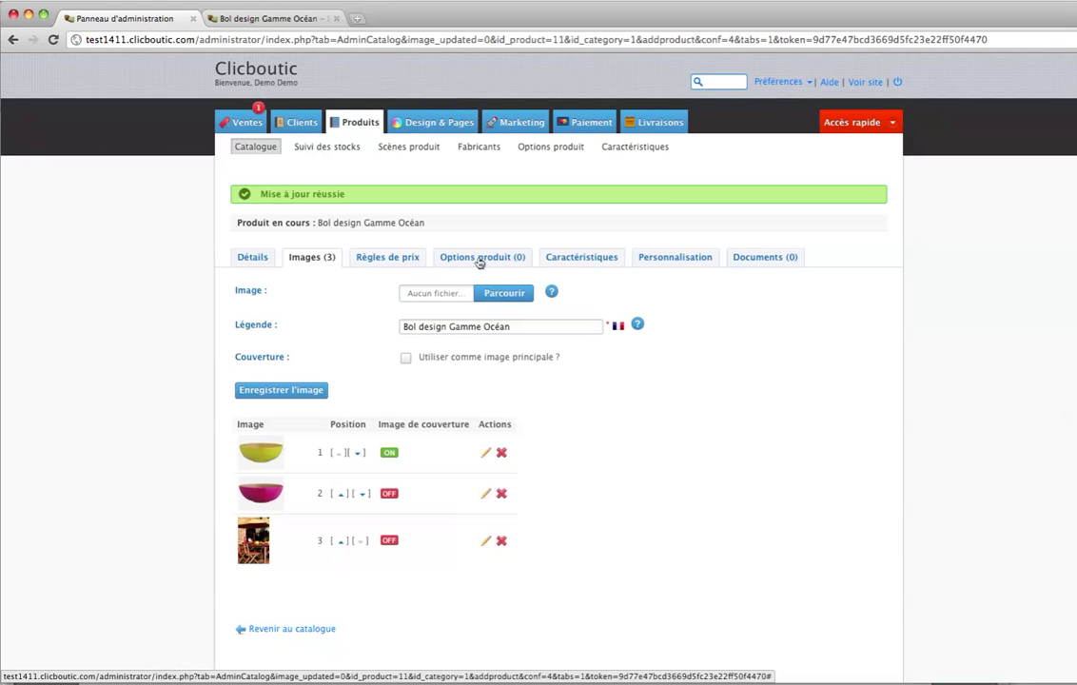
click(480, 263)
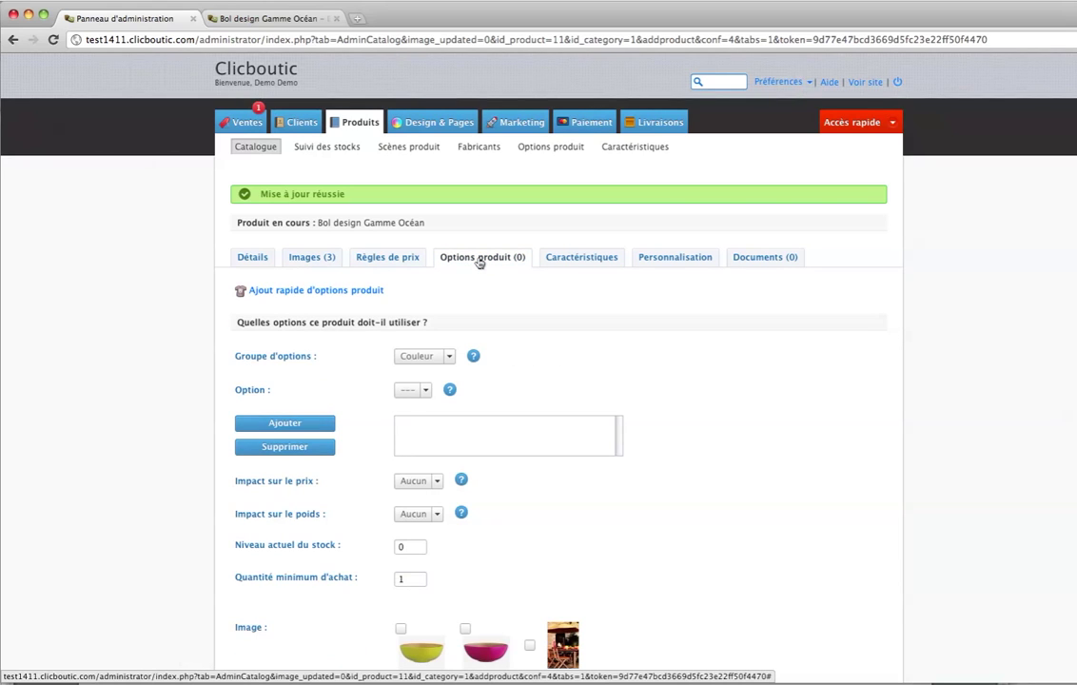
scroll(481, 263, down, 5)
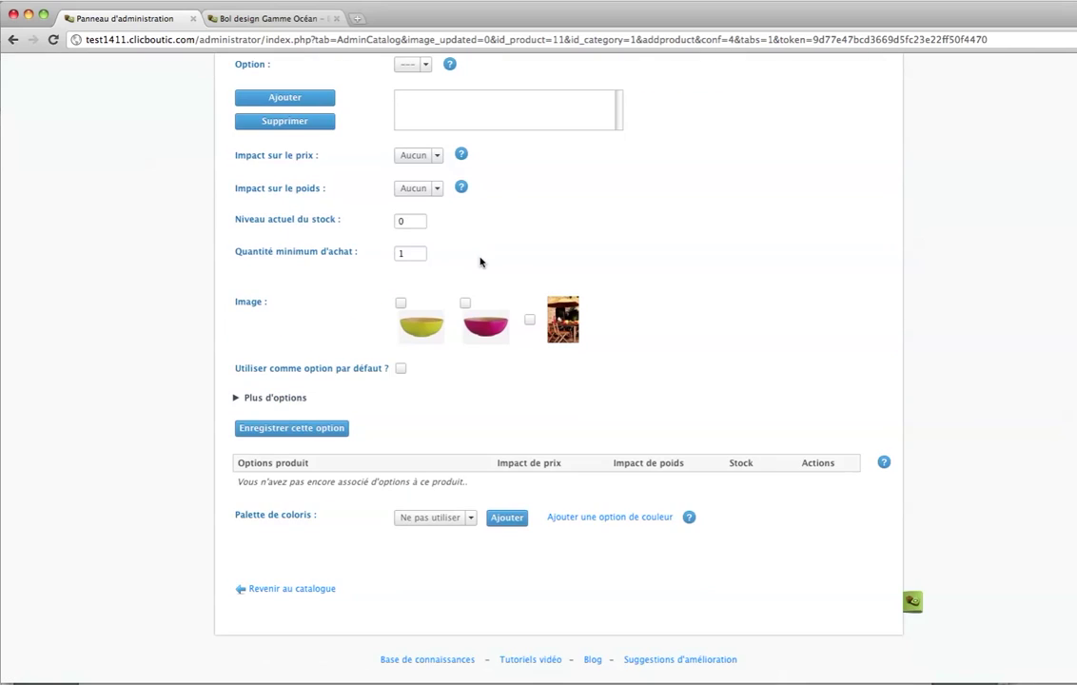
scroll(481, 263, up, 3)
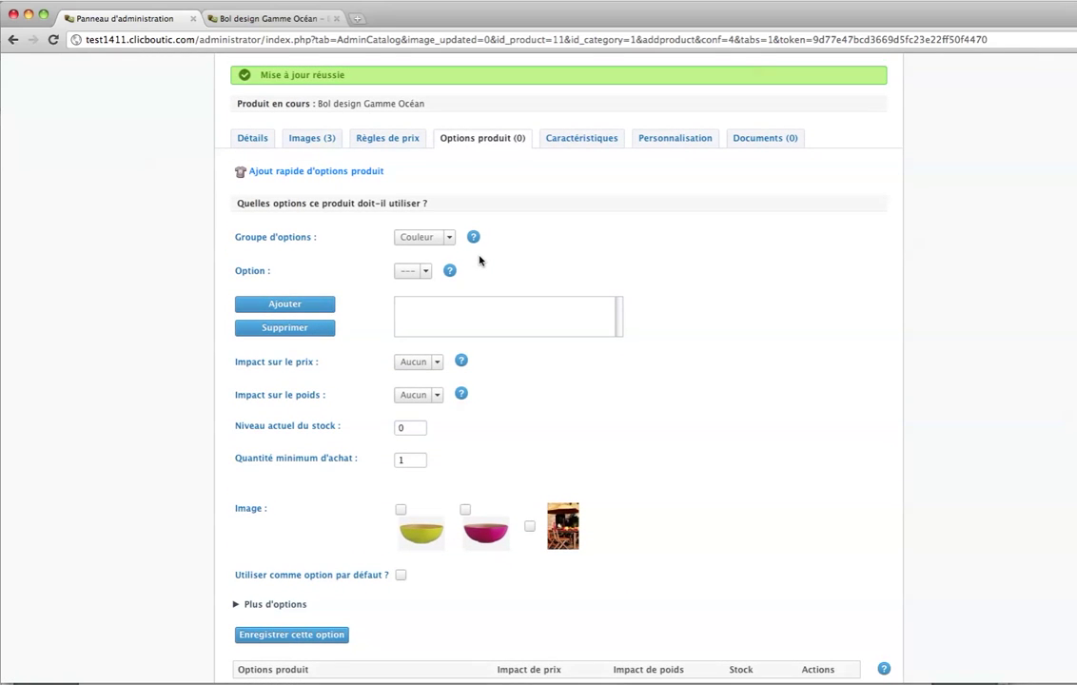
scroll(480, 260, up, 1)
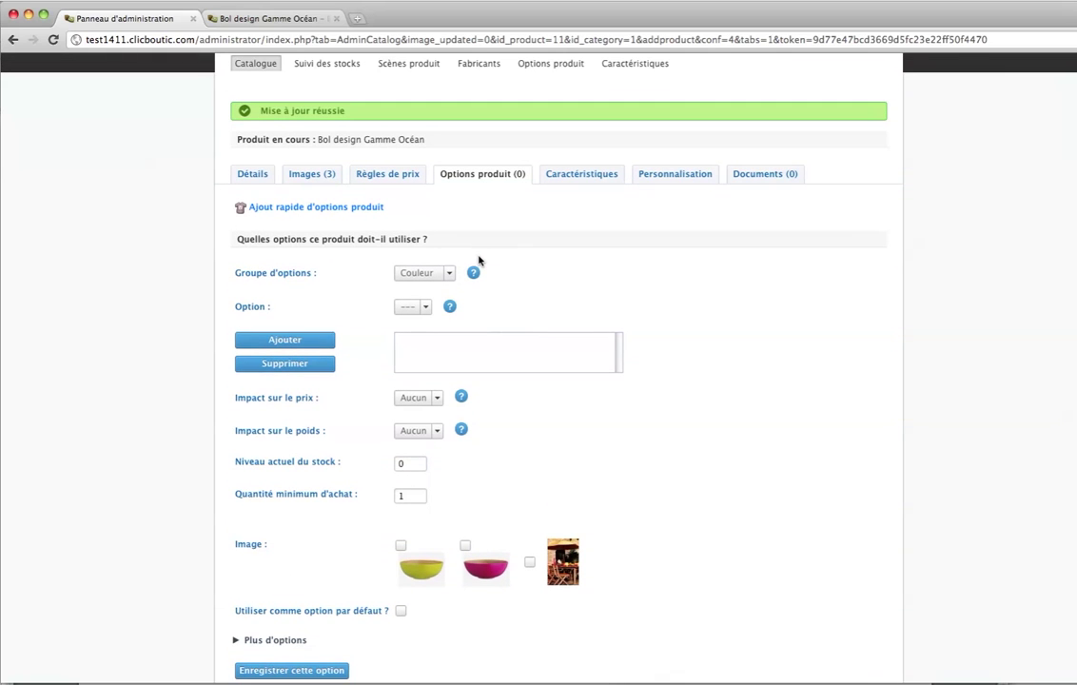
scroll(483, 251, up, 1)
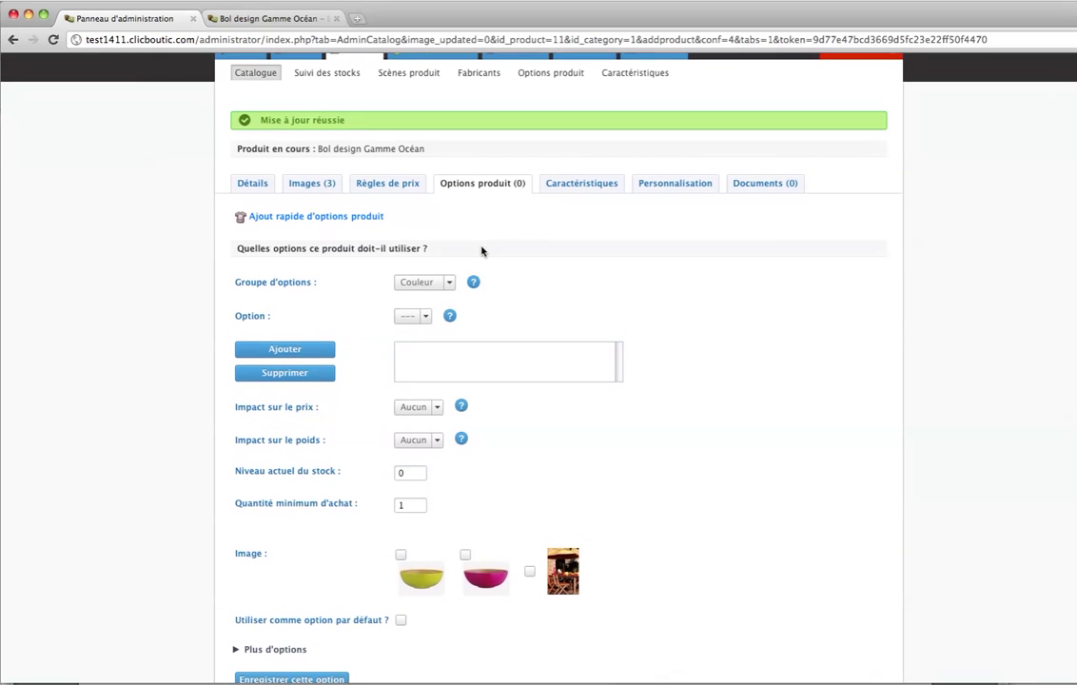
Check the option groups and the options available under Couleur, and open the shop-wide Options produit management page
click(426, 317)
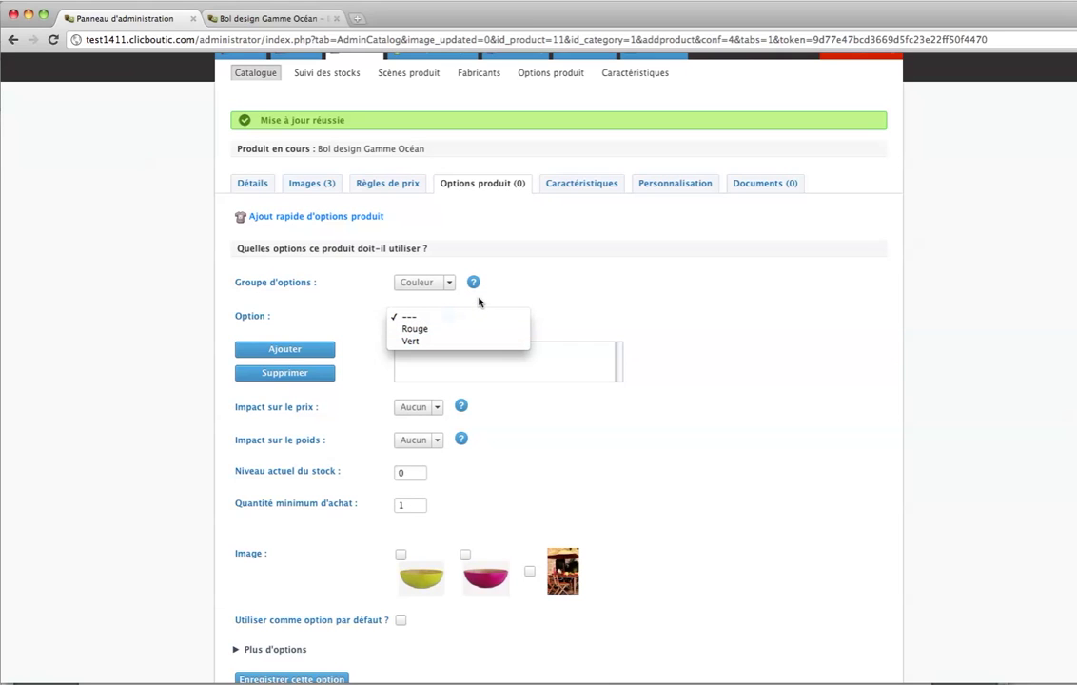
click(479, 301)
click(445, 283)
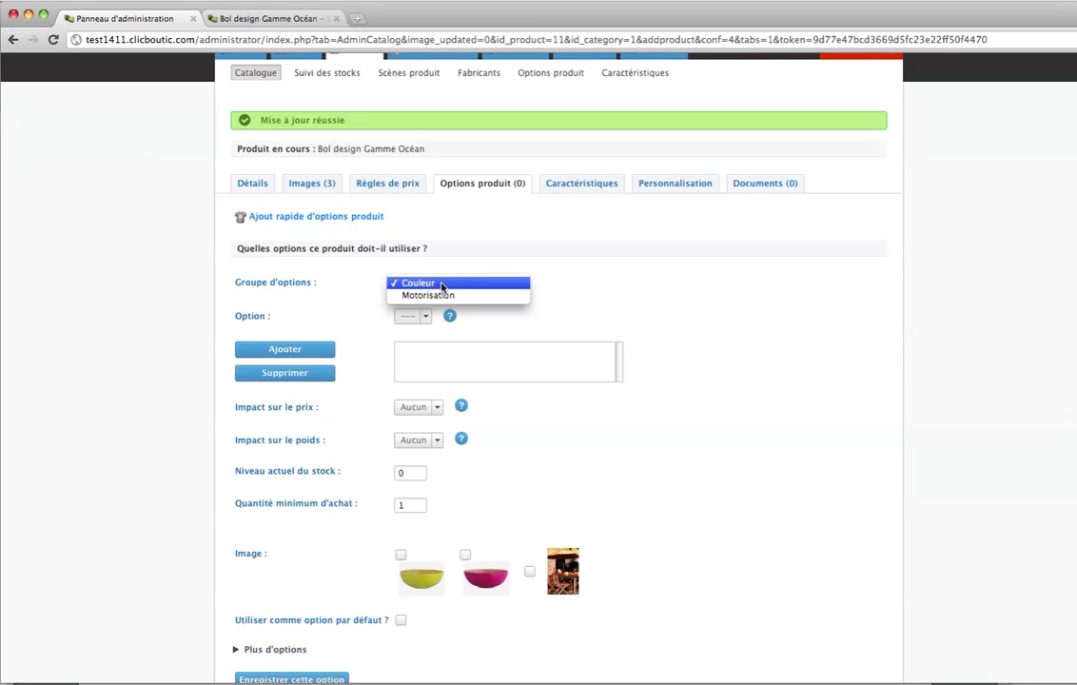
click(440, 285)
click(426, 315)
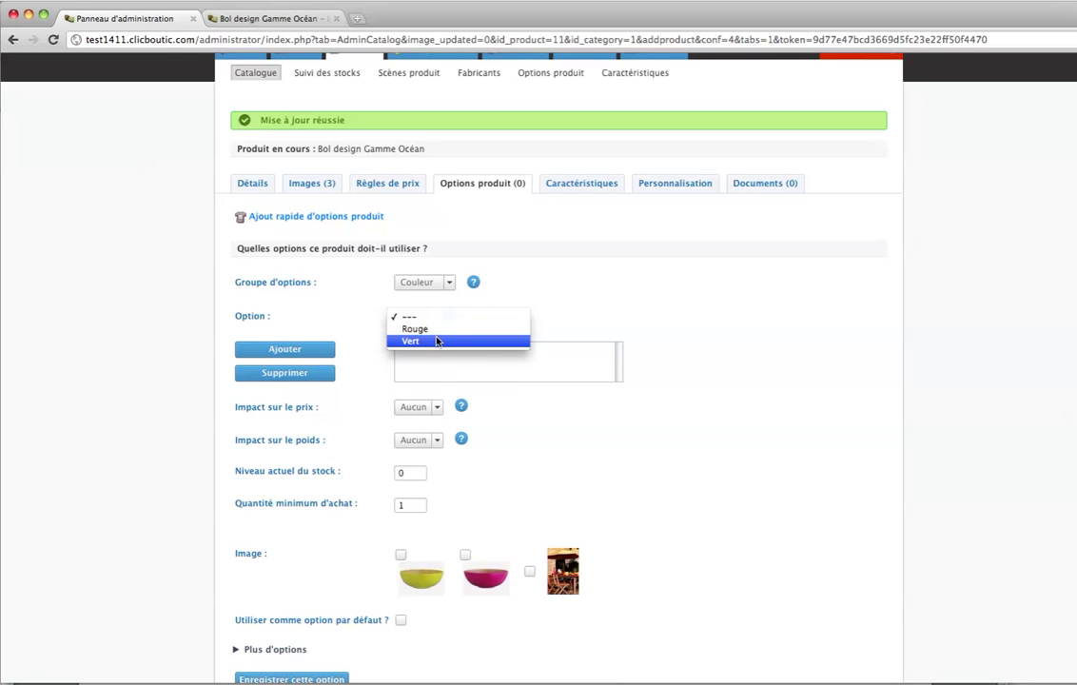
click(493, 304)
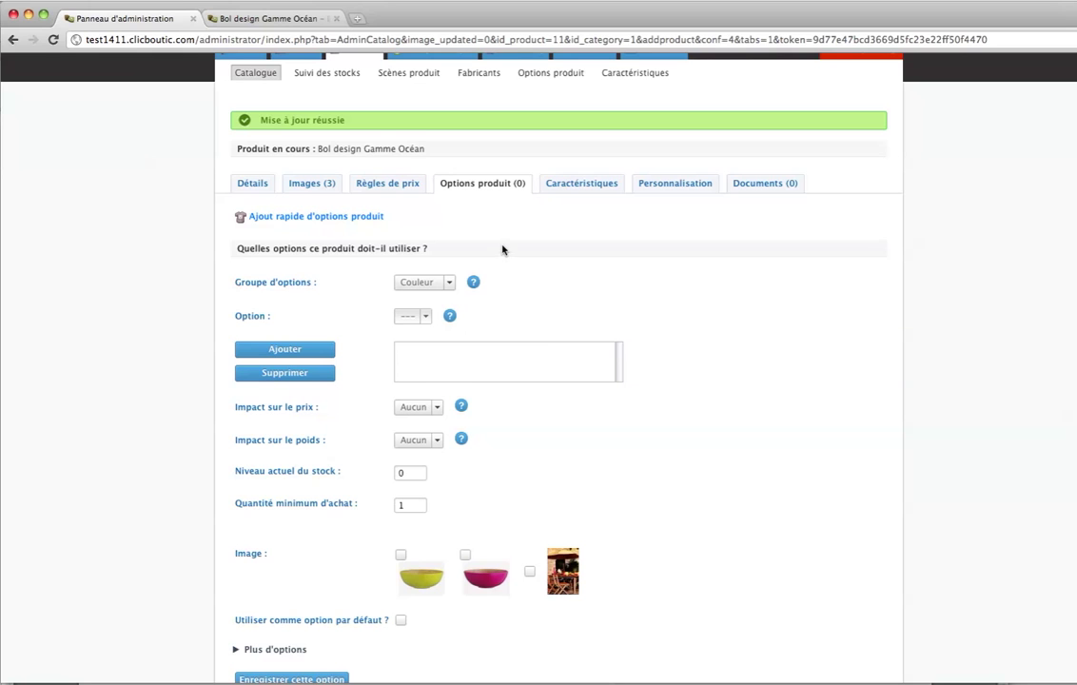
scroll(505, 228, up, 2)
click(569, 148)
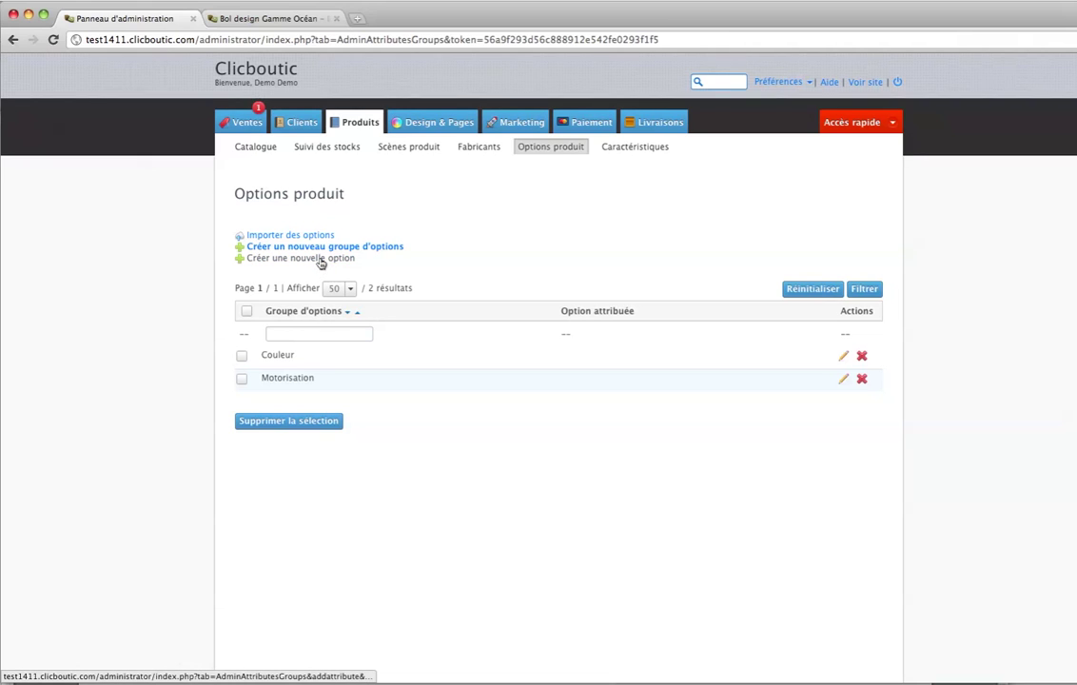
Create and save a new option "Jaune" in the Couleur group with a bright yellow colour
click(321, 264)
click(399, 237)
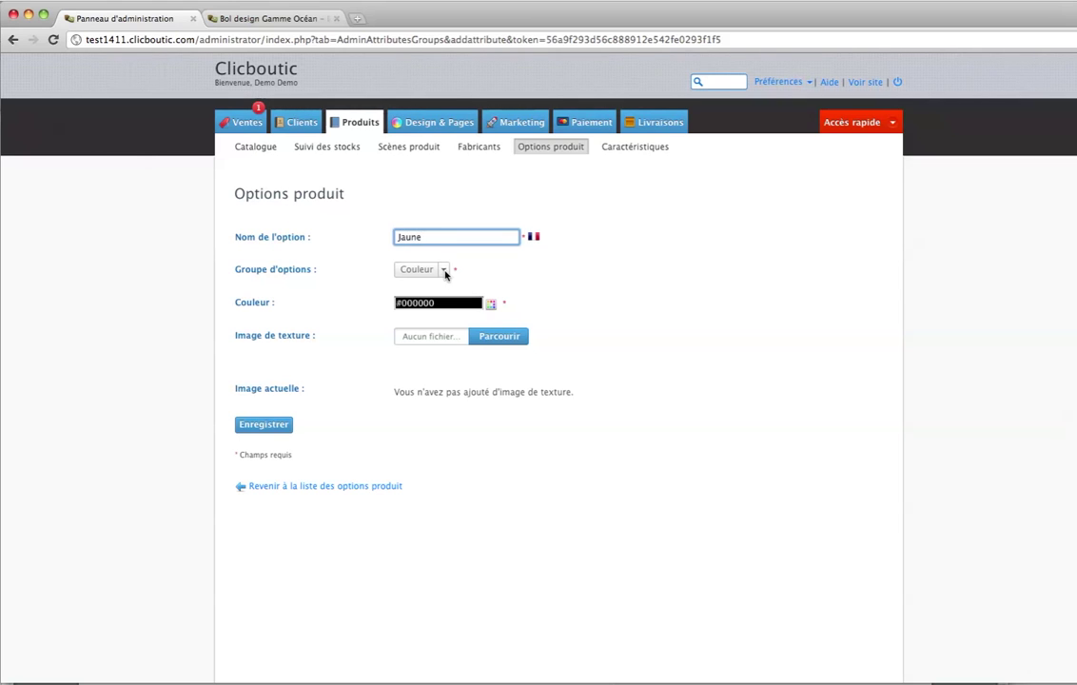
click(443, 270)
click(480, 297)
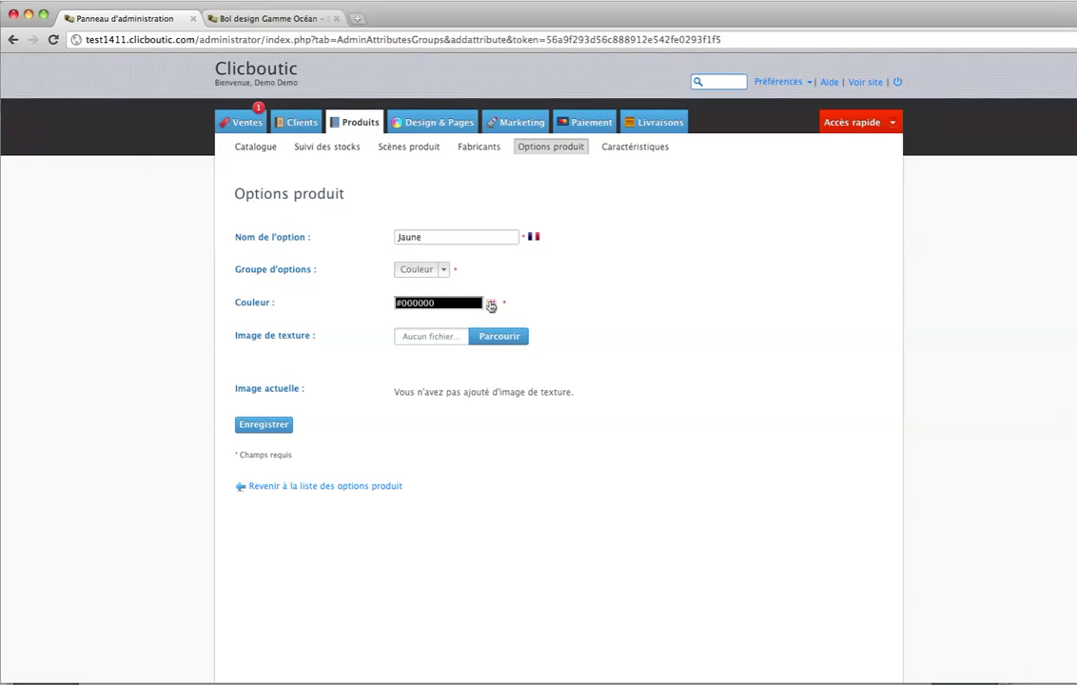
click(491, 304)
click(522, 387)
click(502, 353)
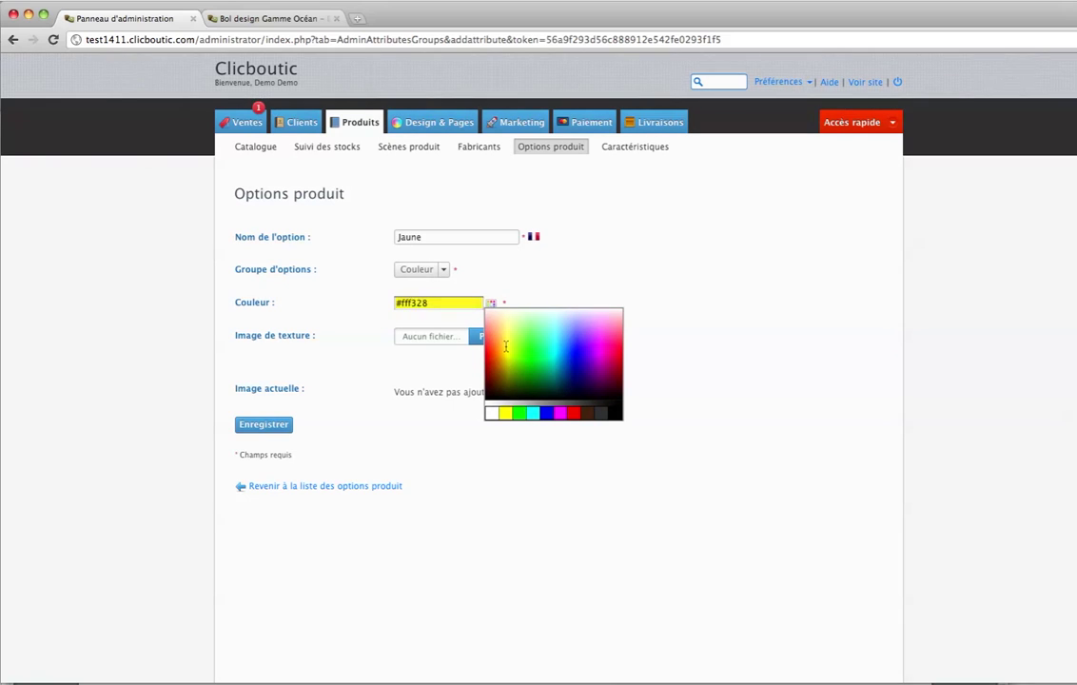
click(266, 425)
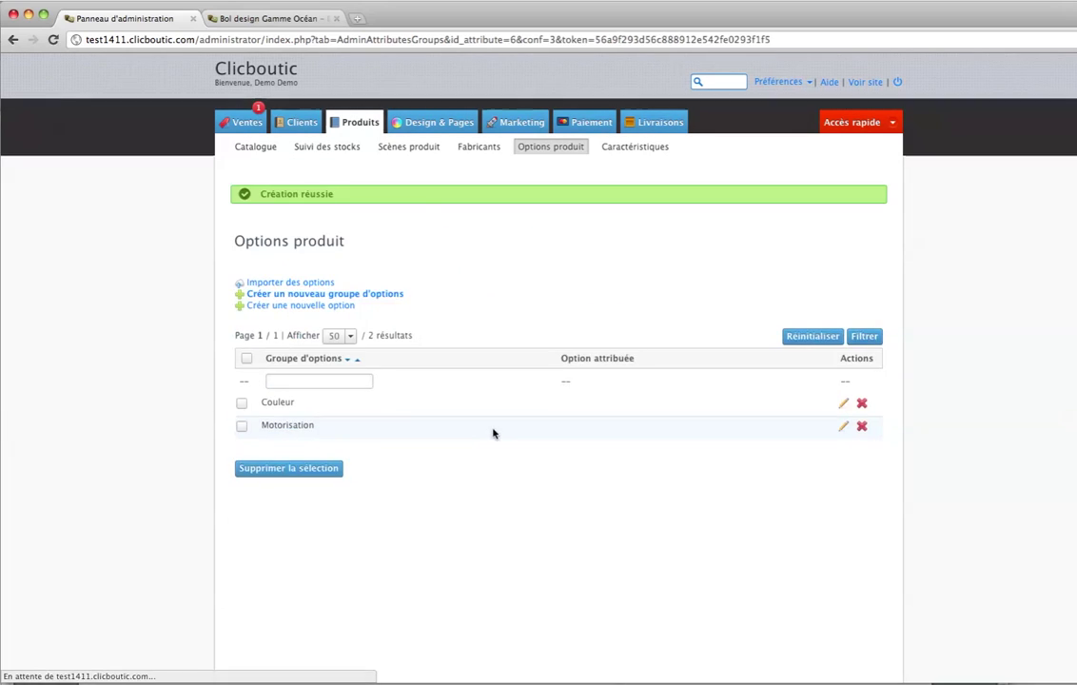
Create and save a new option "Rose" in the Couleur group with a magenta colour
click(328, 306)
click(455, 245)
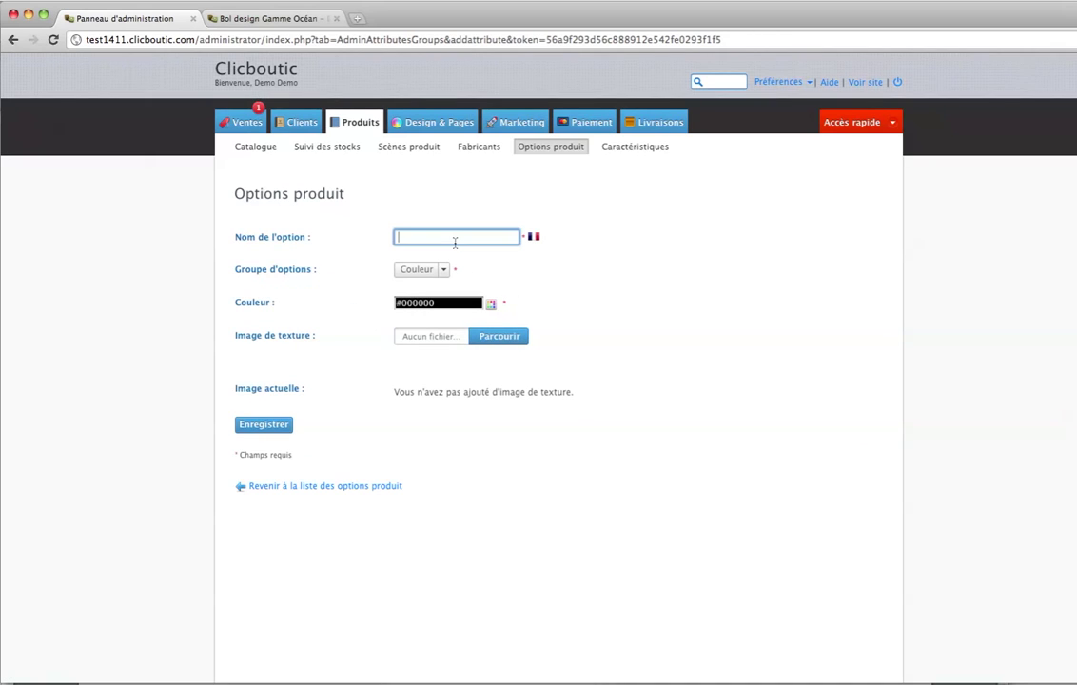
text(Rose)
click(444, 270)
click(478, 289)
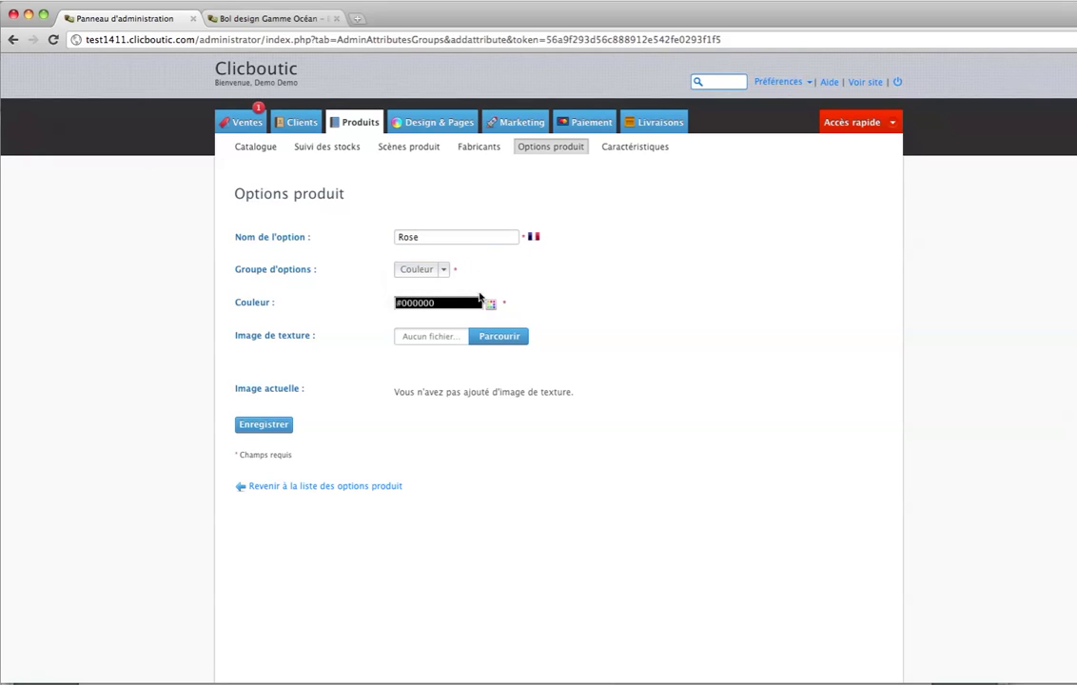
click(491, 304)
click(574, 413)
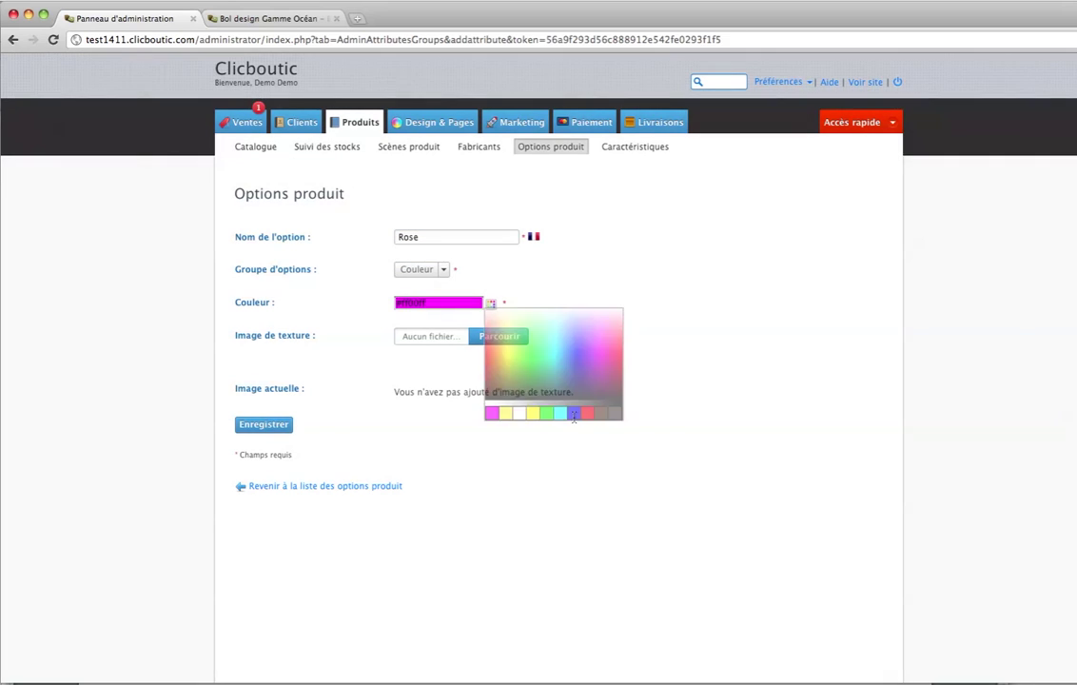
click(273, 423)
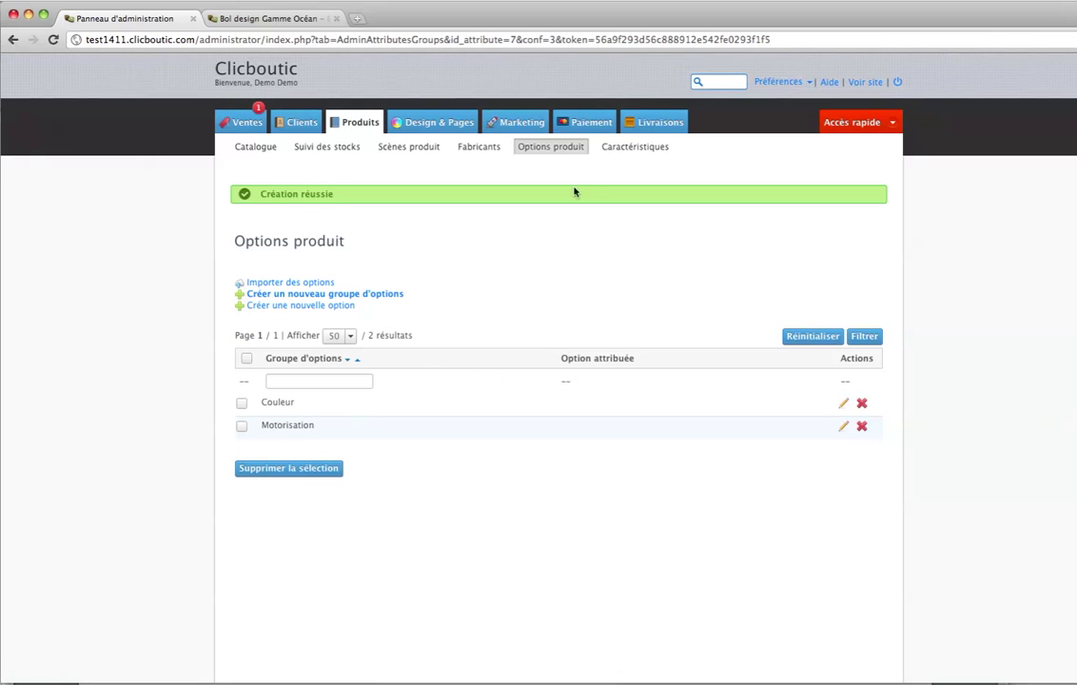
Review the options listed under the Couleur and Motorisation groups, then collapse both groups
click(274, 402)
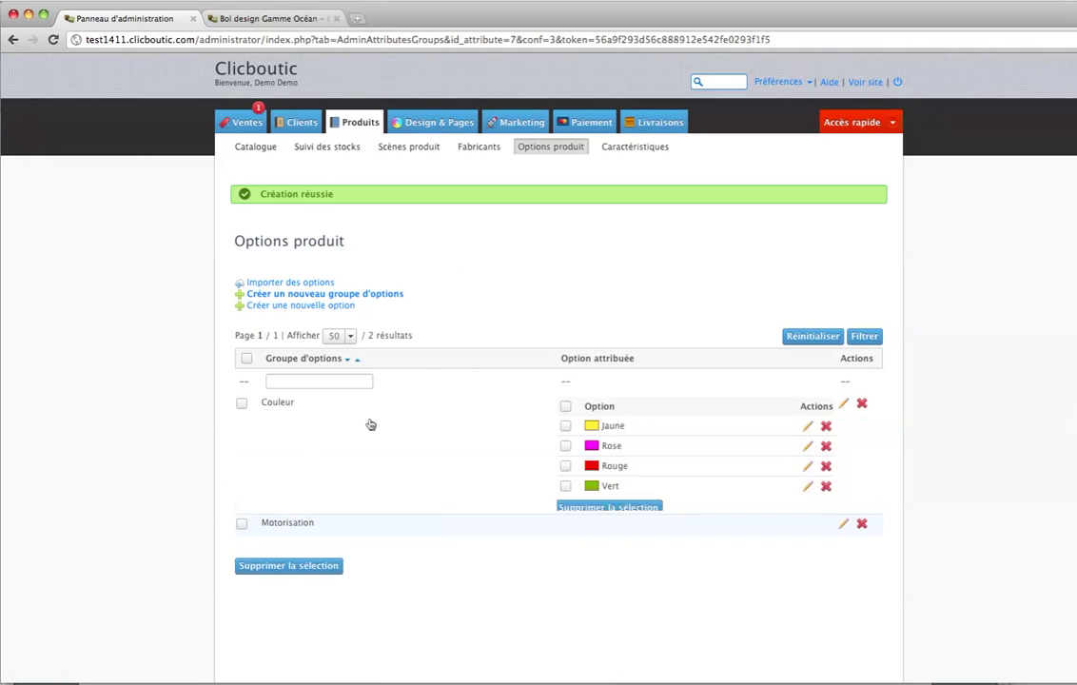
click(291, 532)
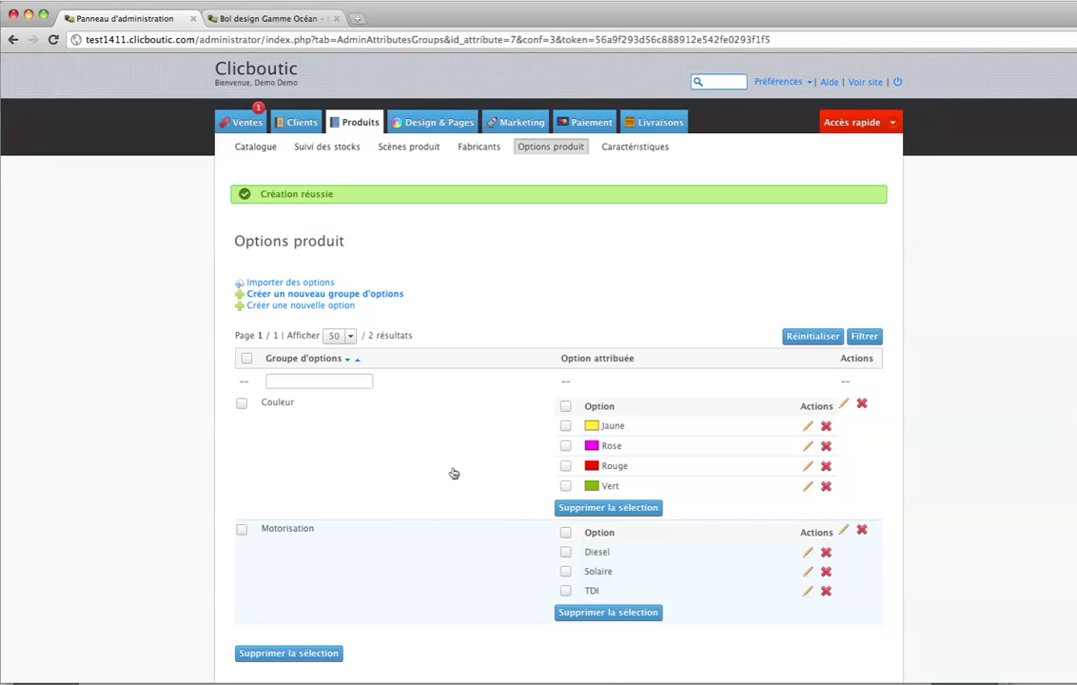
click(288, 408)
click(296, 428)
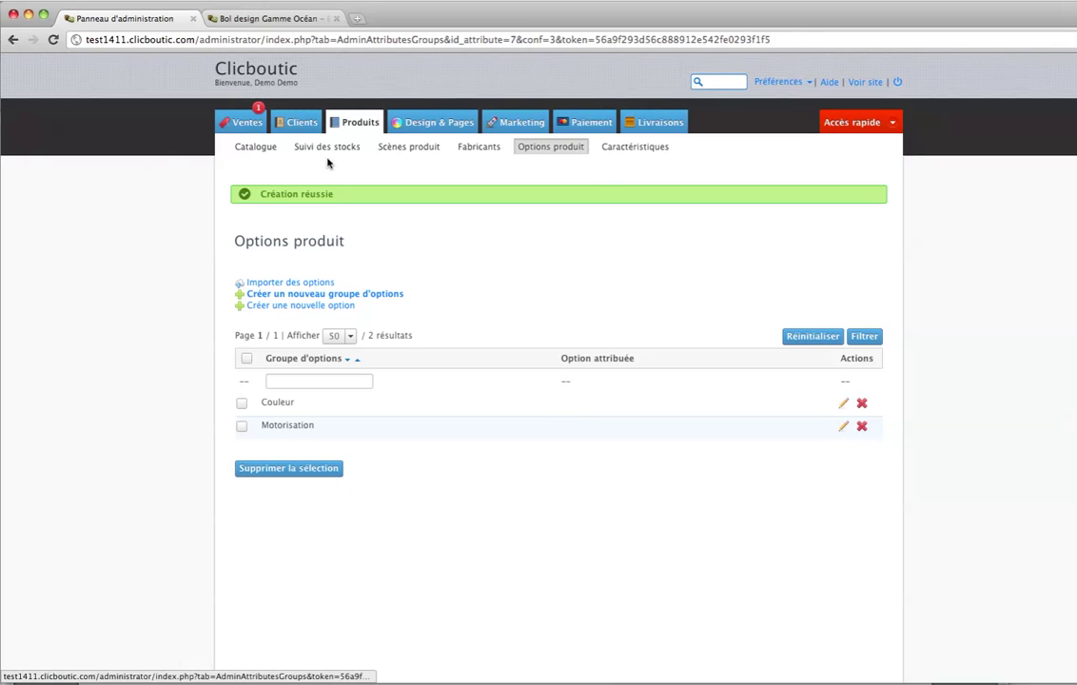
Open "Bol design Gamme Océan" from the catalogue for editing and show its product options
click(266, 154)
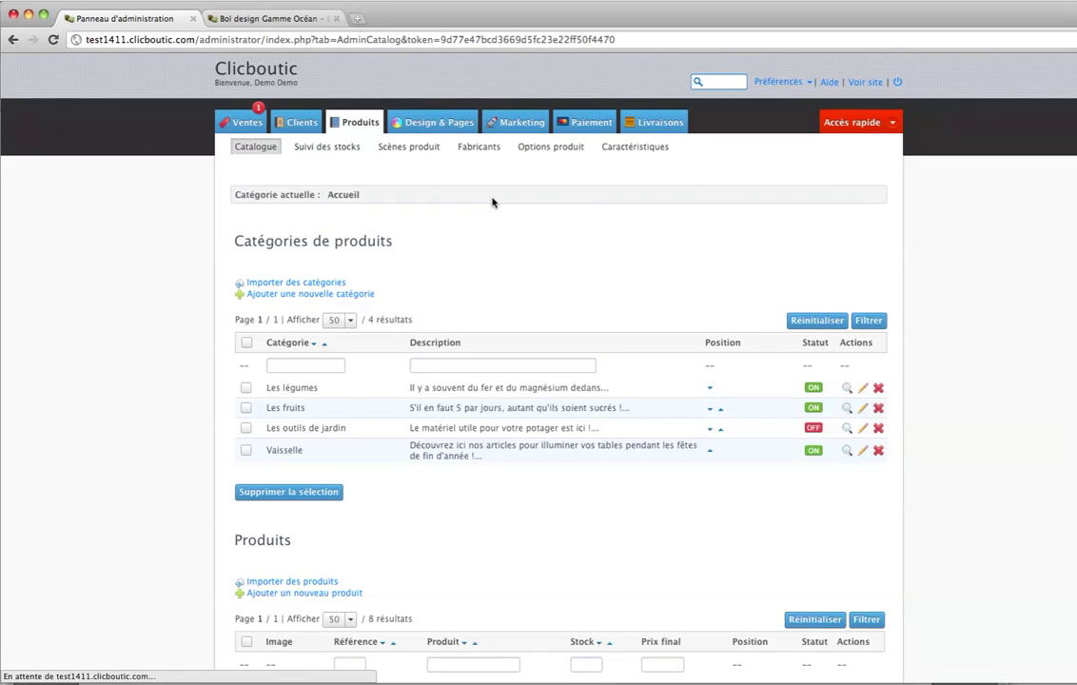
scroll(466, 304, down, 6)
click(843, 446)
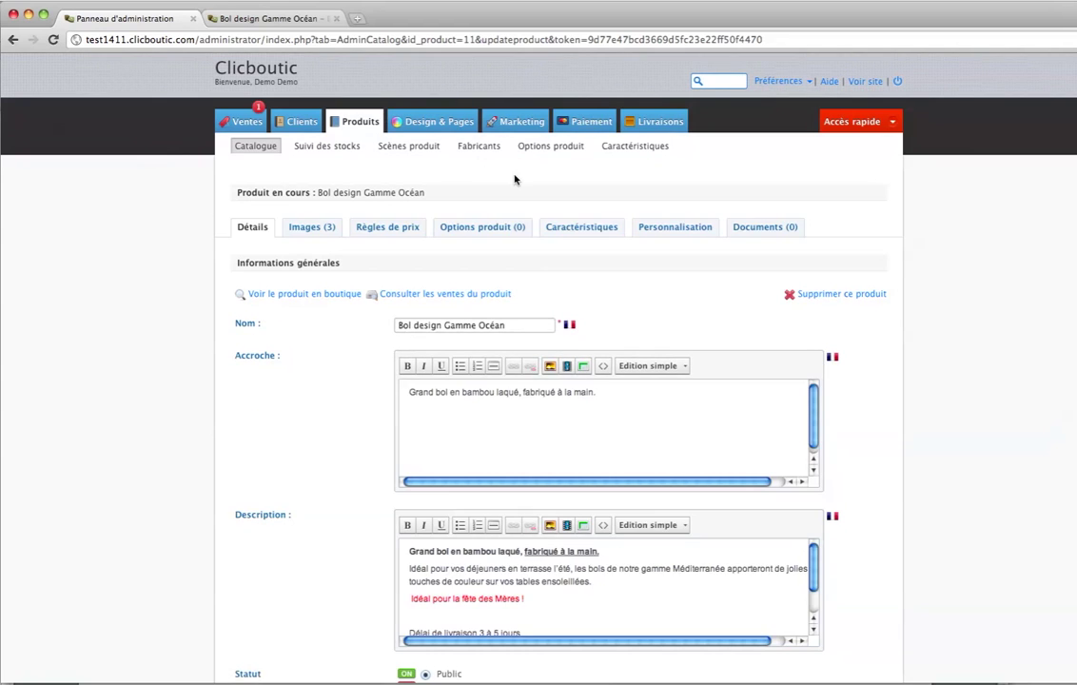
click(492, 228)
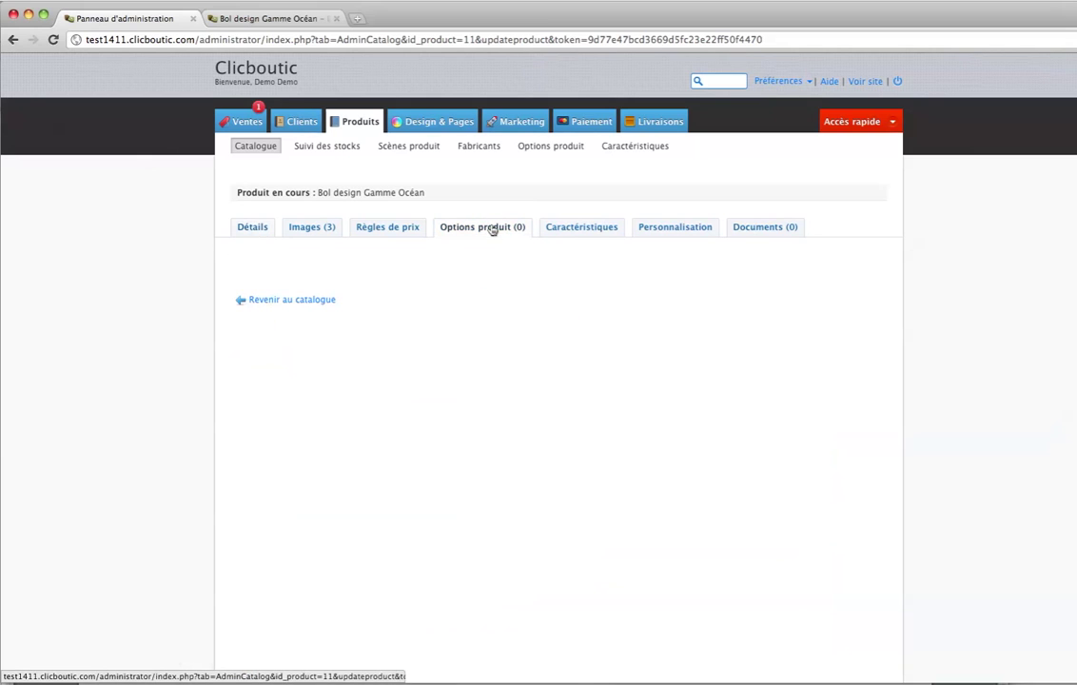
Select the Jaune option from the Couleur group and add it to the product's new option
click(443, 329)
click(443, 328)
click(419, 360)
click(474, 370)
click(314, 392)
Give the Jaune option a stock of 6 and the yellow-green bowl image, make it the default, and save it
scroll(536, 443, down, 1)
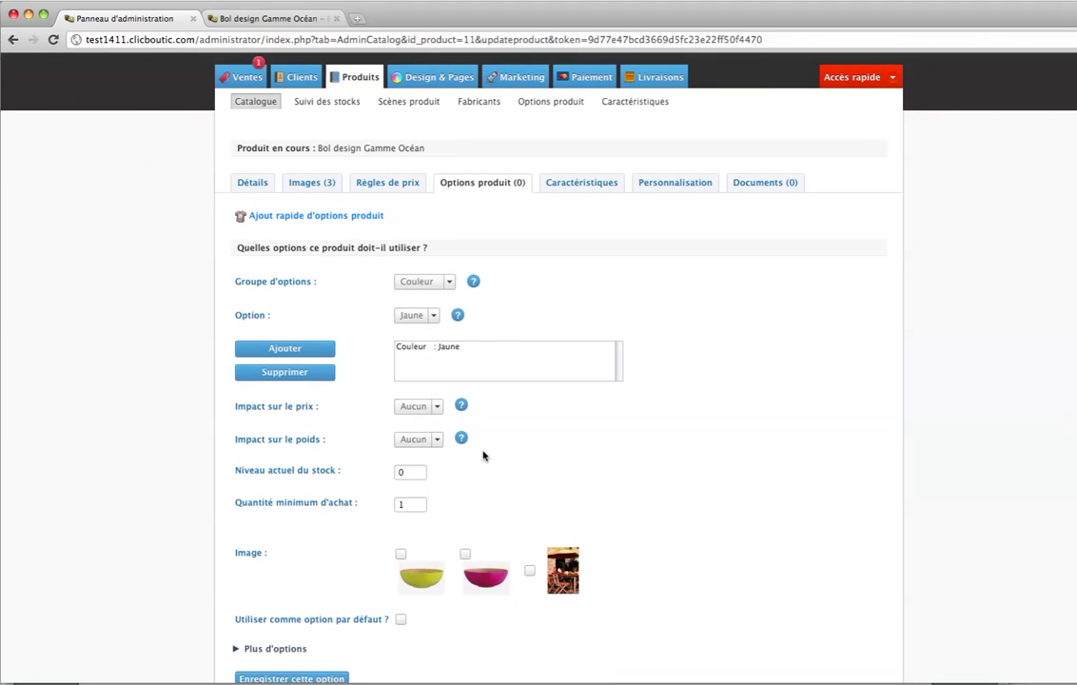
click(346, 476)
click(558, 452)
scroll(568, 449, down, 3)
click(400, 426)
click(403, 492)
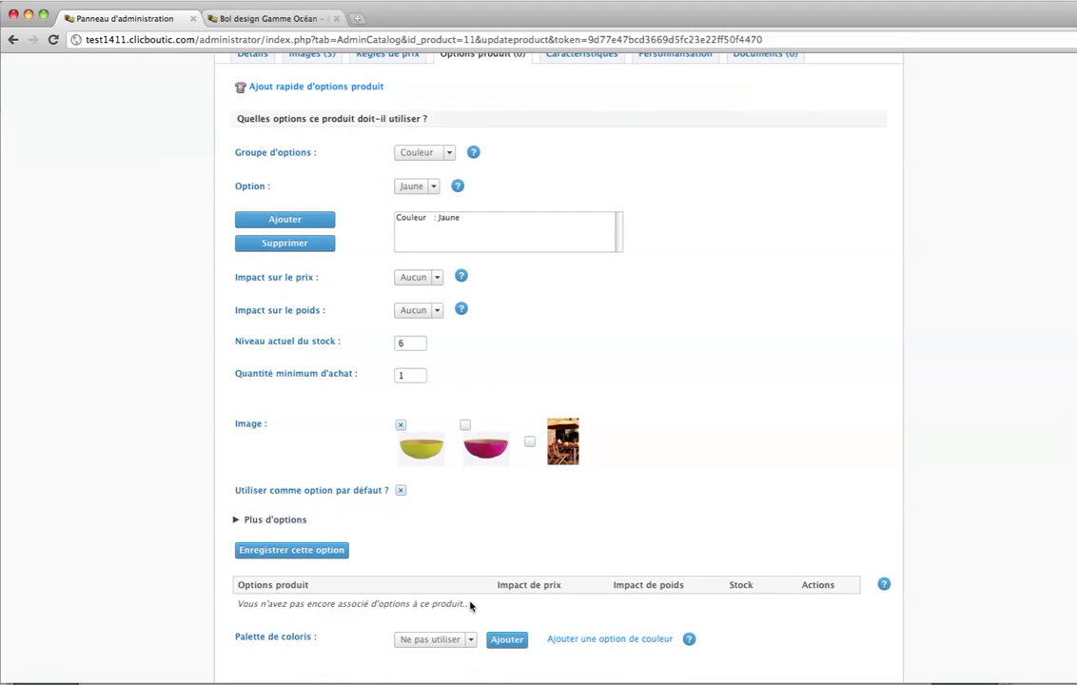
click(307, 551)
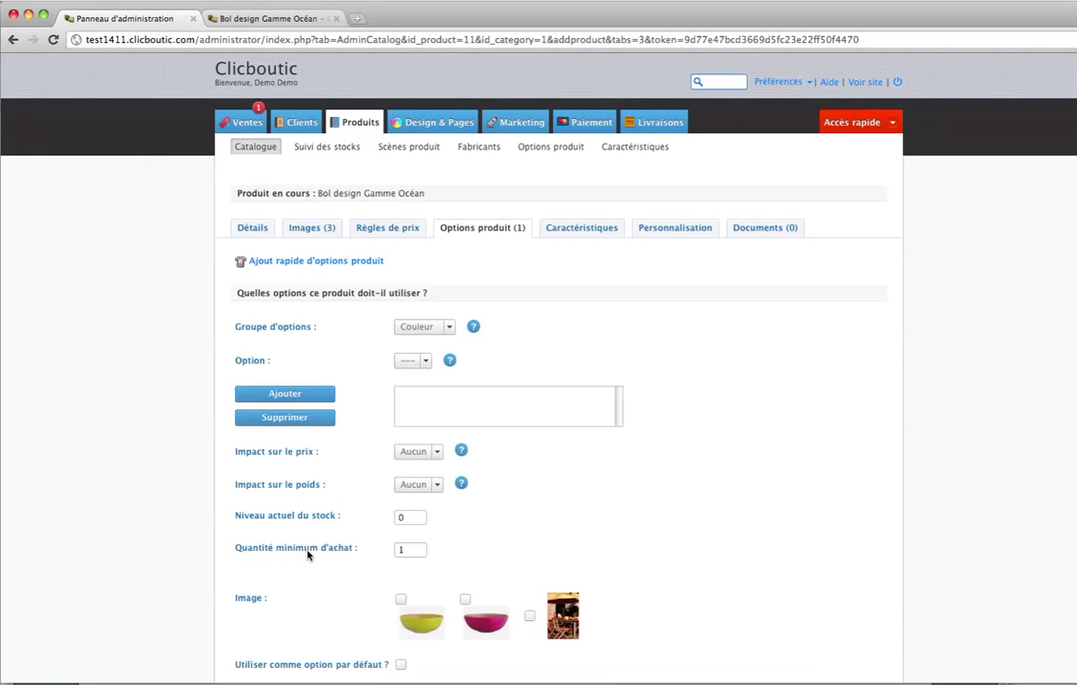
Select the Rose option from the Couleur group and add it to another new product option
click(446, 329)
click(445, 327)
click(424, 360)
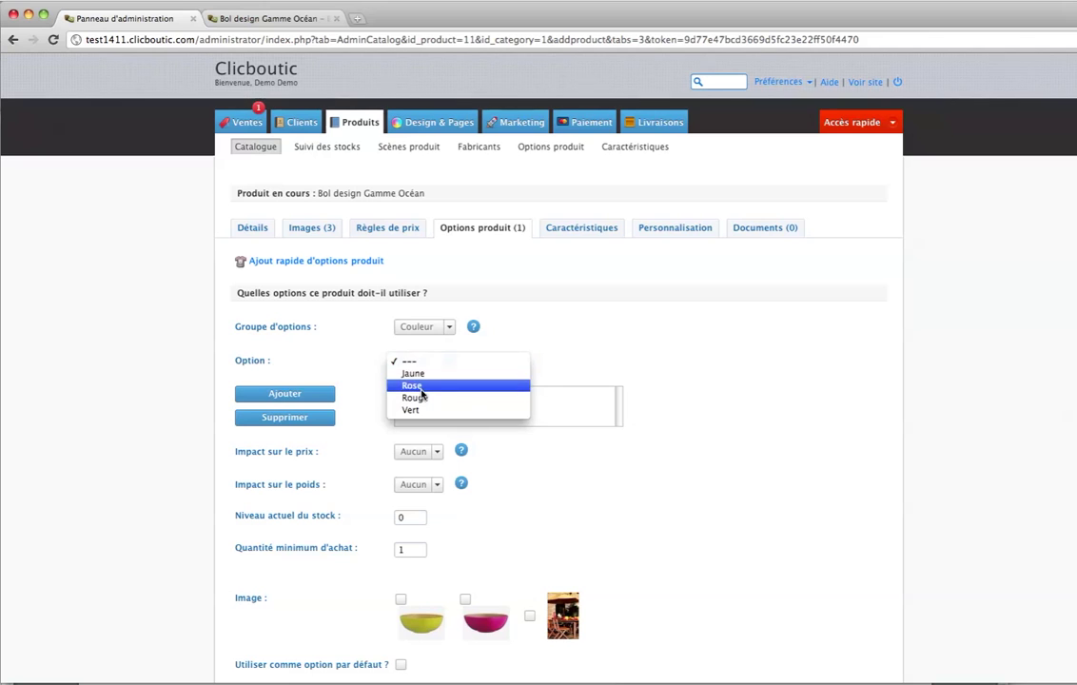
click(433, 380)
click(301, 402)
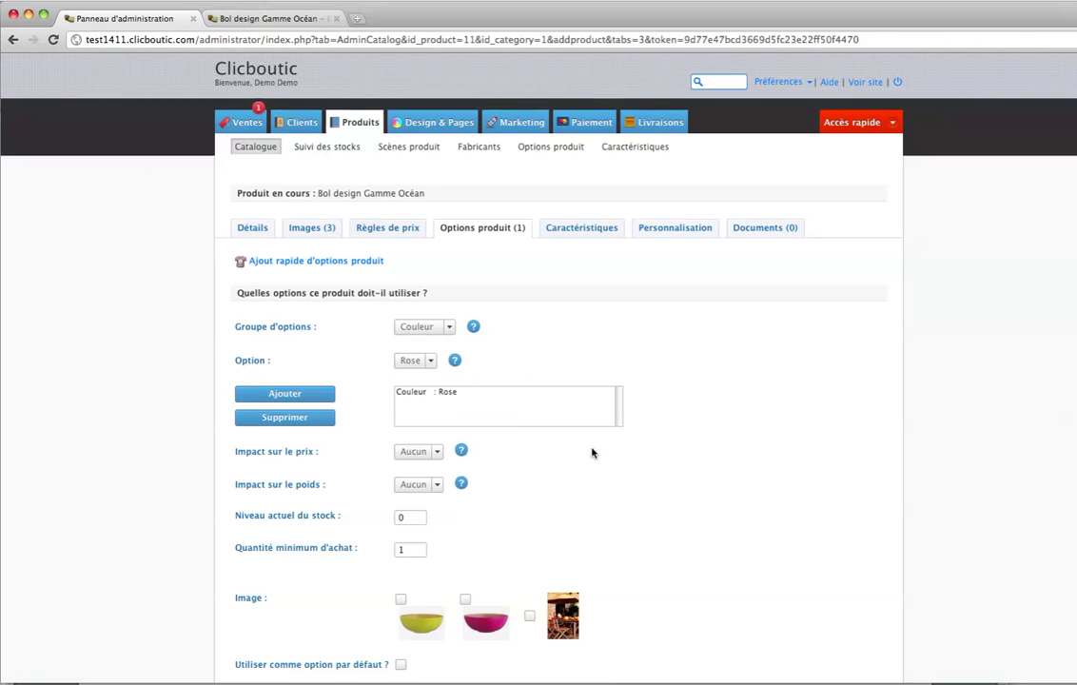
Assign the pink bowl image and a stock of 4 to the Rose option, and save it
scroll(571, 452, down, 5)
click(465, 393)
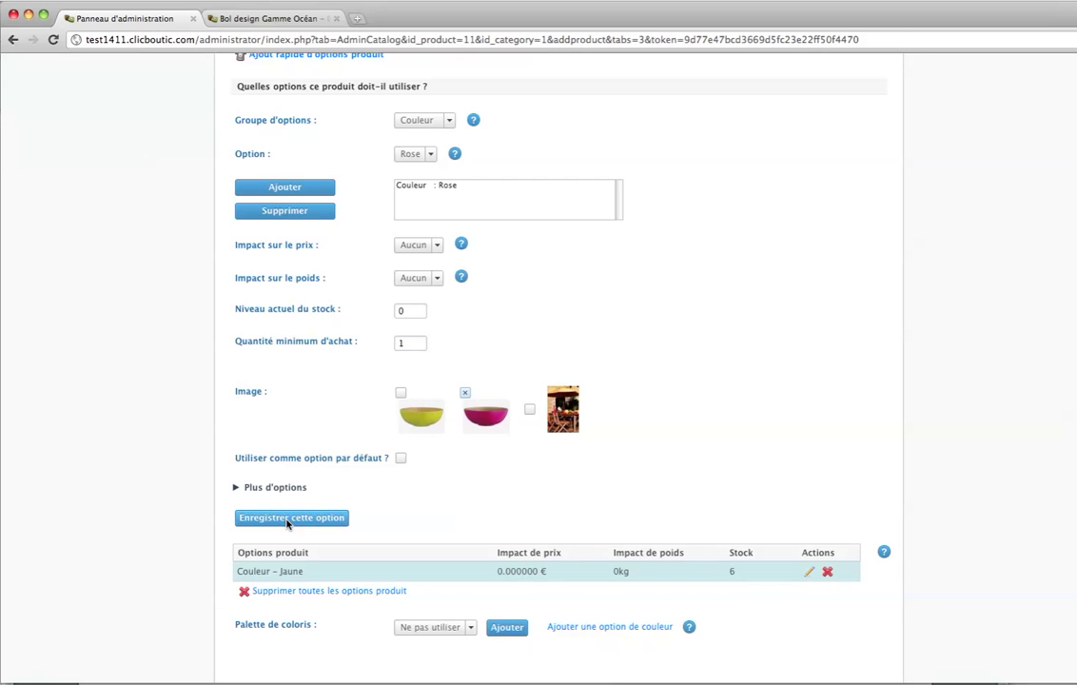
click(409, 314)
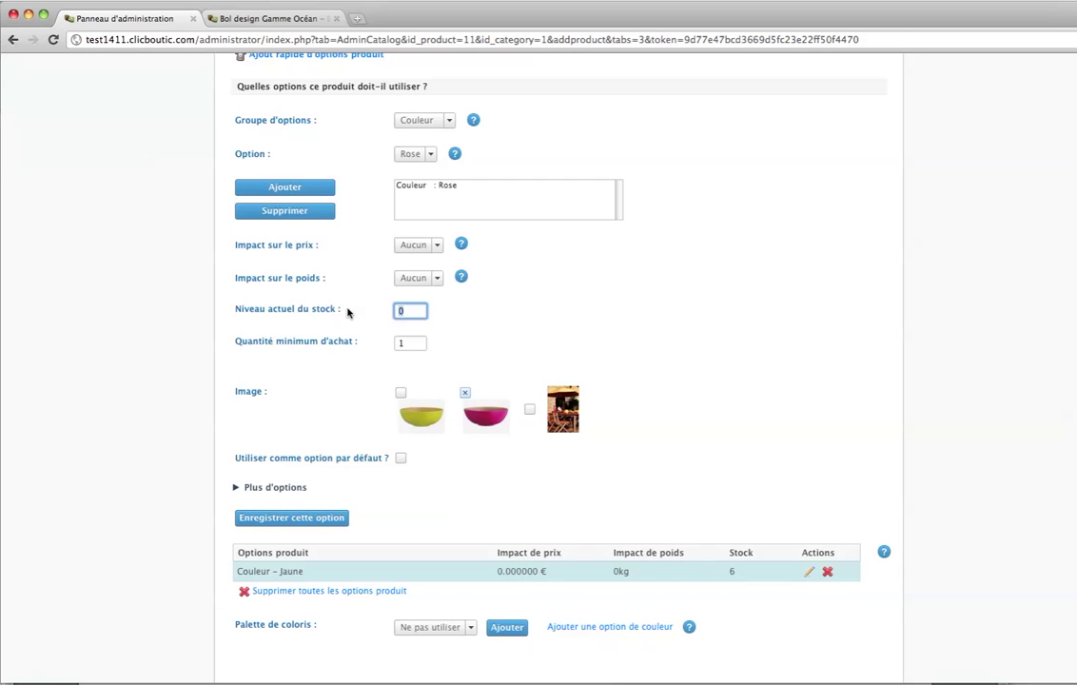
click(477, 320)
mouse_move(463, 275)
click(327, 516)
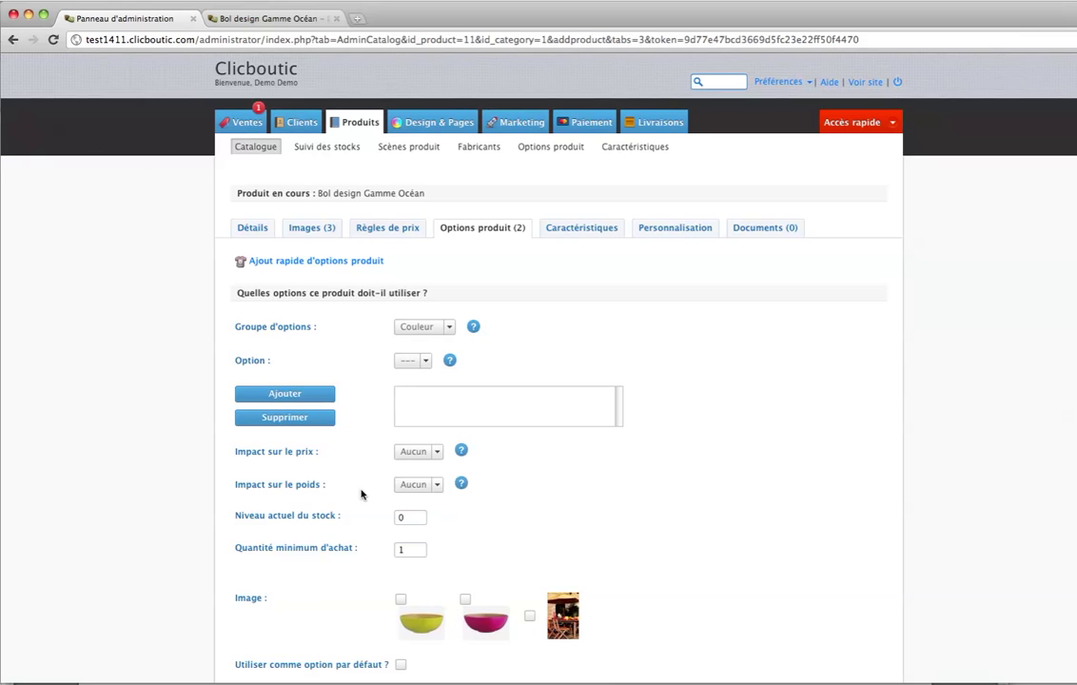
Set the price impact to Augmentation in the blank option form
click(427, 453)
click(433, 465)
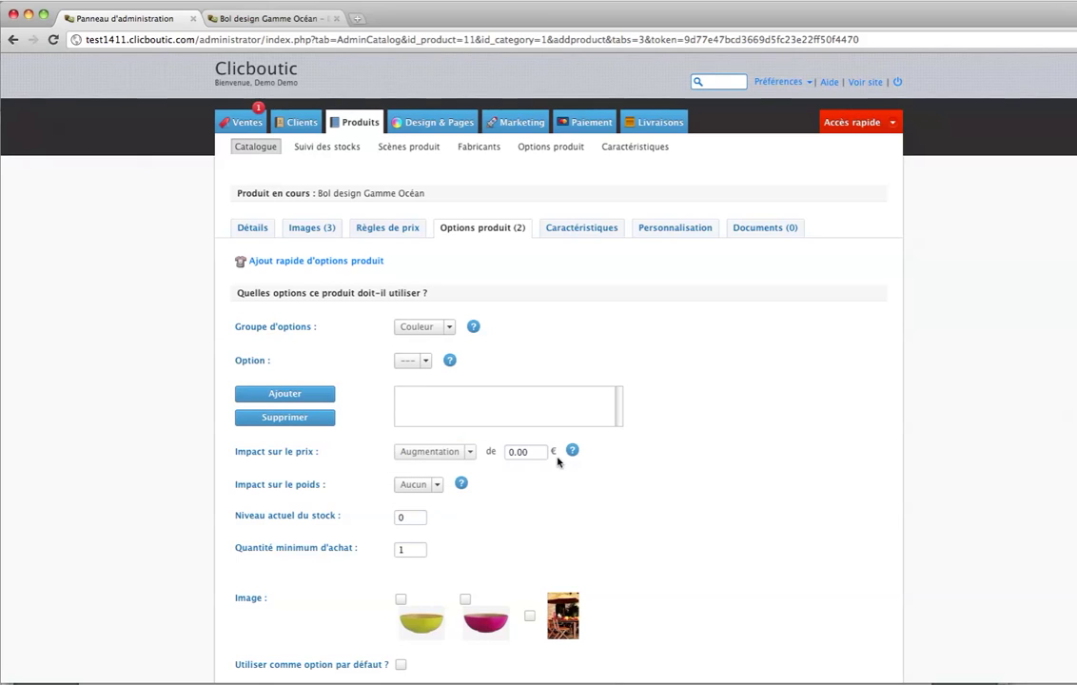
mouse_move(571, 457)
Open the saved Couleur – Rose option for editing and set its price impact to Augmentation
scroll(721, 589, down, 5)
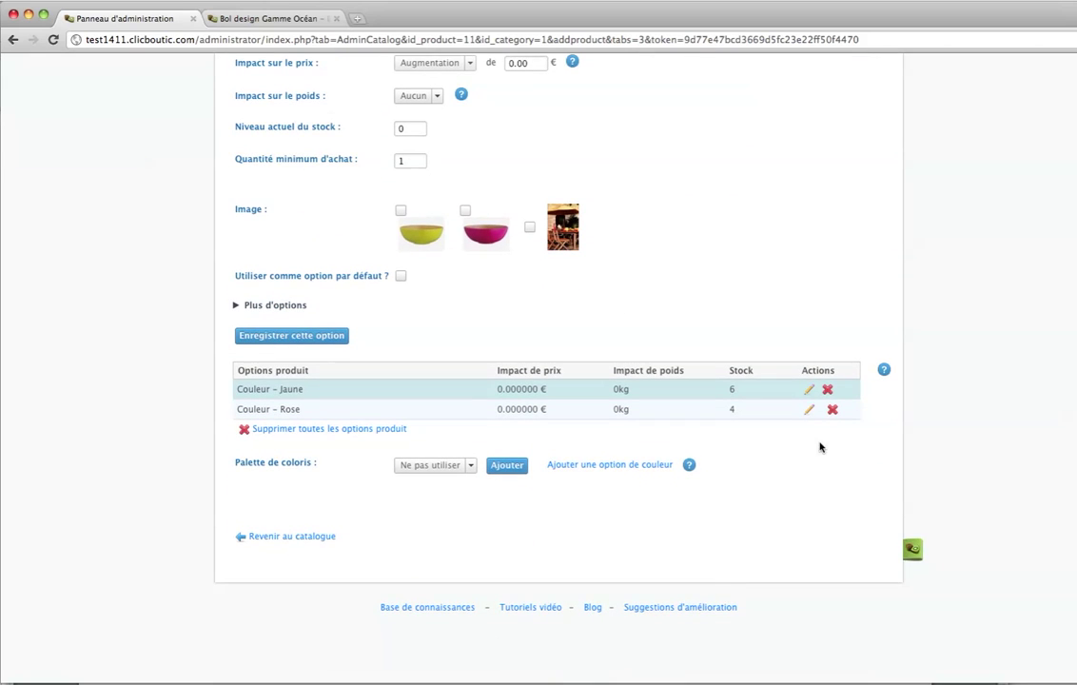
click(808, 409)
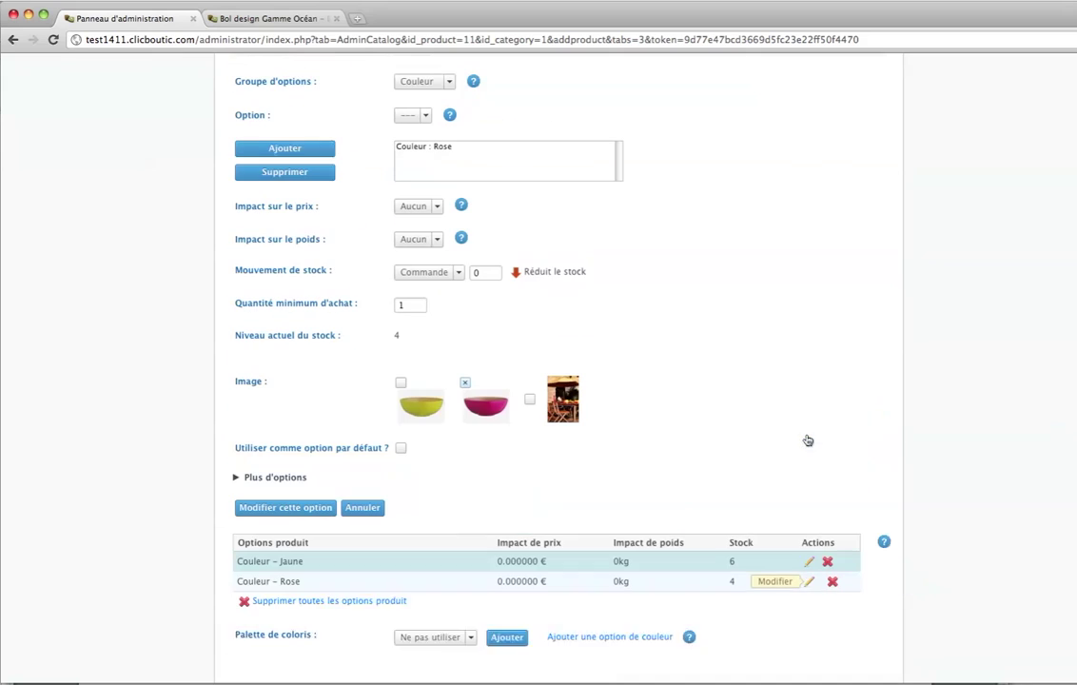
click(415, 220)
click(538, 249)
key(Down)
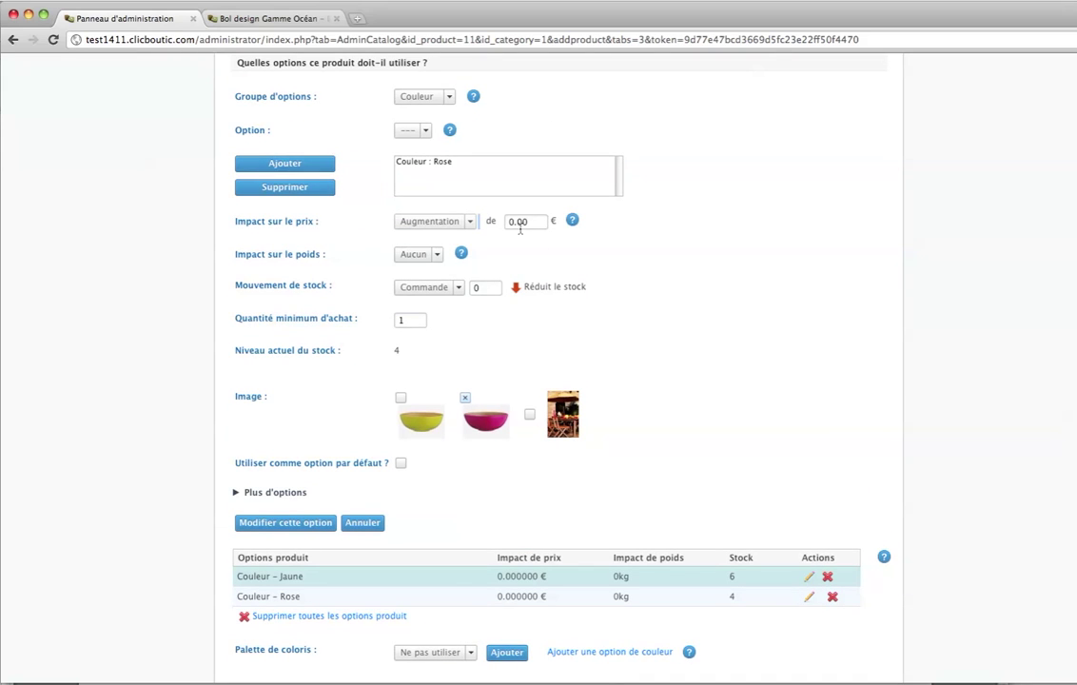
scroll(520, 356, up, 3)
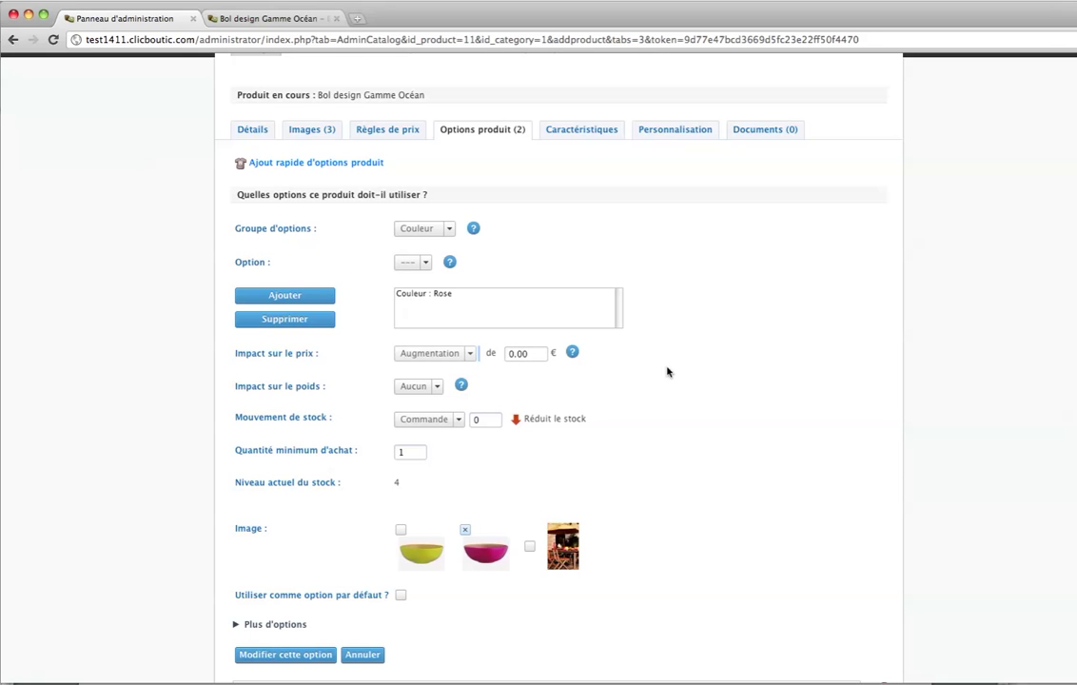
scroll(668, 369, down, 6)
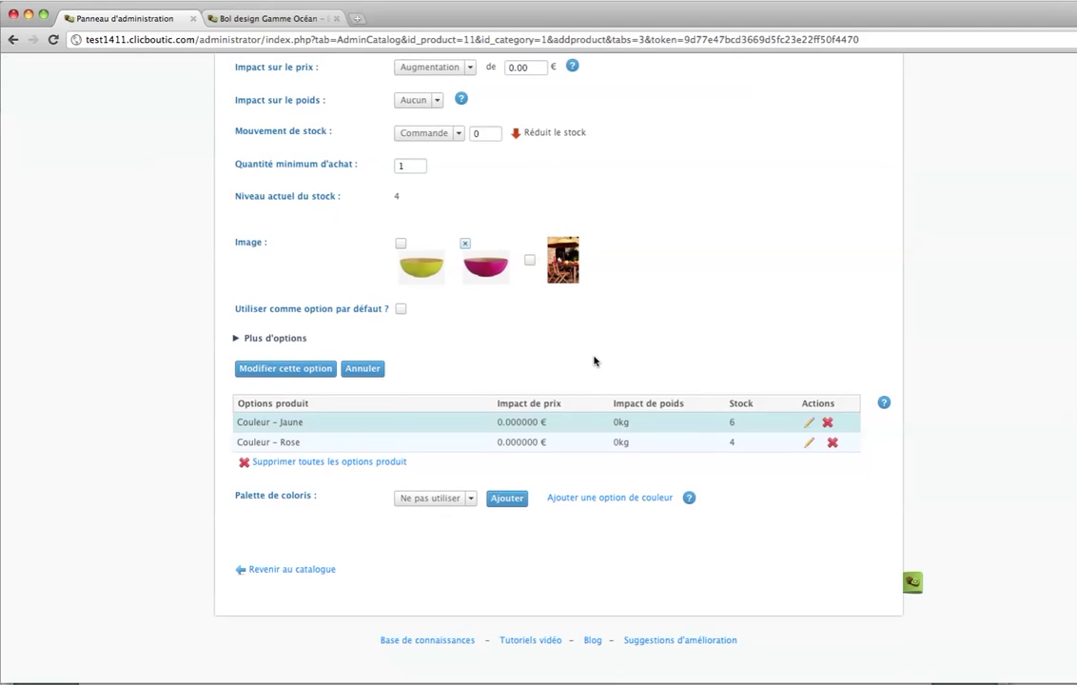
scroll(594, 361, up, 8)
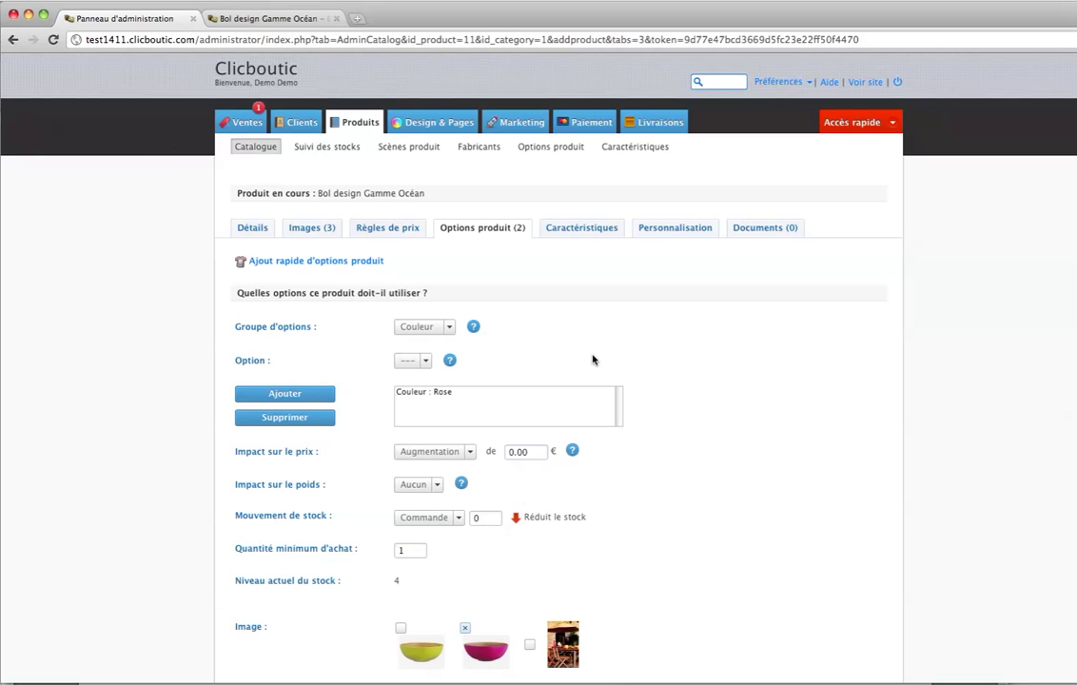
Try to add a new characteristic to the product, cancel leaving the page, and recheck the product options
click(589, 229)
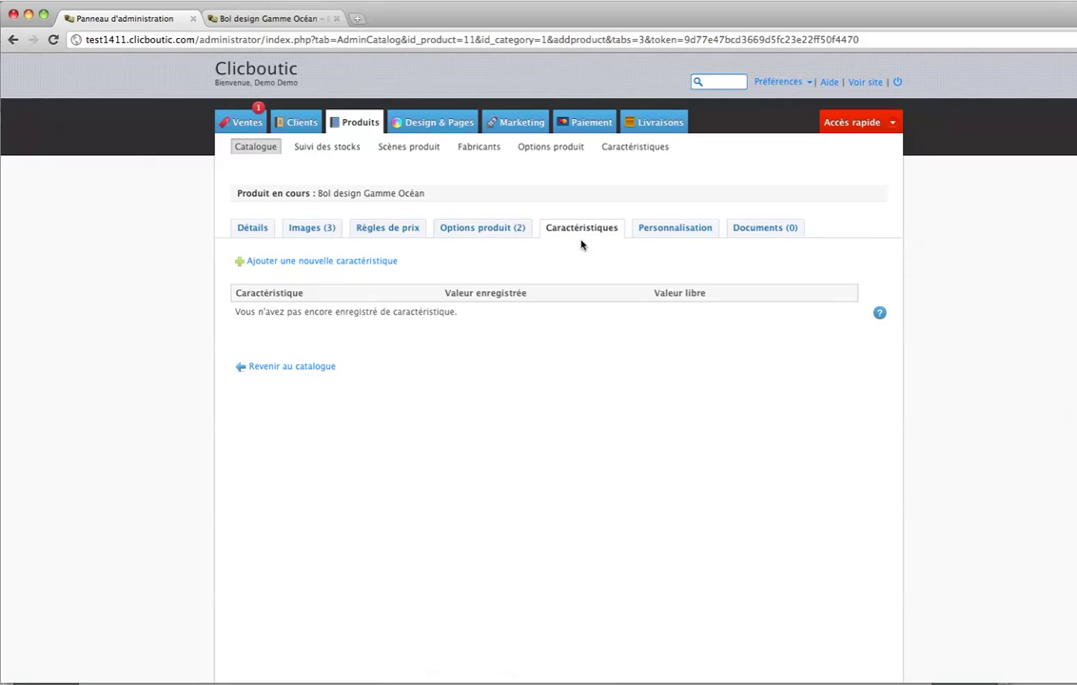
click(382, 263)
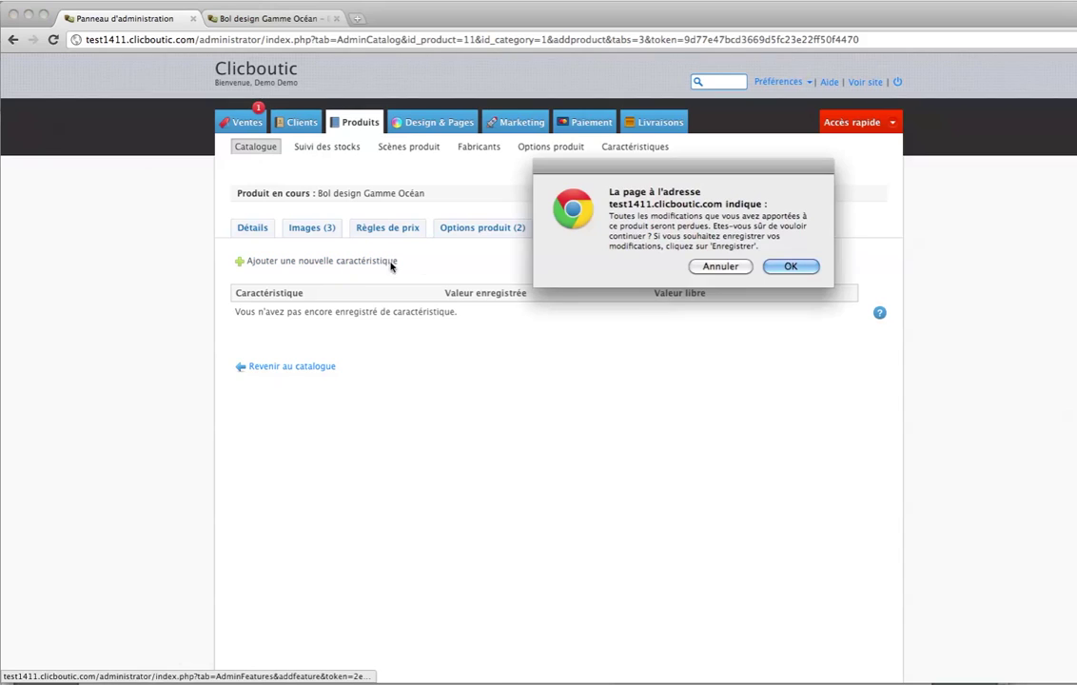
click(721, 267)
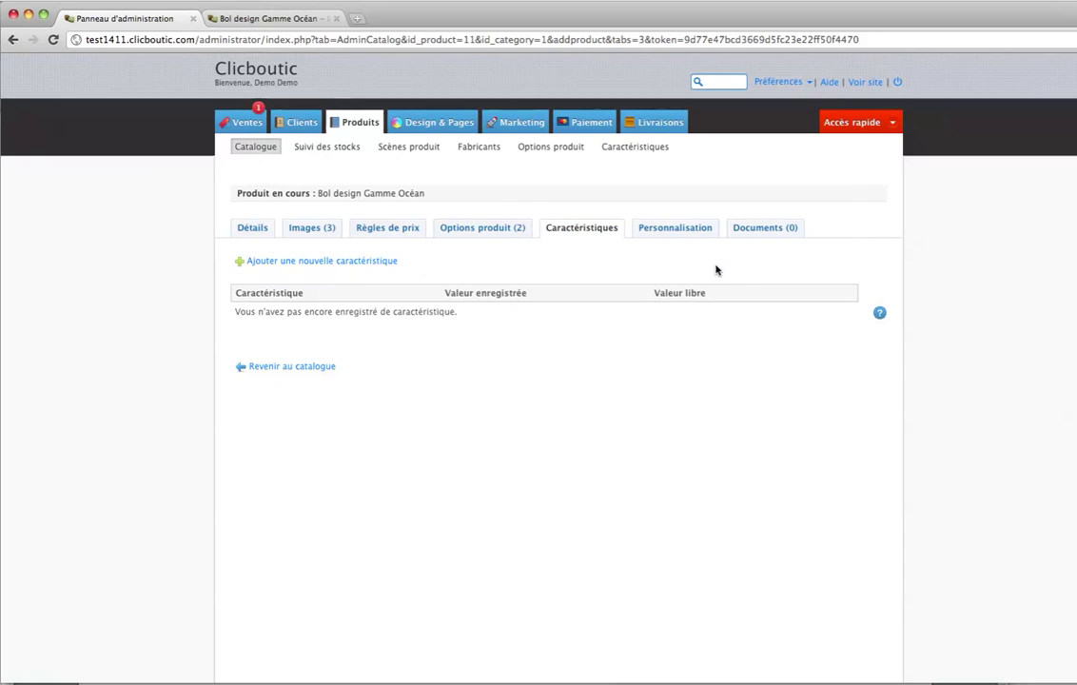
click(501, 231)
scroll(577, 310, down, 10)
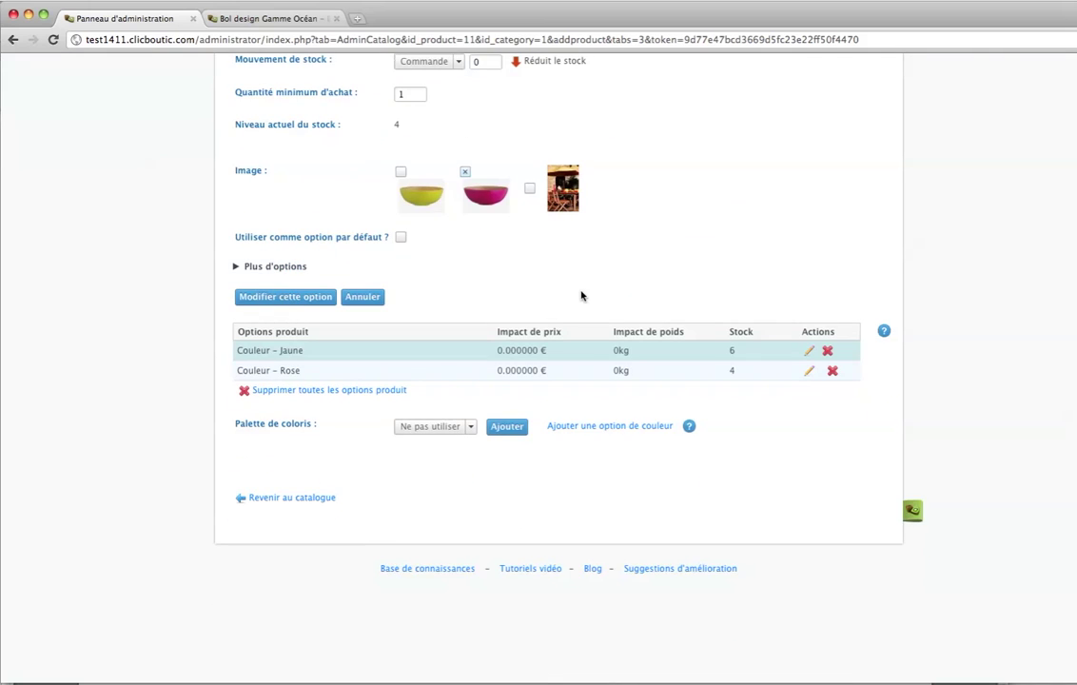
scroll(579, 293, up, 10)
Create a new product characteristic named "largeur" and save it
click(605, 227)
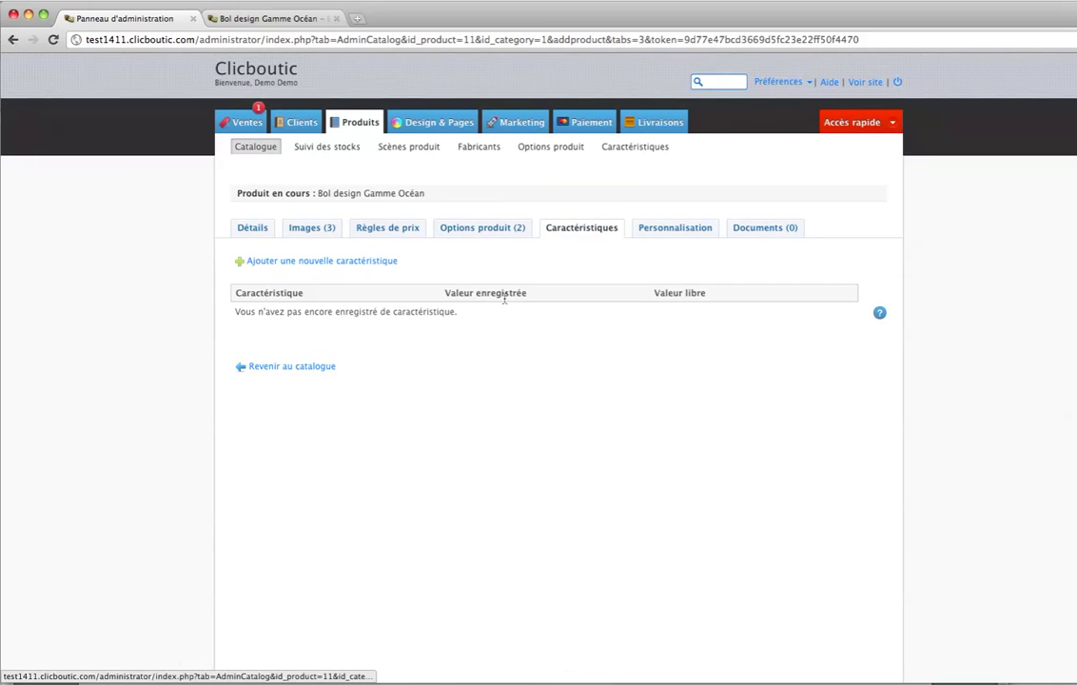
click(391, 263)
click(790, 267)
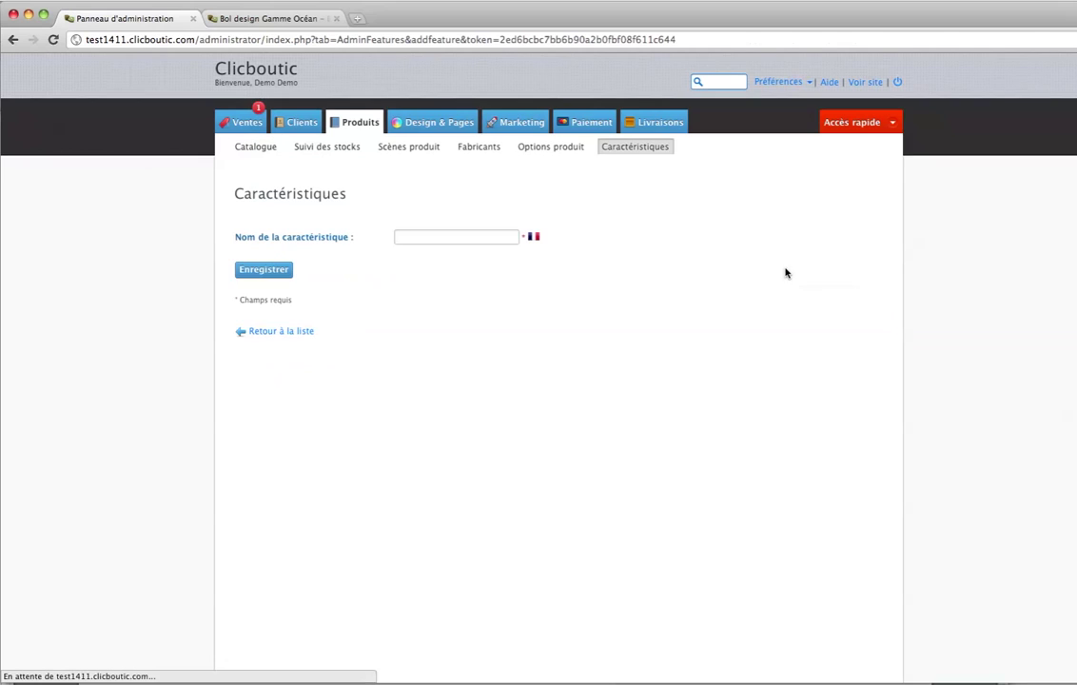
click(423, 237)
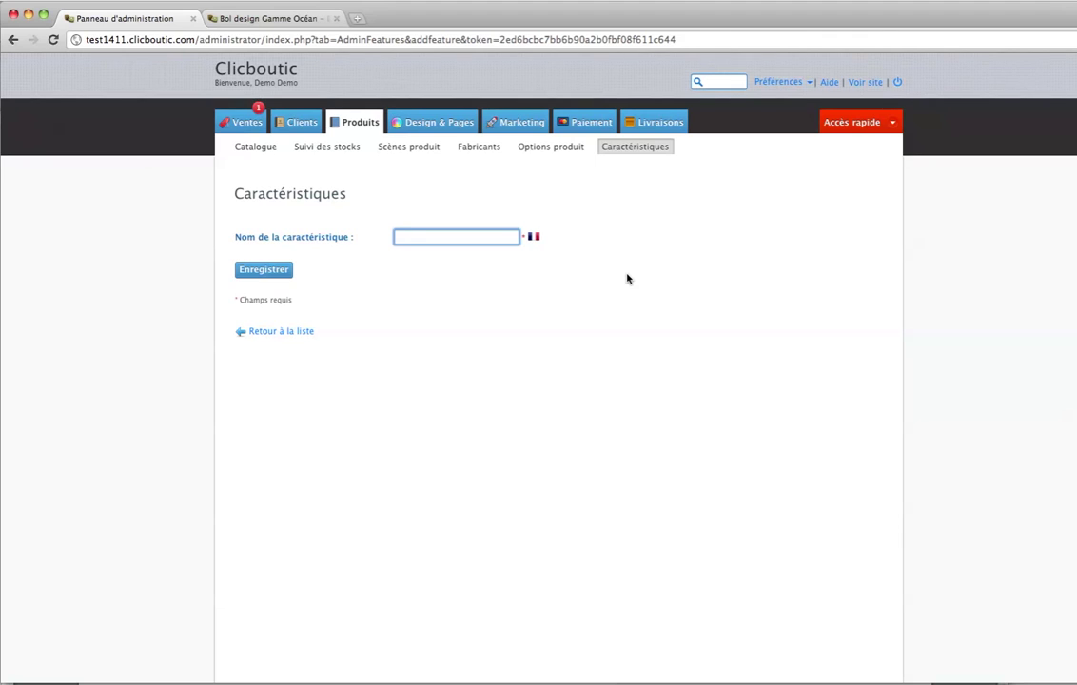
text(largeur)
click(276, 271)
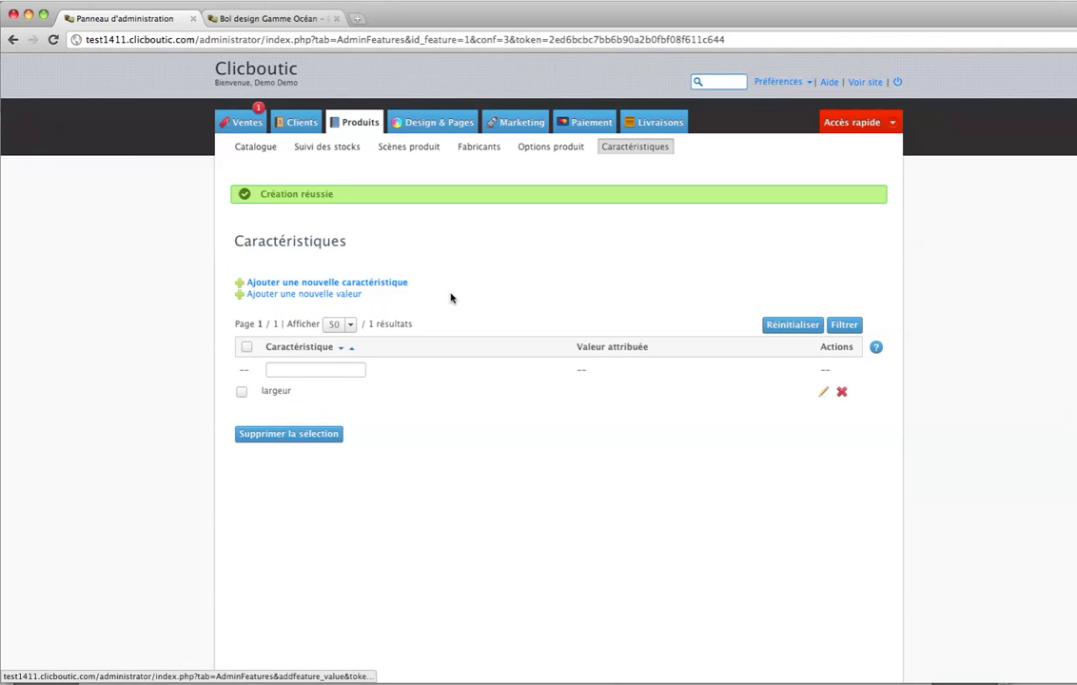
Create and save another characteristic named "Poids du produit"
click(276, 281)
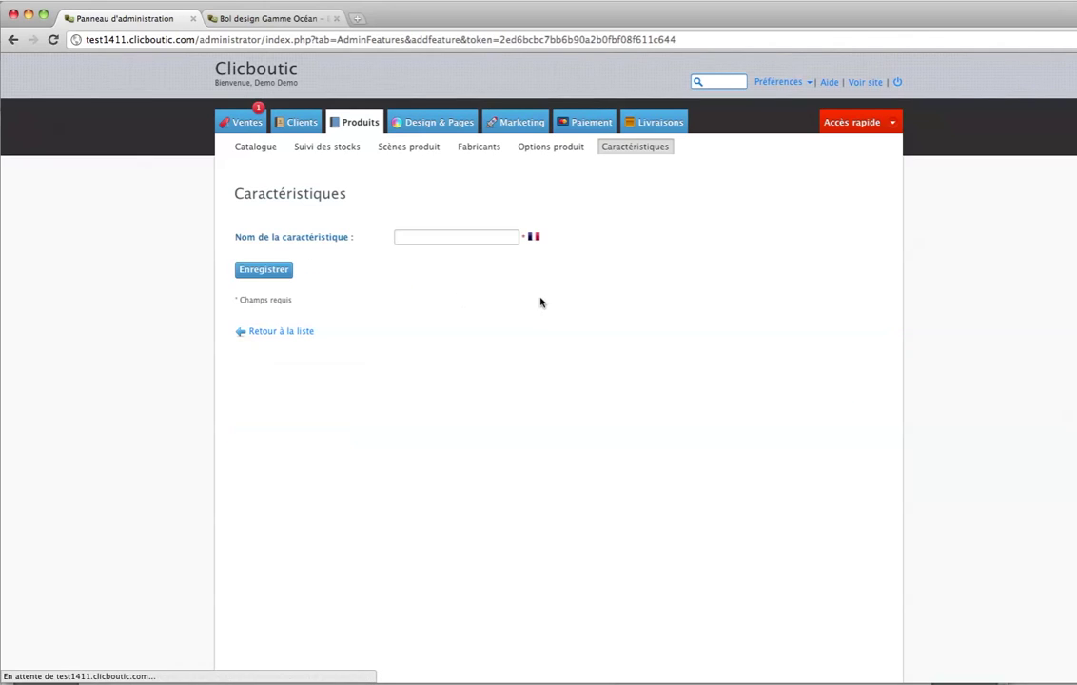
click(459, 238)
text(Poids du produit)
click(267, 270)
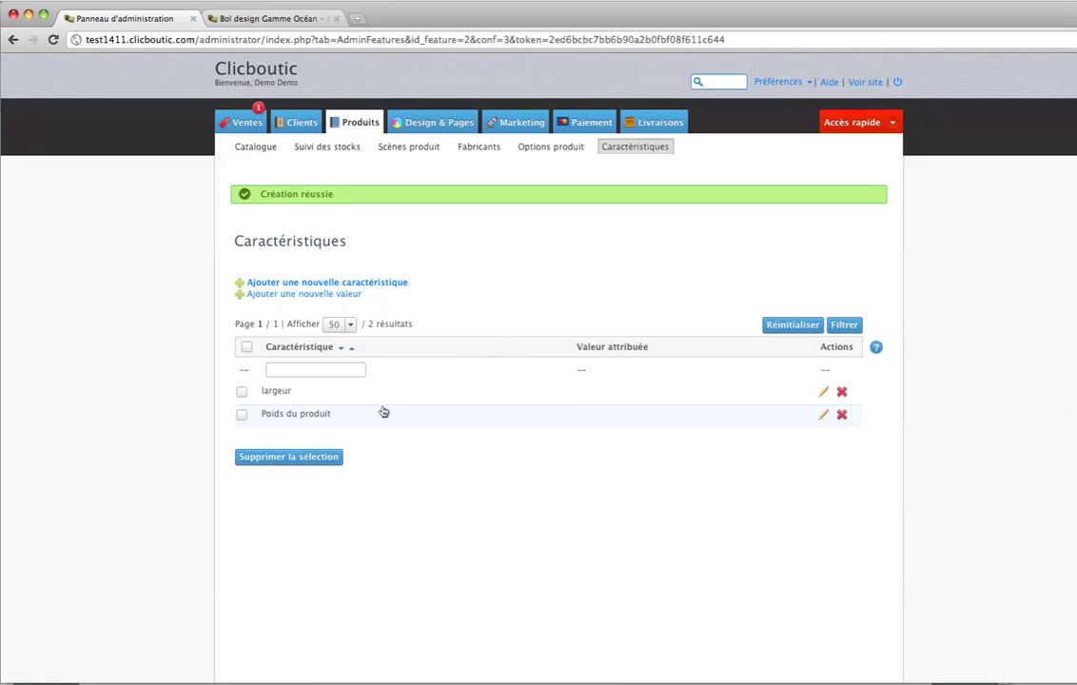
Set the characteristics of Bol design Gamme Océan to free values of 8 cm for largeur and 250 grammes for Poids du produit, and save
click(267, 150)
scroll(552, 334, down, 10)
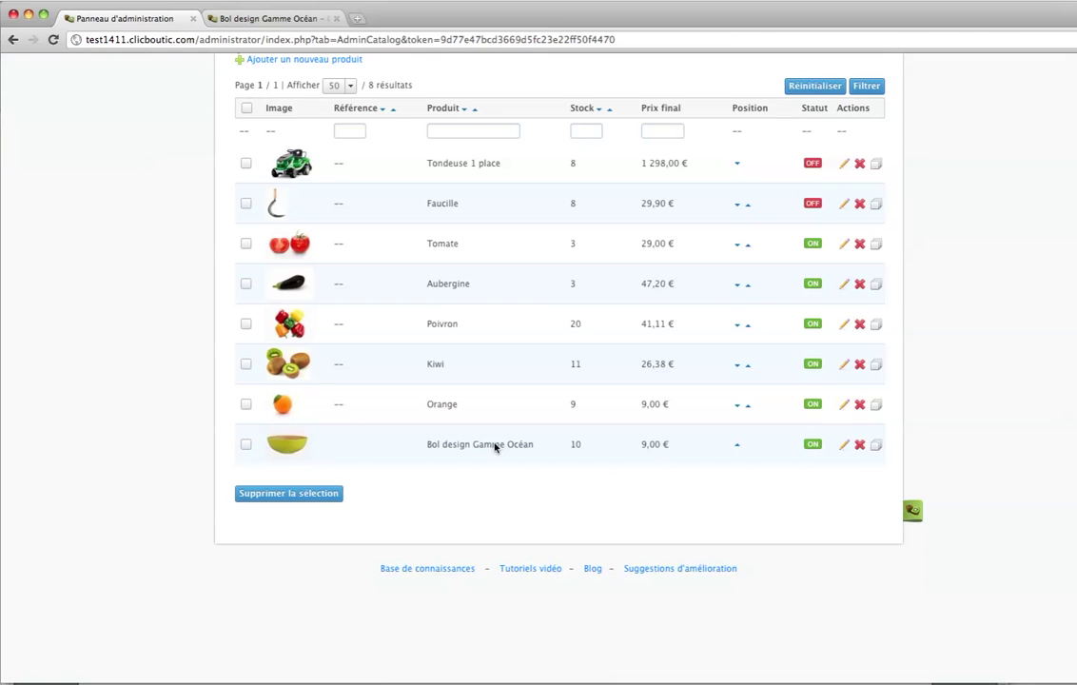
click(844, 444)
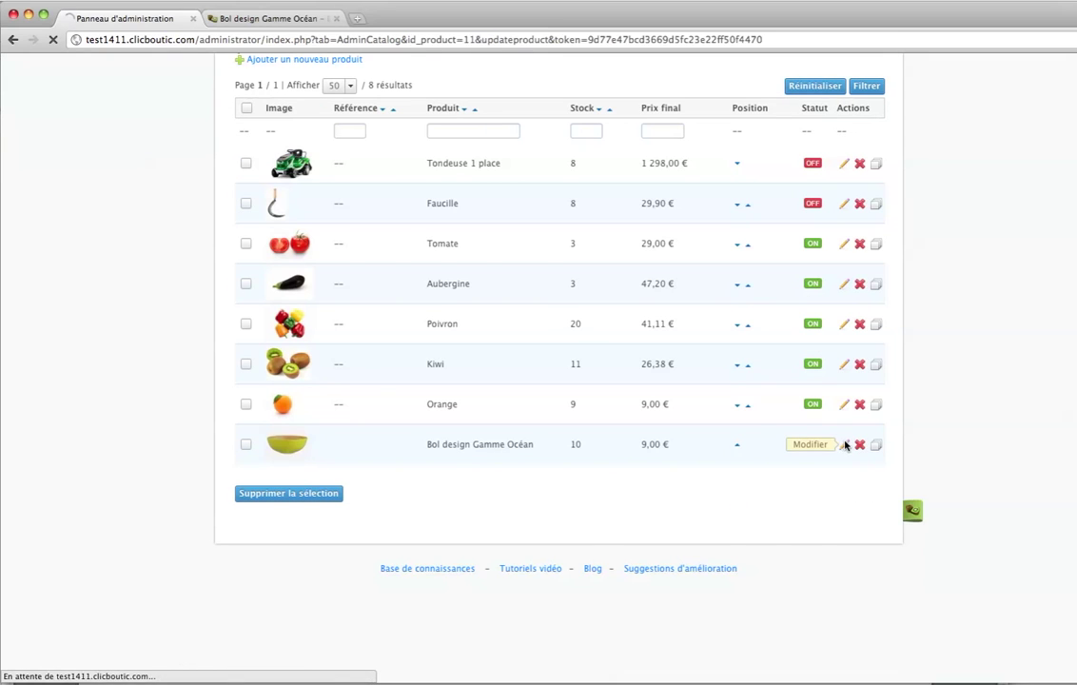
click(561, 224)
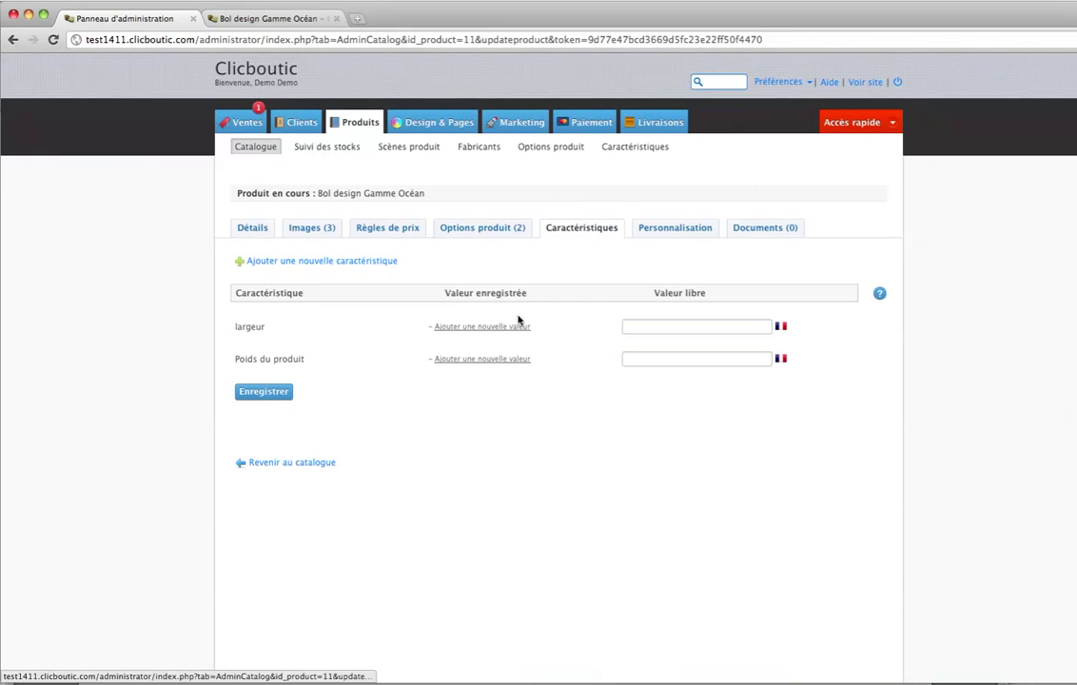
double_click(238, 327)
click(752, 340)
click(752, 333)
text(8 cm)
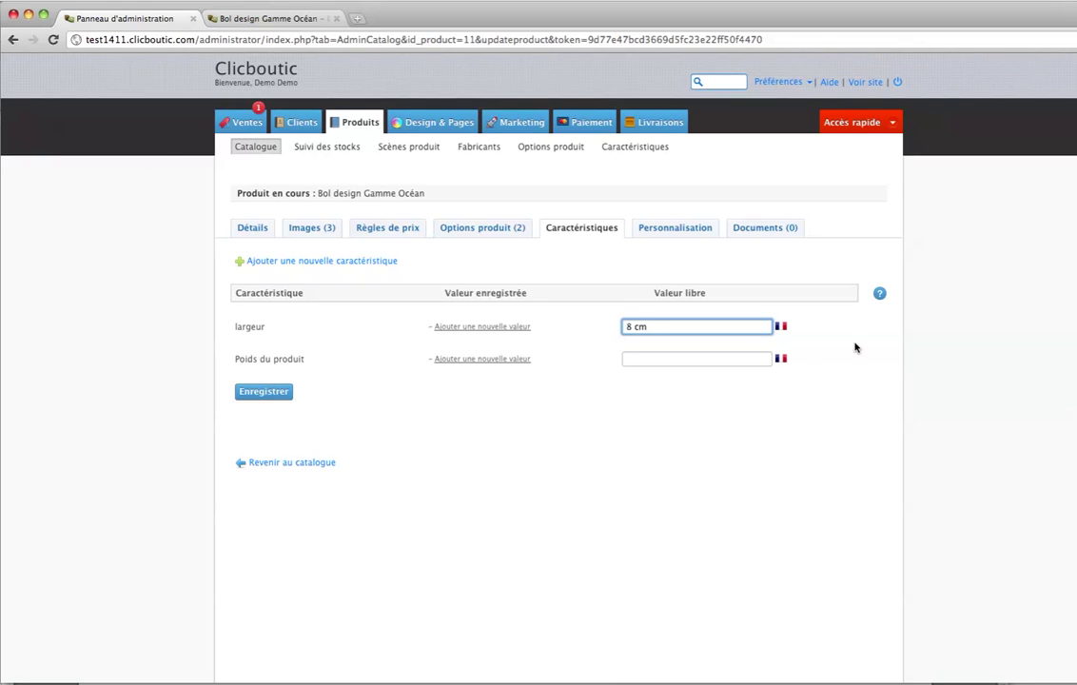
click(748, 357)
text(250 grammes)
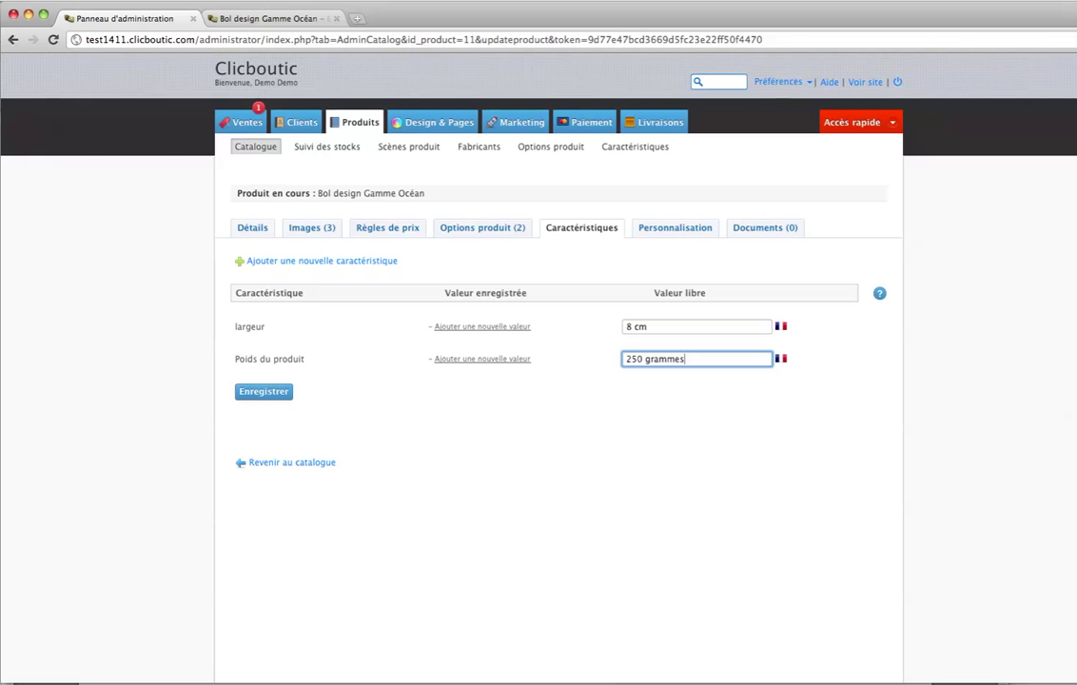
click(258, 391)
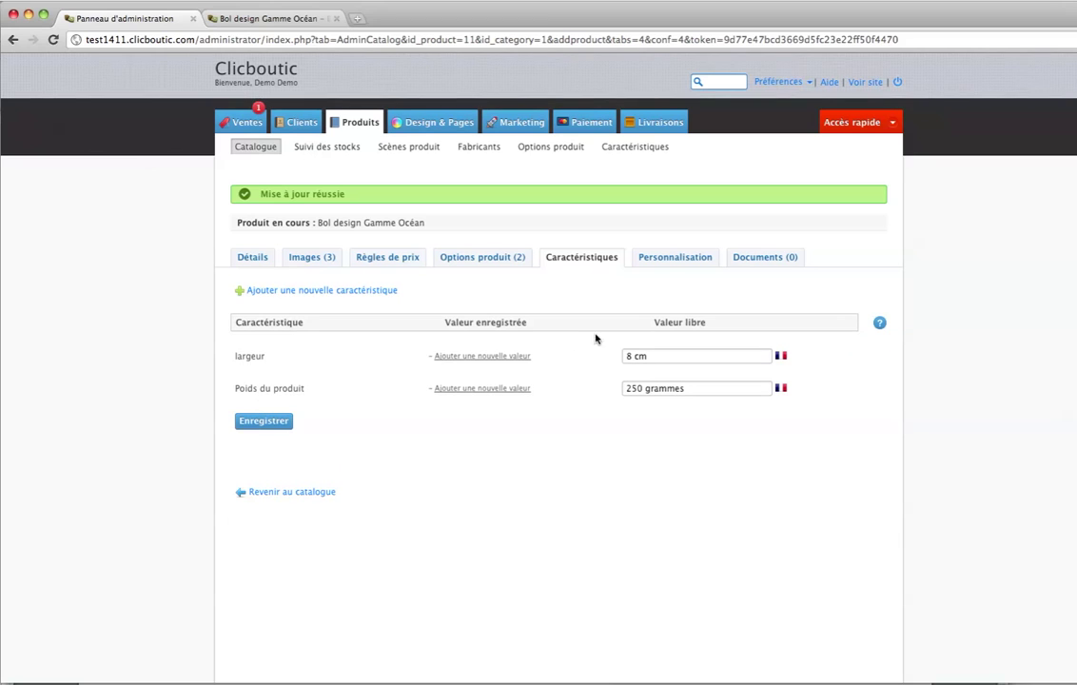
Review the product's customisation settings with the help on image and text fields, and its document attachment form
click(669, 262)
mouse_move(444, 294)
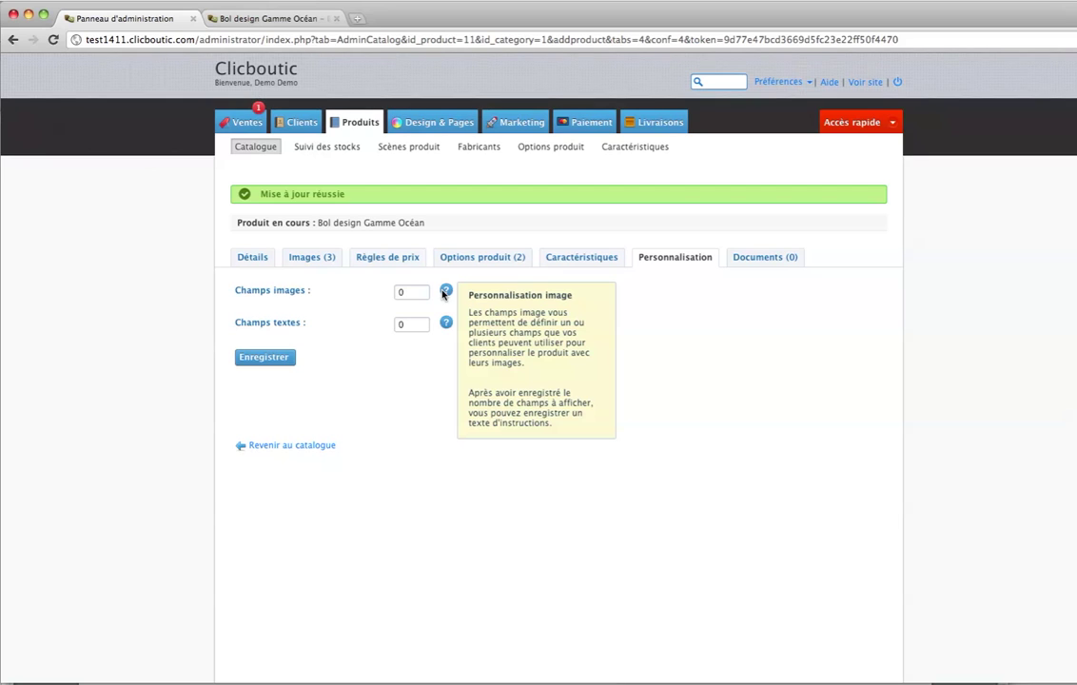
mouse_move(443, 326)
click(788, 258)
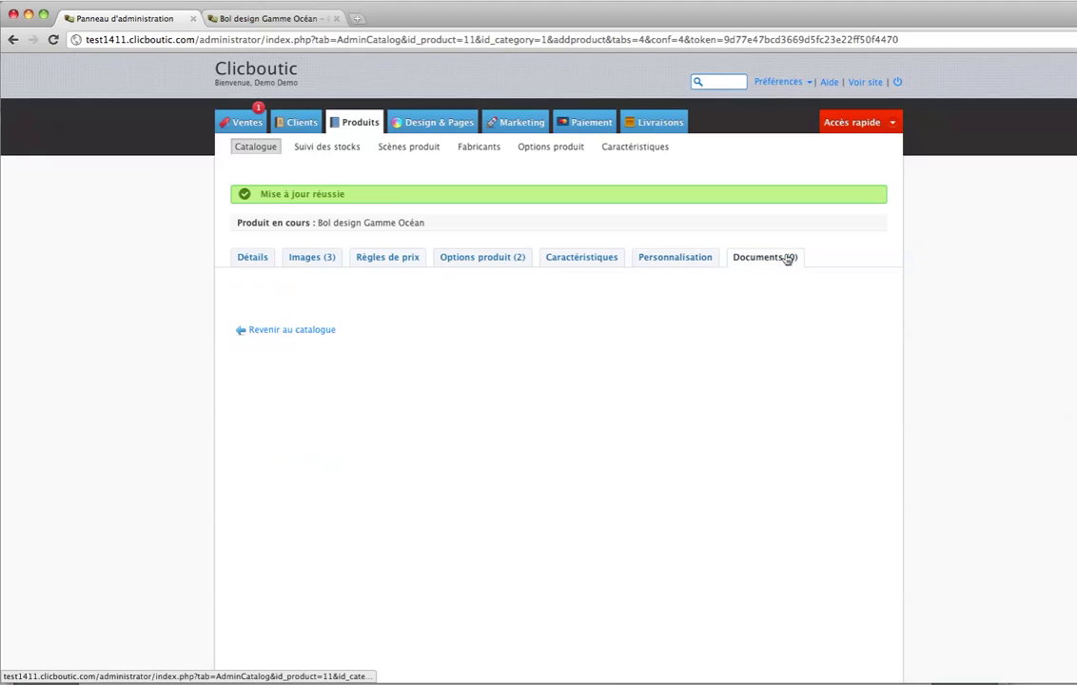
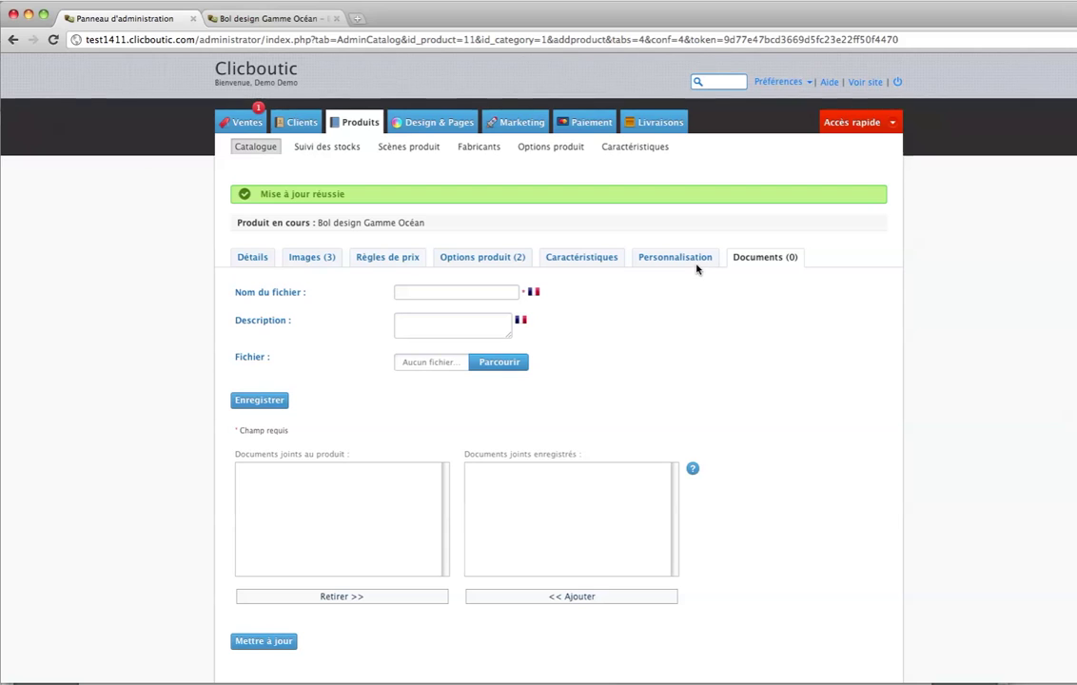
Add a price rule to the bowl giving a 10 percent reduction from a minimum purchase quantity of 5
click(401, 258)
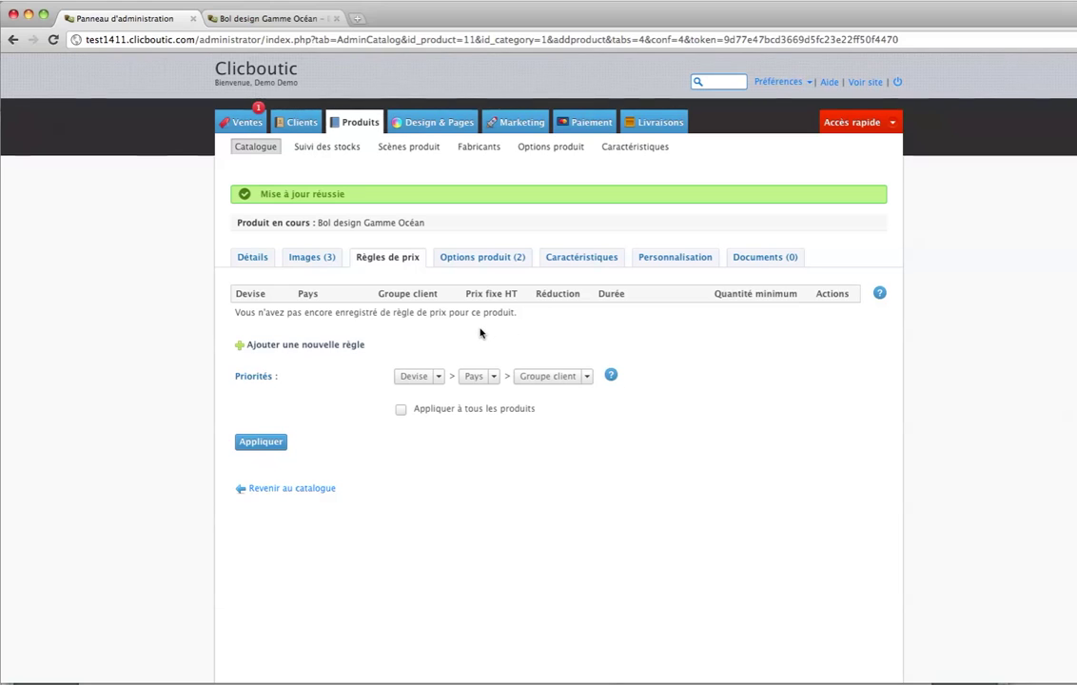
click(344, 347)
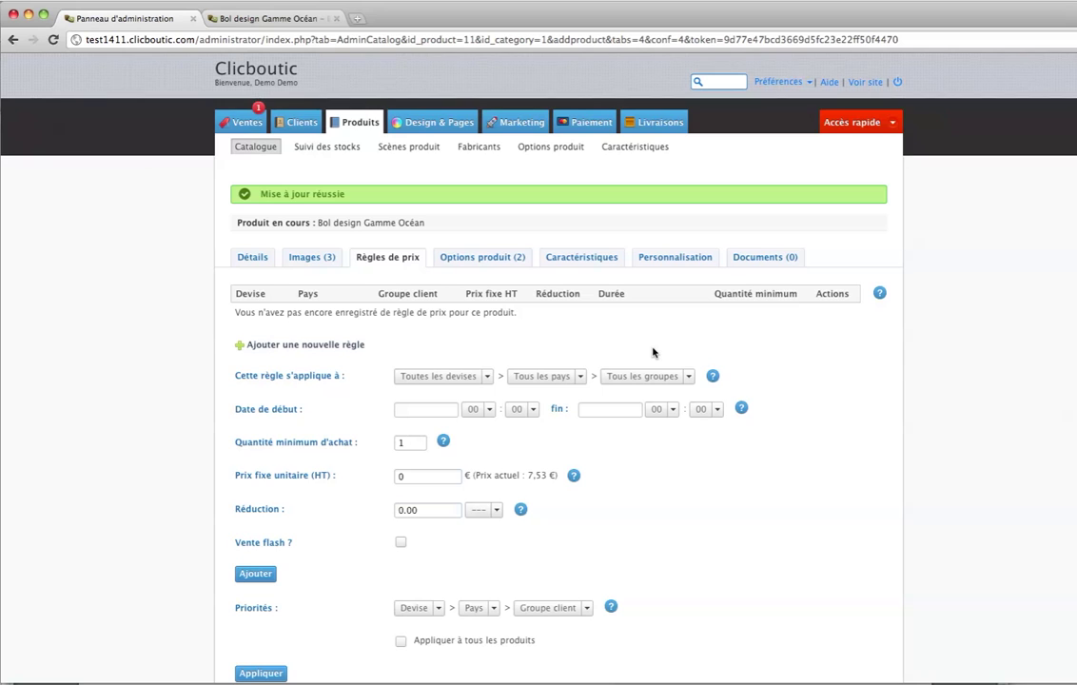
scroll(653, 353, down, 1)
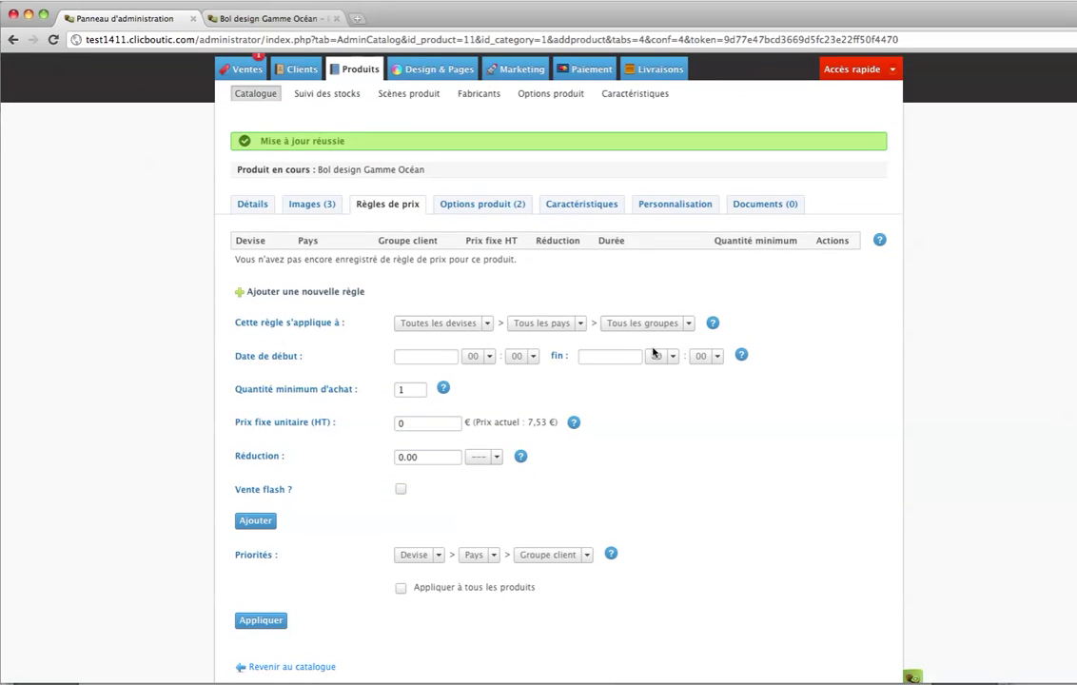
mouse_move(442, 391)
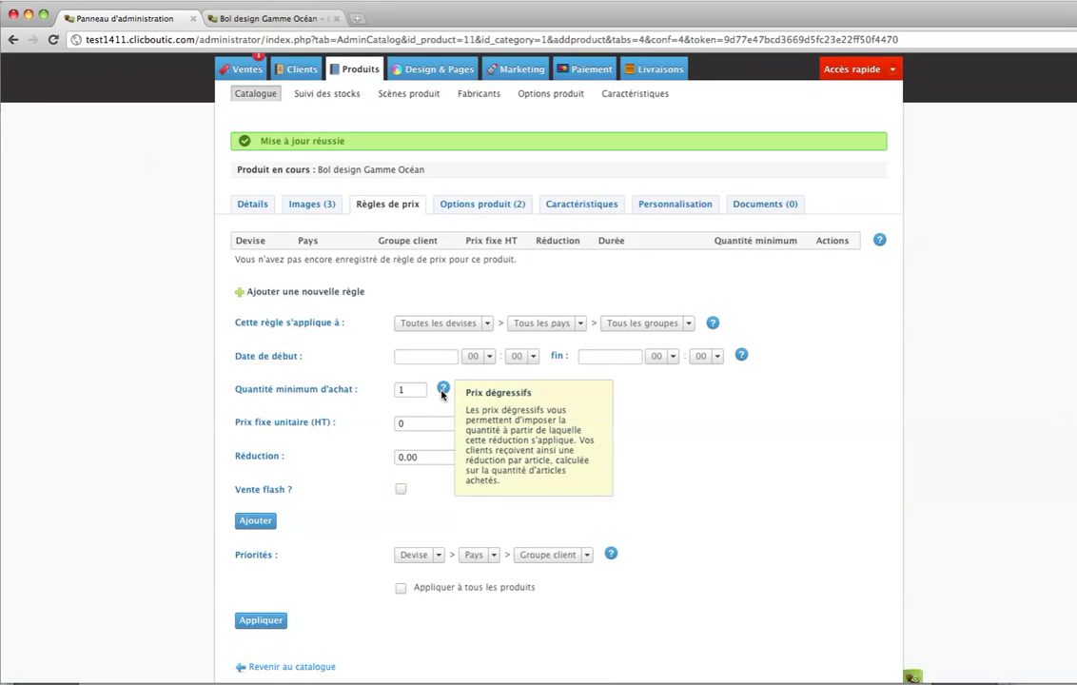
double_click(404, 390)
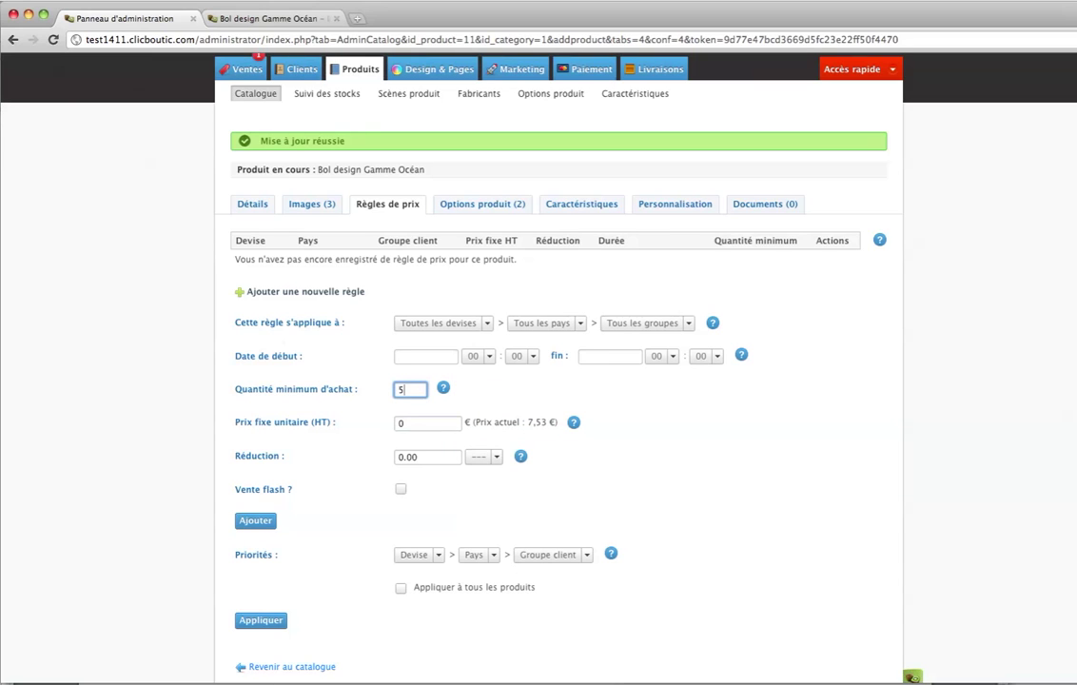
click(497, 504)
click(493, 456)
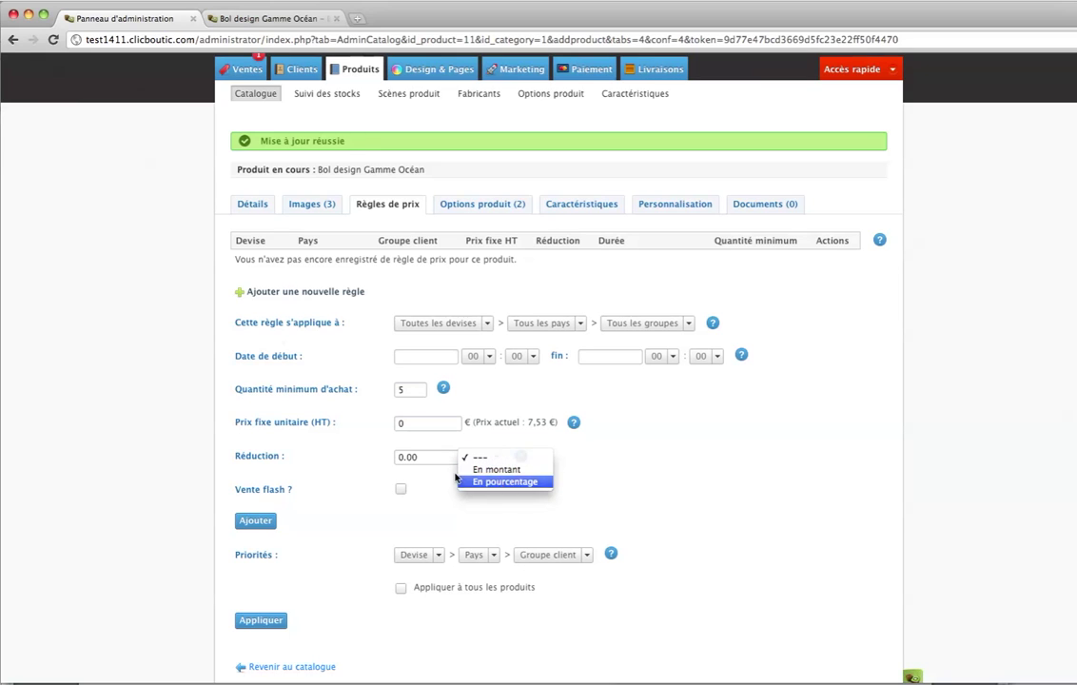
click(501, 482)
click(361, 456)
text(10)
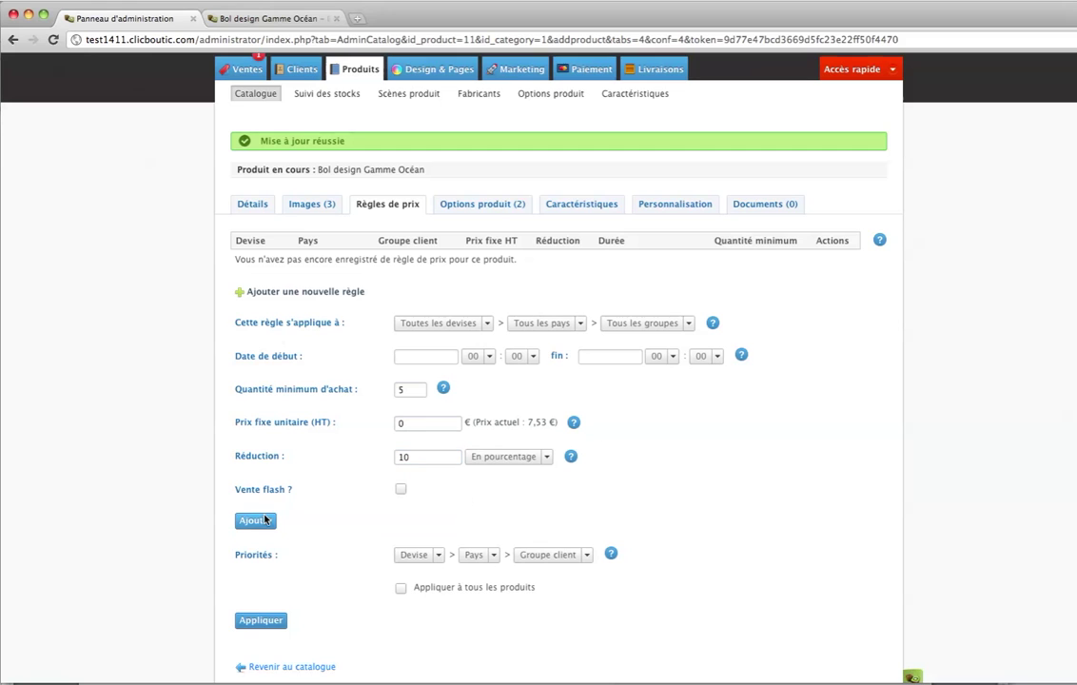
click(253, 520)
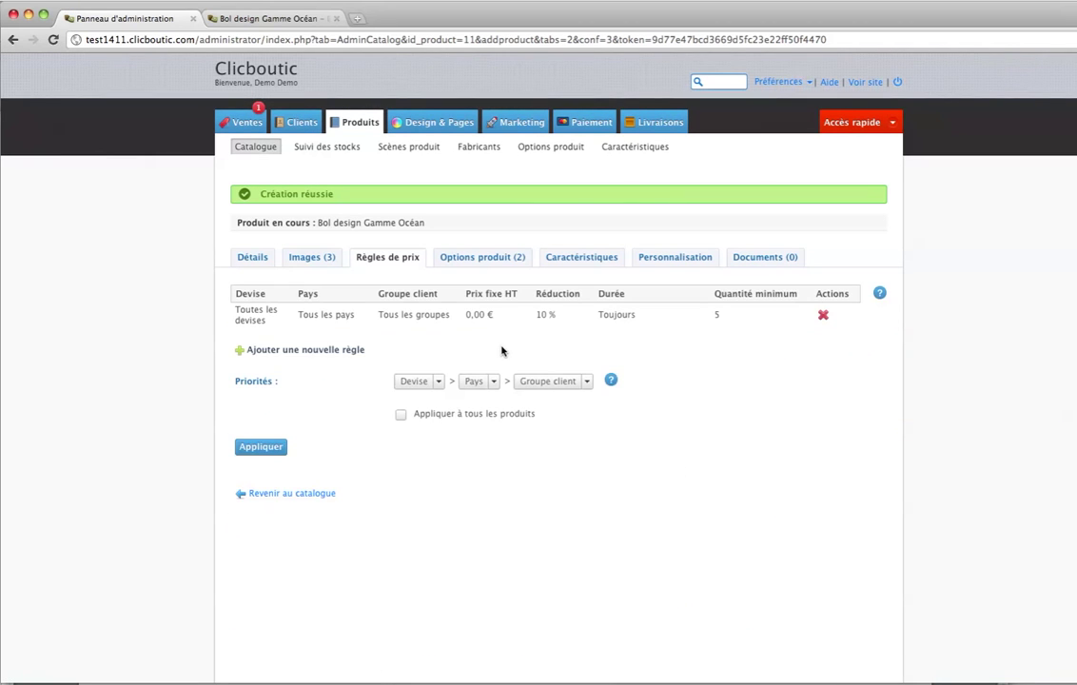
Add a second price rule giving a 15 percent reduction from a minimum purchase quantity of 10
click(333, 350)
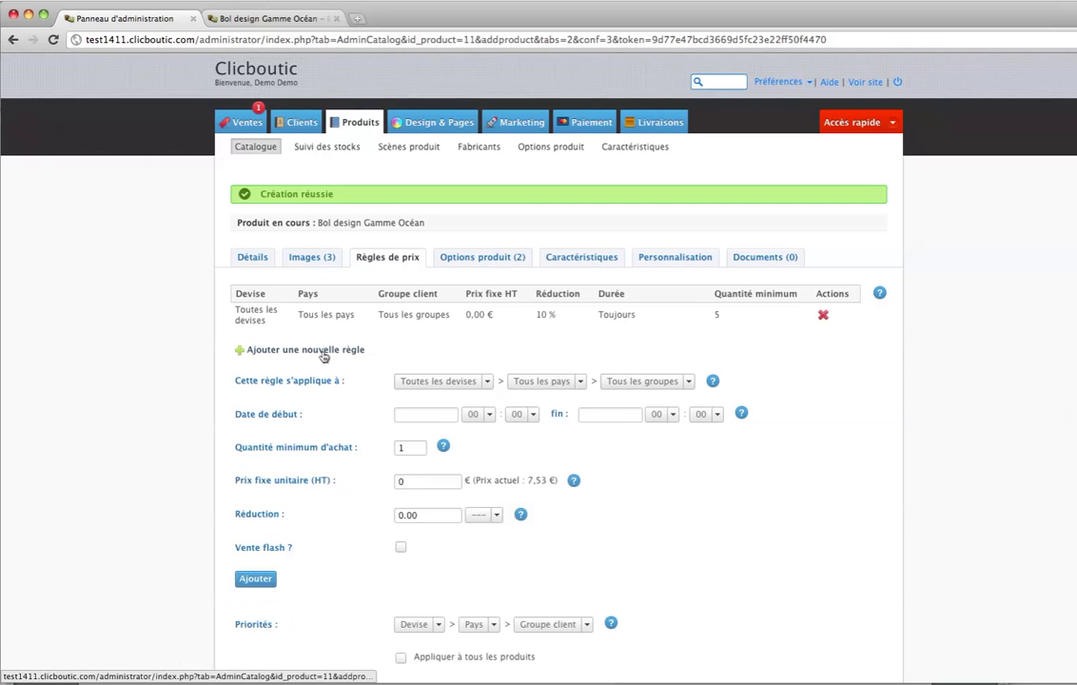
double_click(412, 450)
text(10)
click(546, 439)
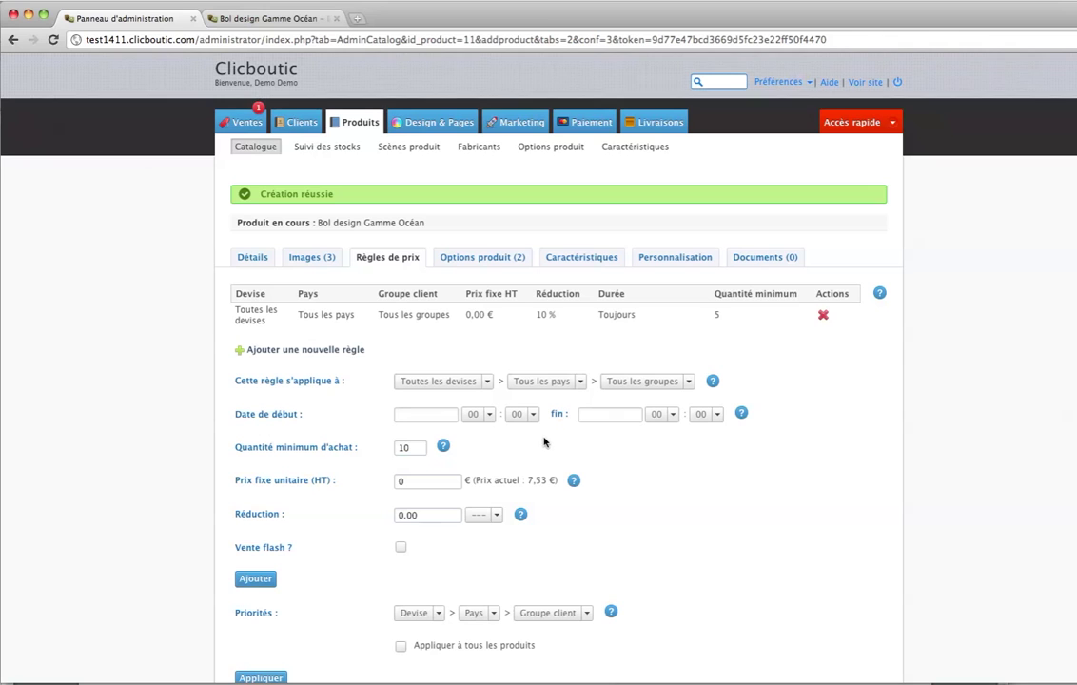
scroll(538, 442, down, 1)
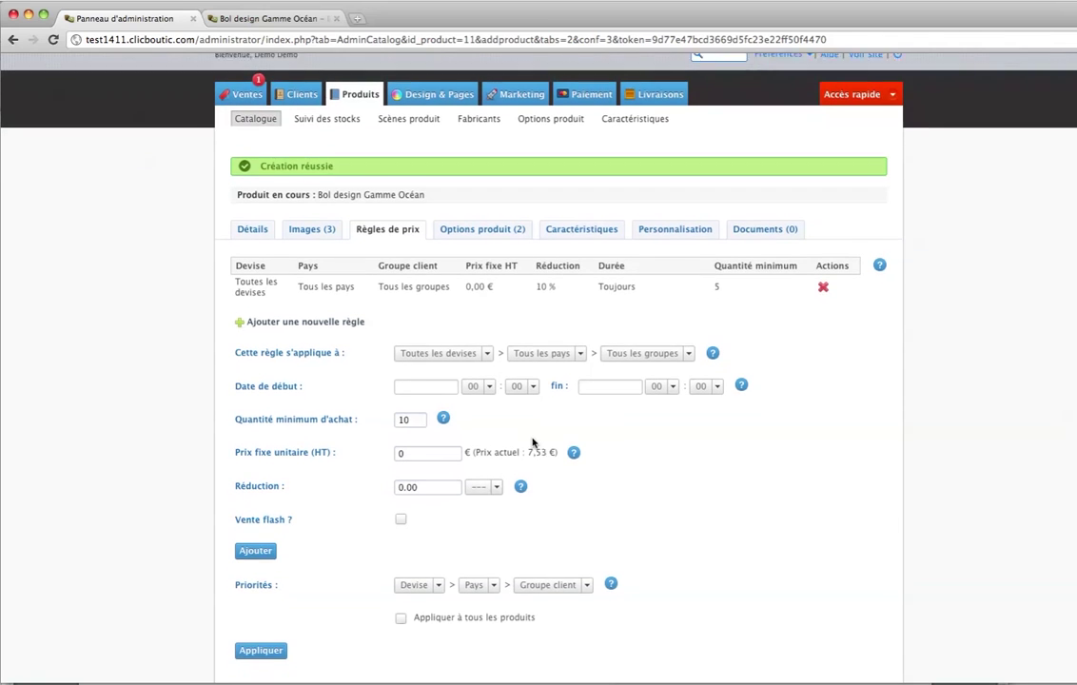
click(402, 465)
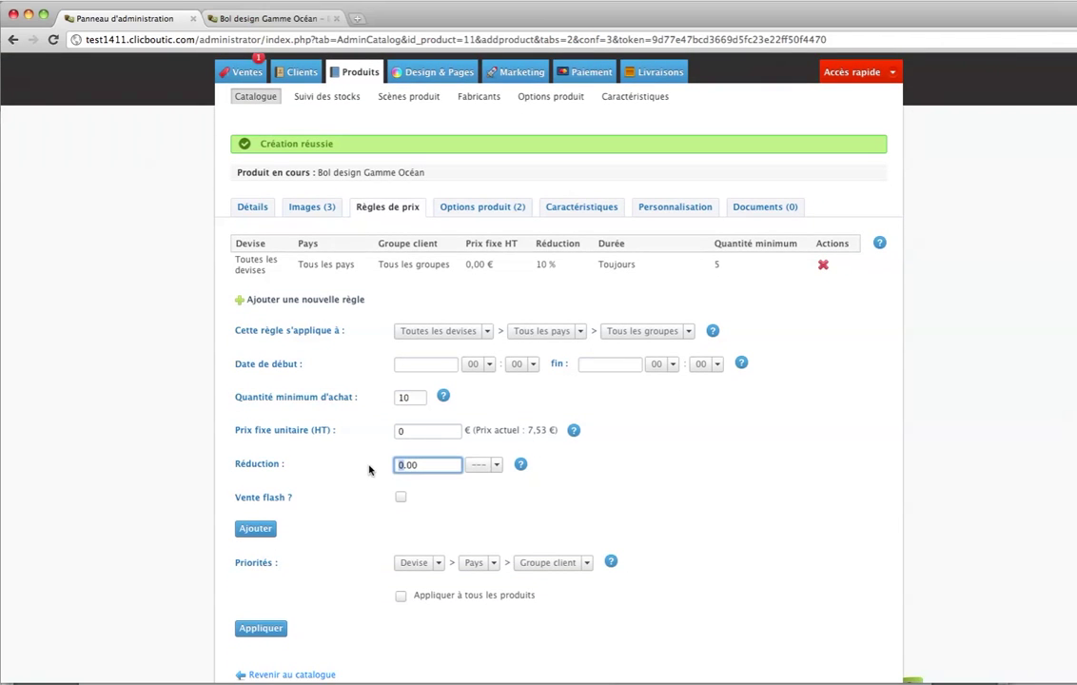
click(481, 464)
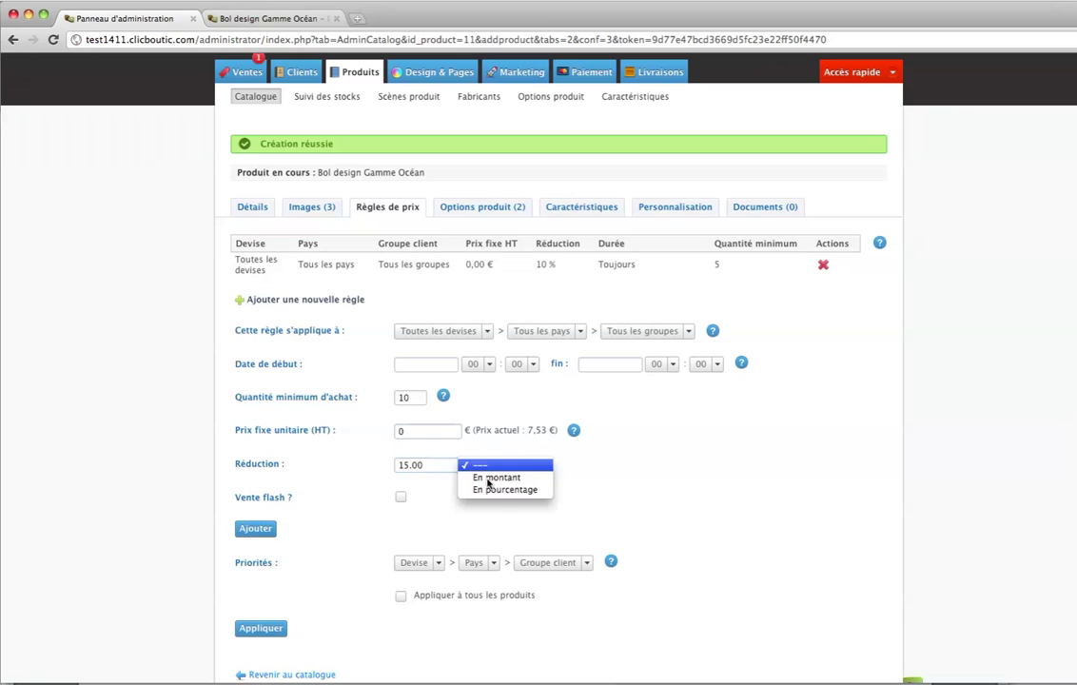
click(481, 433)
click(254, 532)
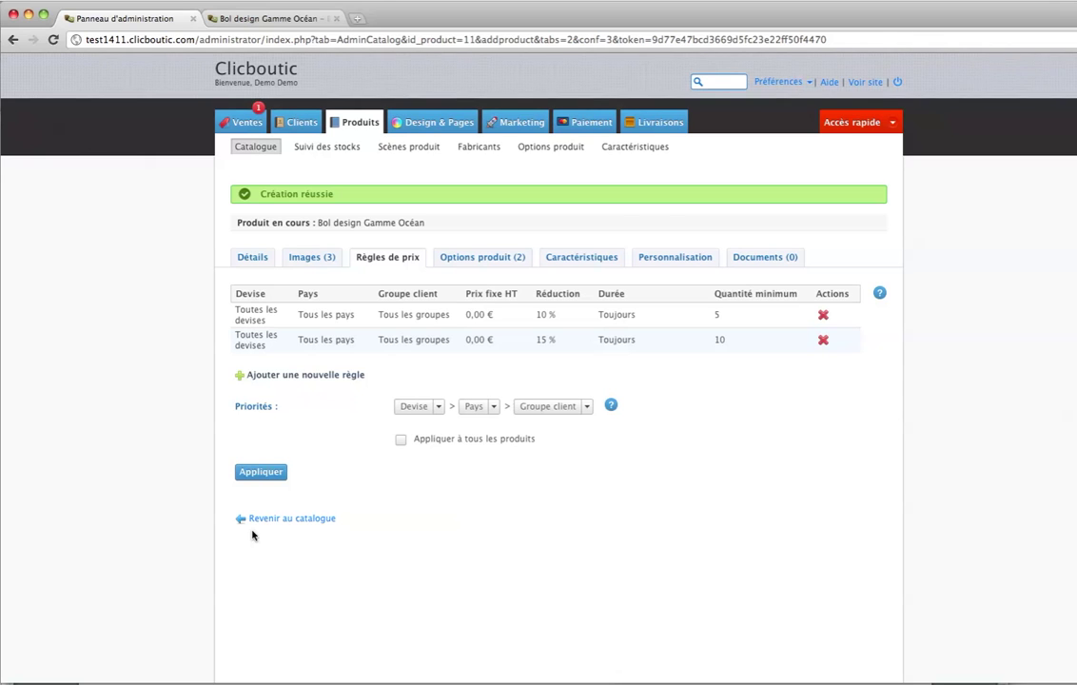
Reload the bowl's storefront page and preview the Rose colour option, returning to Jaune
click(285, 19)
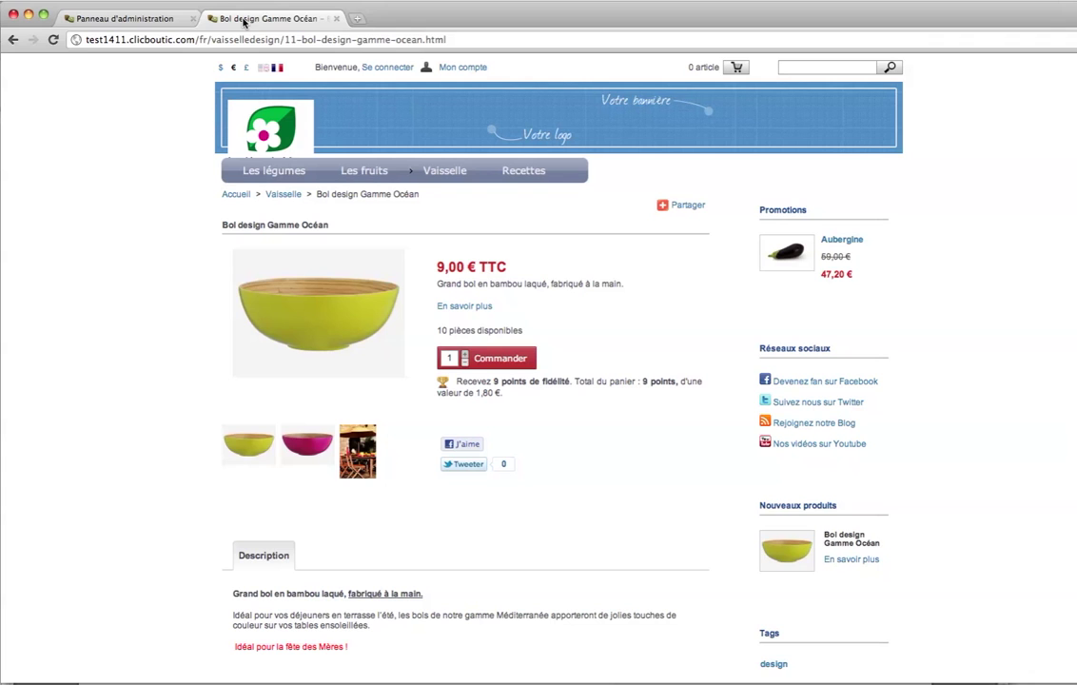
right_click(677, 313)
click(700, 348)
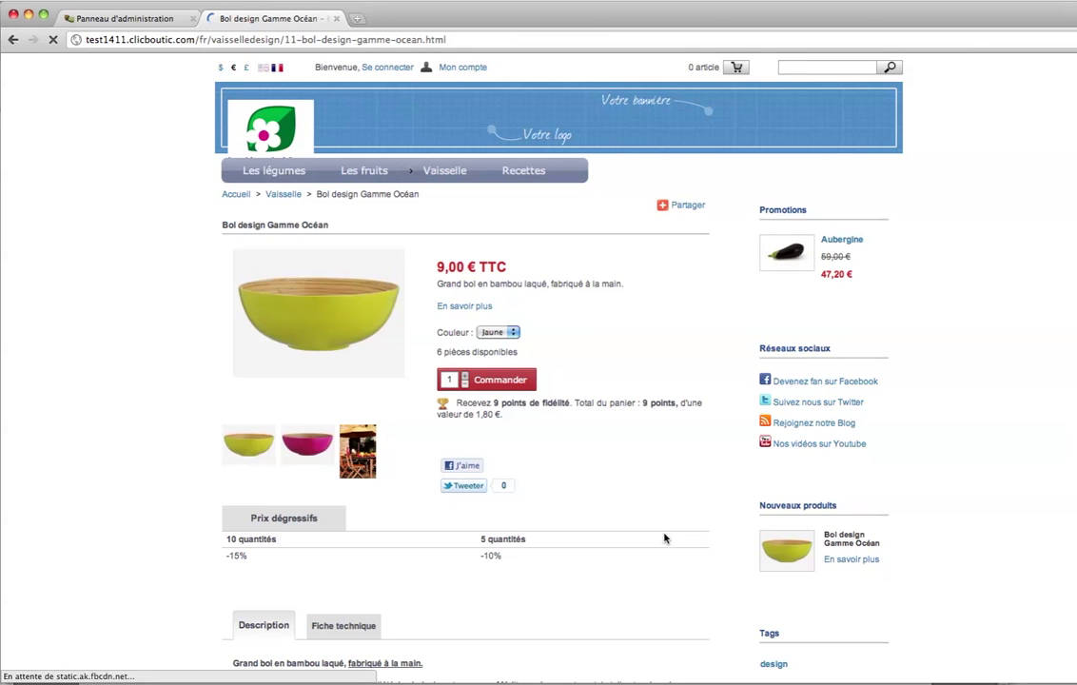
click(501, 332)
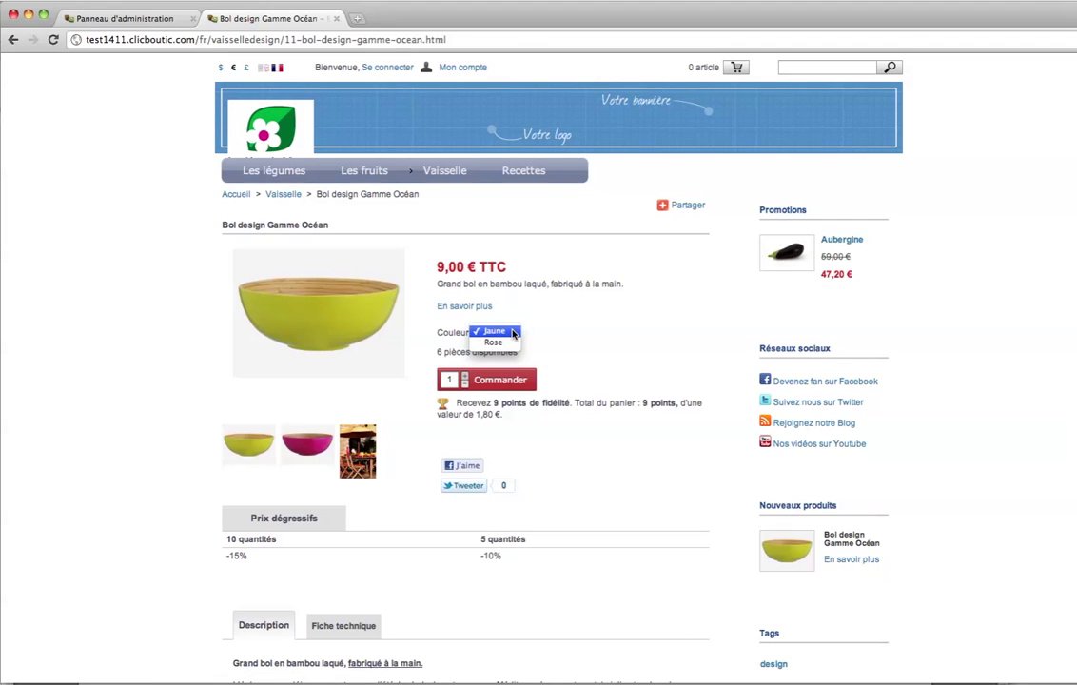
click(514, 331)
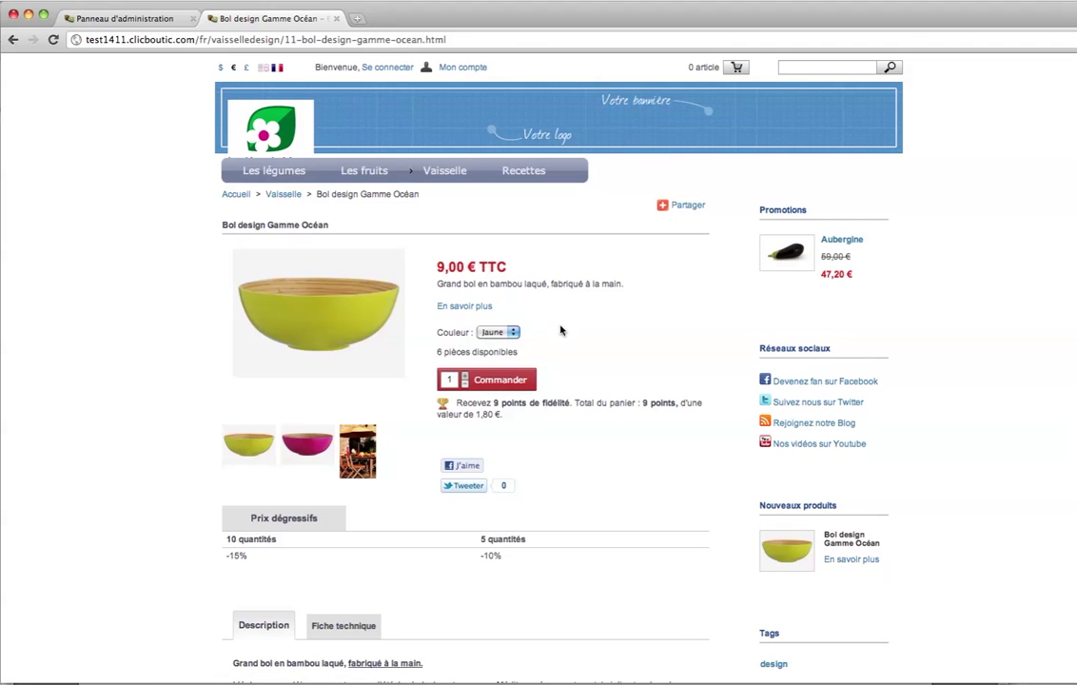
click(512, 333)
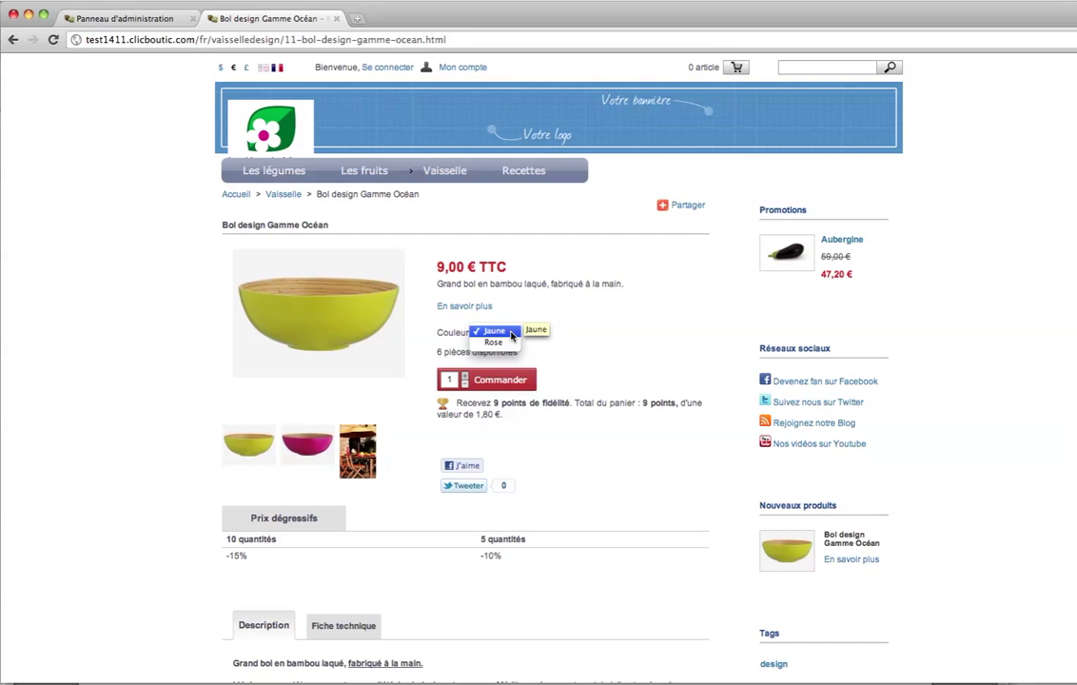
click(495, 342)
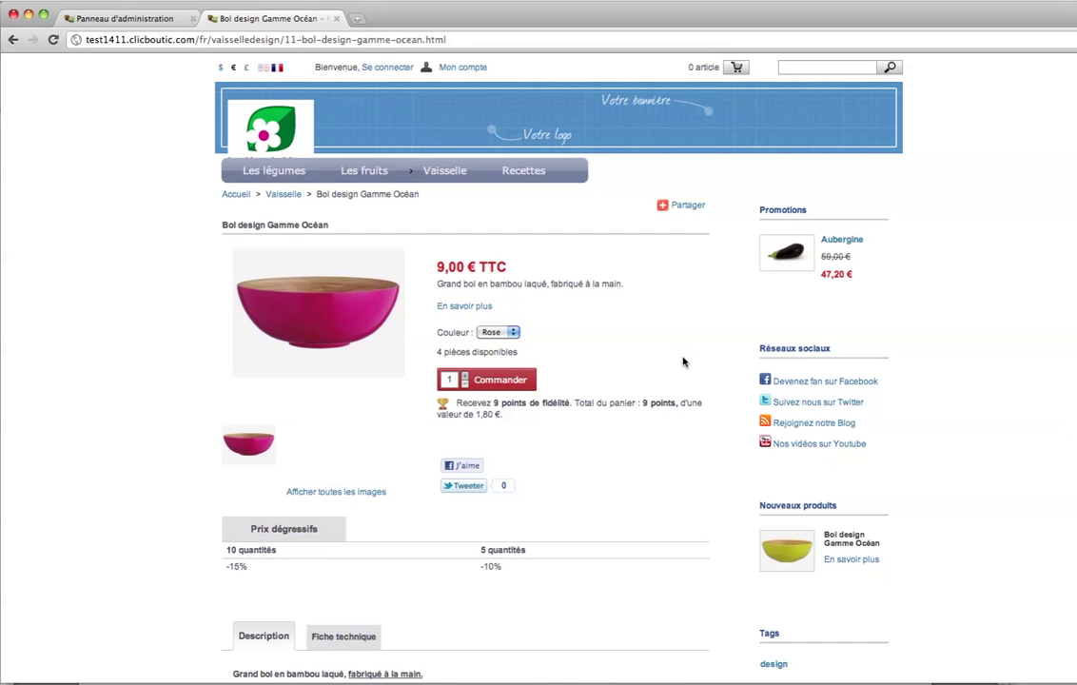
click(512, 332)
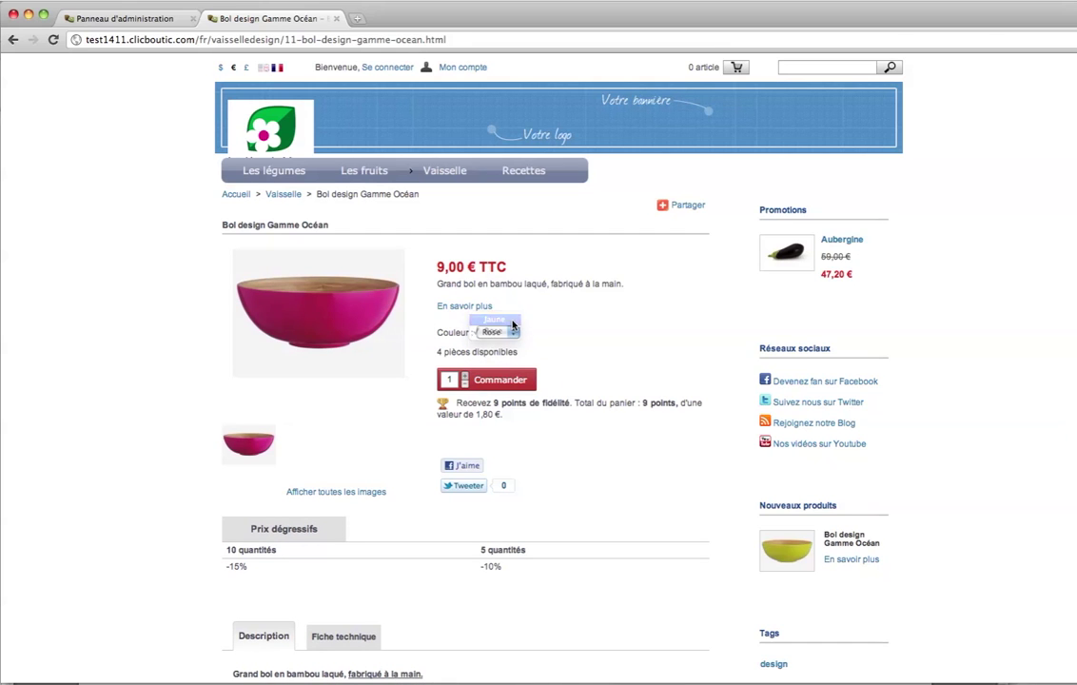
click(497, 315)
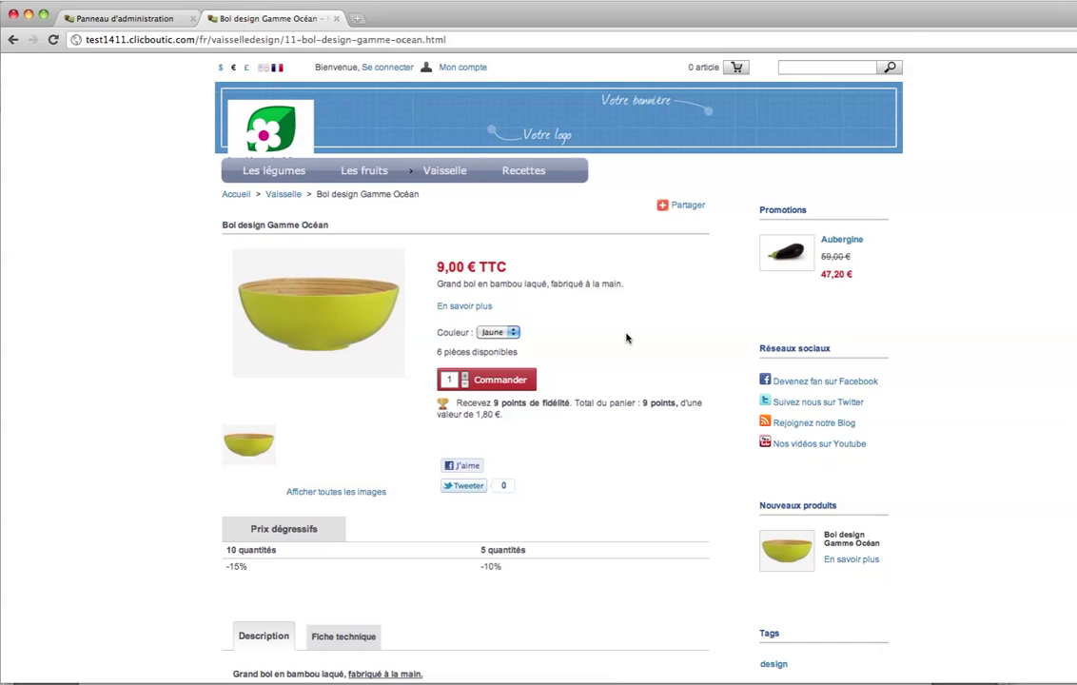
Examine the bowl's quantity discounts and its technical sheet on the storefront page
scroll(626, 338, down, 4)
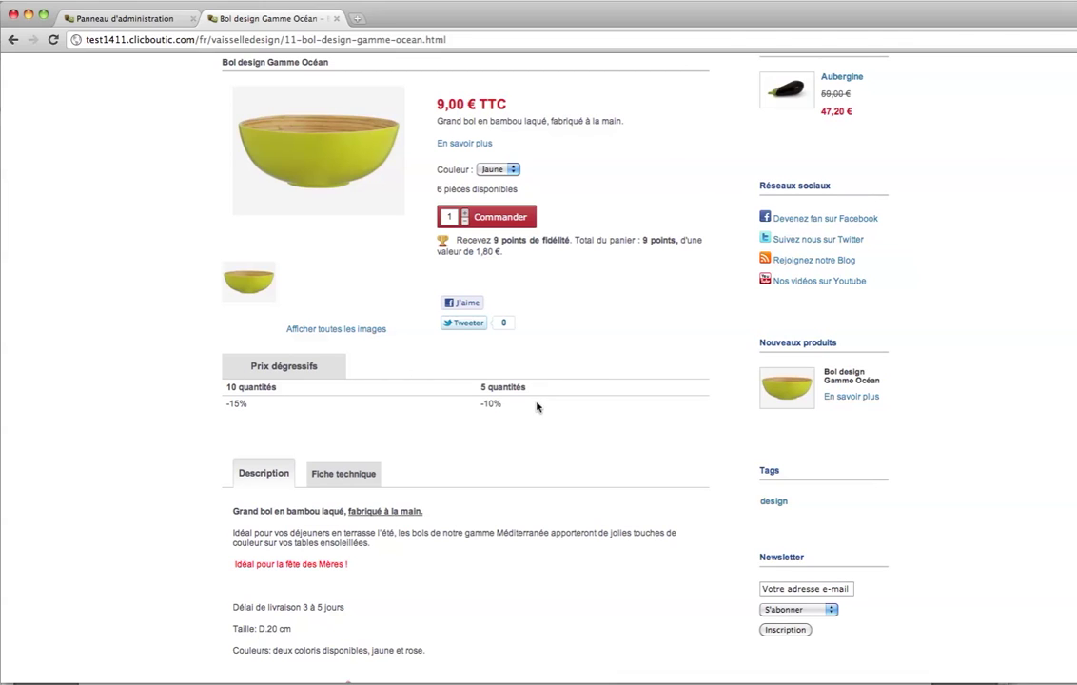
click(344, 473)
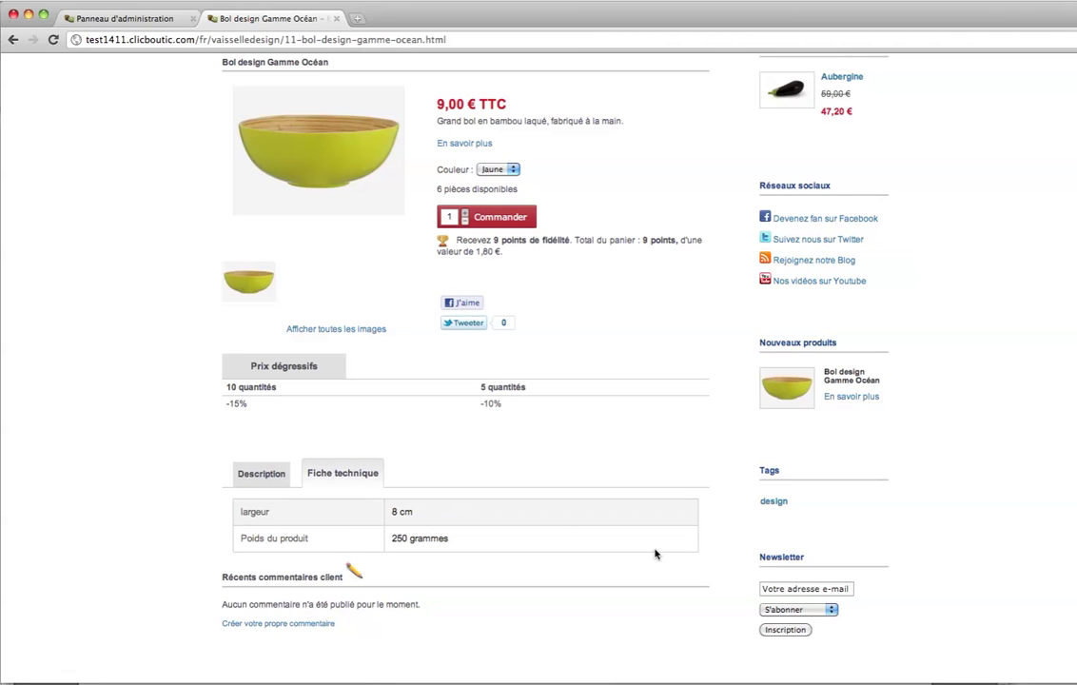
scroll(655, 554, down, 2)
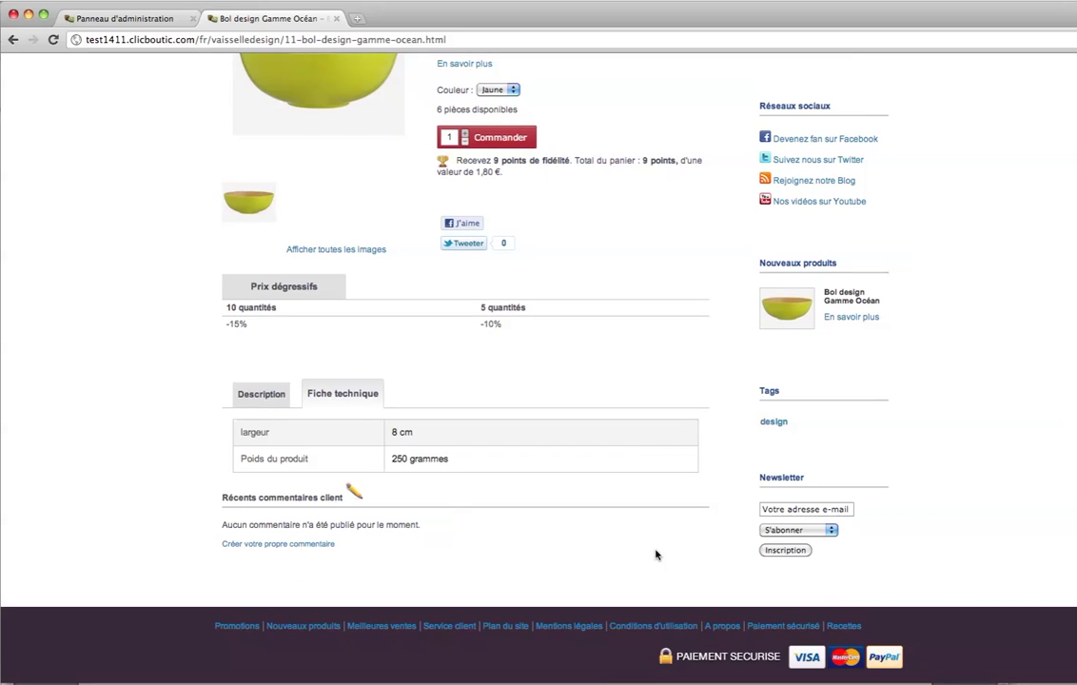